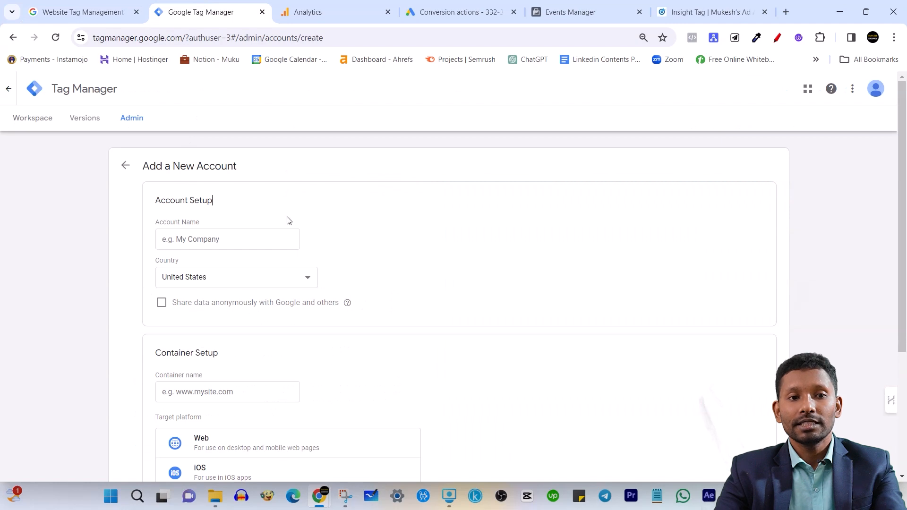
Fill in the new account's name with the owner's website handle and set the country to India
scroll(264, 189, up, 2)
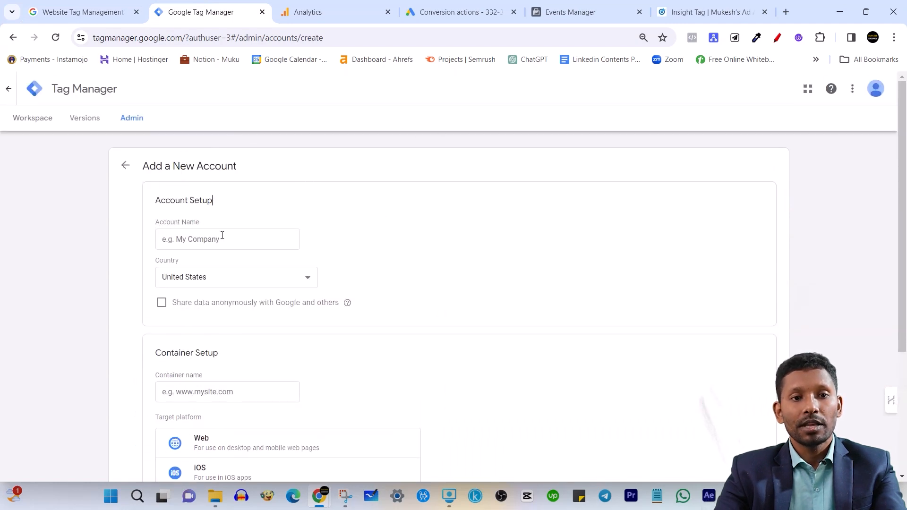
click(198, 242)
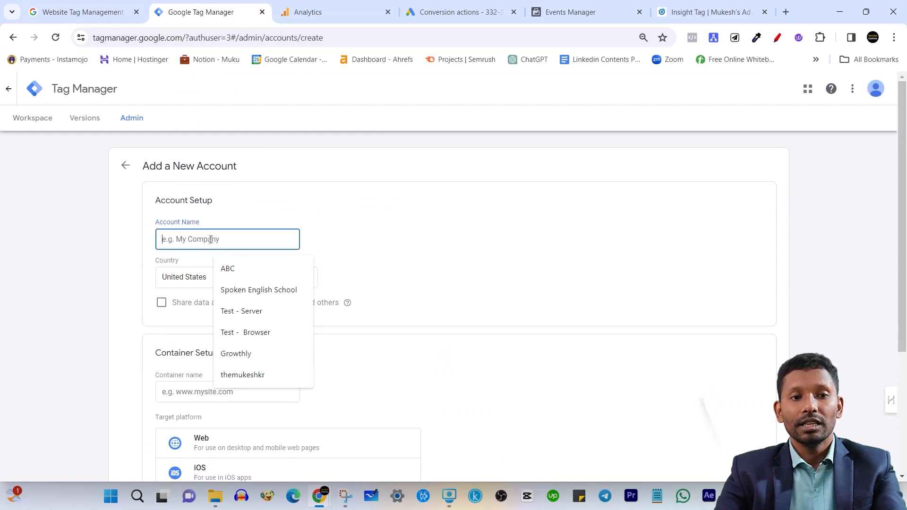
text(themukeshkr)
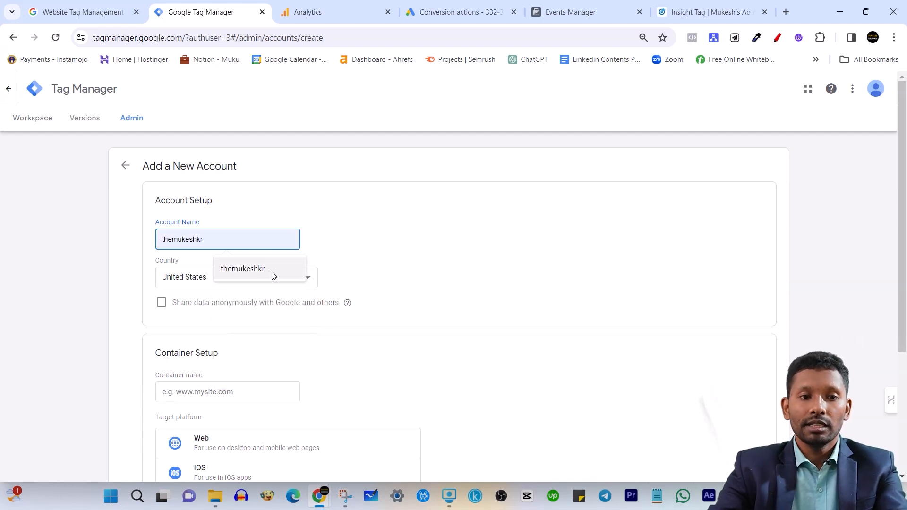
click(274, 276)
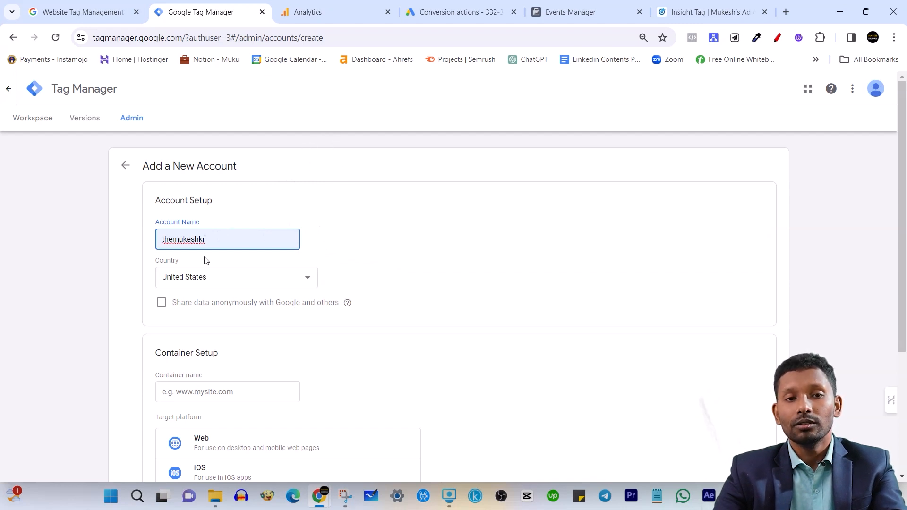
scroll(225, 348, down, 3)
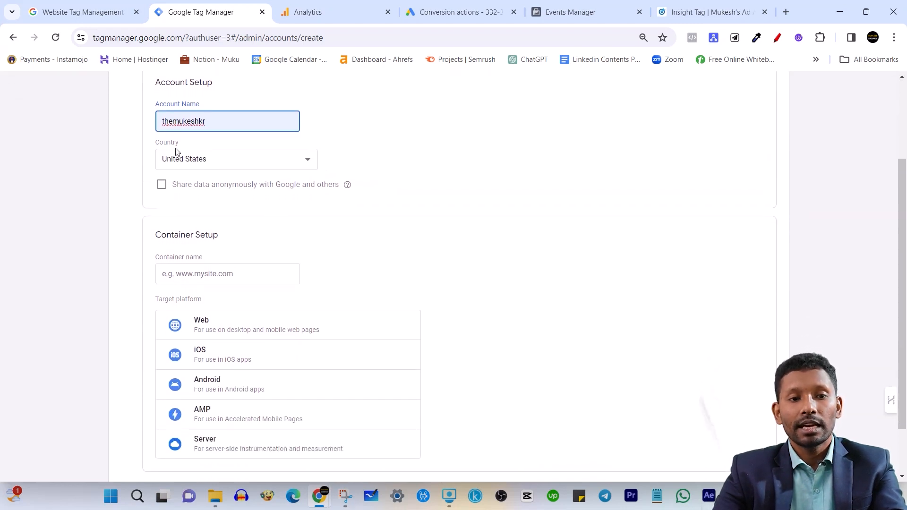
click(263, 164)
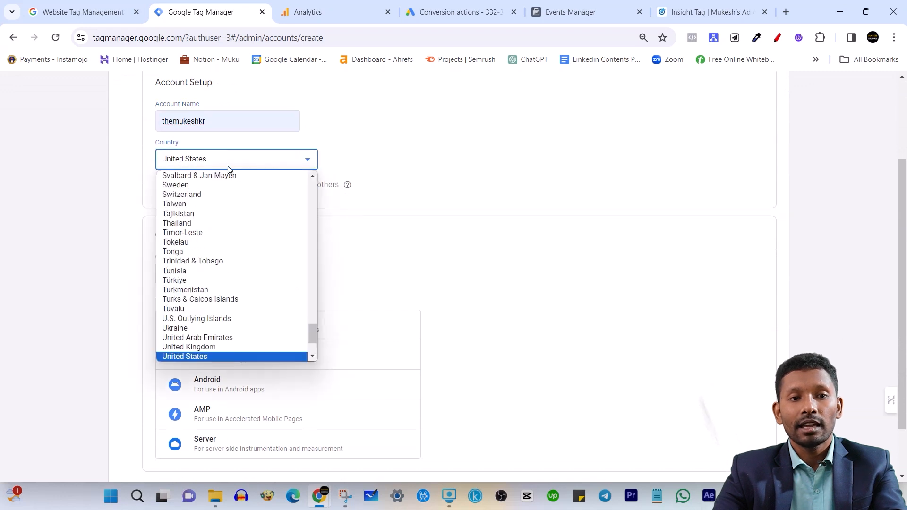
text(india)
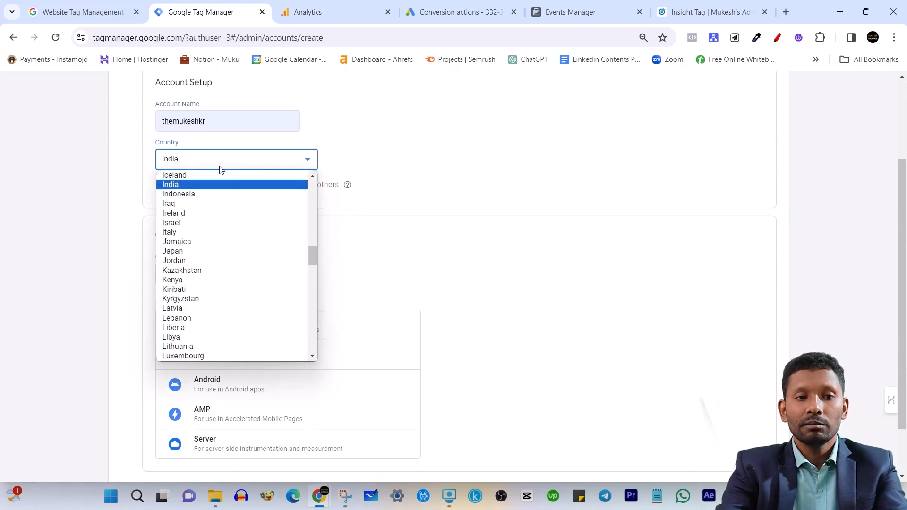
click(209, 185)
mouse_move(348, 184)
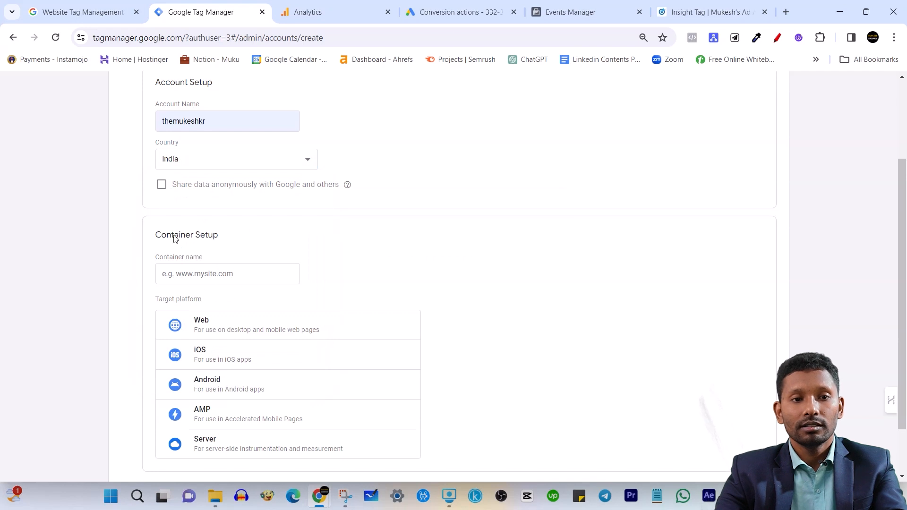
Enter the owner's website domain as the container name and choose Web as the target platform
click(202, 276)
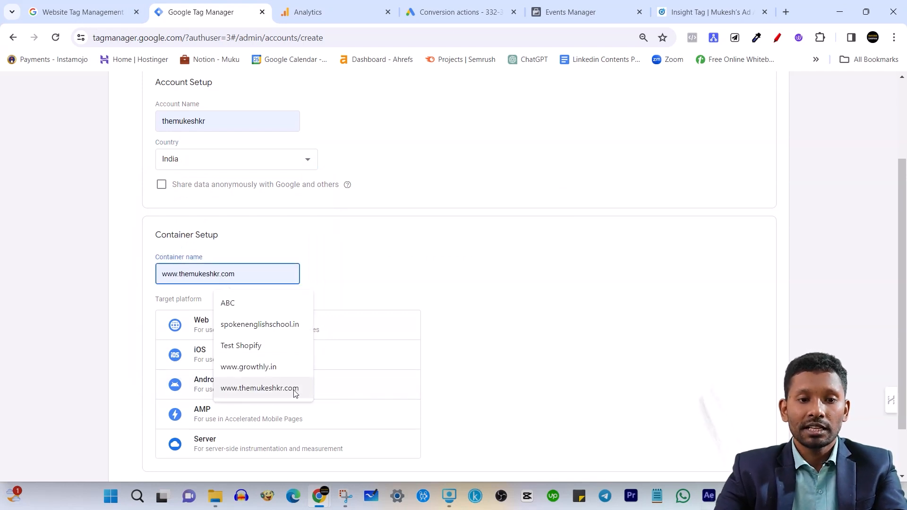
click(265, 388)
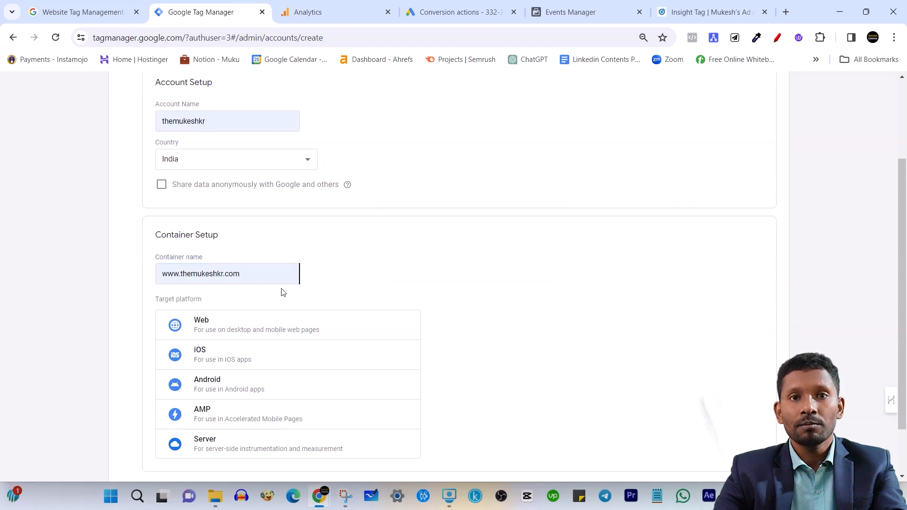
scroll(189, 321, down, 2)
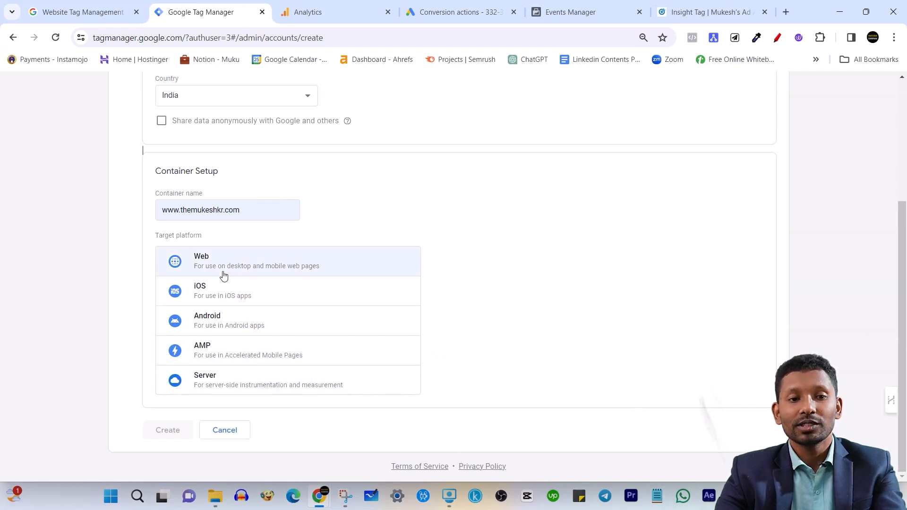
click(242, 265)
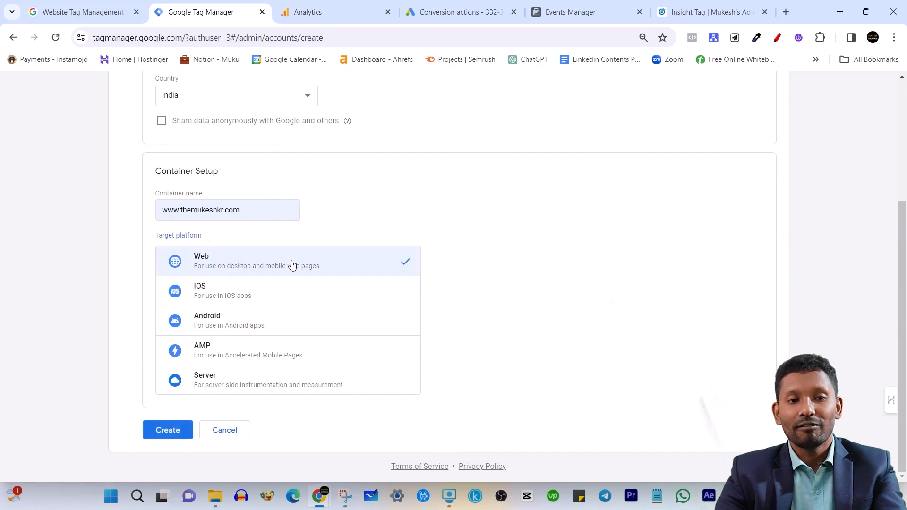
Create the account, accepting the GDPR Data Processing Terms and the Google Tag Manager Terms of Service Agreement
click(179, 440)
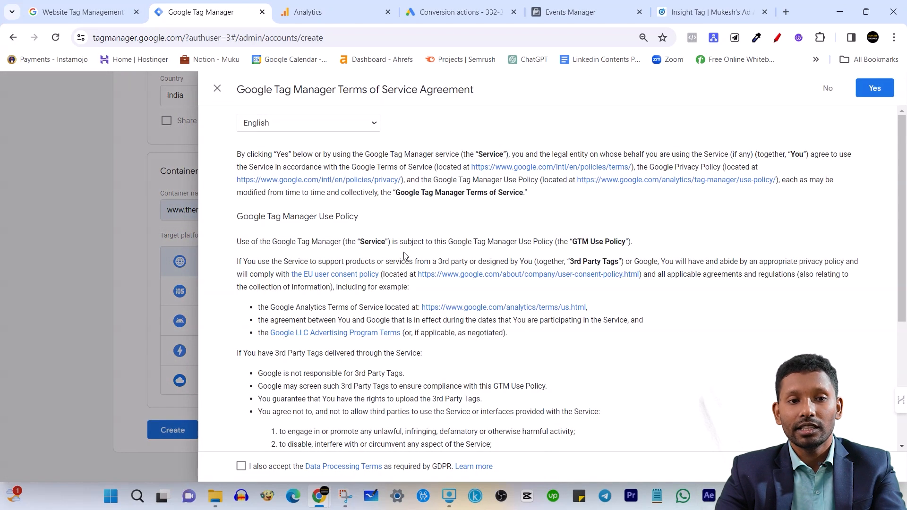
click(241, 466)
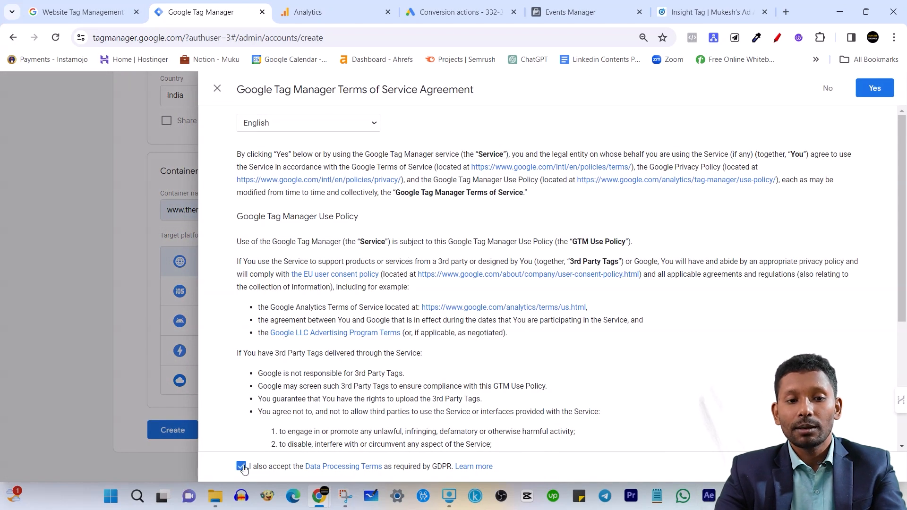
click(875, 88)
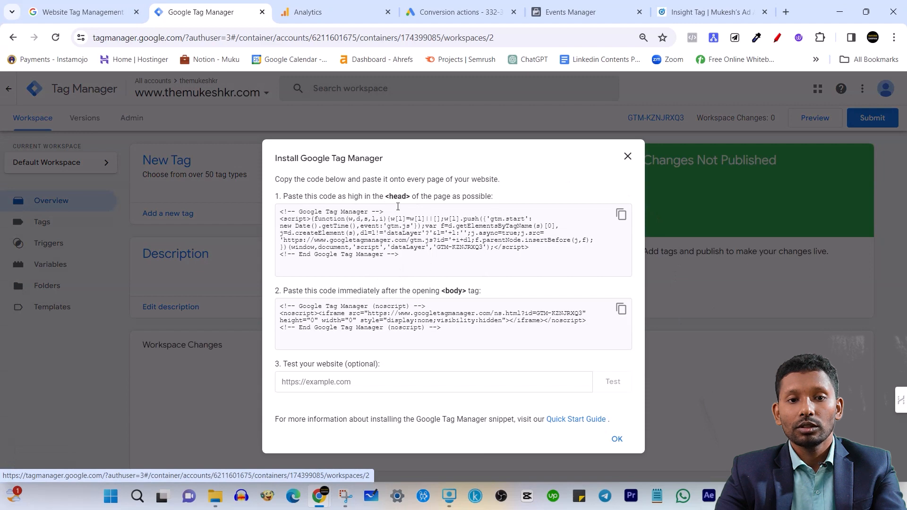
Review the Google Tag Manager installation snippets for the page's head and body, and close the installation instructions
drag(279, 212, 455, 272)
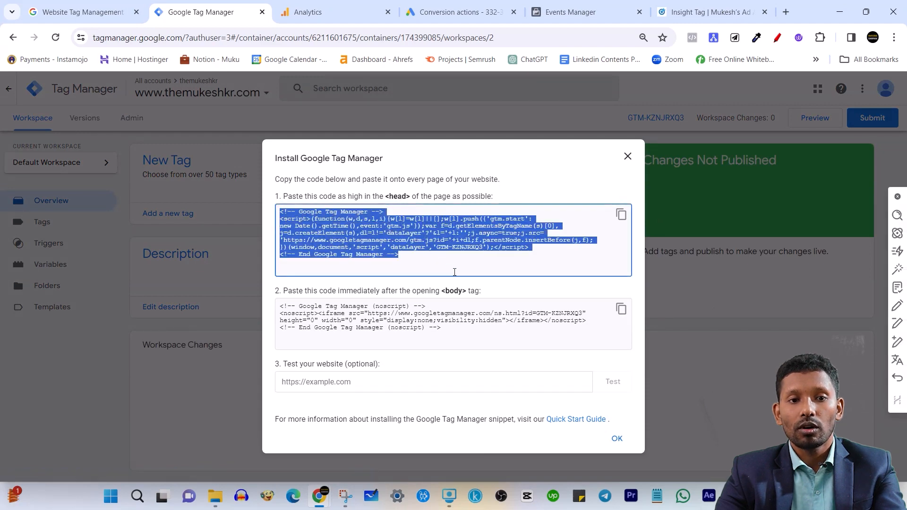
click(409, 180)
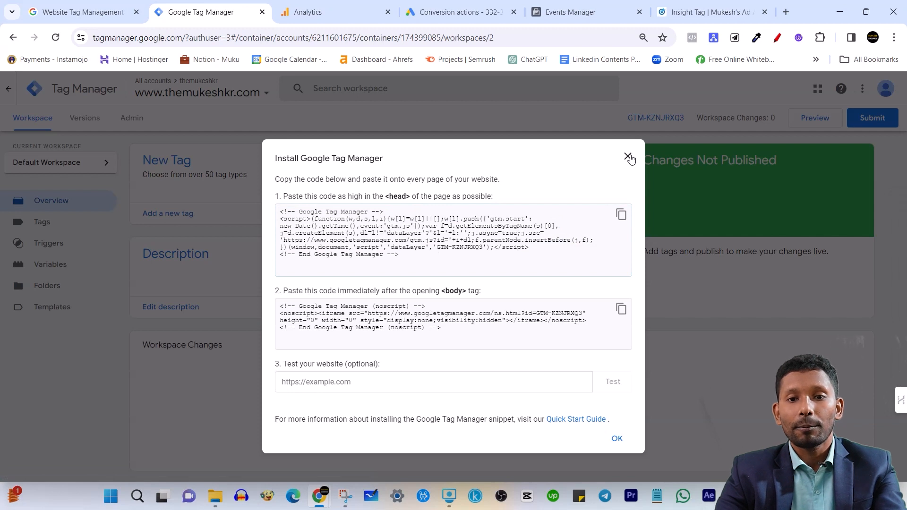
drag(387, 196, 604, 198)
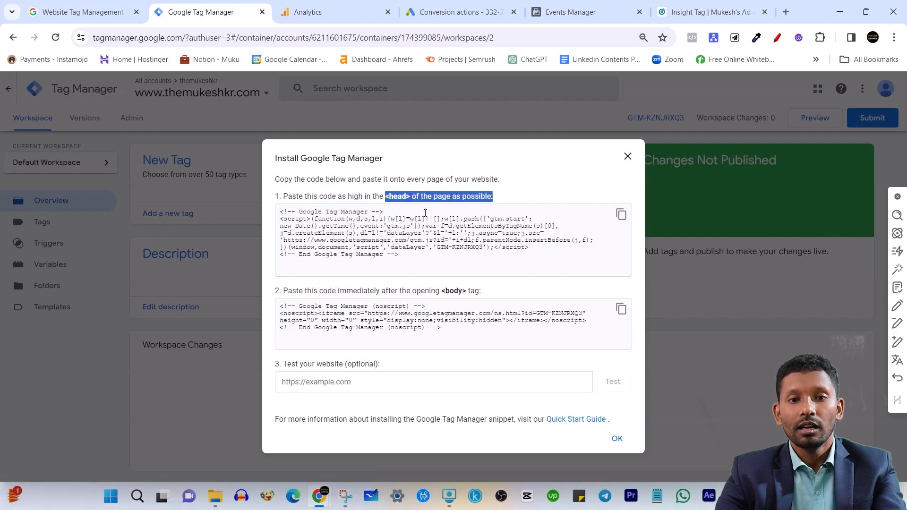
drag(279, 212, 410, 253)
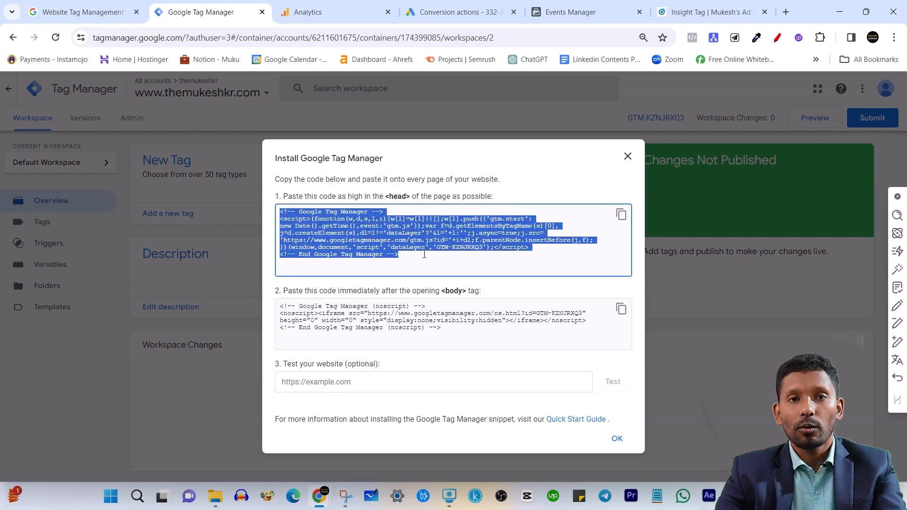
drag(279, 306, 440, 341)
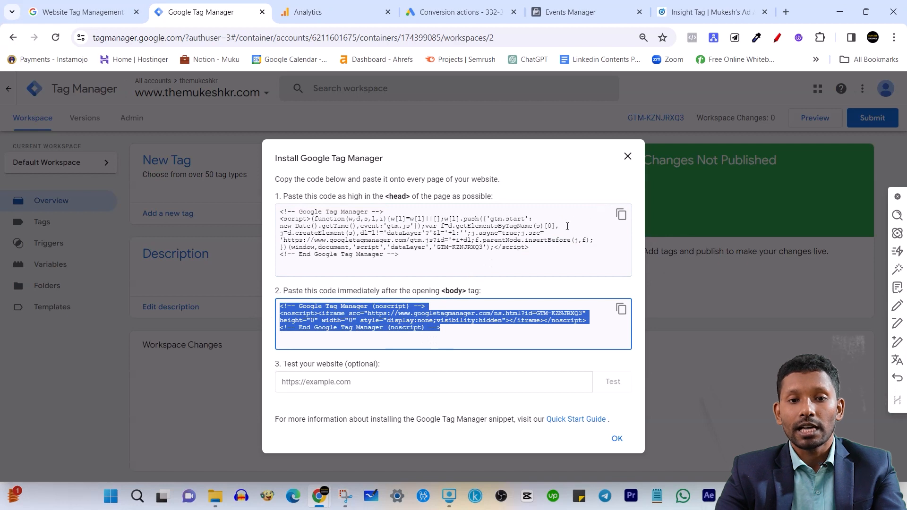
click(628, 156)
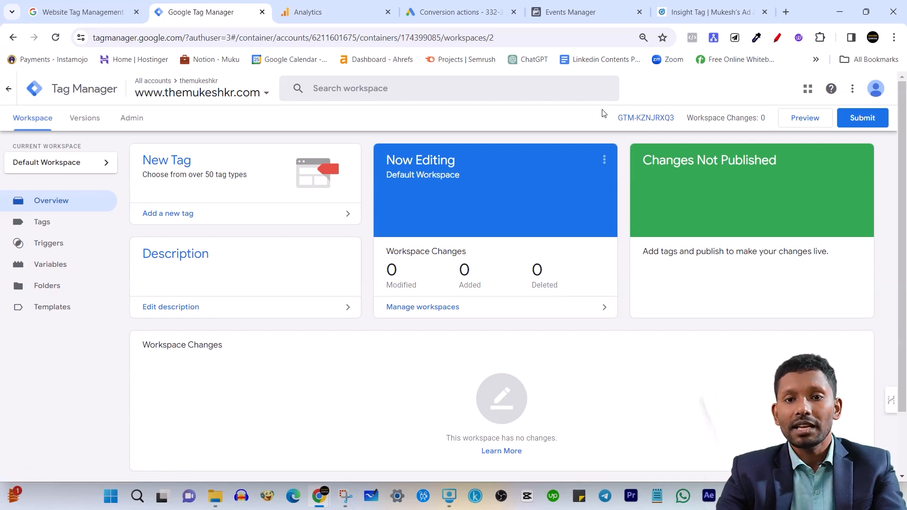
Reopen the installation instructions from the container ID, re-examine the head and body snippets, and close them
click(633, 119)
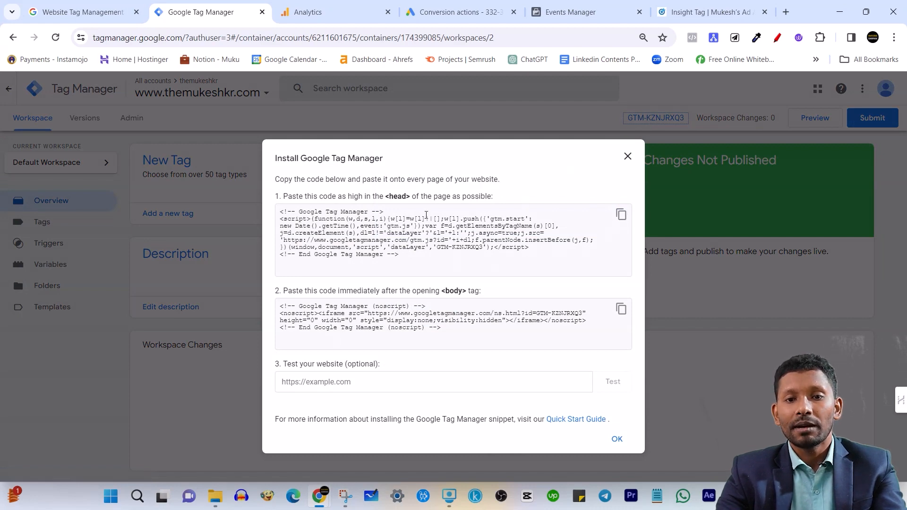
drag(281, 212, 419, 248)
click(515, 300)
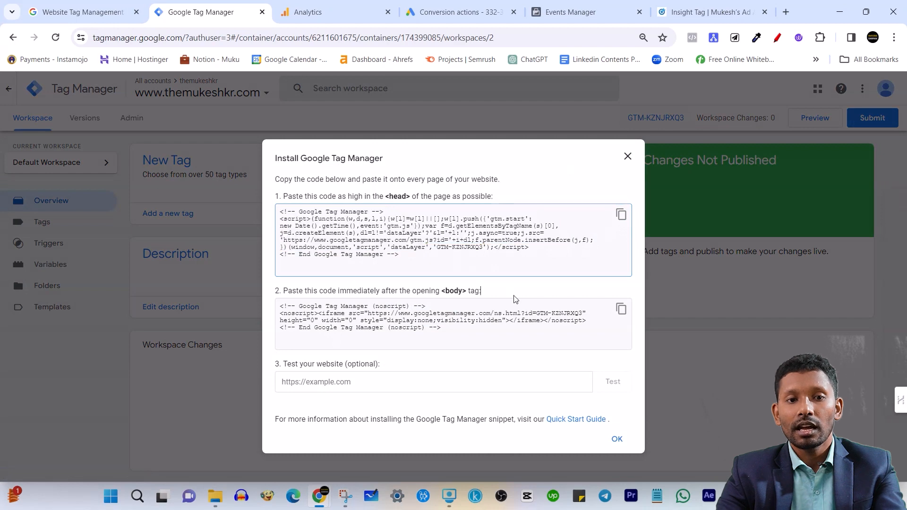
drag(281, 307, 446, 334)
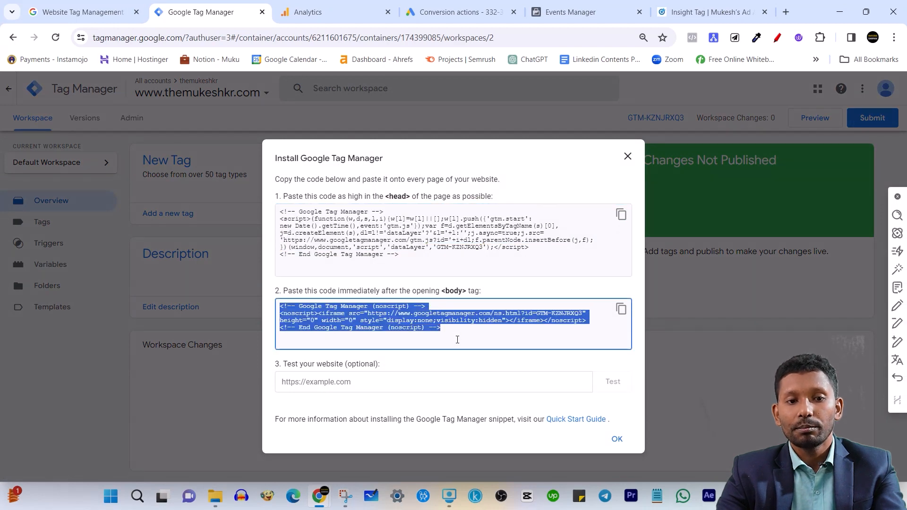
click(423, 293)
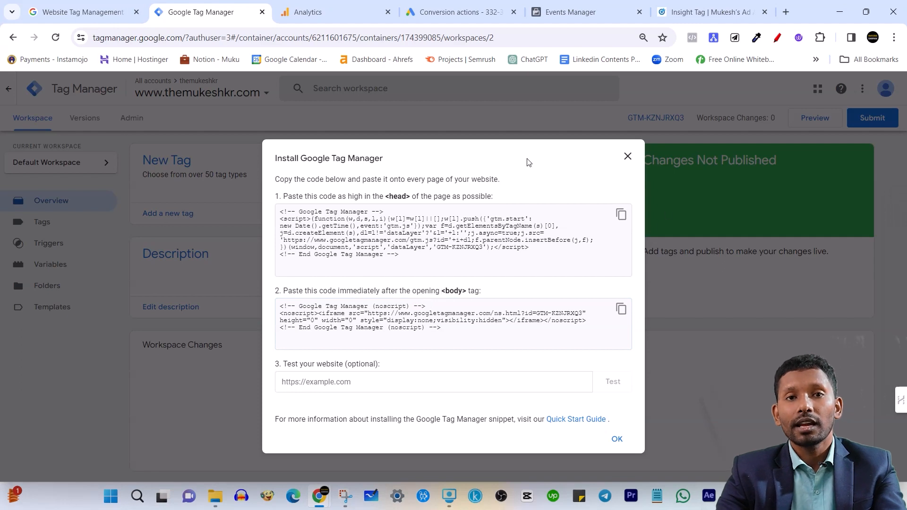
click(626, 156)
drag(619, 118, 678, 117)
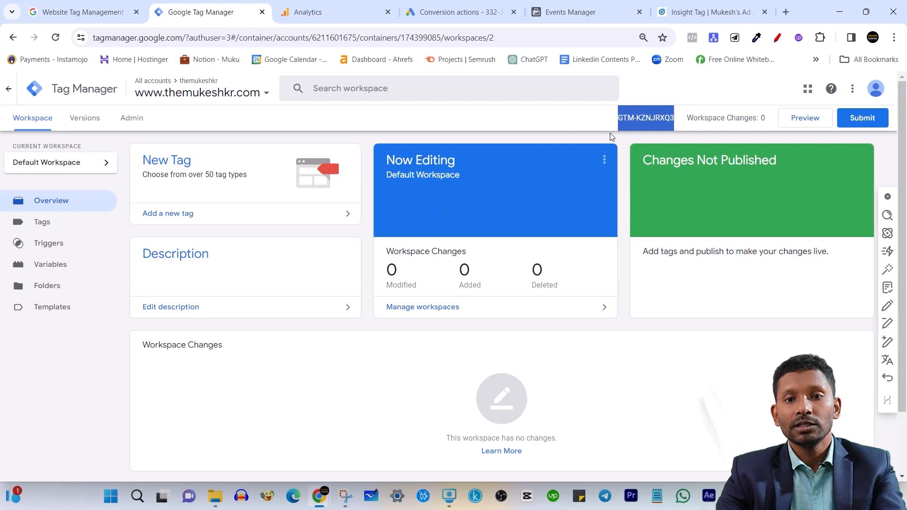
click(586, 137)
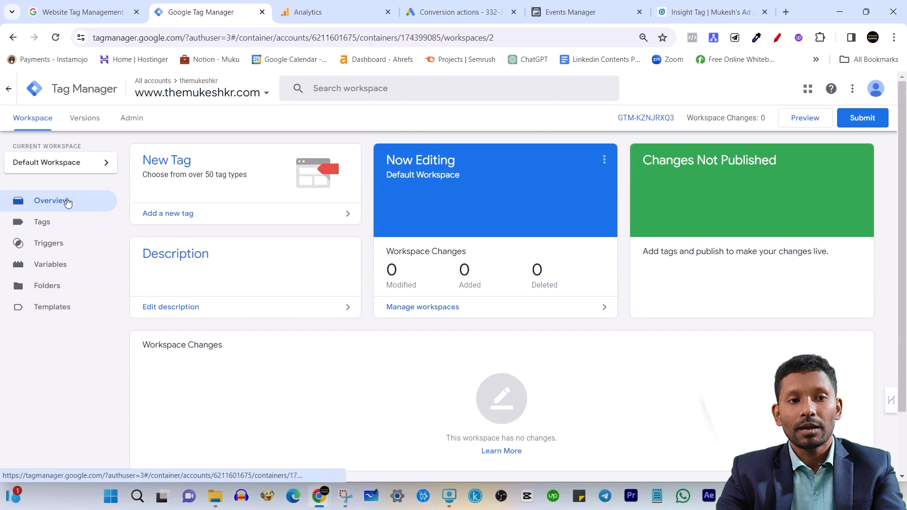
Browse the tag templates in the Community Template Gallery, checking the verified badges of their publishers
click(54, 311)
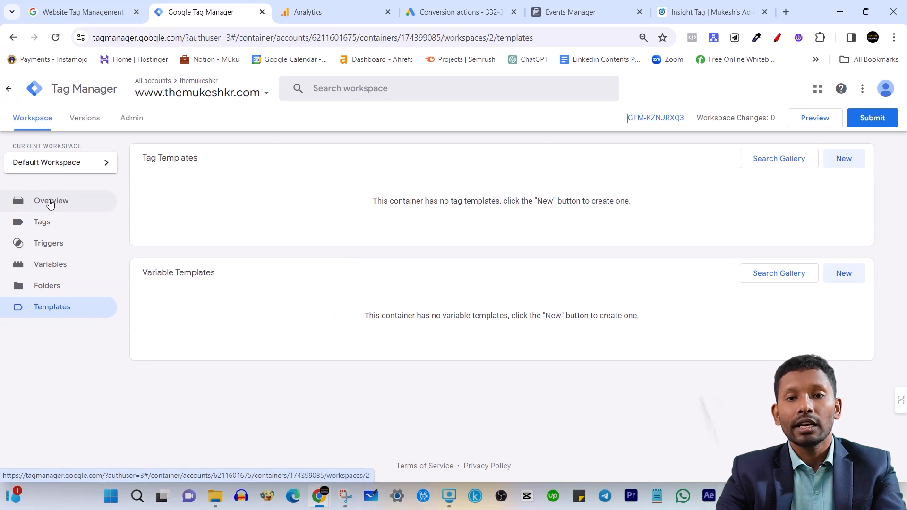
click(77, 201)
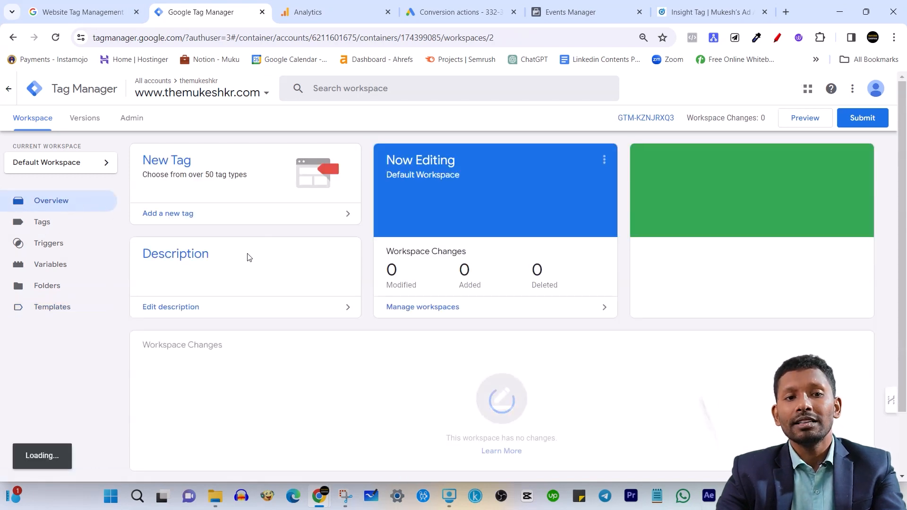
click(70, 312)
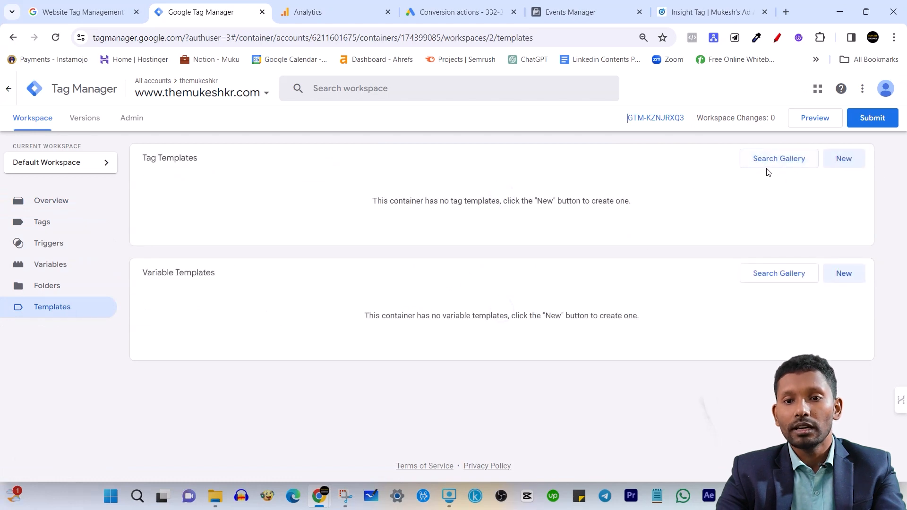
click(765, 164)
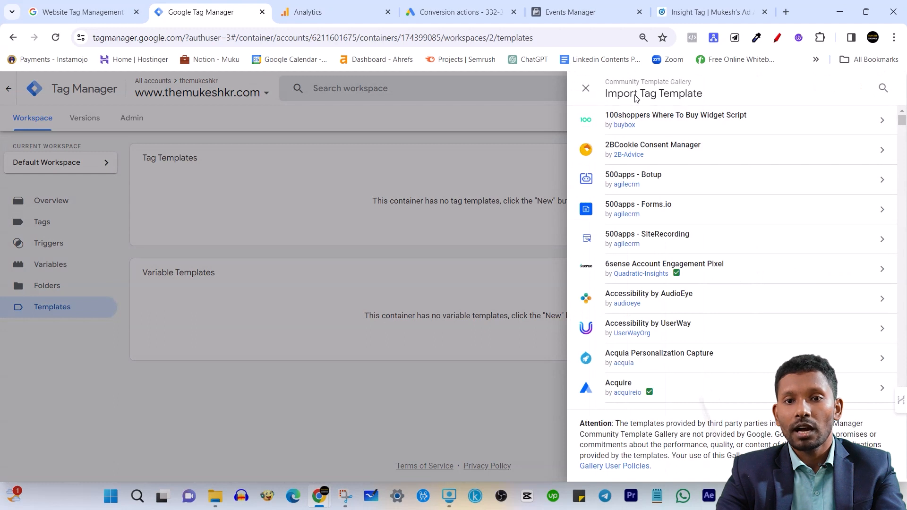
scroll(651, 250, down, 1)
scroll(651, 250, down, 3)
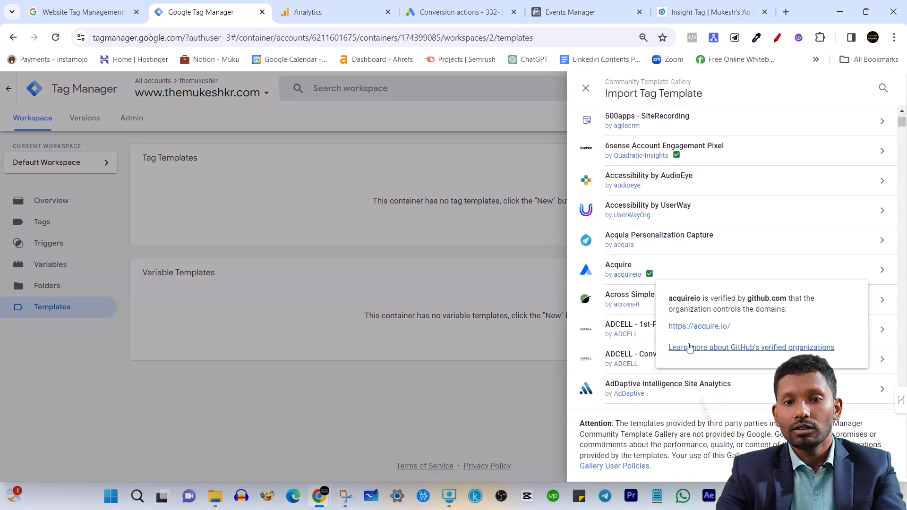
scroll(637, 387, down, 4)
scroll(652, 324, down, 4)
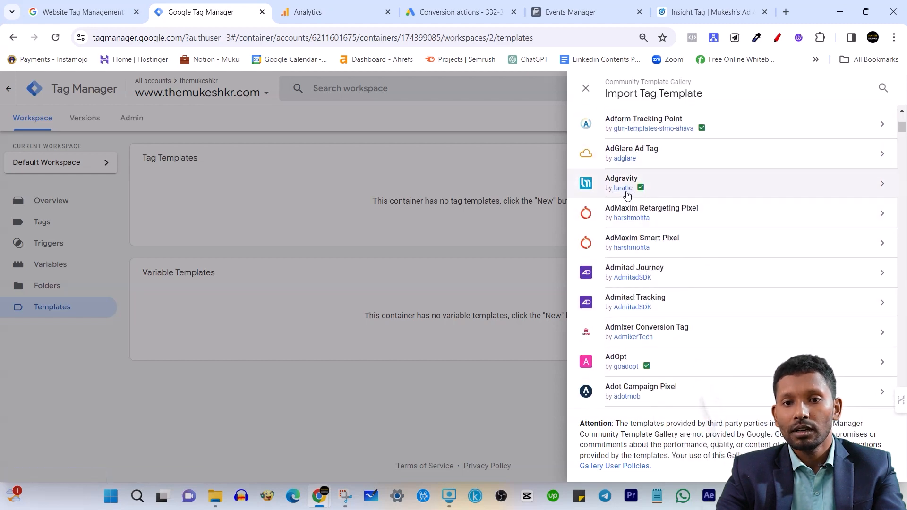
mouse_move(640, 188)
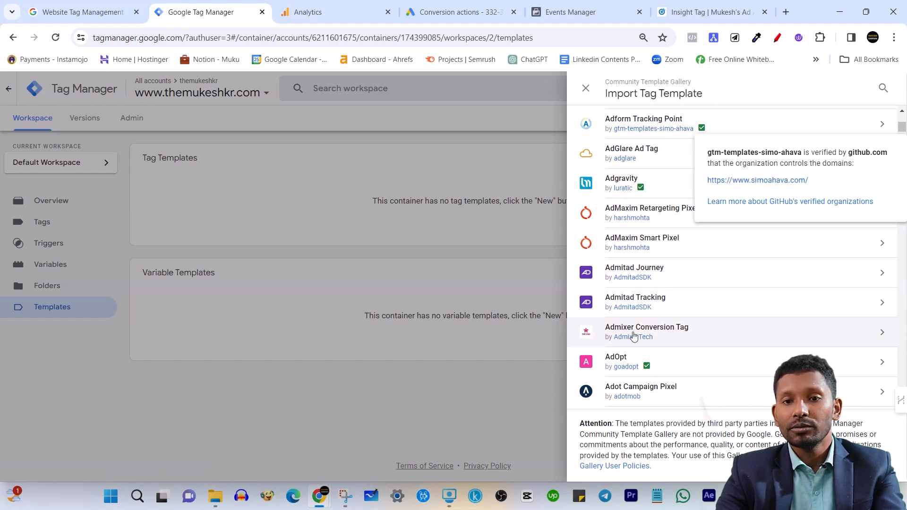
scroll(695, 272, down, 3)
scroll(728, 261, down, 2)
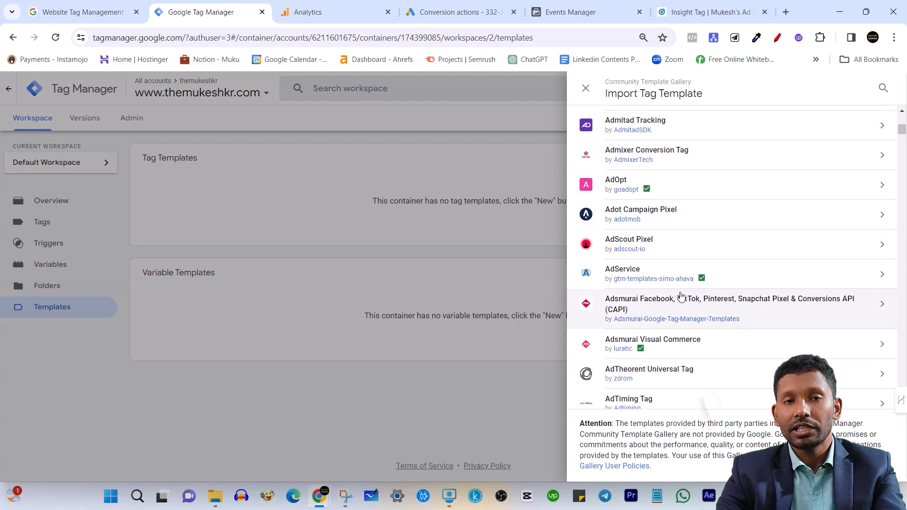
Look further through the list of importable tag templates in the Community Template Gallery
scroll(683, 302, down, 1)
scroll(688, 274, down, 4)
scroll(688, 295, down, 8)
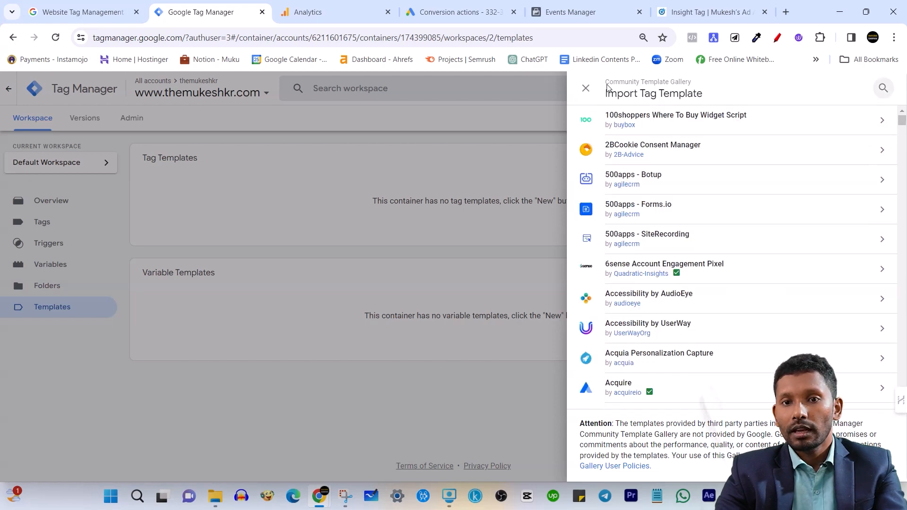
drag(603, 85, 697, 86)
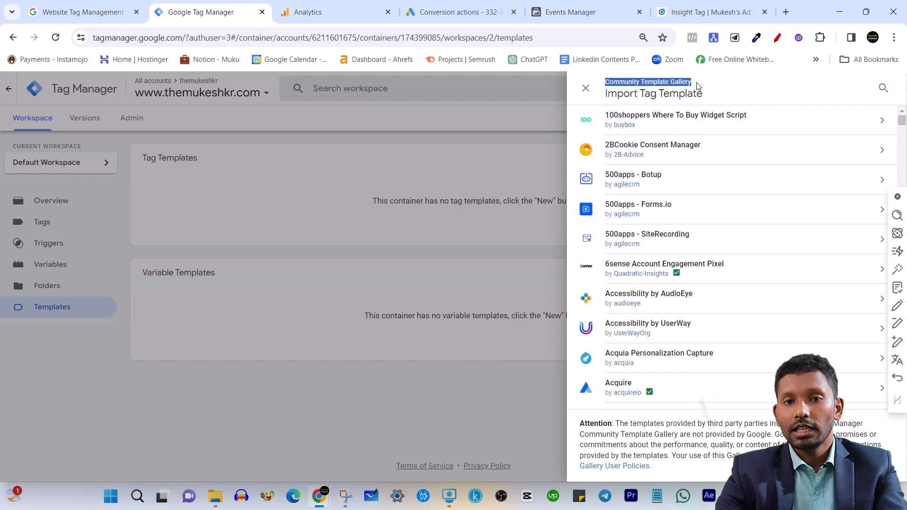
scroll(699, 279, down, 15)
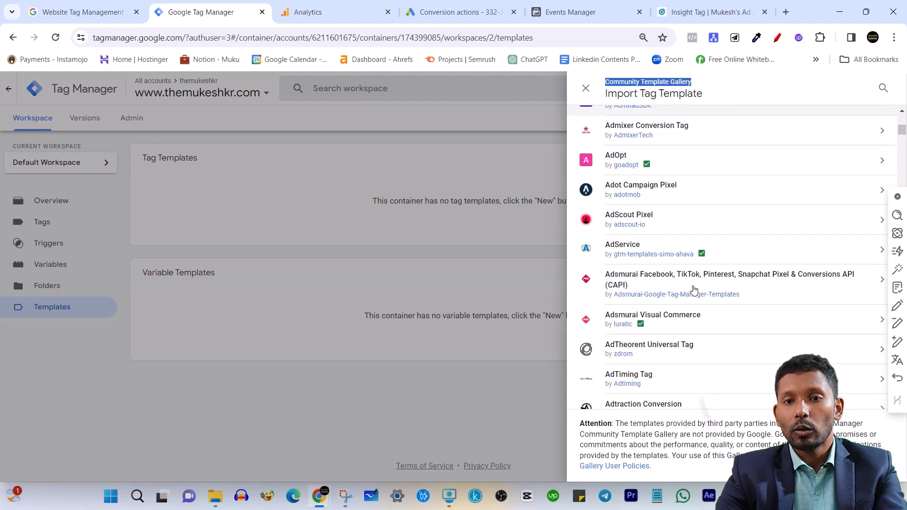
scroll(699, 271, up, 5)
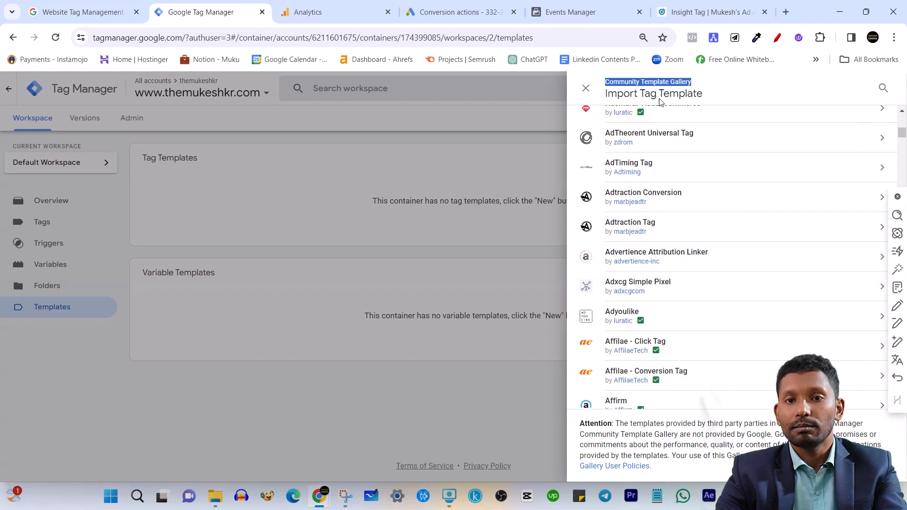
scroll(763, 142, down, 15)
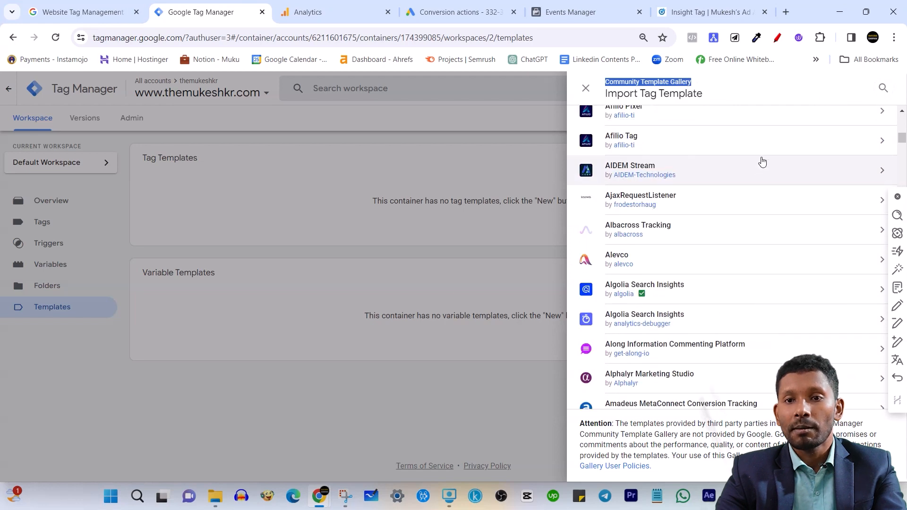
Search the tag template gallery for "faceboo", review the matching templates, and close the gallery
click(883, 88)
text(faceboo)
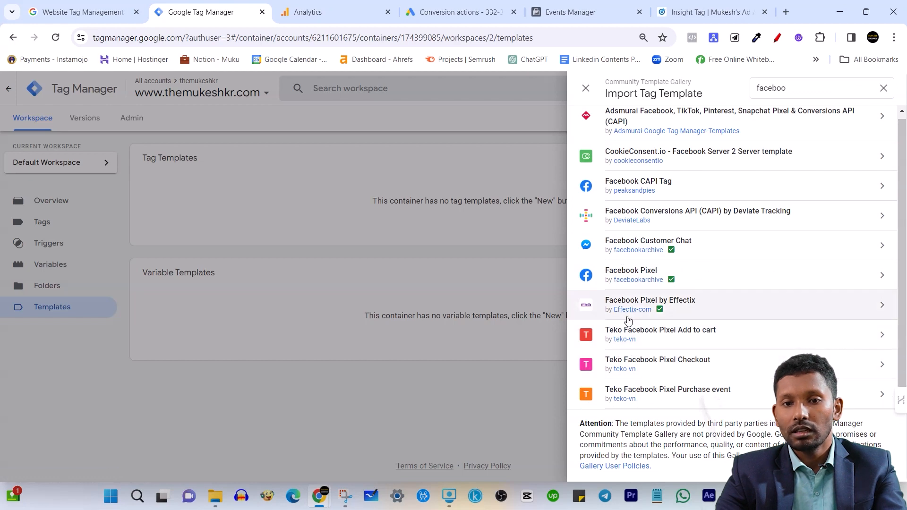
scroll(672, 267, up, 1)
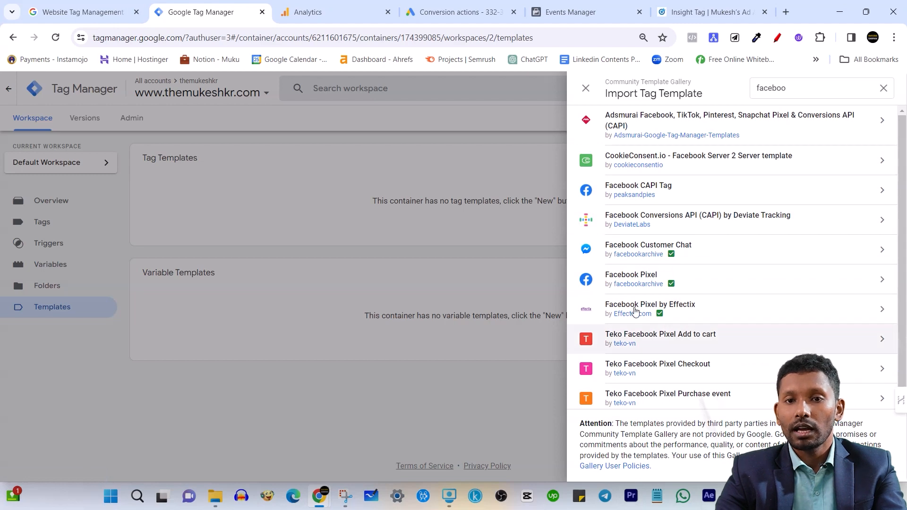
click(586, 89)
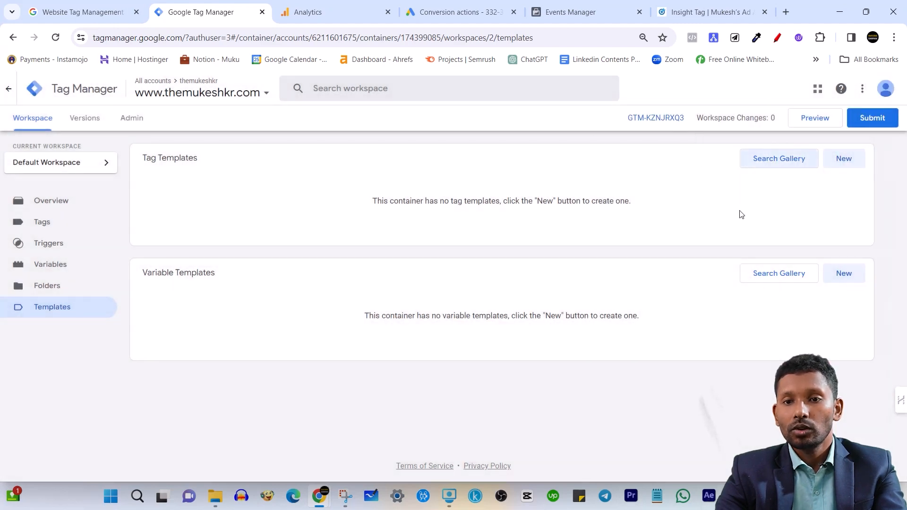
Compare the Tag Templates and Variable Templates sections of the container's templates page
drag(144, 159, 204, 162)
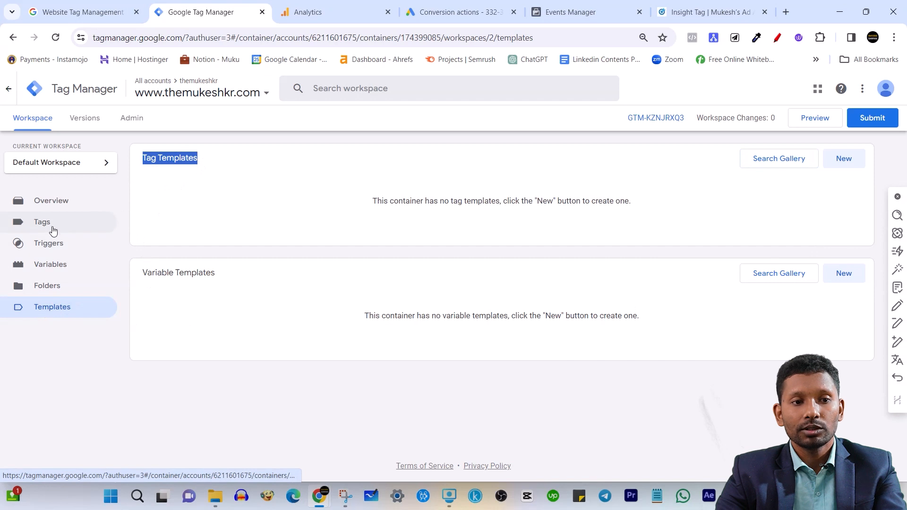
drag(133, 277, 216, 278)
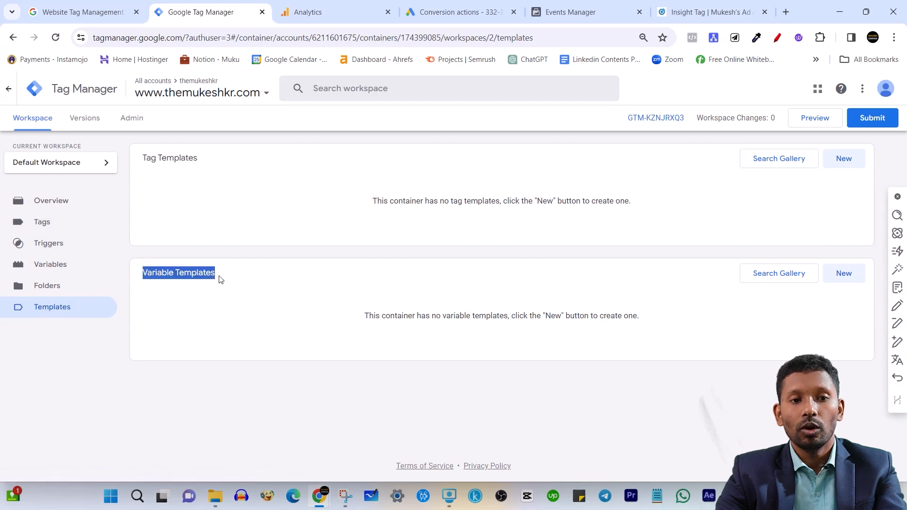
click(224, 351)
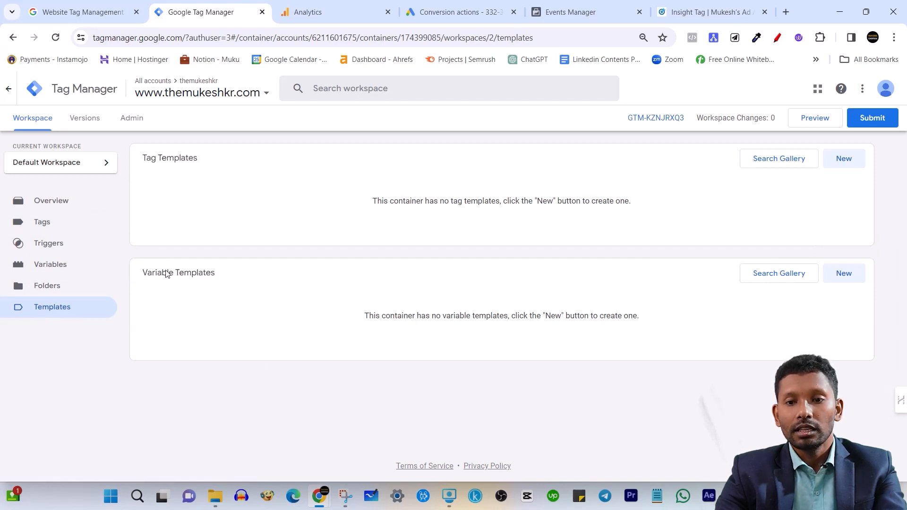
Browse the variable templates in the Community Template Gallery, including a publisher's verified badge, and close the gallery
click(772, 276)
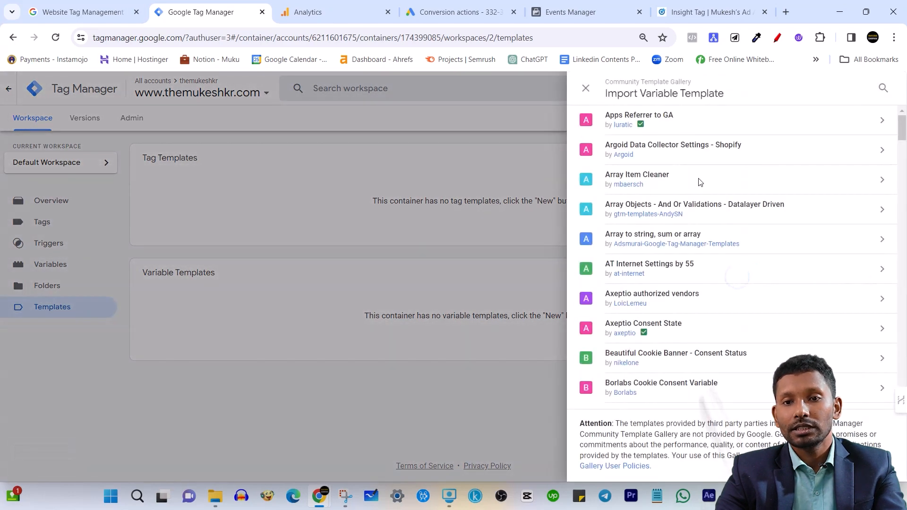
scroll(672, 208, down, 4)
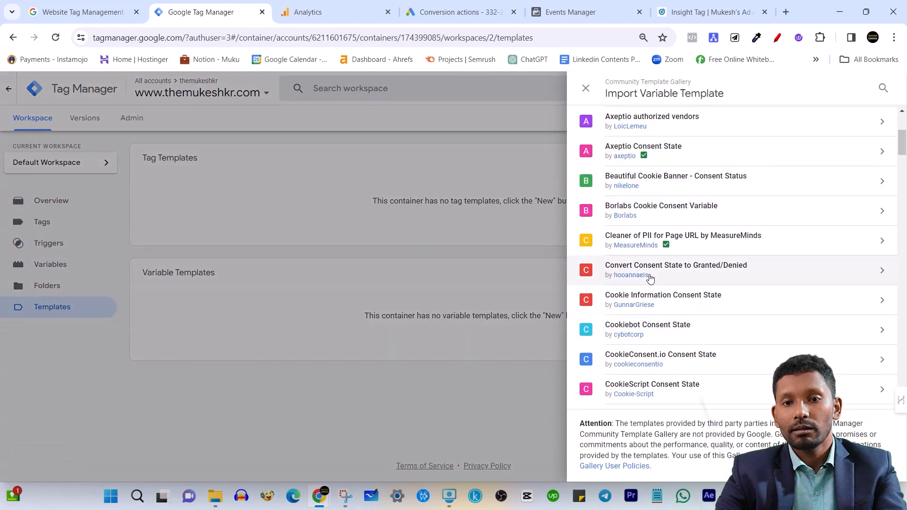
scroll(661, 307, down, 12)
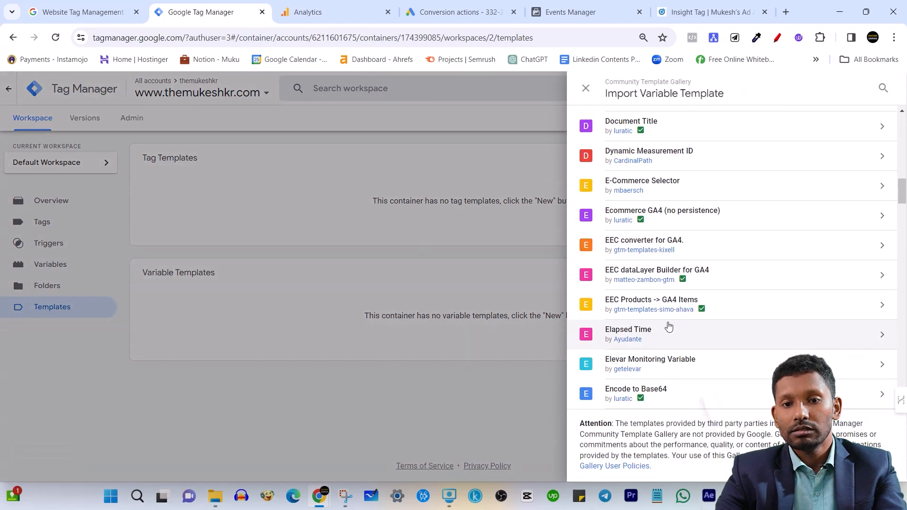
scroll(633, 243, down, 4)
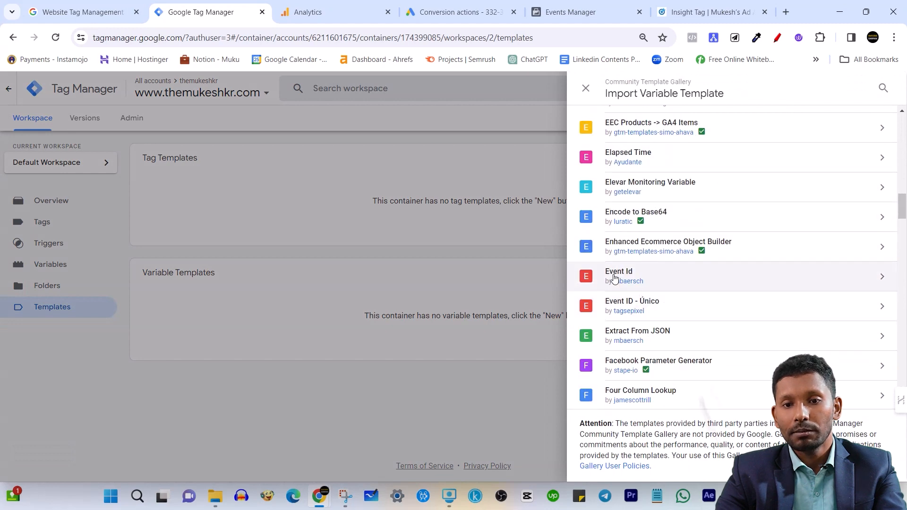
scroll(642, 312, down, 3)
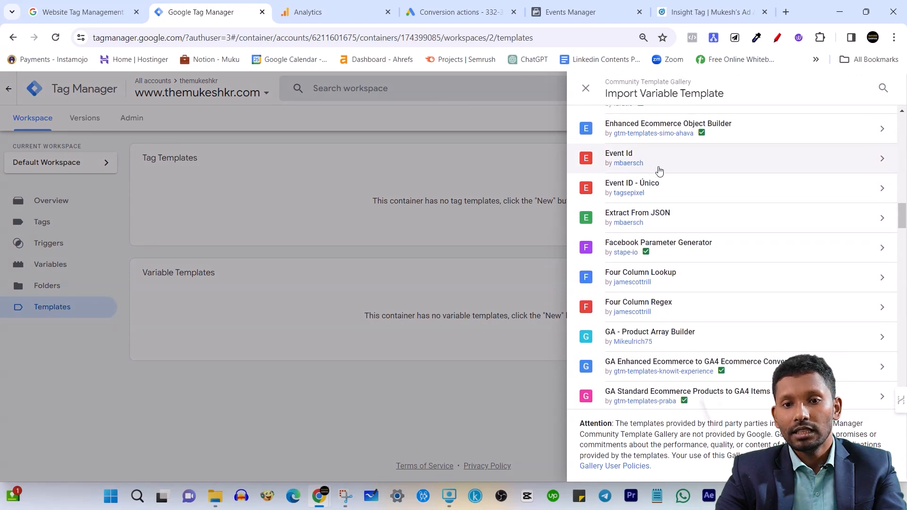
scroll(692, 352, down, 5)
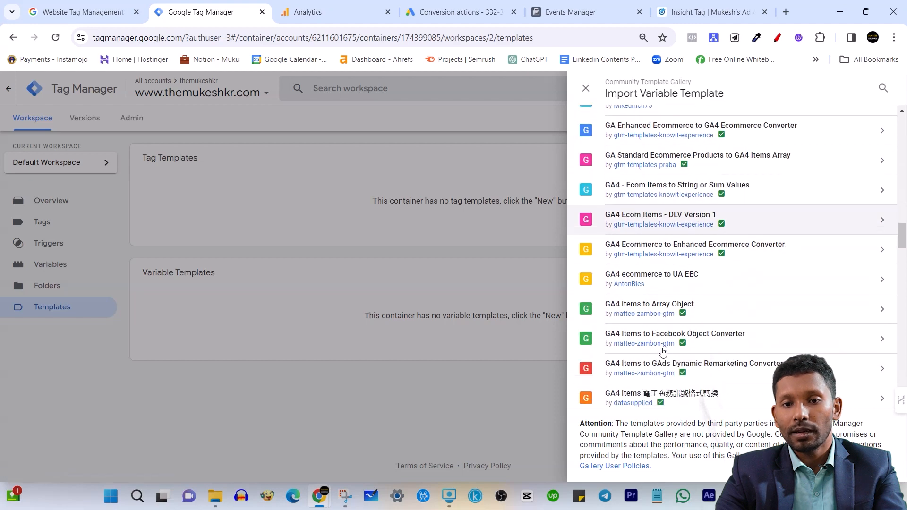
mouse_move(687, 211)
scroll(687, 211, down, 9)
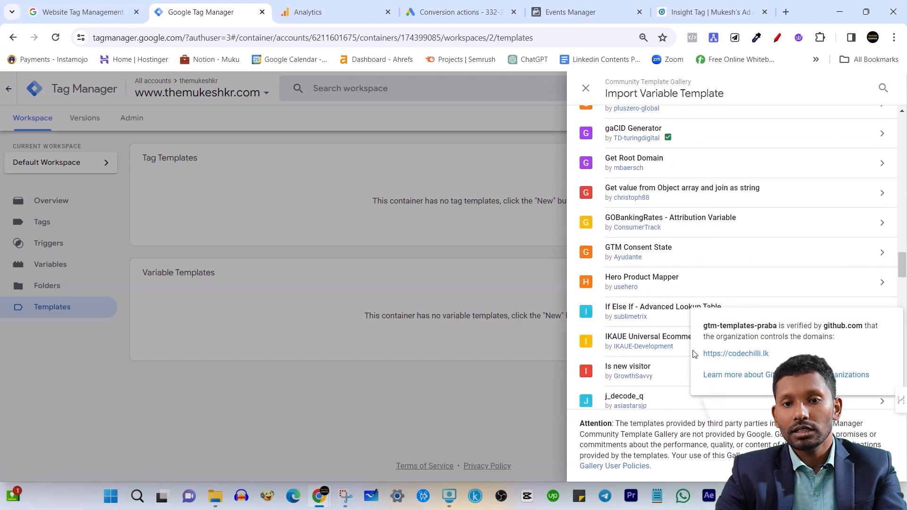
click(458, 381)
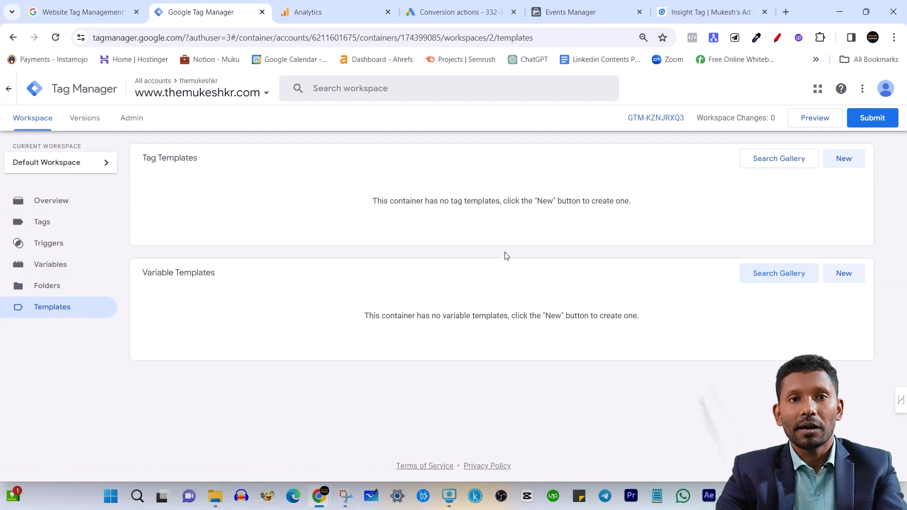
Inspect the workspace's Folders section and its new folder dialog, leaving without creating a folder
click(71, 289)
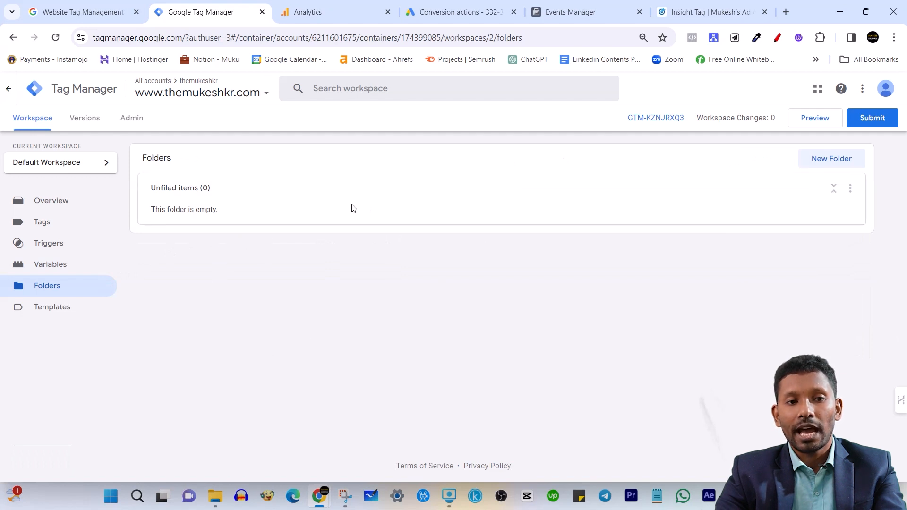
click(841, 160)
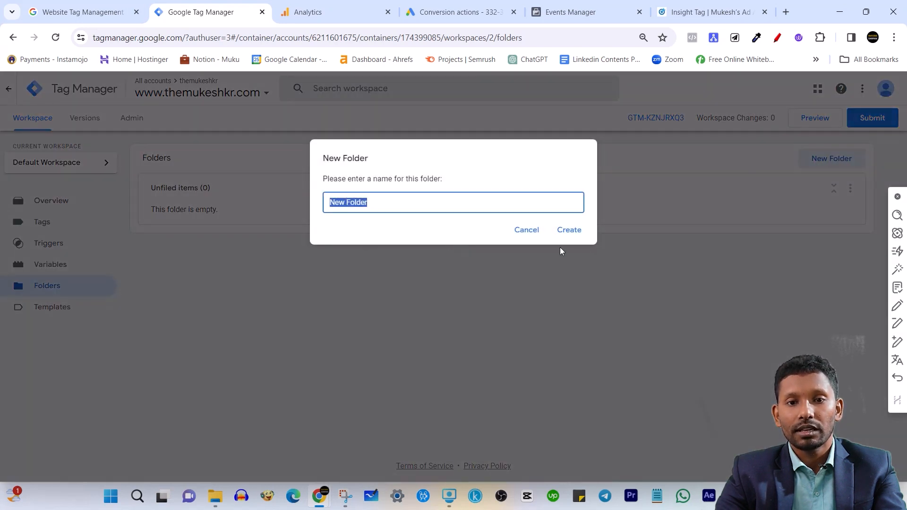
click(528, 232)
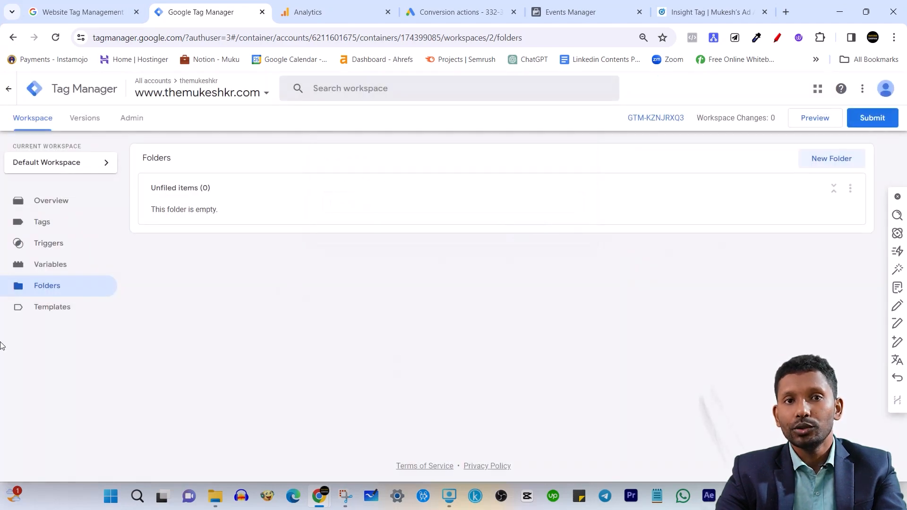
Open the workspace's Variables section and examine its built-in and user-defined variables, including the built-in variables' help text
click(58, 266)
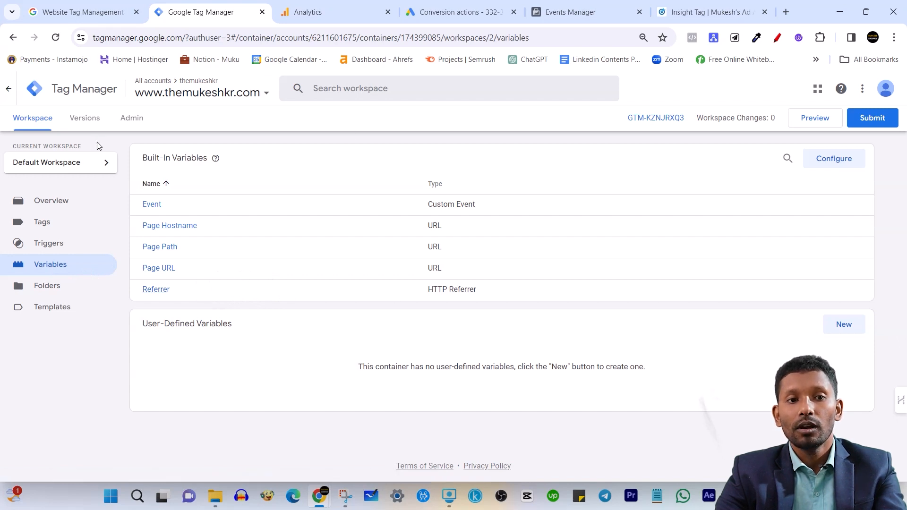
drag(147, 160, 217, 160)
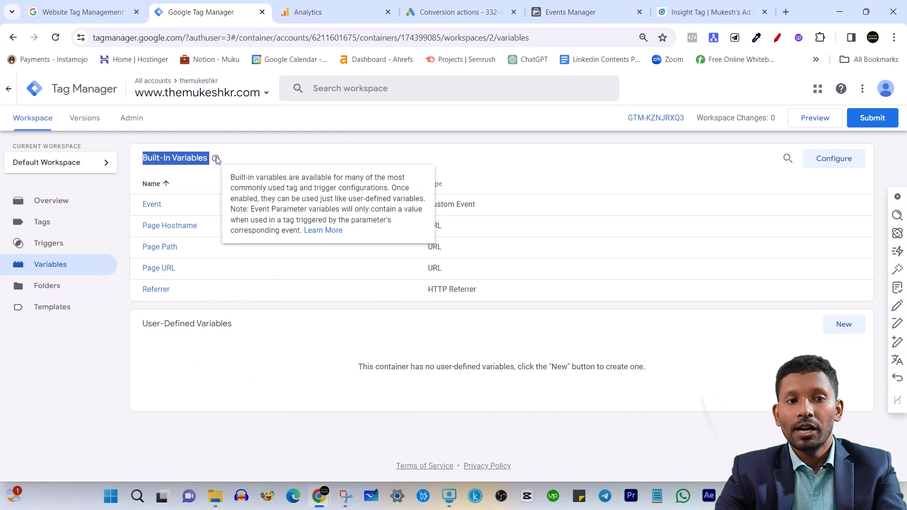
drag(143, 324, 236, 327)
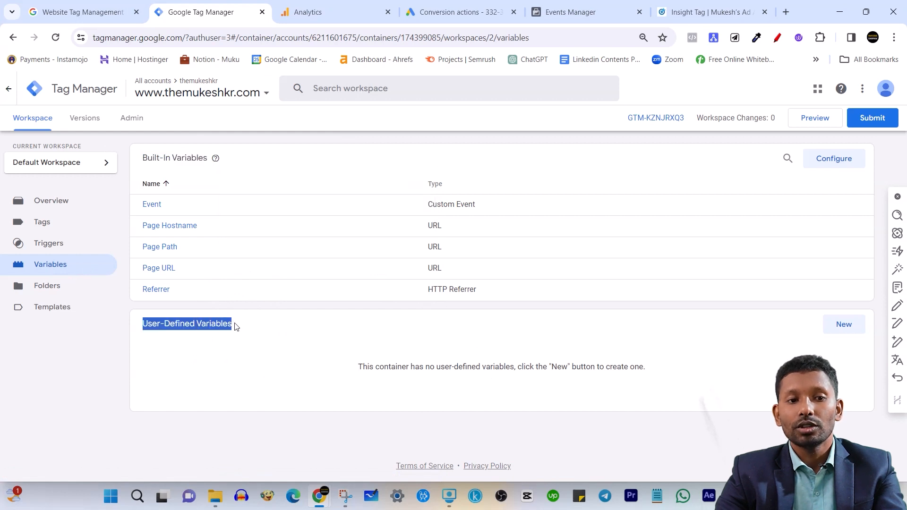
click(137, 329)
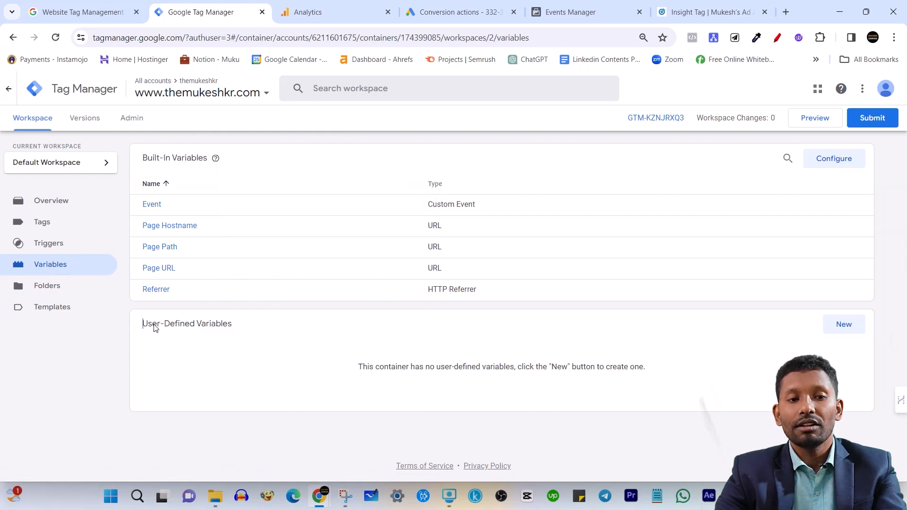
drag(139, 328, 244, 331)
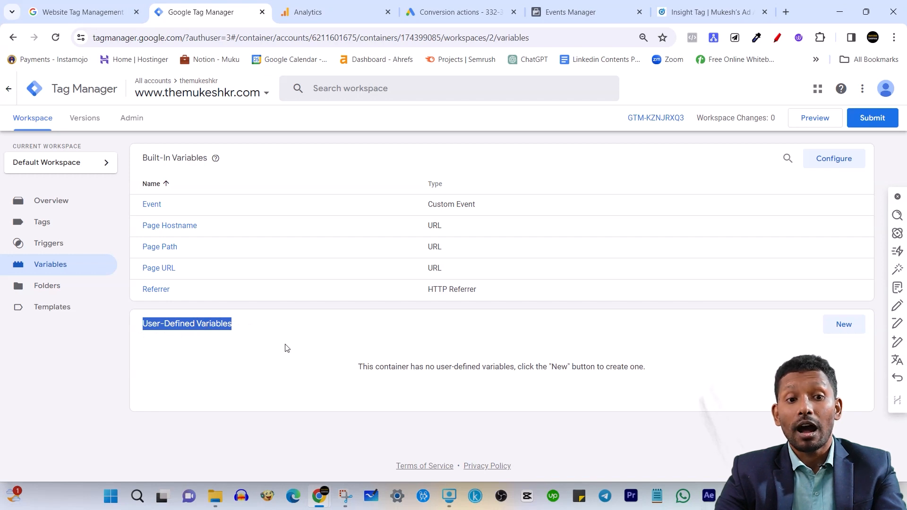
drag(136, 324, 231, 326)
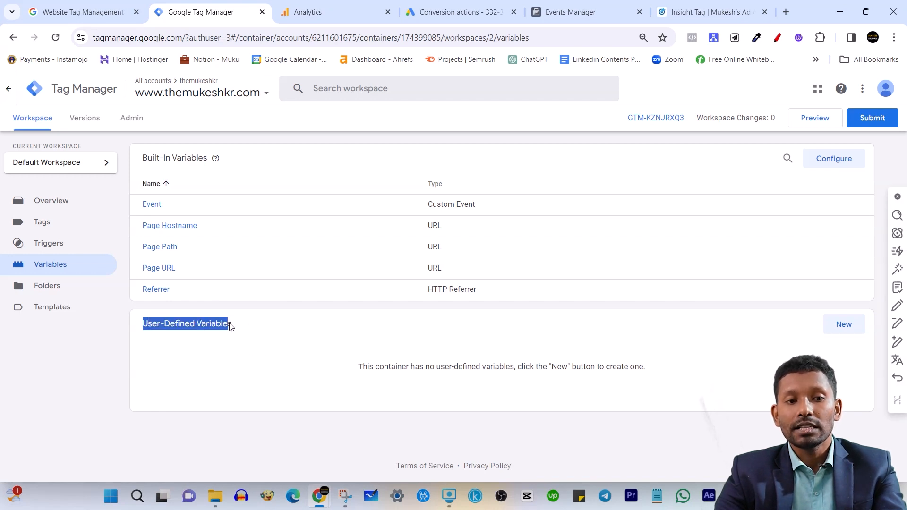
click(277, 359)
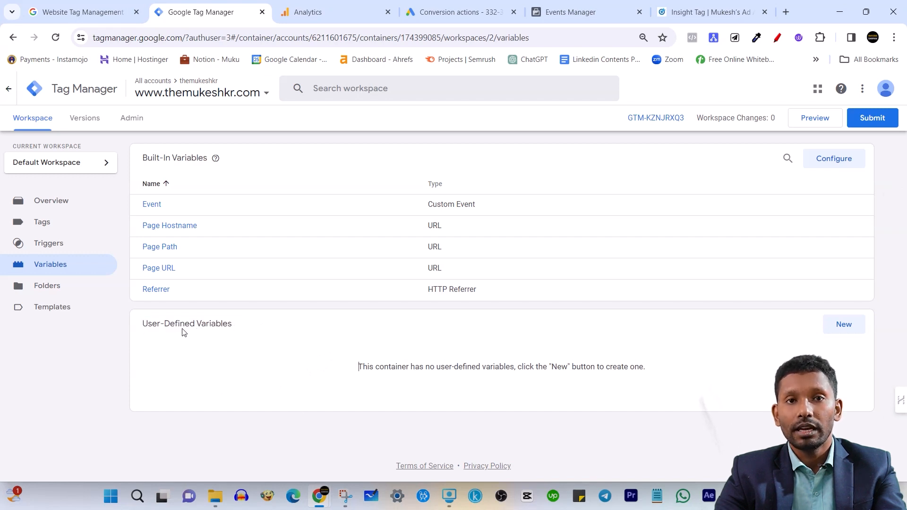
drag(144, 159, 209, 160)
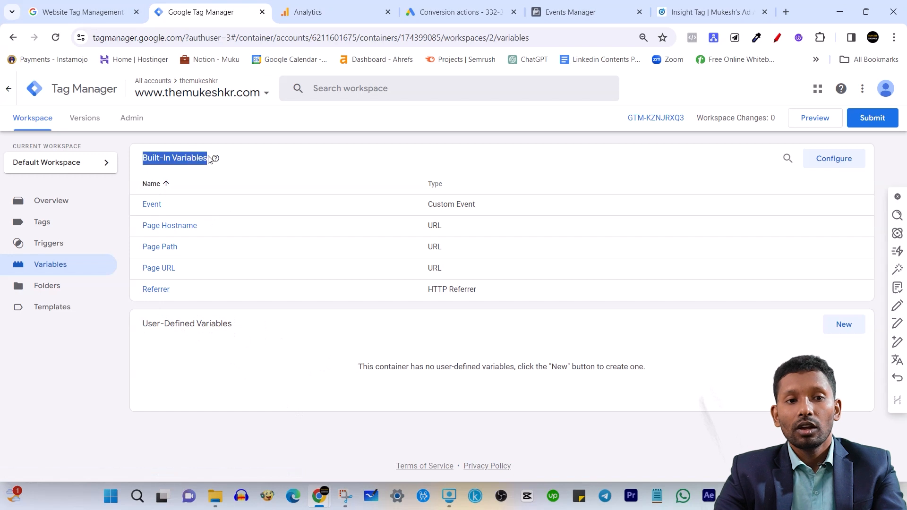
click(424, 142)
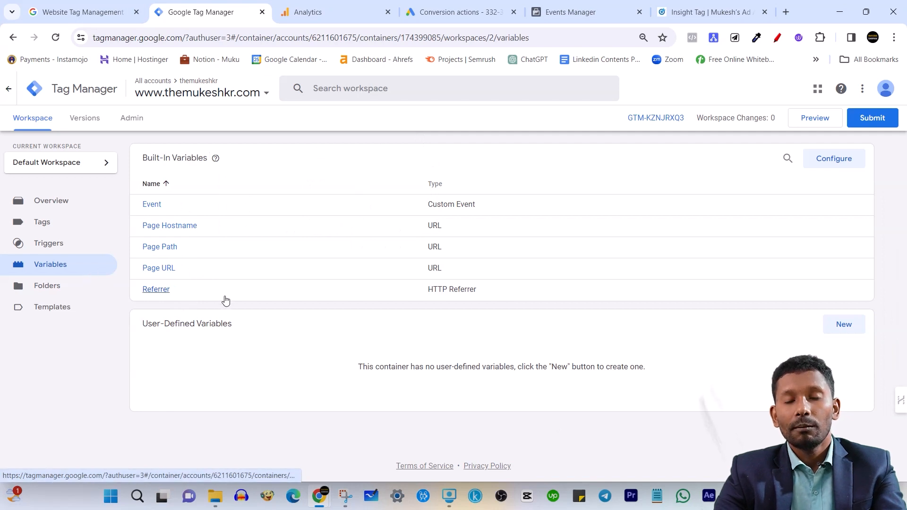
Open the built-in variables configuration and examine its categories, from Pages and Utilities through Clicks, Forms, History and Videos to Scrolling and Visibility
click(834, 160)
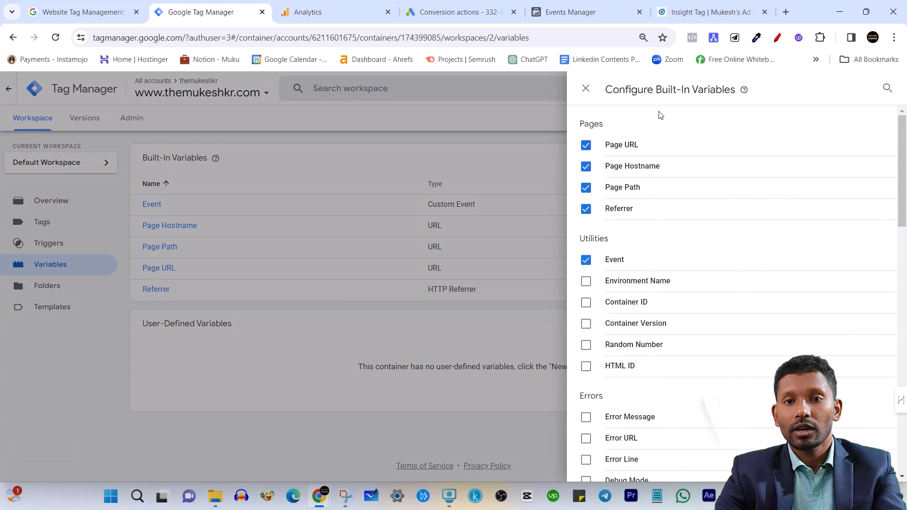
scroll(642, 228, down, 1)
scroll(617, 217, up, 1)
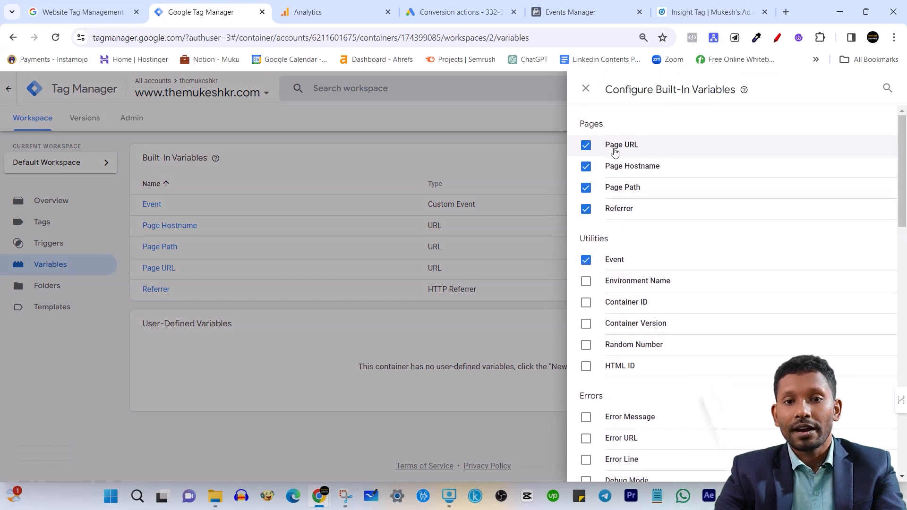
scroll(626, 228, down, 1)
scroll(628, 265, down, 2)
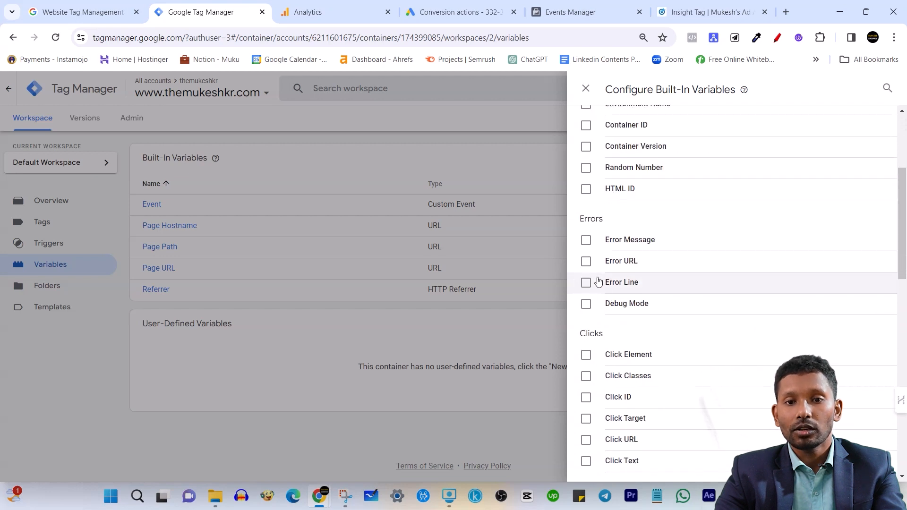
scroll(635, 282, down, 2)
scroll(635, 282, down, 1)
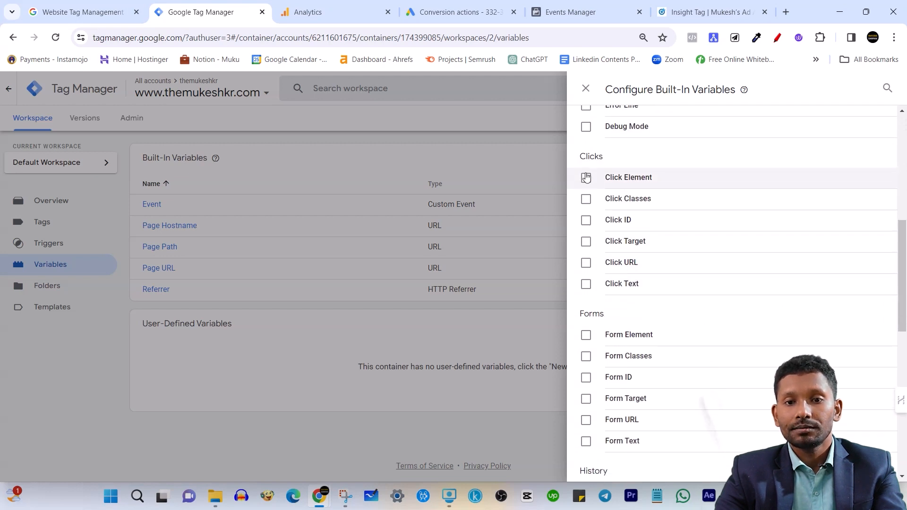
scroll(609, 198, down, 1)
scroll(616, 283, down, 3)
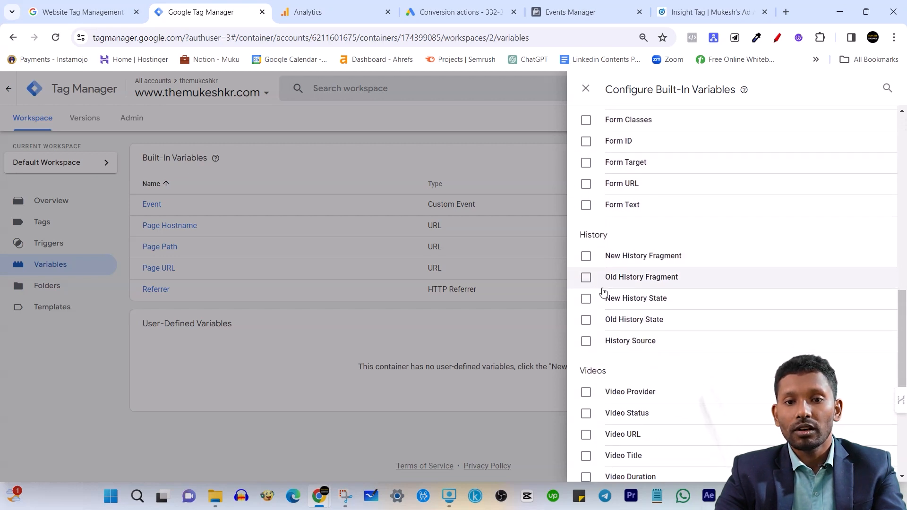
scroll(600, 281, down, 2)
scroll(612, 296, down, 1)
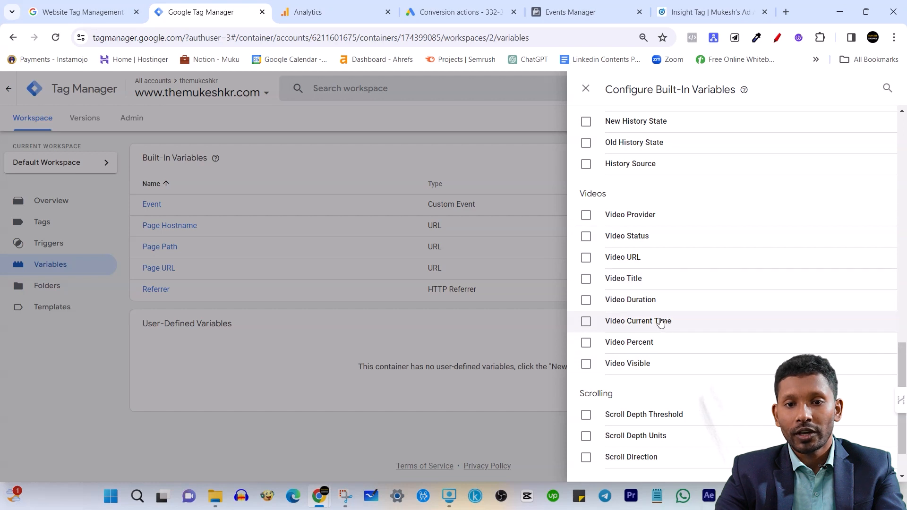
scroll(690, 347, down, 1)
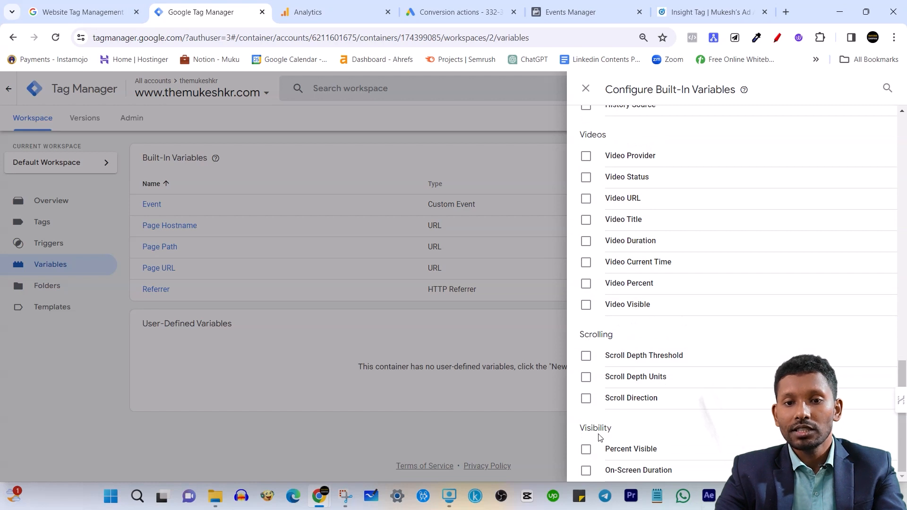
scroll(640, 330, up, 4)
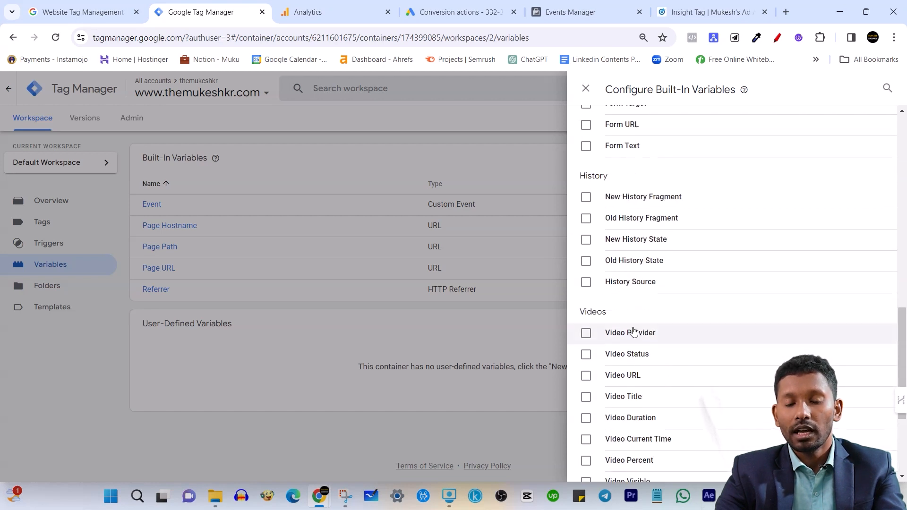
scroll(615, 359, down, 4)
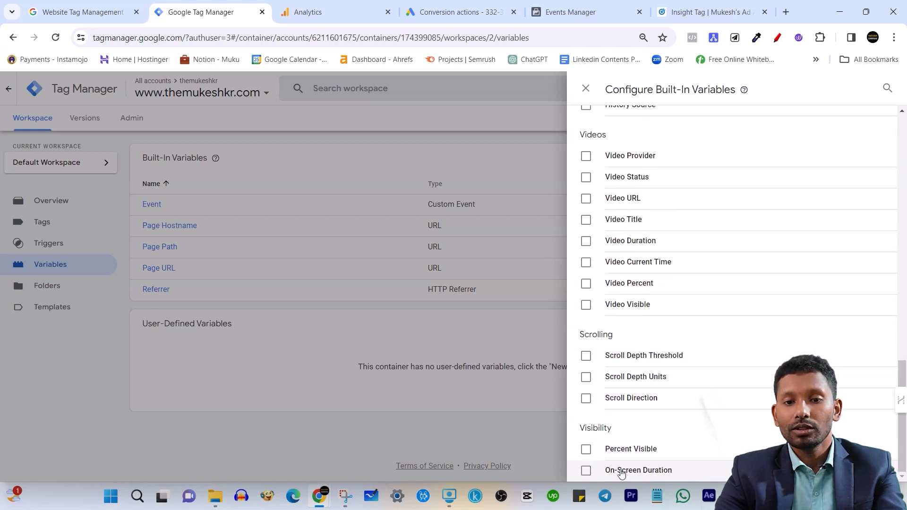
scroll(641, 259, up, 7)
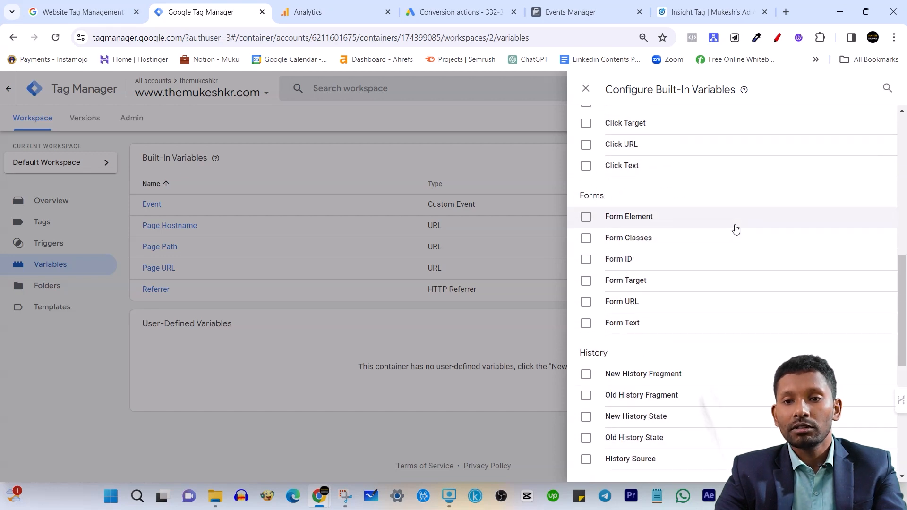
scroll(734, 231, up, 3)
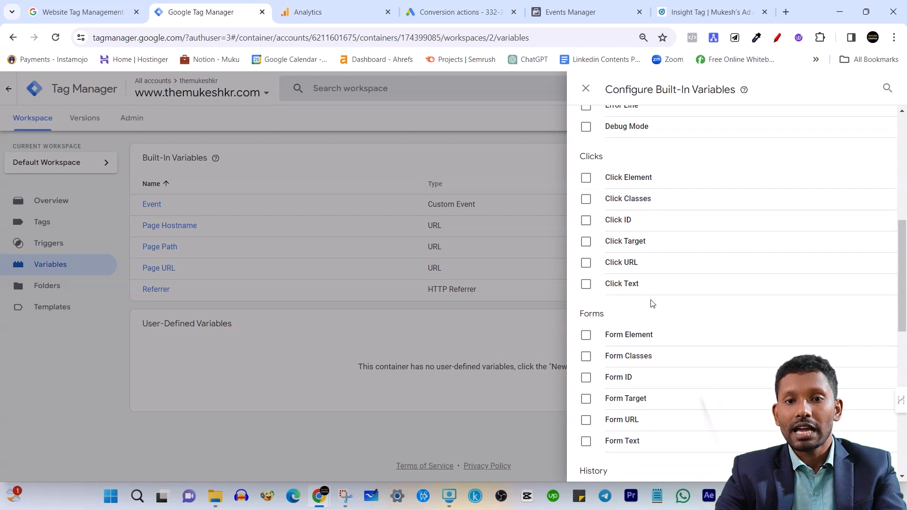
scroll(651, 303, up, 2)
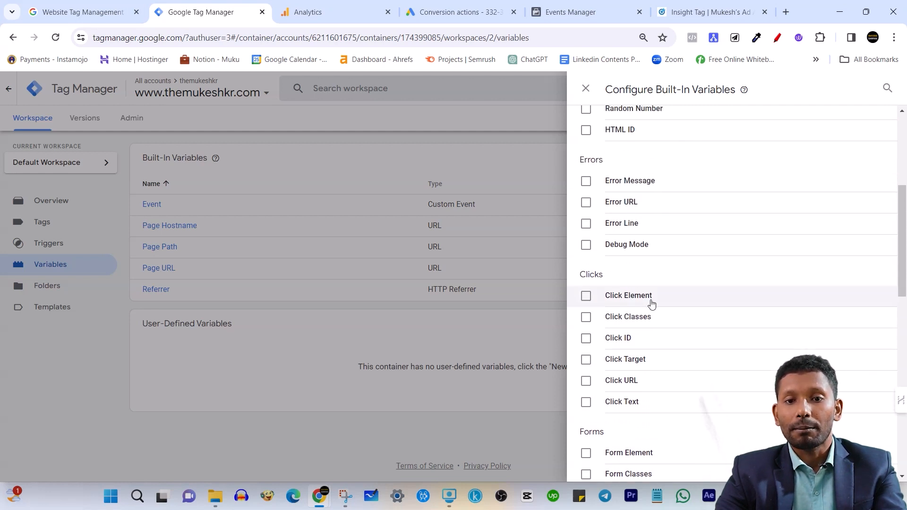
scroll(648, 307, up, 3)
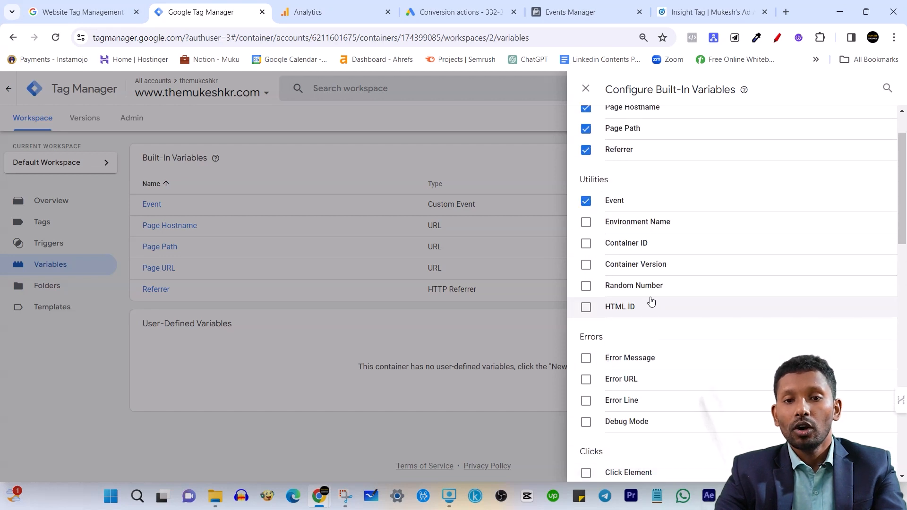
Enable all the Clicks built-in variables: Click Element, Click Classes, Click ID, Click Target, Click URL and Click Text
scroll(650, 305, down, 3)
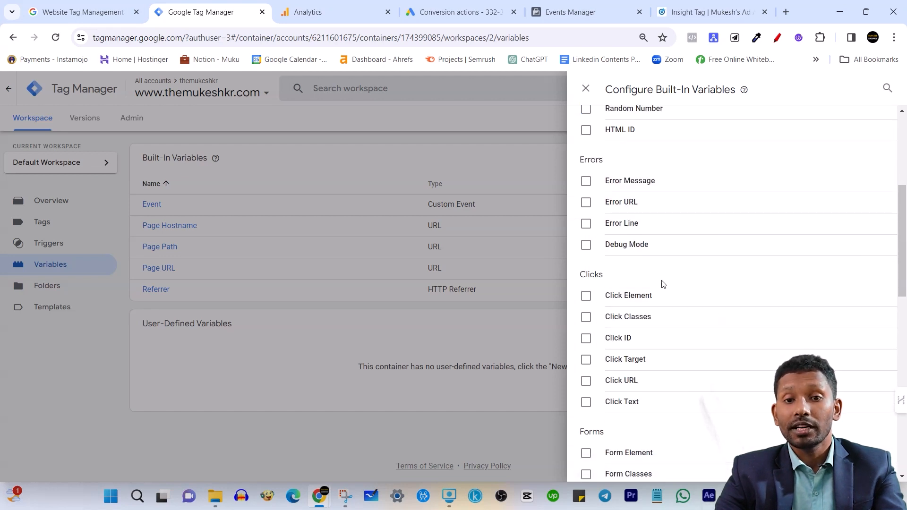
scroll(660, 282, down, 2)
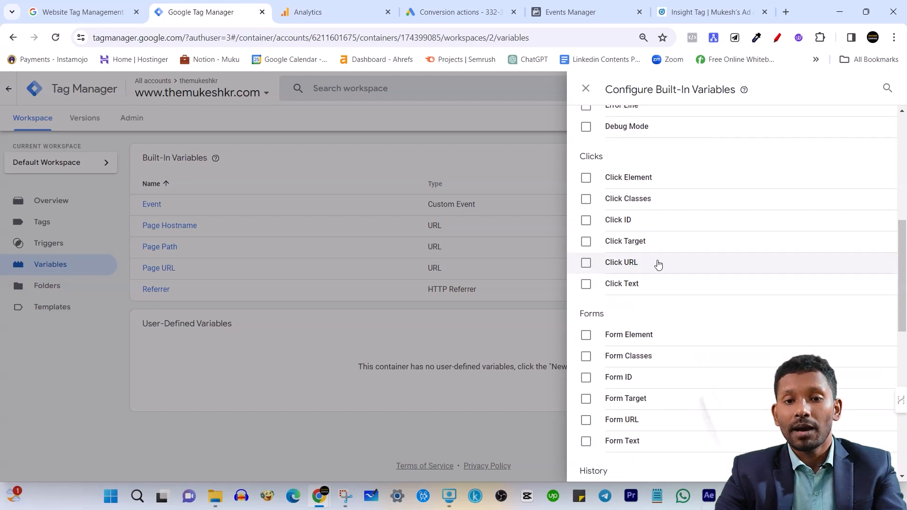
click(586, 181)
click(587, 201)
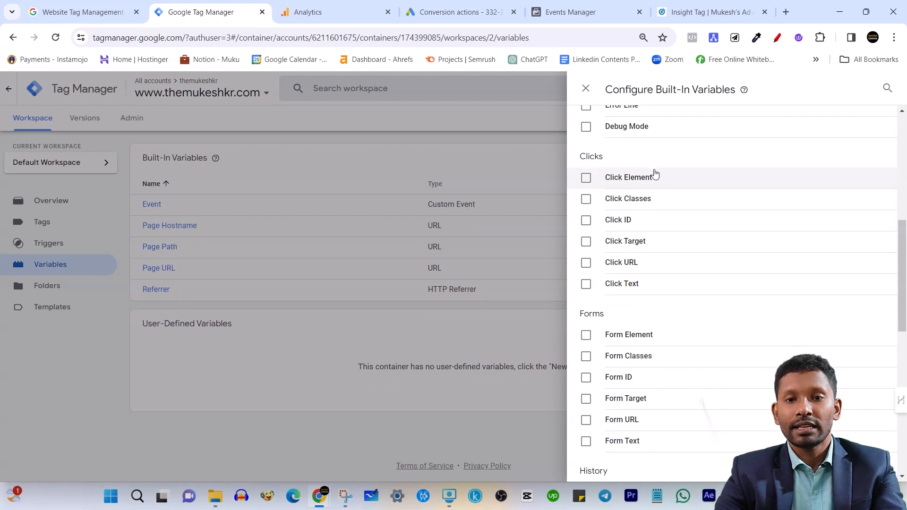
click(592, 179)
click(587, 200)
click(586, 221)
click(587, 242)
click(585, 263)
click(586, 284)
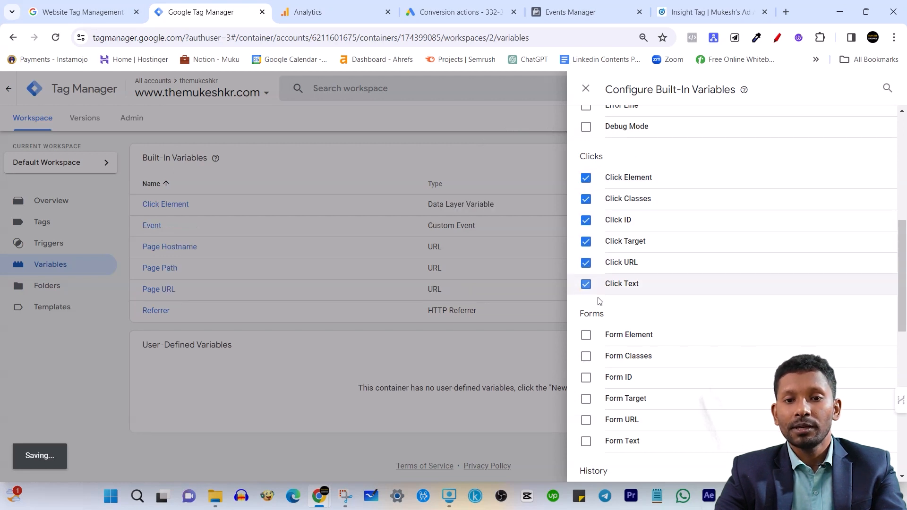
Enable all the Forms built-in variables: Form Element, Form Classes, Form ID, Form Target, Form URL and Form Text
scroll(617, 332, down, 2)
click(587, 218)
click(587, 239)
click(587, 259)
click(587, 281)
click(588, 302)
click(586, 324)
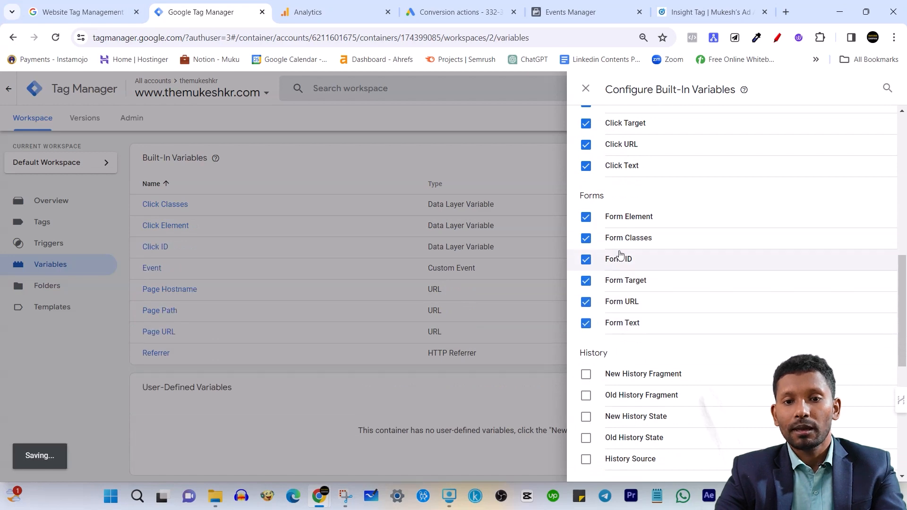
Review the selected and unselected built-in variables across all categories, and close the configuration
scroll(708, 203, up, 9)
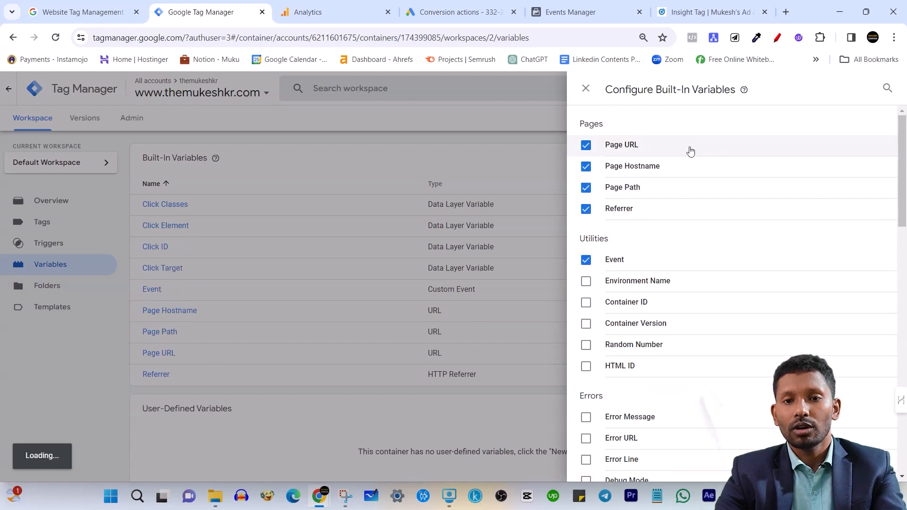
scroll(690, 241, down, 7)
scroll(685, 244, down, 10)
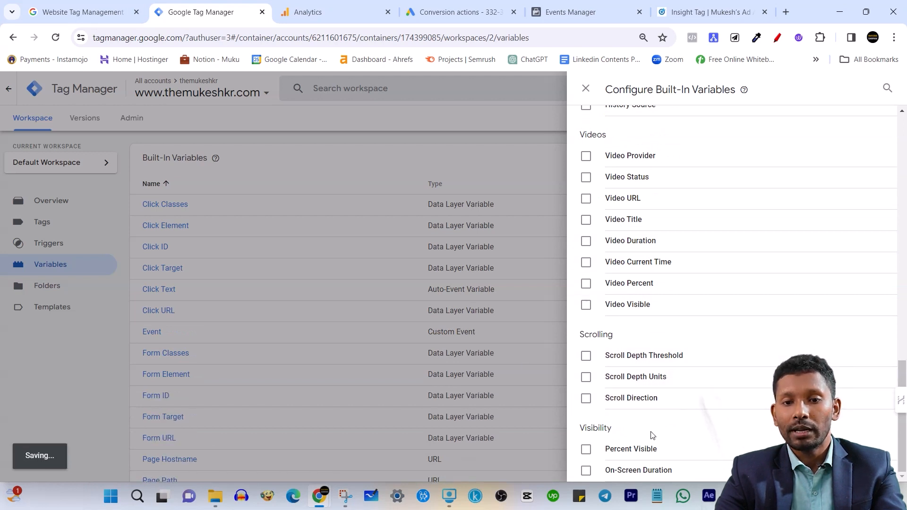
scroll(620, 392, up, 3)
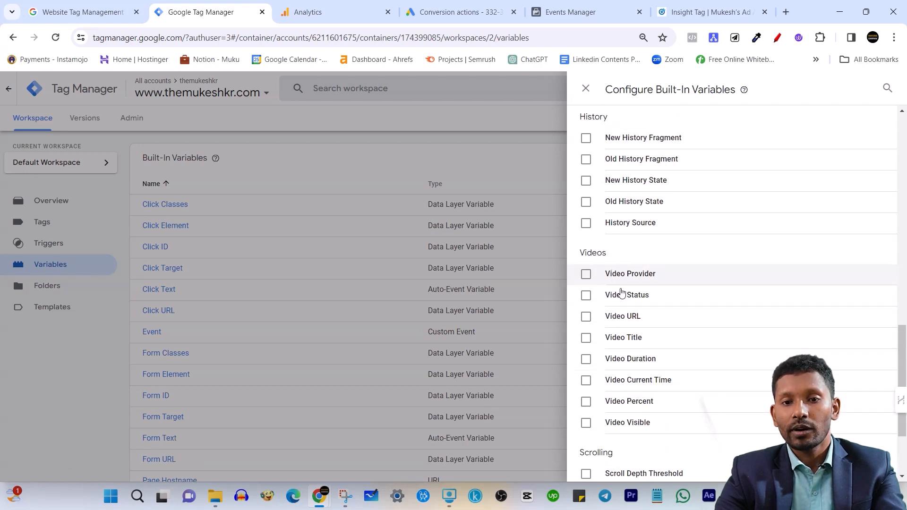
scroll(601, 399, down, 1)
scroll(614, 361, up, 10)
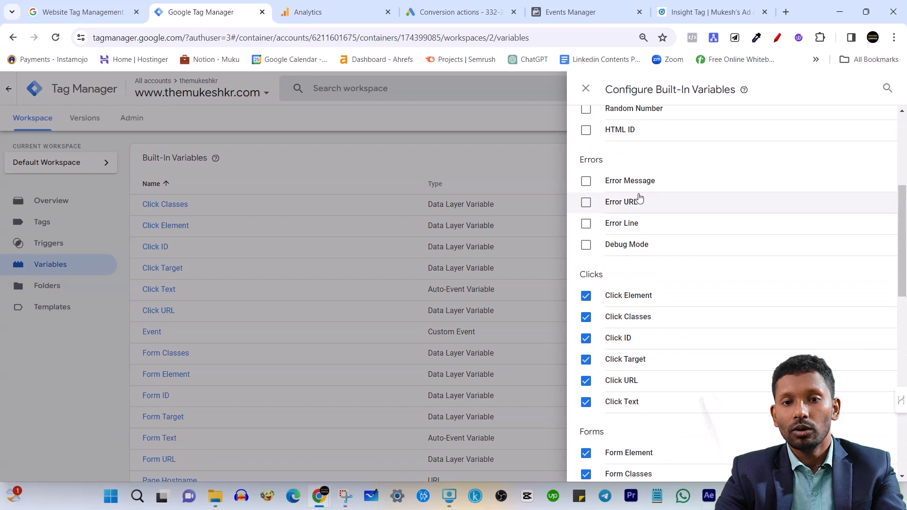
scroll(603, 304, down, 3)
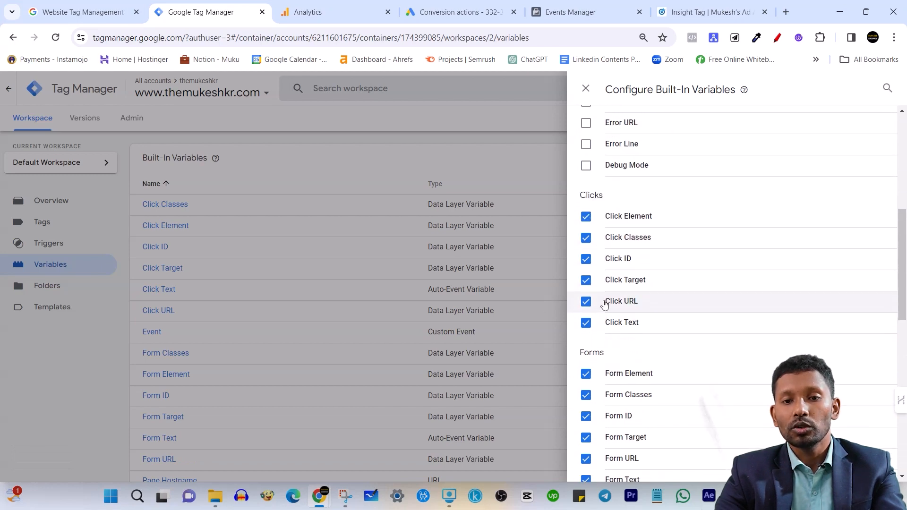
scroll(631, 279, up, 6)
scroll(643, 275, up, 3)
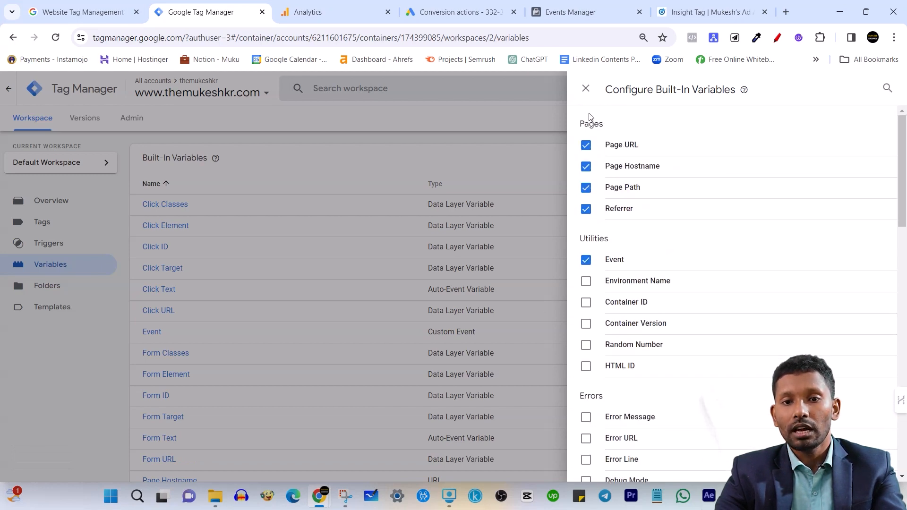
click(585, 89)
Review the container's updated list of built-in variables and the User-Defined Variables section beneath it
scroll(568, 241, down, 5)
scroll(563, 224, up, 5)
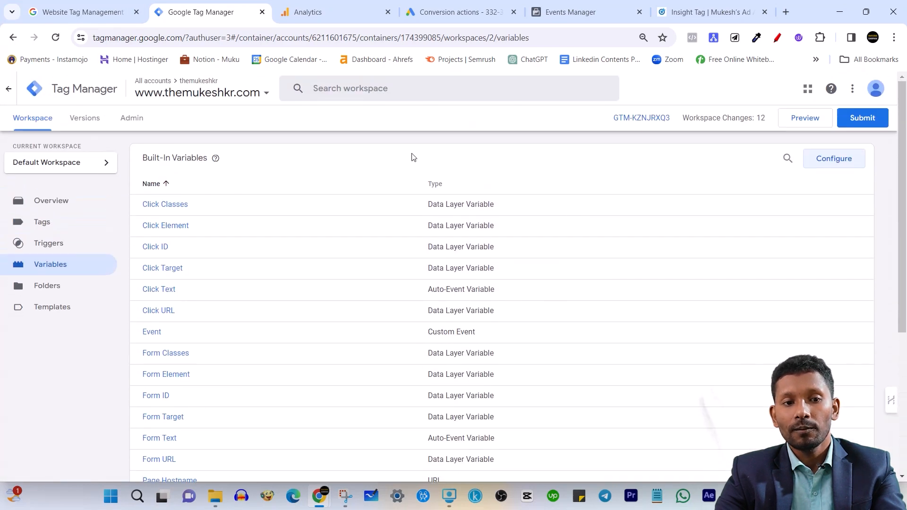
scroll(277, 203, down, 5)
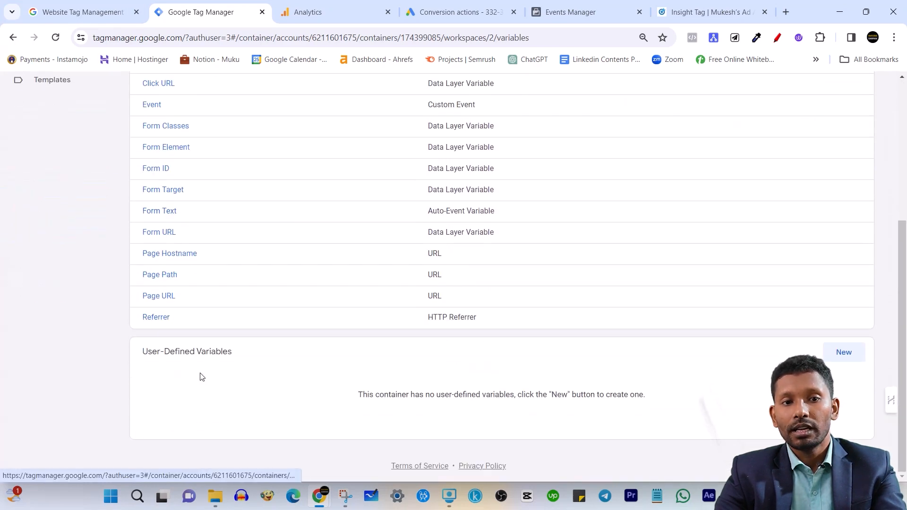
drag(143, 353, 233, 349)
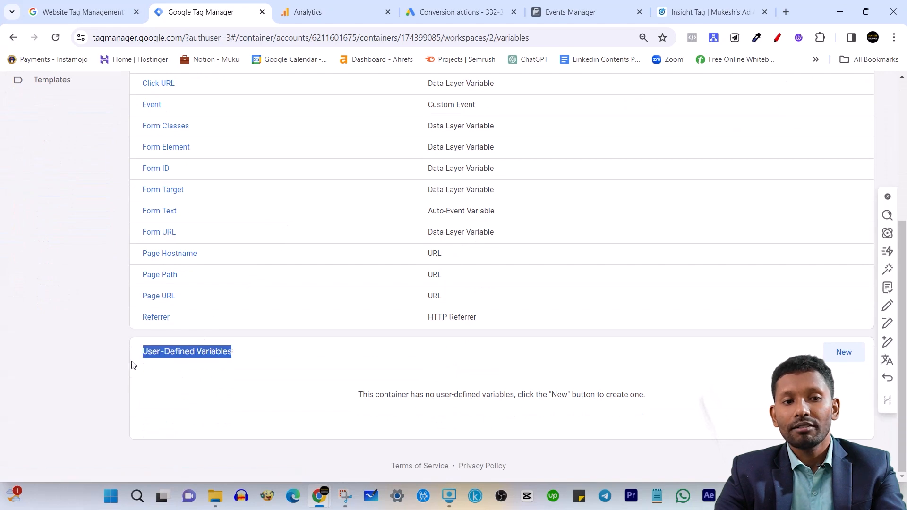
click(119, 368)
Start a new user-defined variable and examine the available variable types, from Navigation and Page Variables to Utilities and Container Data
click(840, 352)
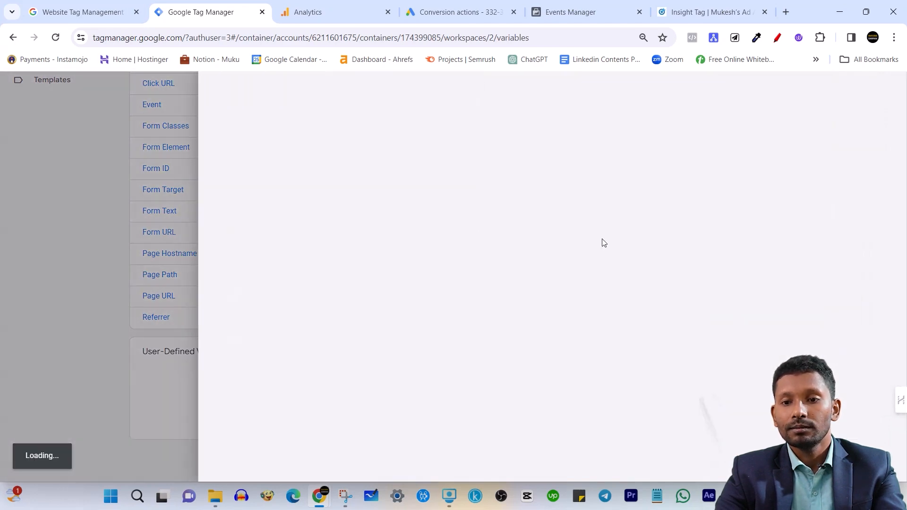
click(607, 181)
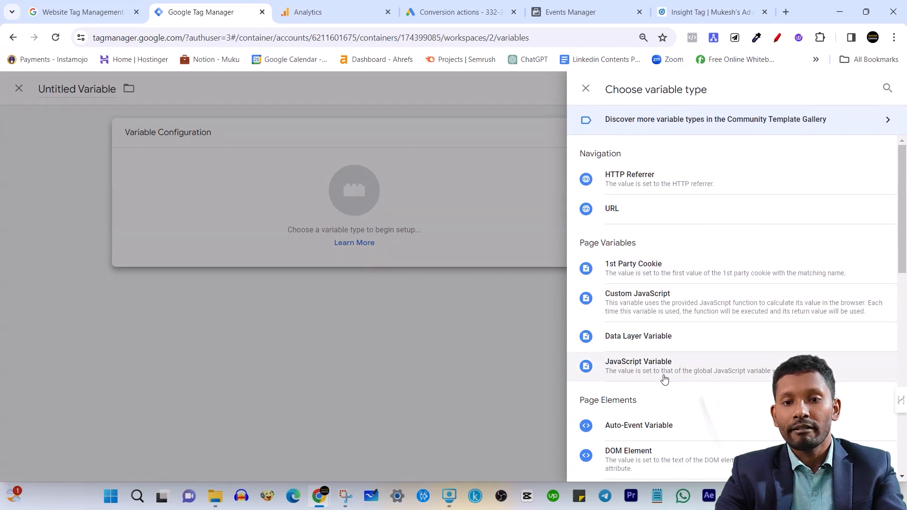
scroll(669, 375, down, 4)
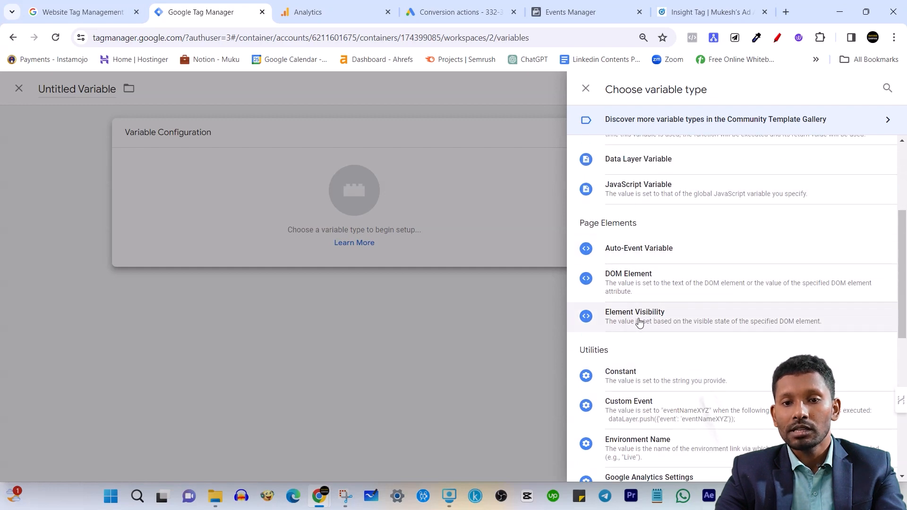
scroll(628, 314, down, 4)
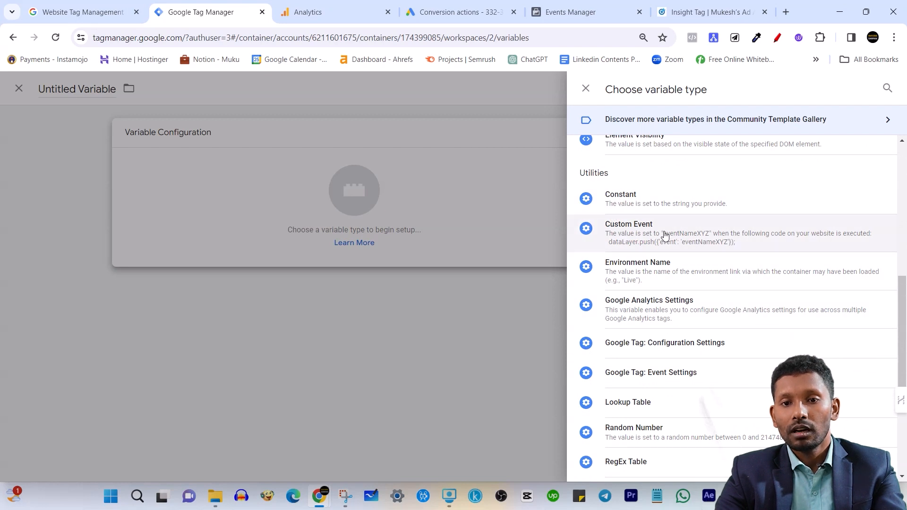
scroll(638, 354, down, 3)
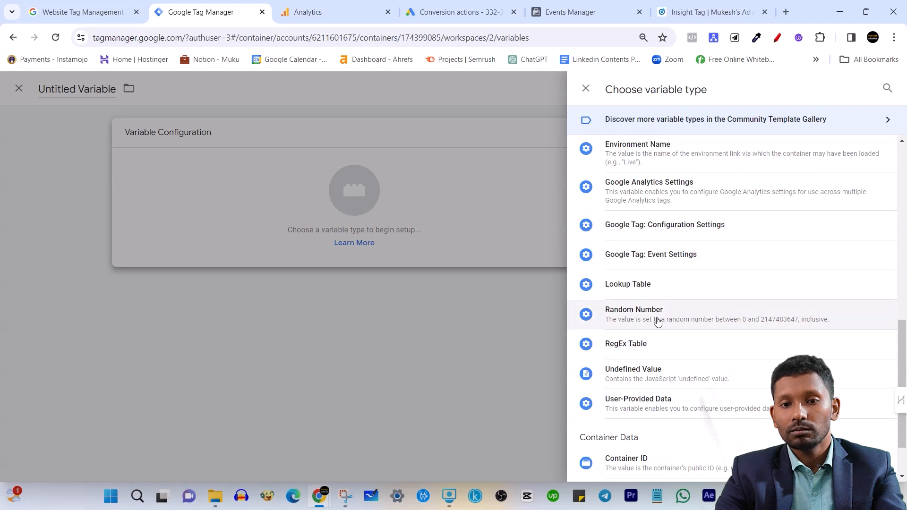
scroll(622, 380, down, 2)
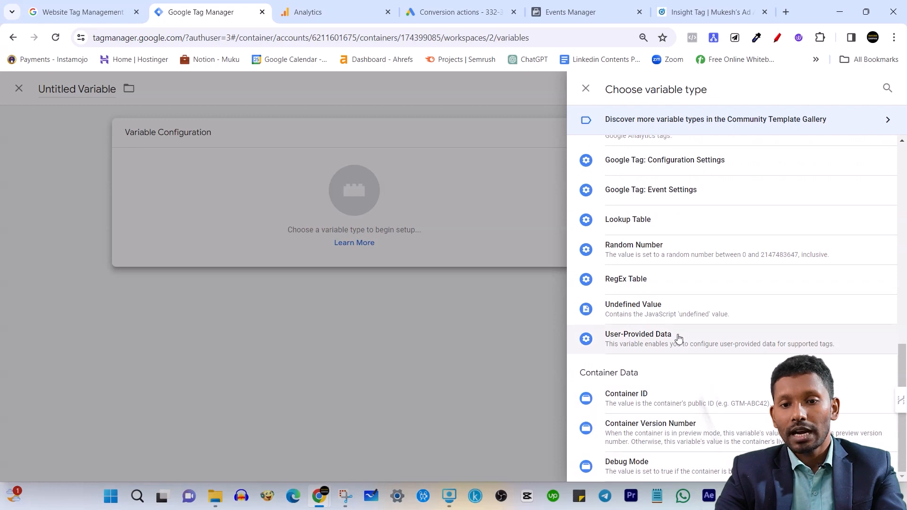
scroll(677, 325, up, 10)
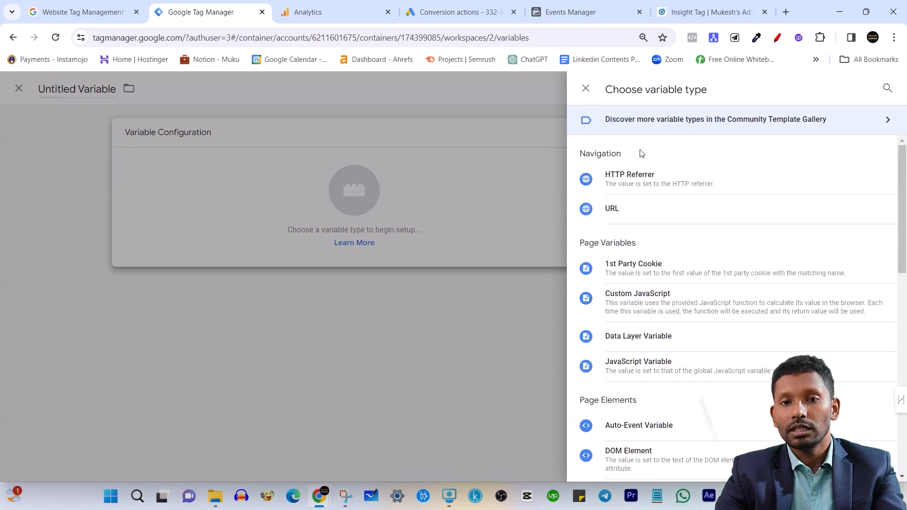
scroll(666, 316, down, 2)
scroll(662, 312, up, 2)
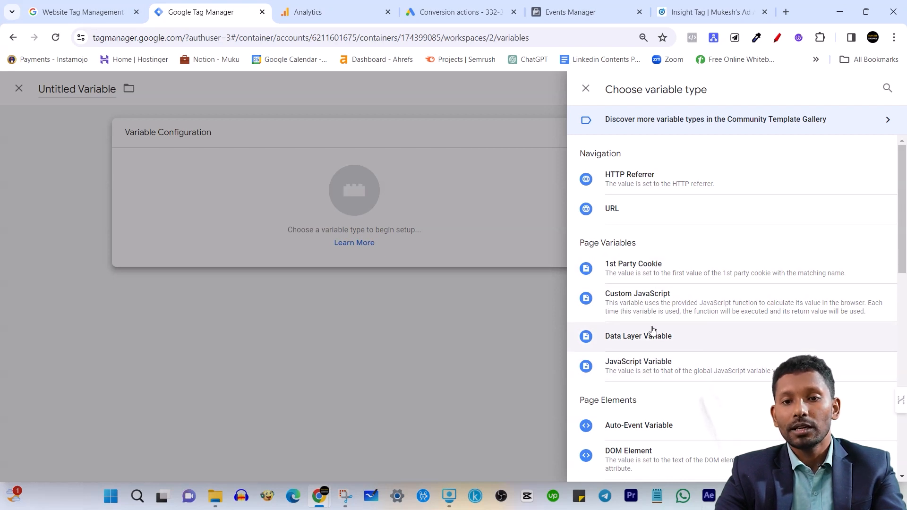
Abandon the untitled user-defined variable and review the built-in variables list down to the empty User-Defined Variables section
click(586, 89)
click(216, 89)
scroll(512, 314, down, 2)
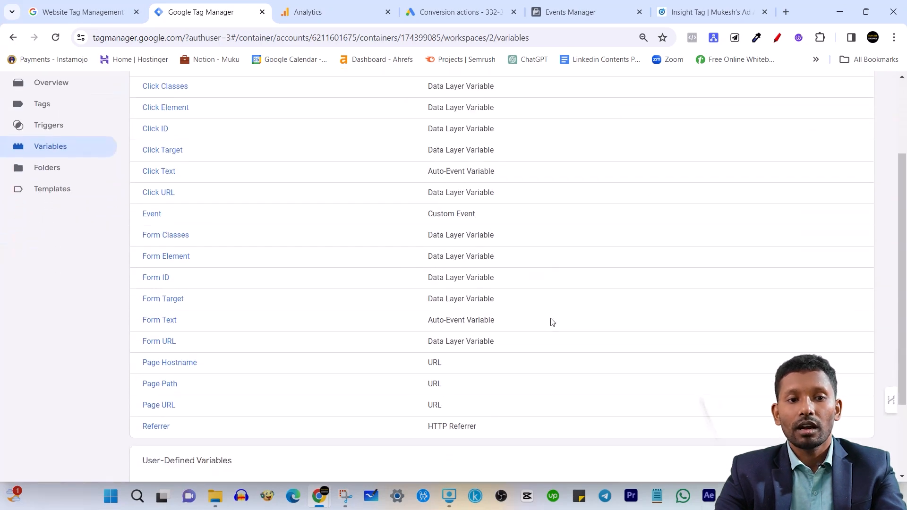
scroll(553, 319, down, 1)
scroll(563, 340, up, 4)
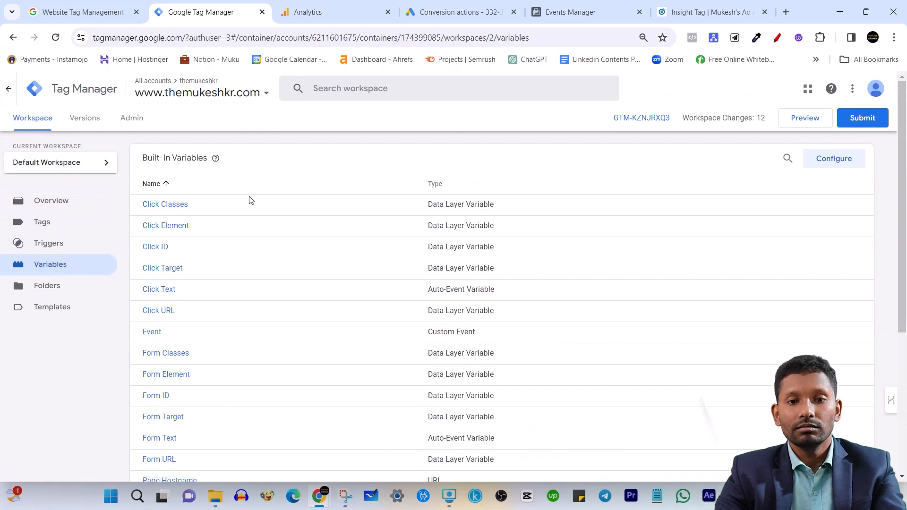
scroll(196, 318, down, 5)
scroll(192, 313, up, 4)
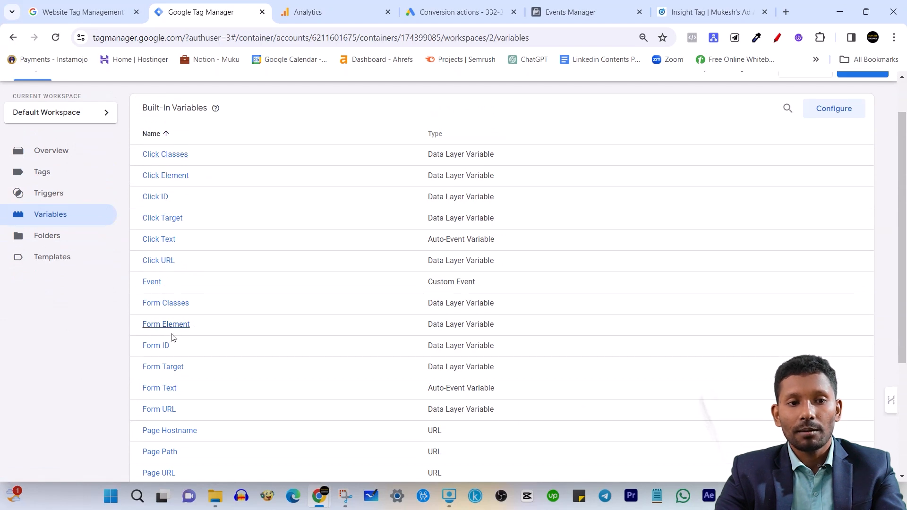
scroll(189, 361, down, 4)
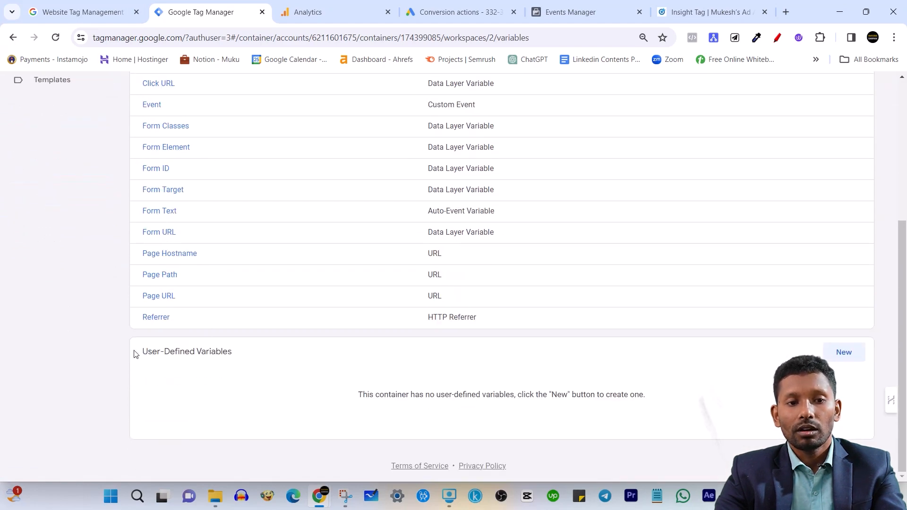
drag(135, 354, 253, 359)
click(113, 356)
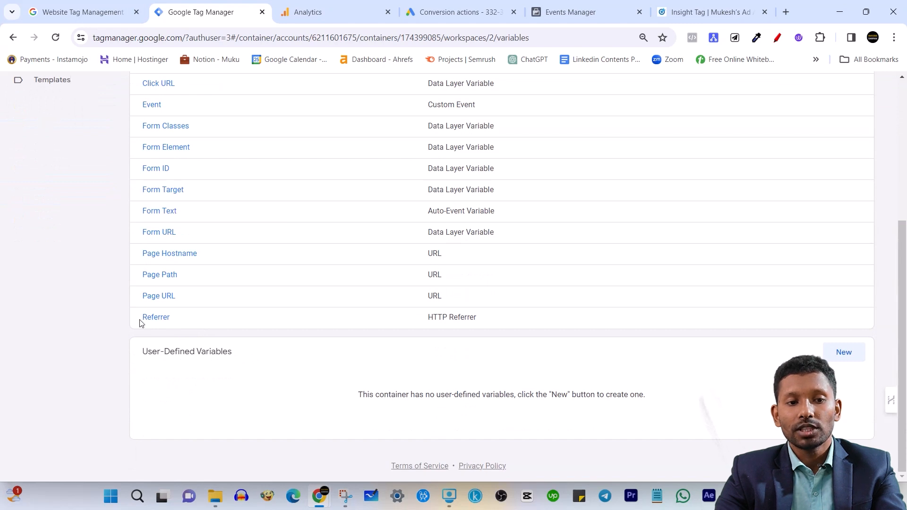
Examine the names and types of the enabled click, form and page variables in the container's variables list
scroll(458, 308, up, 4)
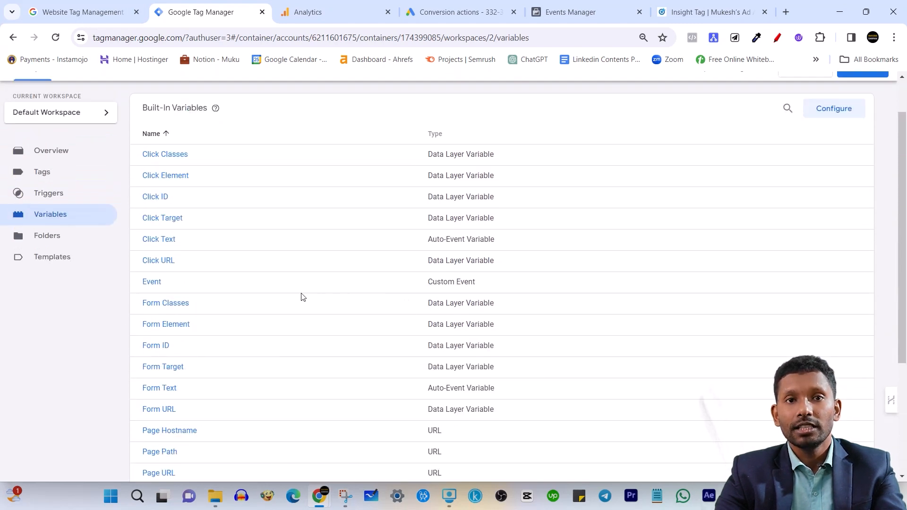
scroll(423, 284, down, 3)
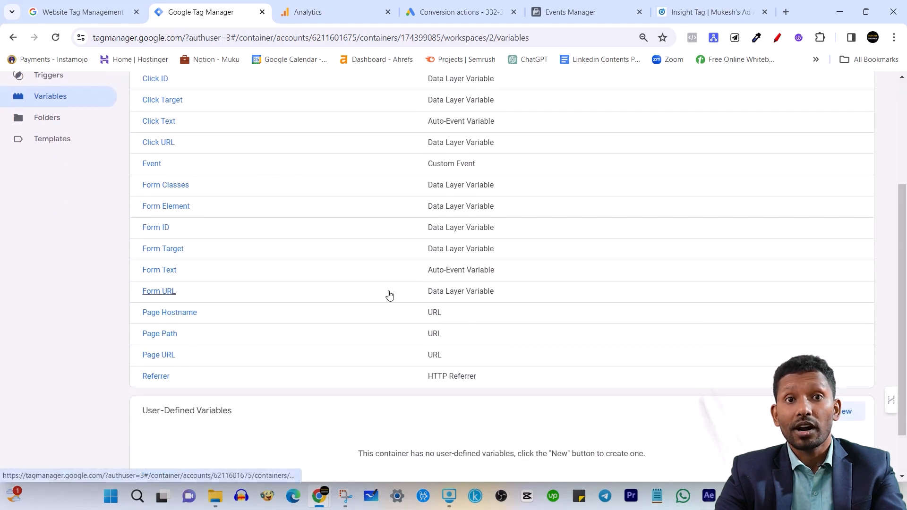
scroll(513, 324, down, 2)
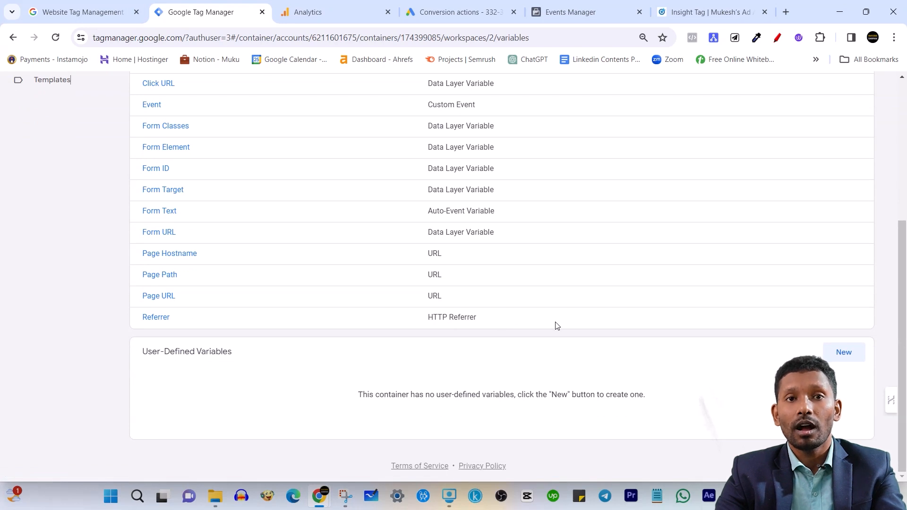
scroll(533, 316, up, 3)
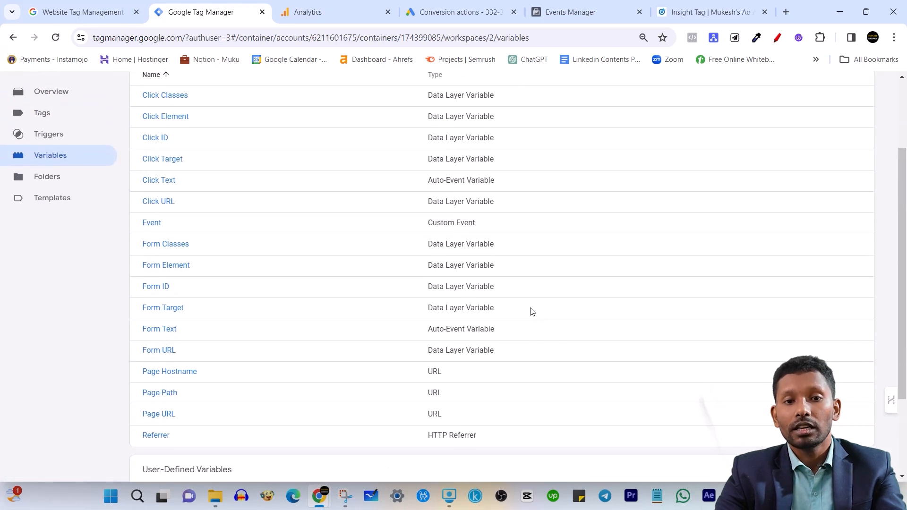
scroll(523, 310, down, 3)
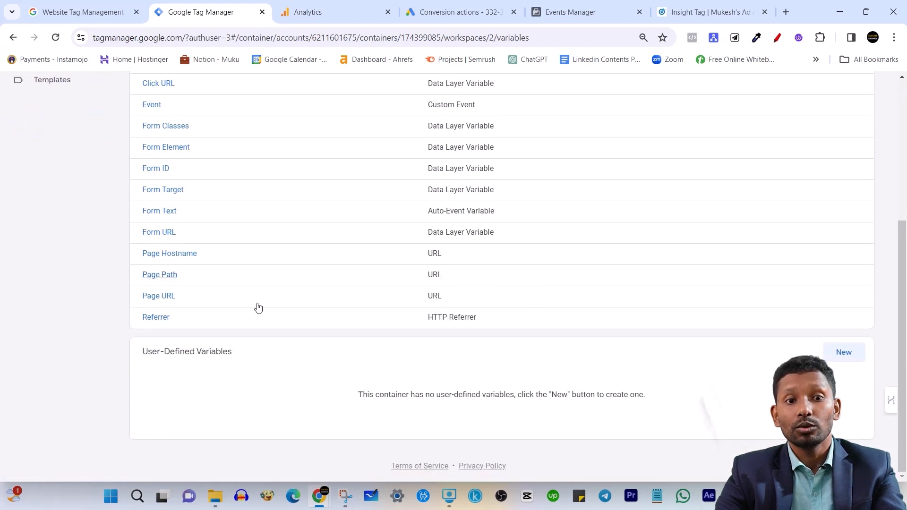
scroll(198, 324, up, 4)
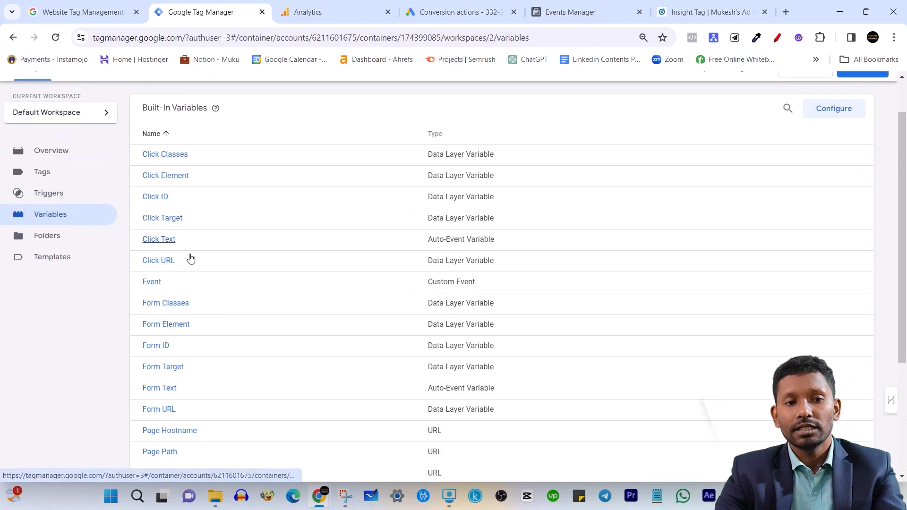
scroll(208, 208, down, 3)
scroll(219, 376, up, 1)
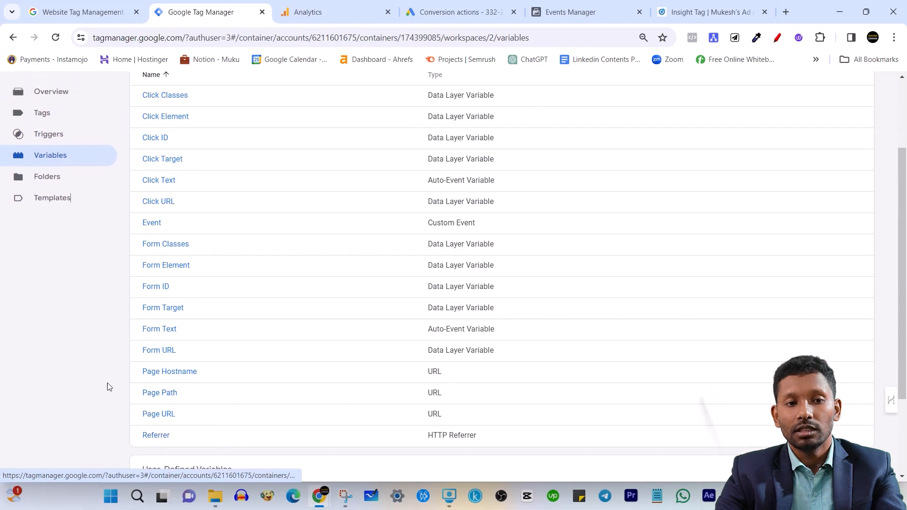
scroll(158, 351, up, 2)
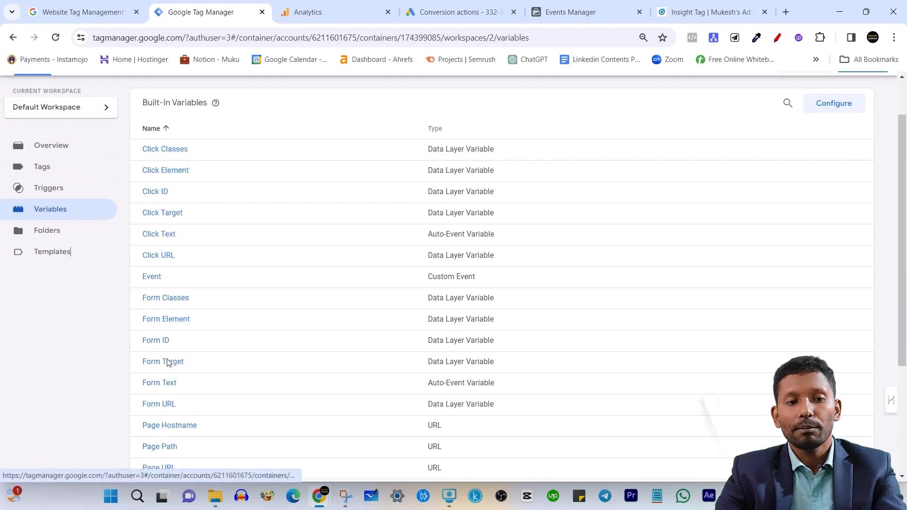
scroll(423, 247, down, 1)
scroll(420, 247, up, 1)
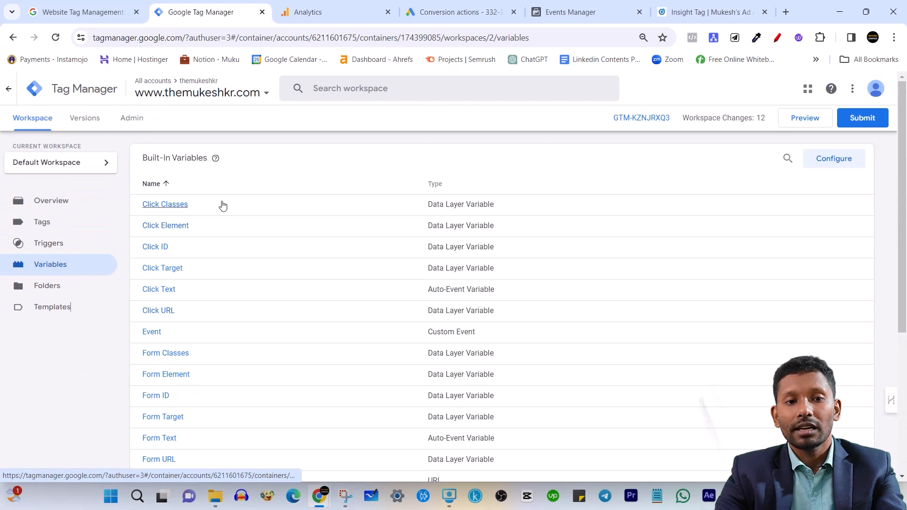
scroll(267, 215, down, 1)
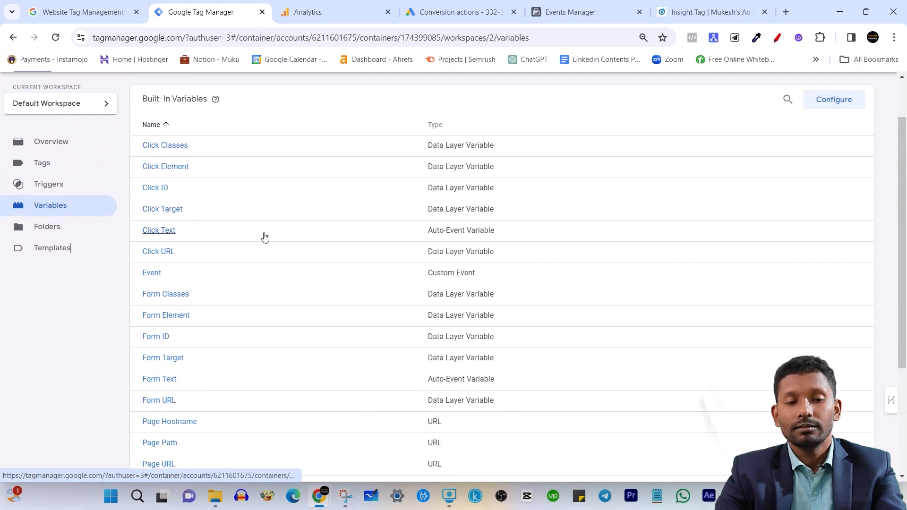
scroll(293, 194, up, 1)
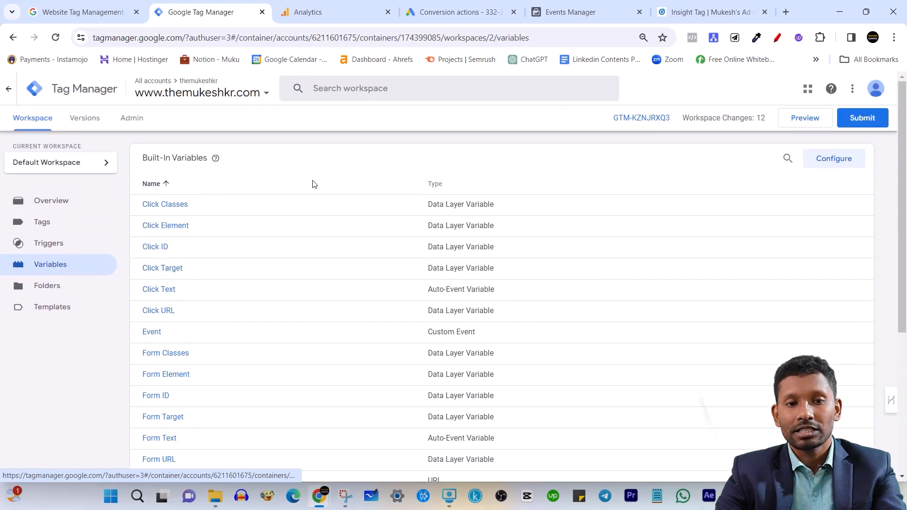
scroll(279, 198, down, 3)
scroll(334, 288, down, 2)
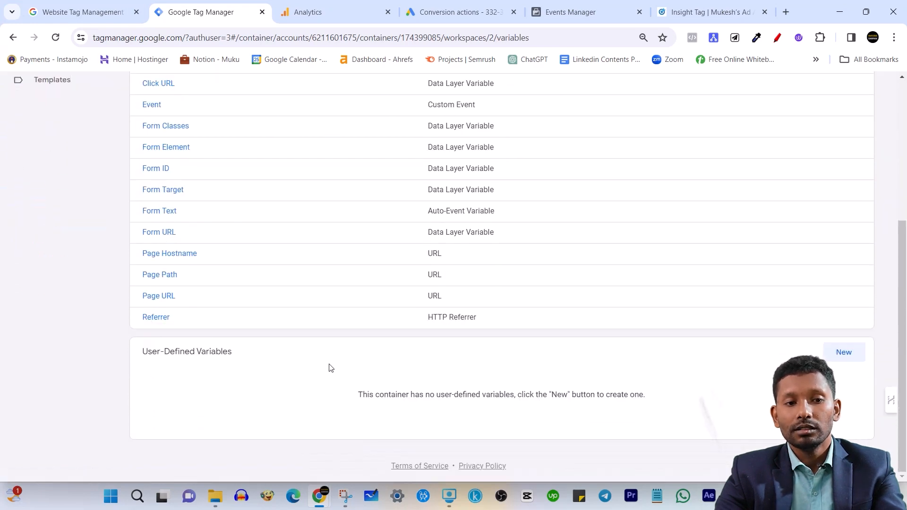
scroll(510, 223, up, 5)
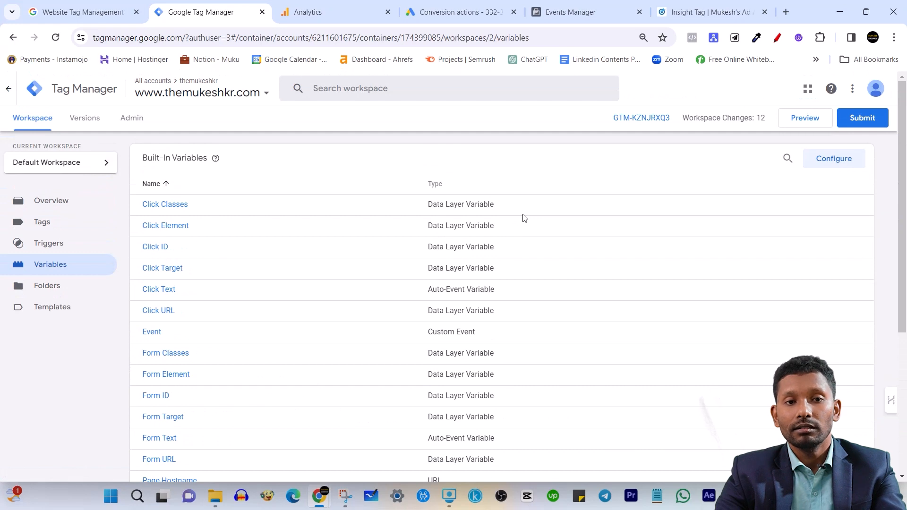
scroll(520, 243, down, 5)
scroll(517, 241, up, 5)
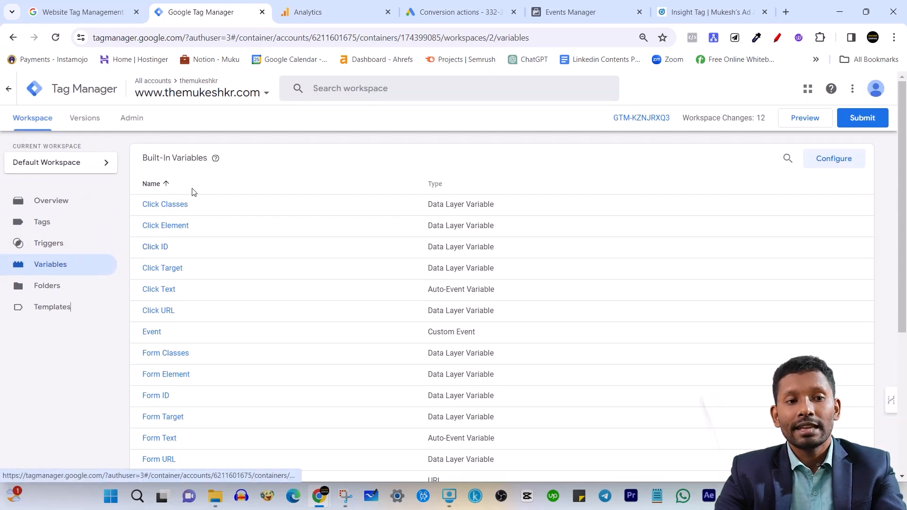
Open the container's Triggers section and examine it
click(69, 245)
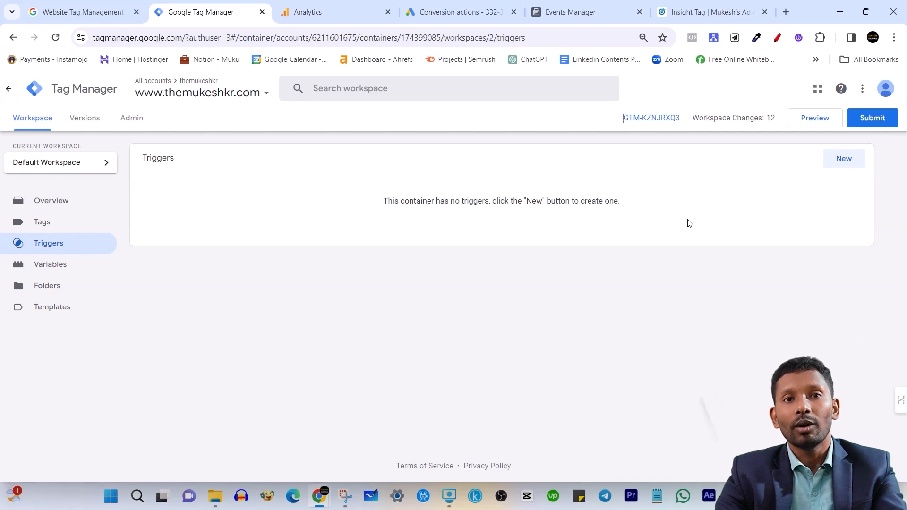
drag(138, 162, 187, 162)
click(279, 247)
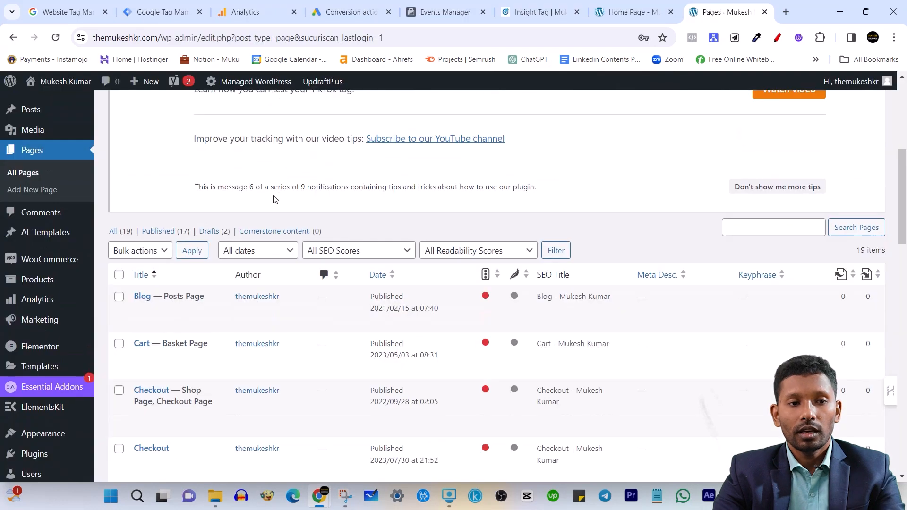
Open the list of installed plugins in the WordPress admin
scroll(235, 216, down, 4)
scroll(235, 216, down, 1)
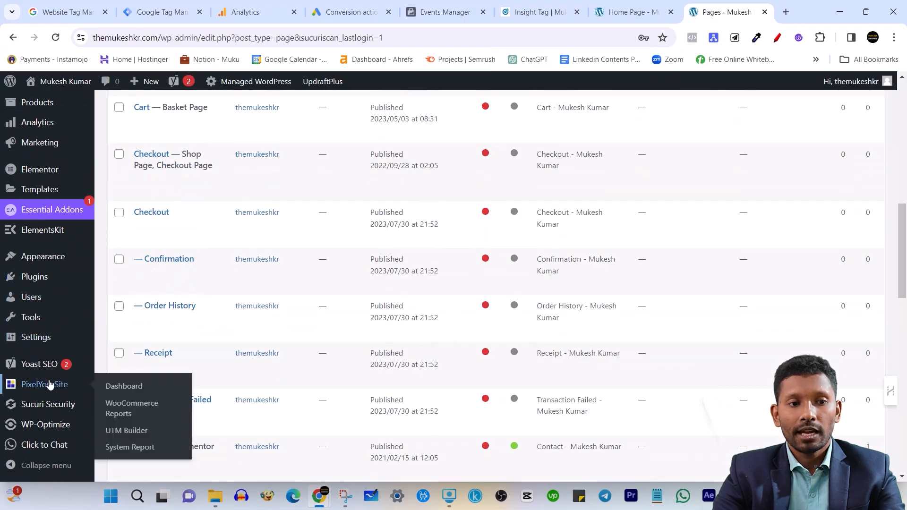
mouse_move(33, 278)
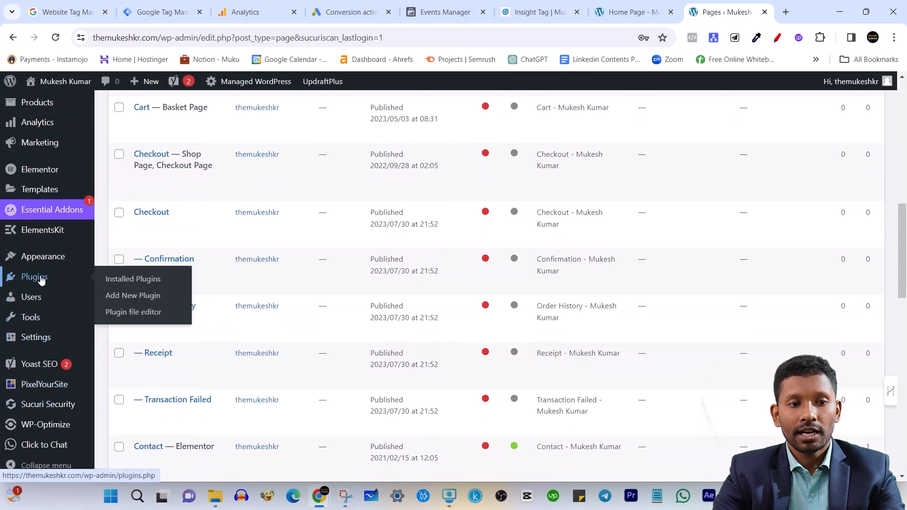
click(120, 280)
scroll(452, 219, up, 4)
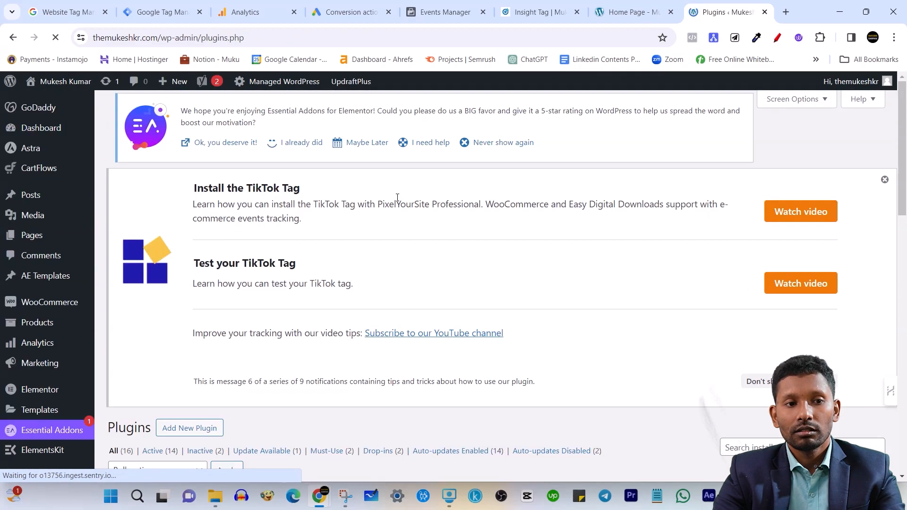
Open the settings of the GTM4WP plugin and find its general Google Tag Manager ID option
scroll(385, 204, down, 1)
scroll(385, 206, down, 8)
scroll(370, 285, up, 9)
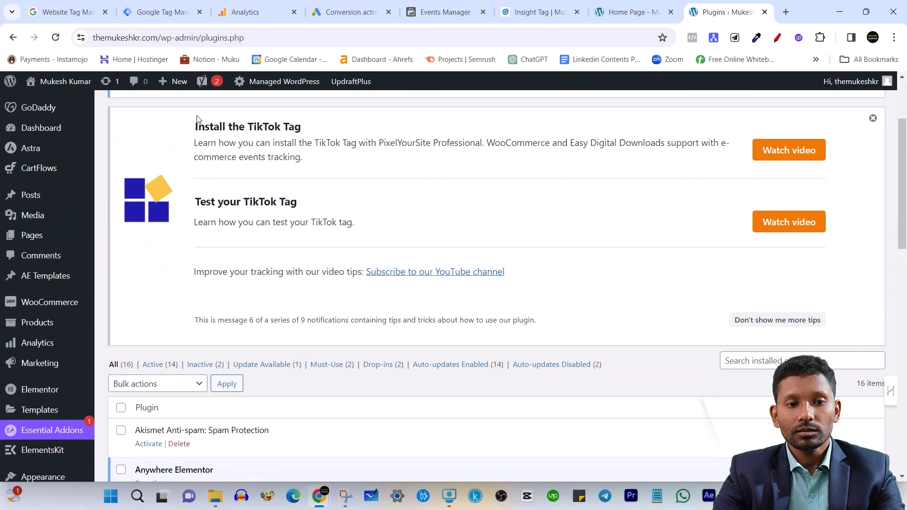
scroll(466, 295, down, 12)
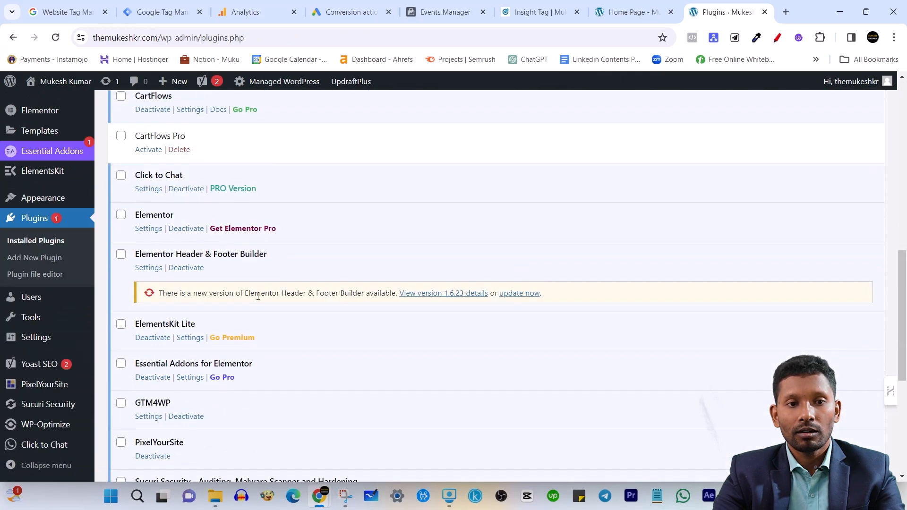
scroll(317, 367, down, 3)
click(150, 240)
scroll(326, 255, up, 5)
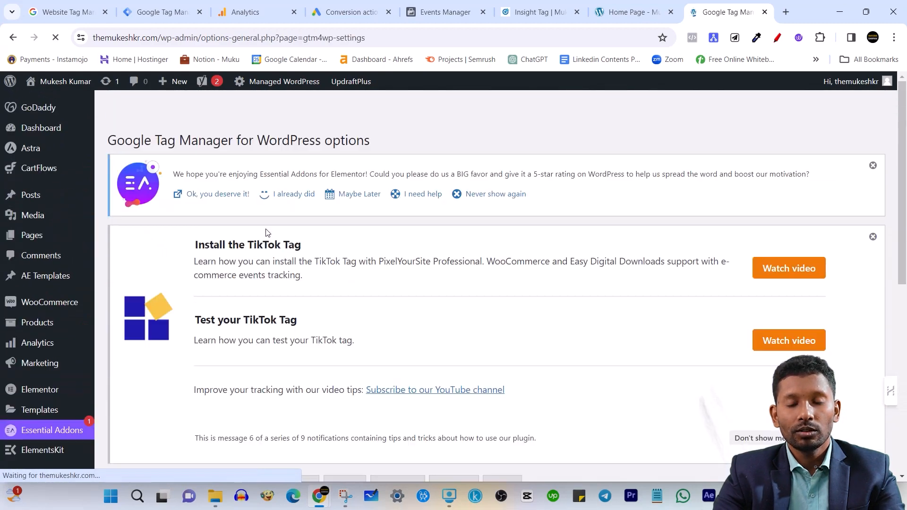
scroll(342, 264, down, 5)
scroll(341, 262, down, 4)
scroll(315, 322, up, 4)
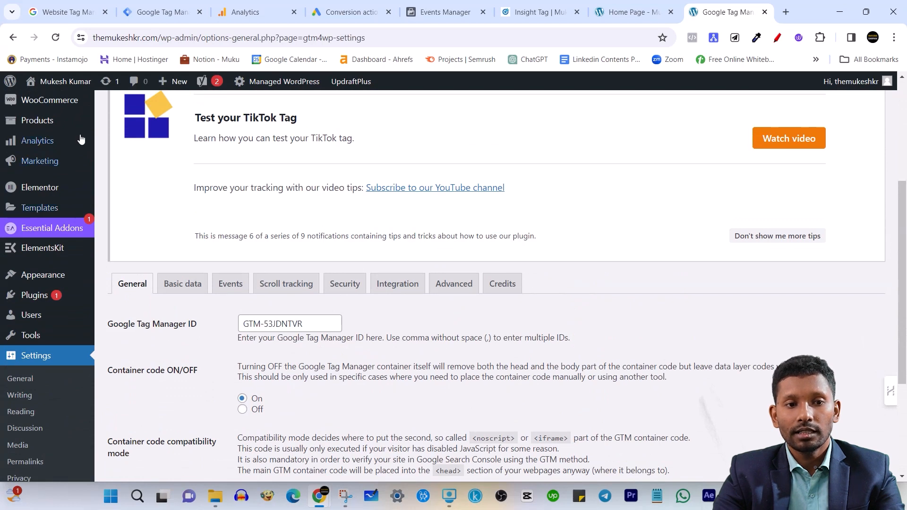
Replace the plugin's Google Tag Manager ID with the container ID copied from Tag Manager, and save the plugin settings
click(166, 6)
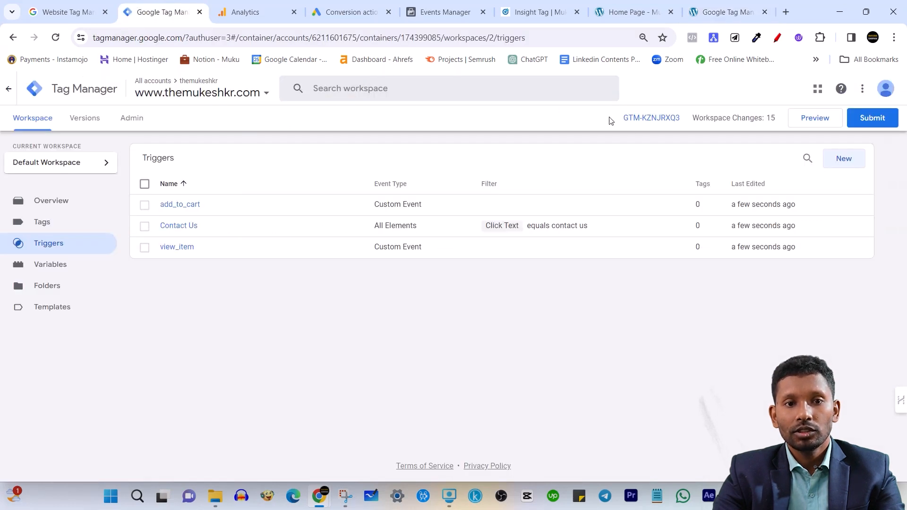
drag(609, 121, 690, 123)
key(ctrl+c)
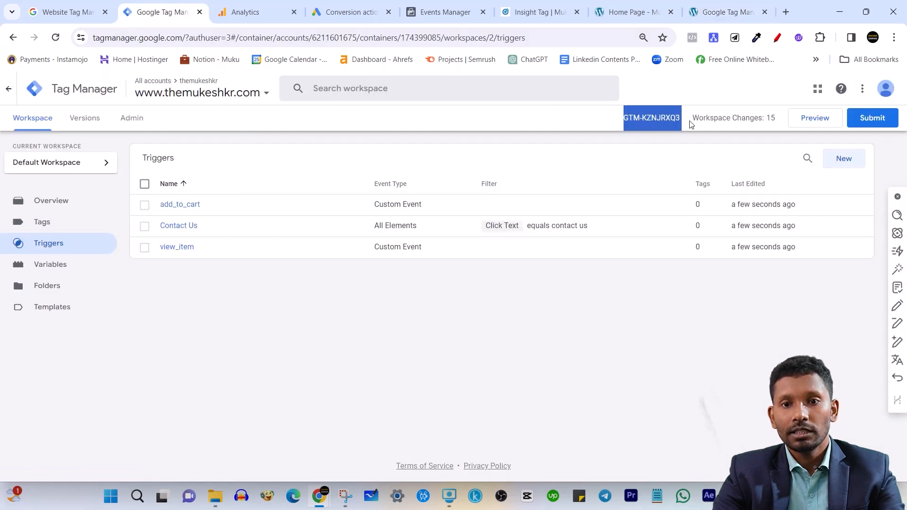
click(728, 12)
triple_click(324, 322)
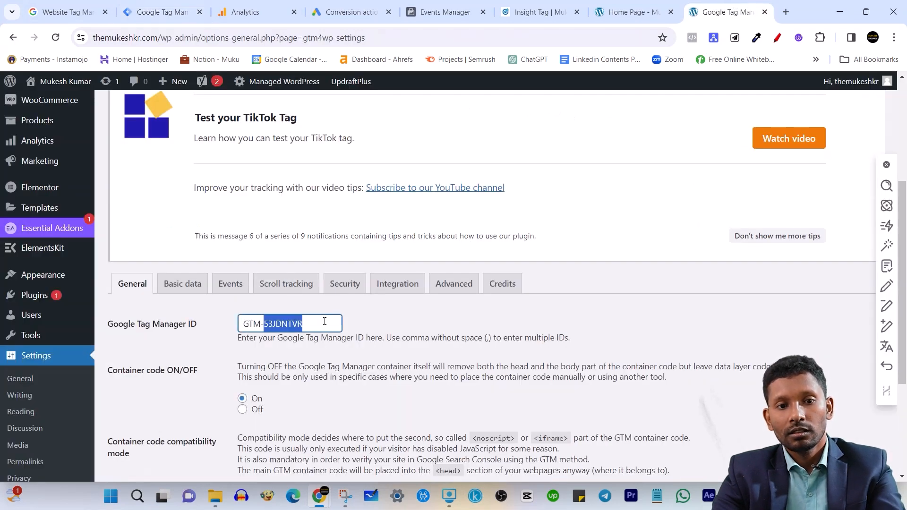
key(ctrl+v)
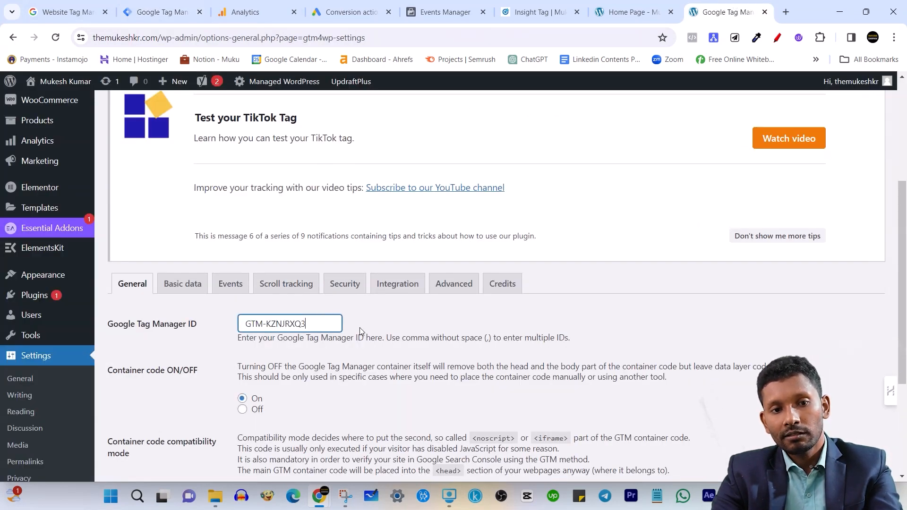
scroll(324, 321, down, 4)
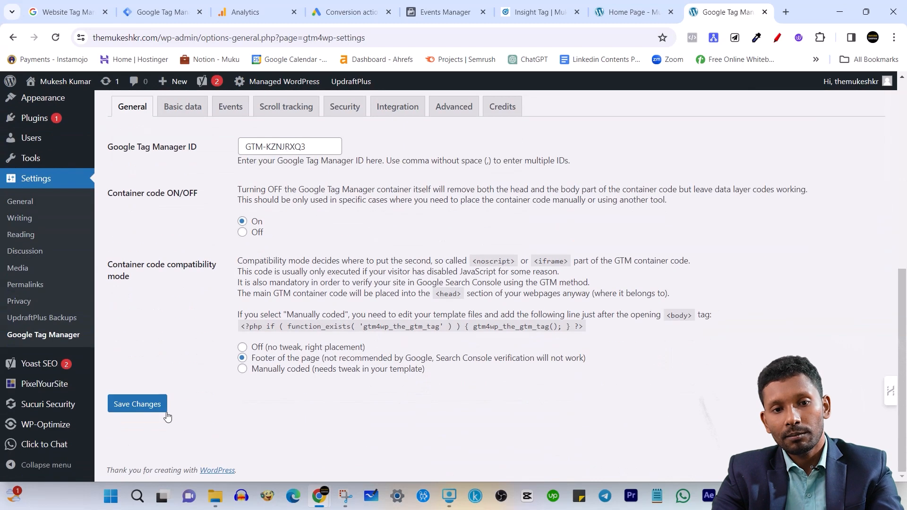
click(141, 403)
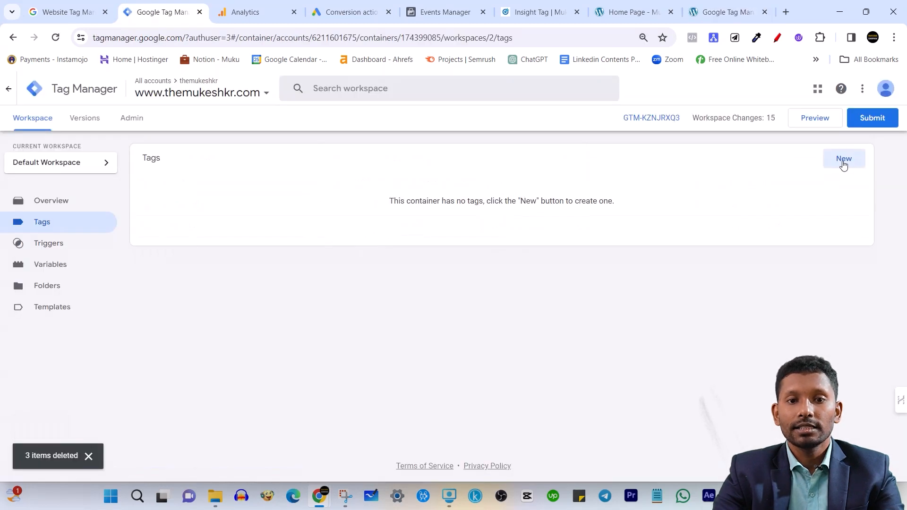
Start a new tag and look through the full list of available tag types, from the featured ones to the third-party vendors
click(844, 169)
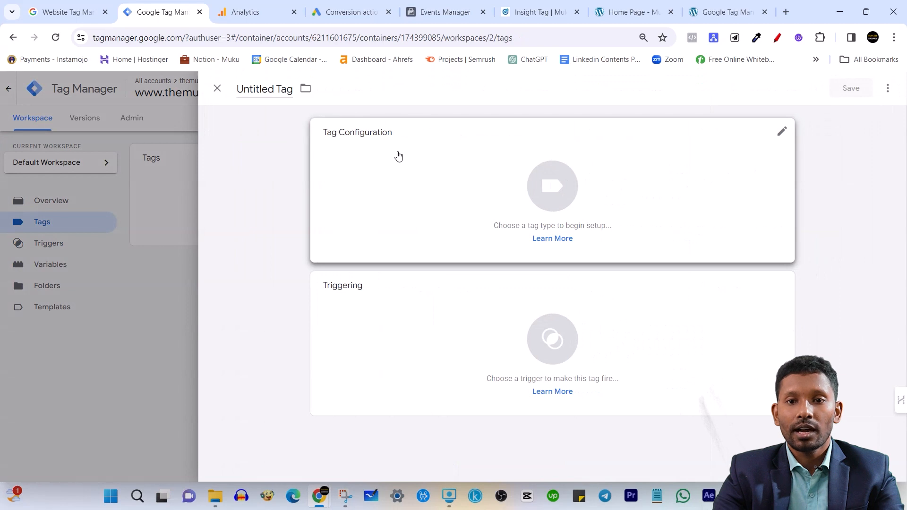
click(472, 164)
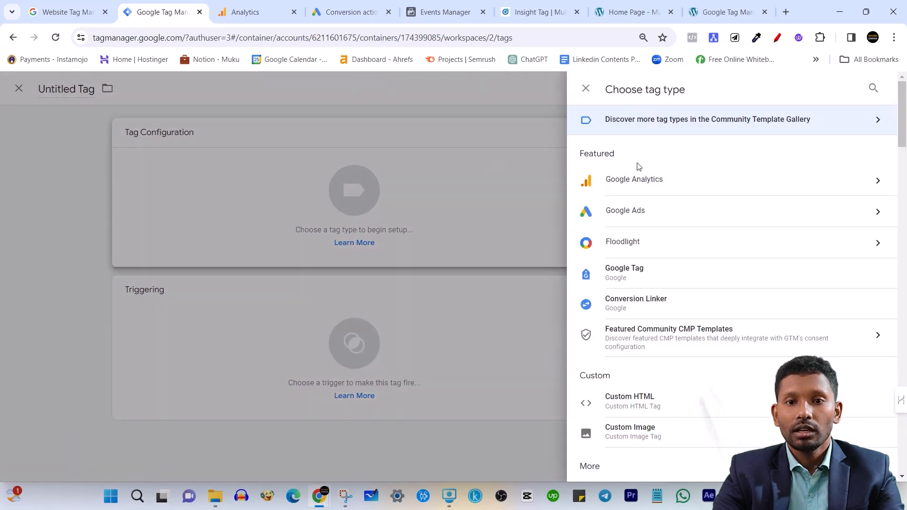
scroll(626, 224, down, 1)
scroll(652, 227, up, 1)
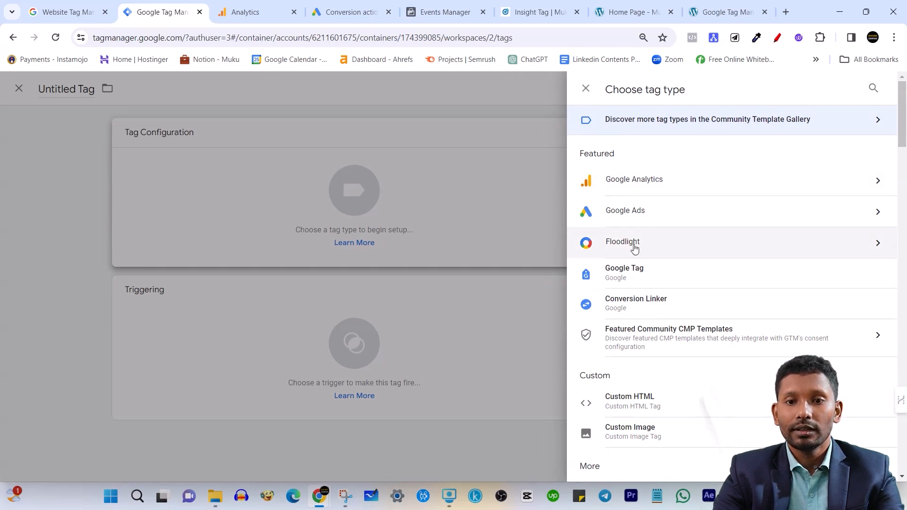
scroll(636, 303, down, 1)
scroll(699, 308, down, 3)
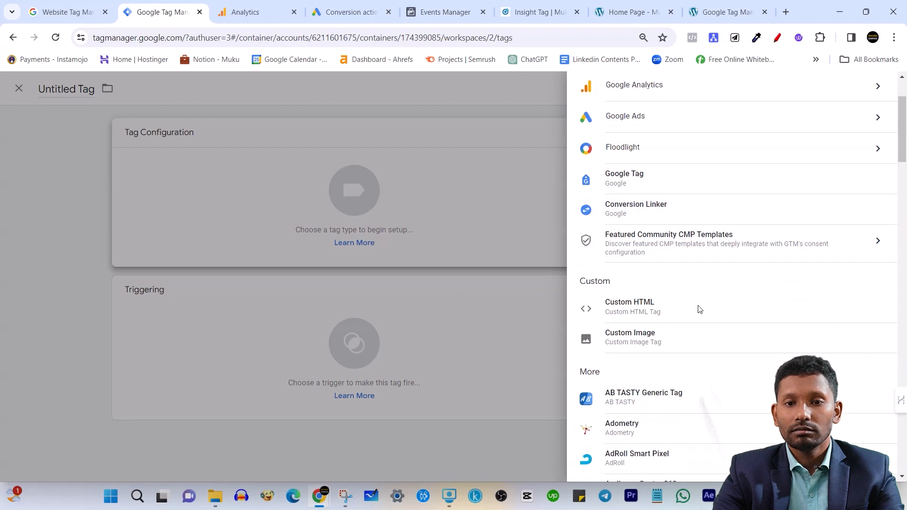
scroll(656, 439, down, 2)
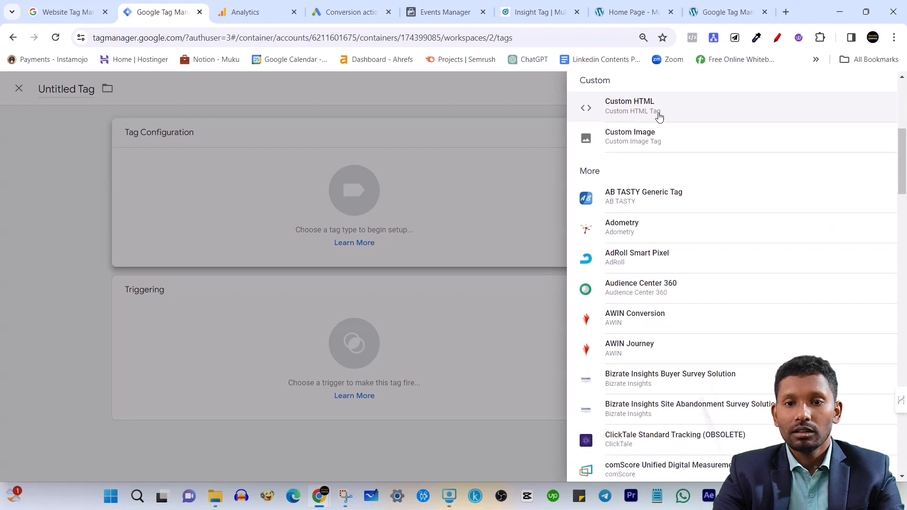
scroll(640, 328, down, 7)
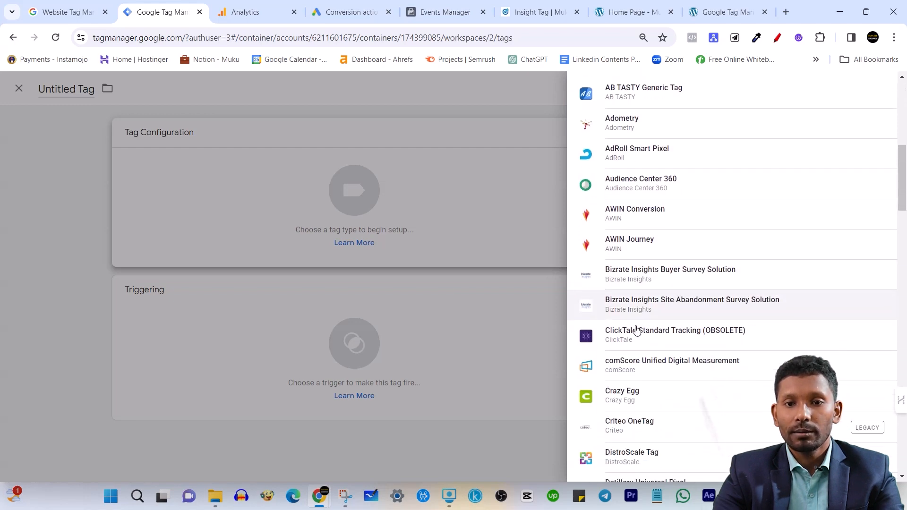
scroll(633, 203, up, 1)
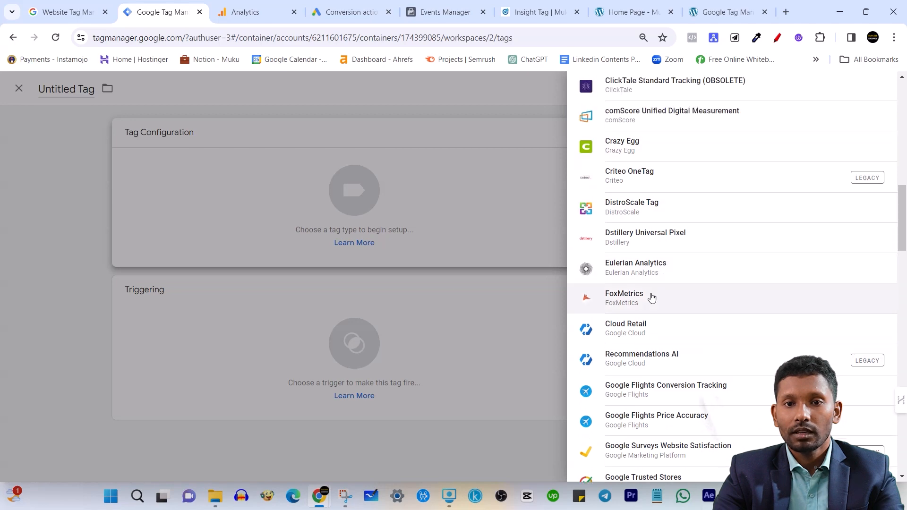
scroll(652, 324, down, 7)
scroll(655, 327, down, 4)
scroll(652, 326, up, 1)
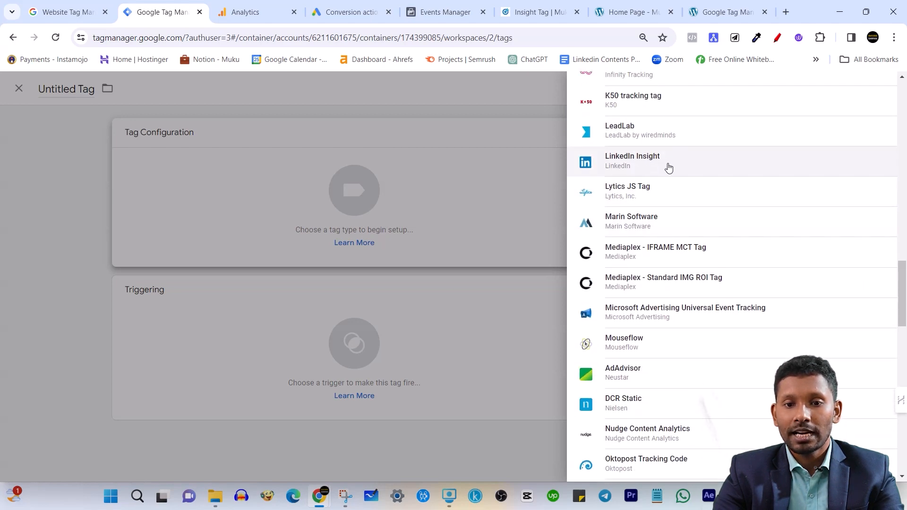
scroll(668, 167, down, 7)
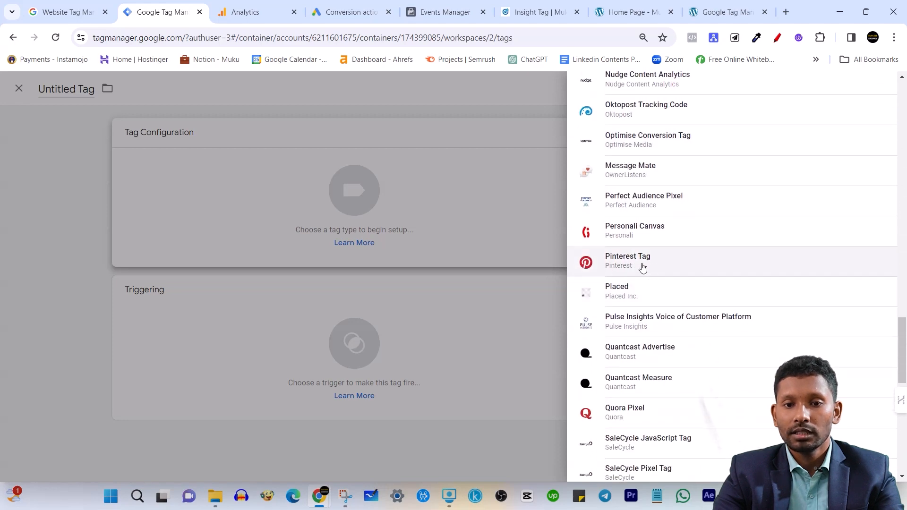
scroll(642, 272, down, 3)
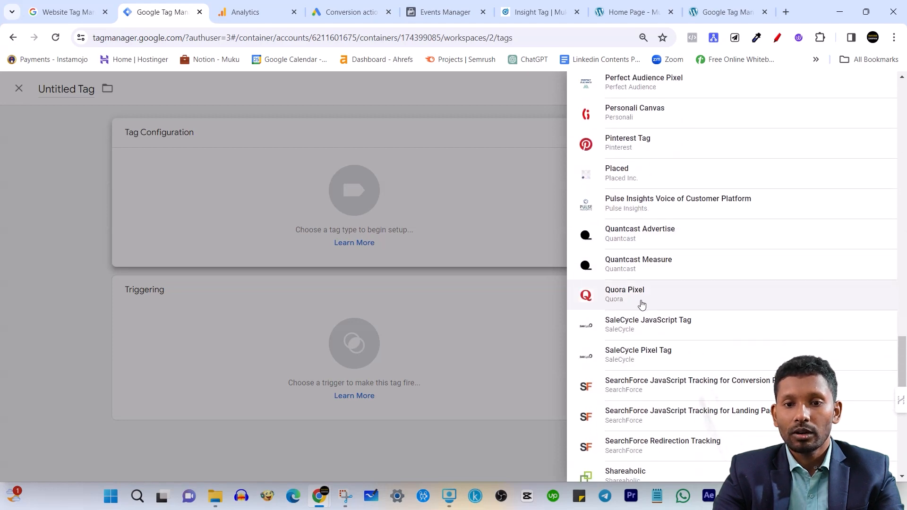
scroll(652, 306, down, 9)
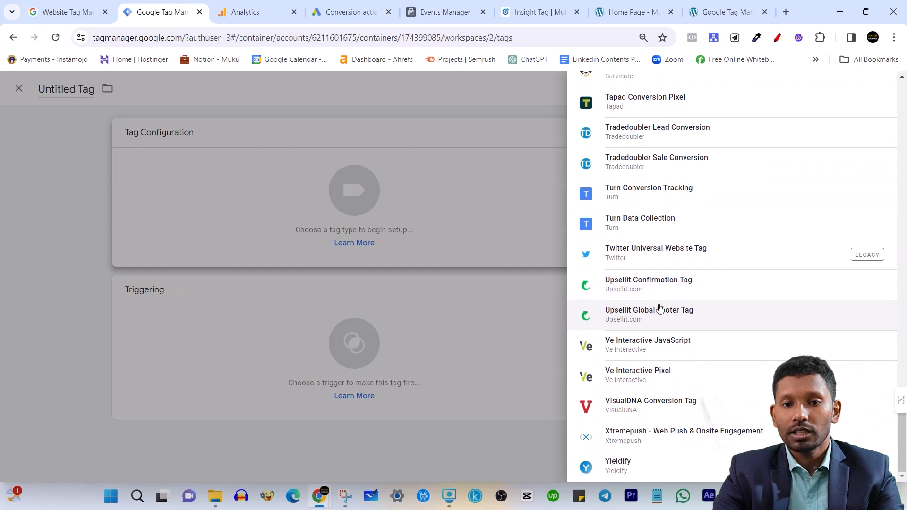
scroll(680, 344, up, 2)
scroll(688, 425, down, 2)
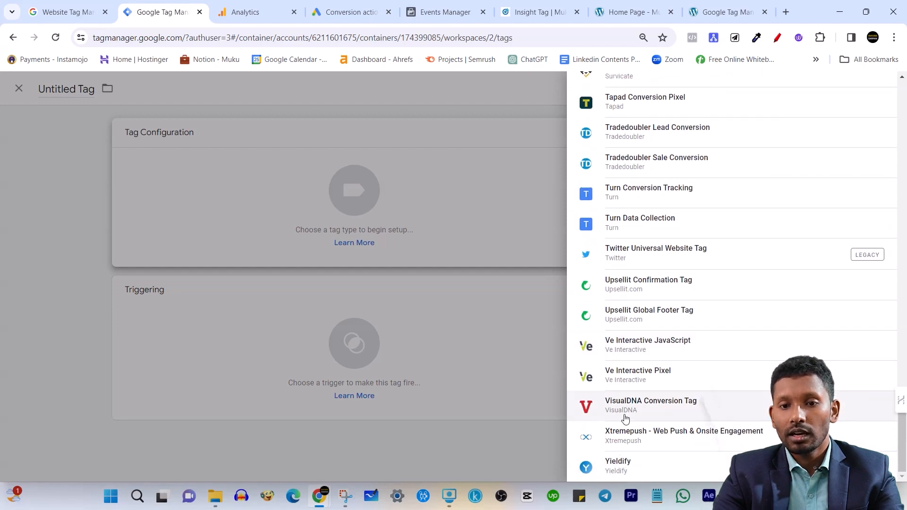
scroll(640, 423, up, 1)
scroll(640, 424, down, 1)
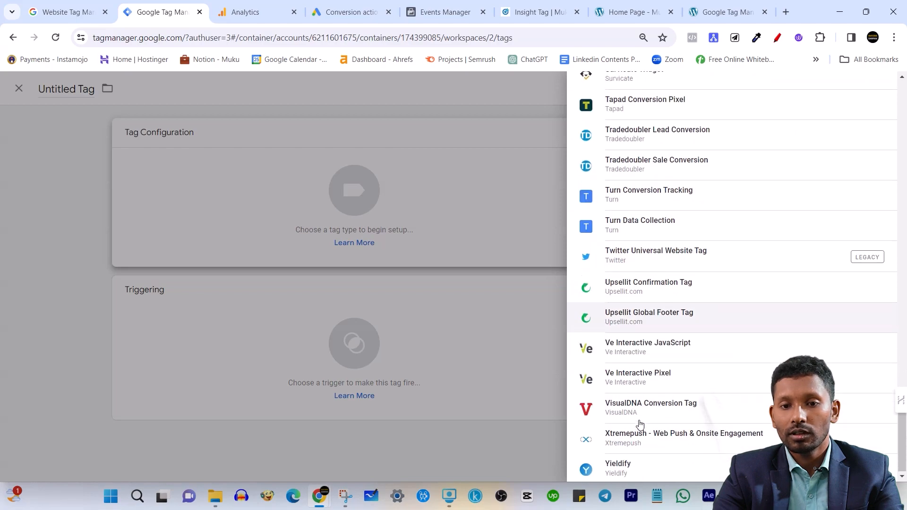
scroll(633, 397, up, 20)
scroll(700, 286, up, 15)
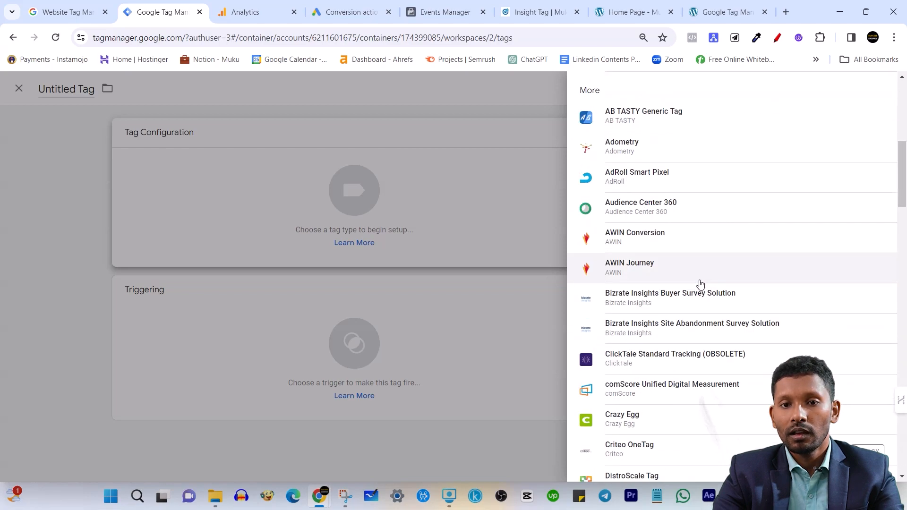
scroll(648, 307, down, 6)
scroll(650, 302, down, 20)
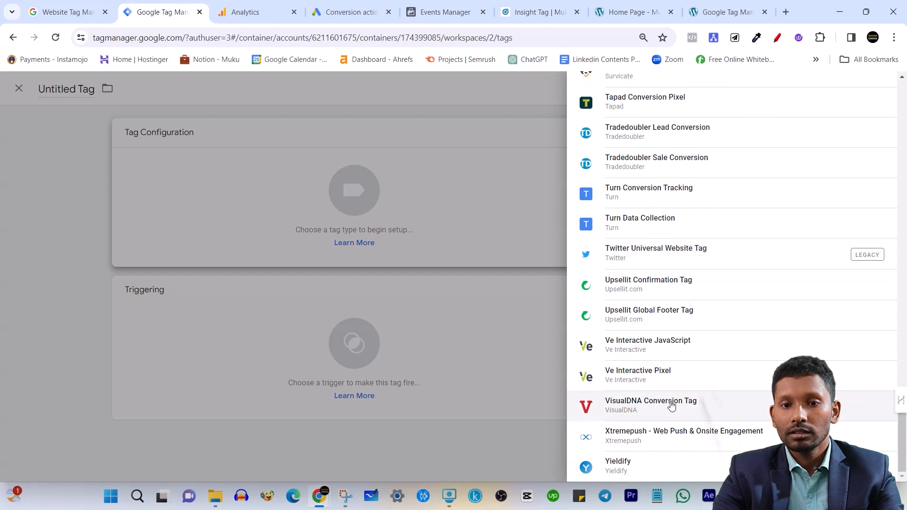
scroll(674, 318, up, 5)
scroll(704, 310, up, 5)
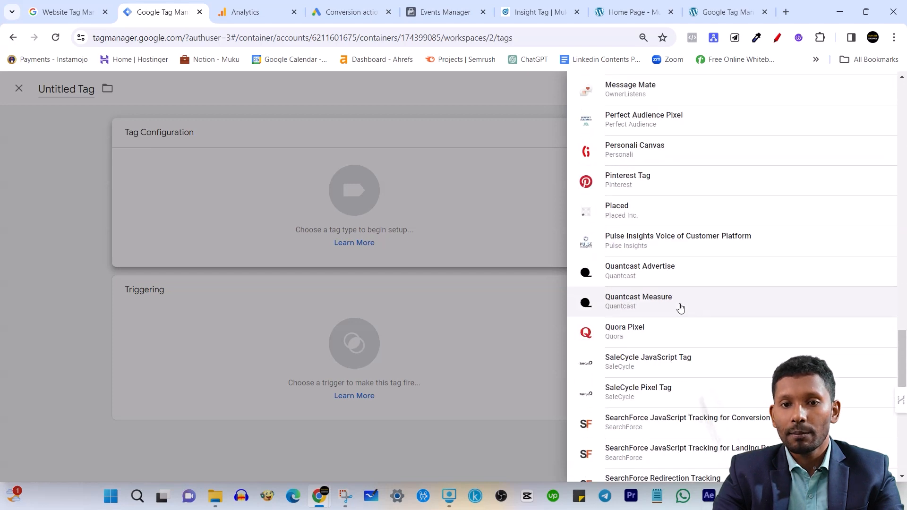
scroll(678, 332, down, 3)
scroll(675, 269, up, 15)
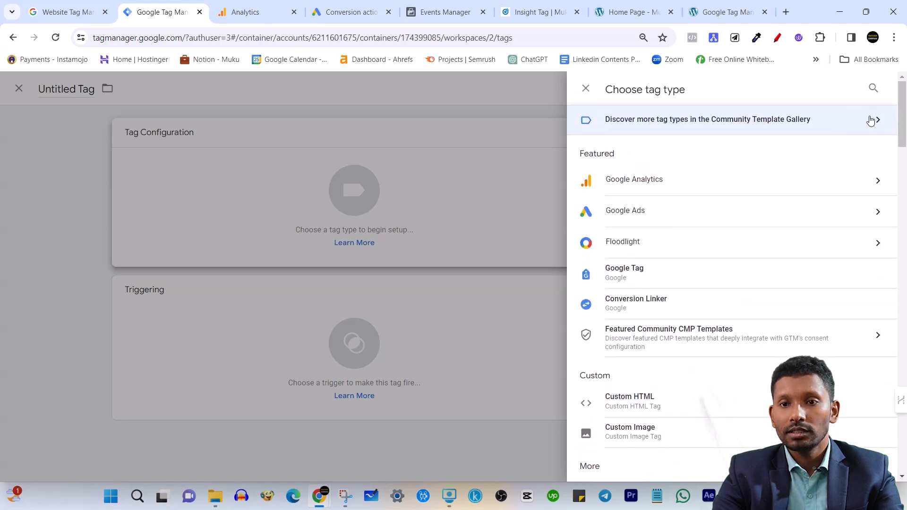
Open the Community Template Gallery and search its tag templates for "facebook"
click(871, 120)
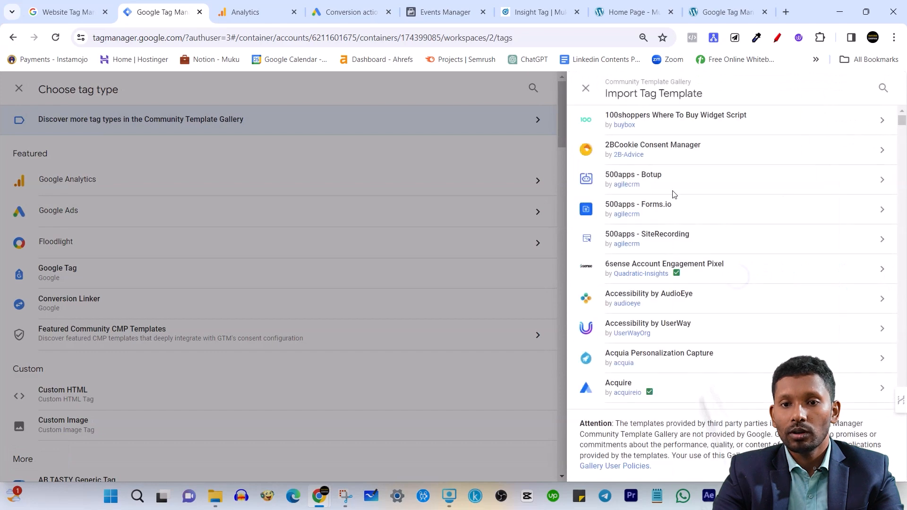
scroll(698, 225, down, 2)
scroll(817, 181, up, 2)
click(883, 89)
text(facebook)
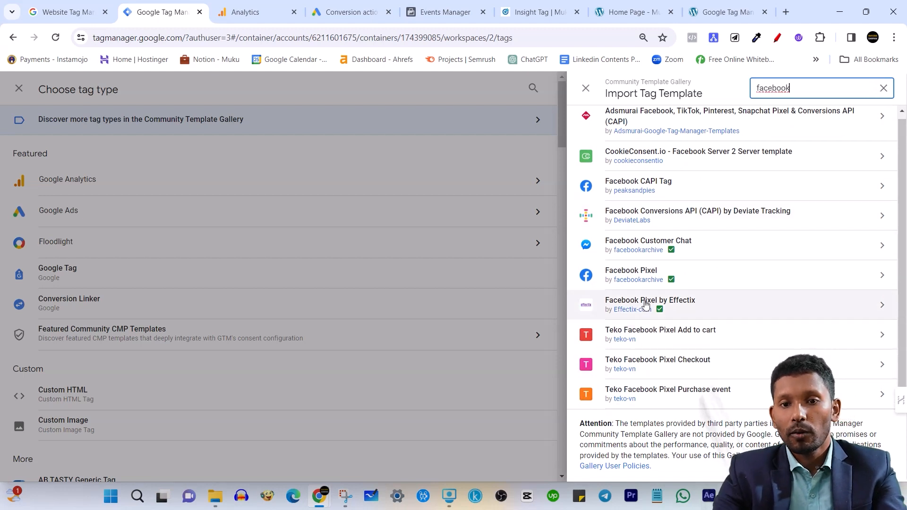
scroll(651, 274, up, 1)
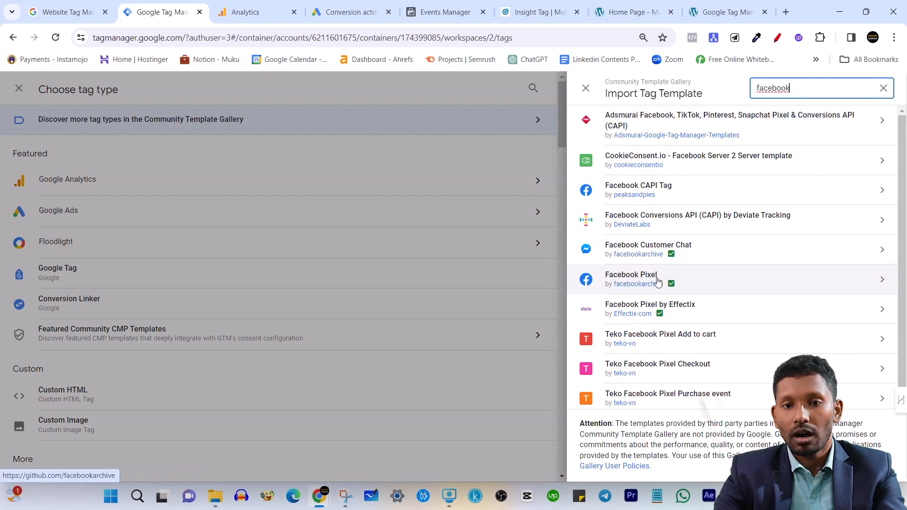
Search the gallery's tag templates for "salesf" instead, and return to the tag type list
double_click(816, 85)
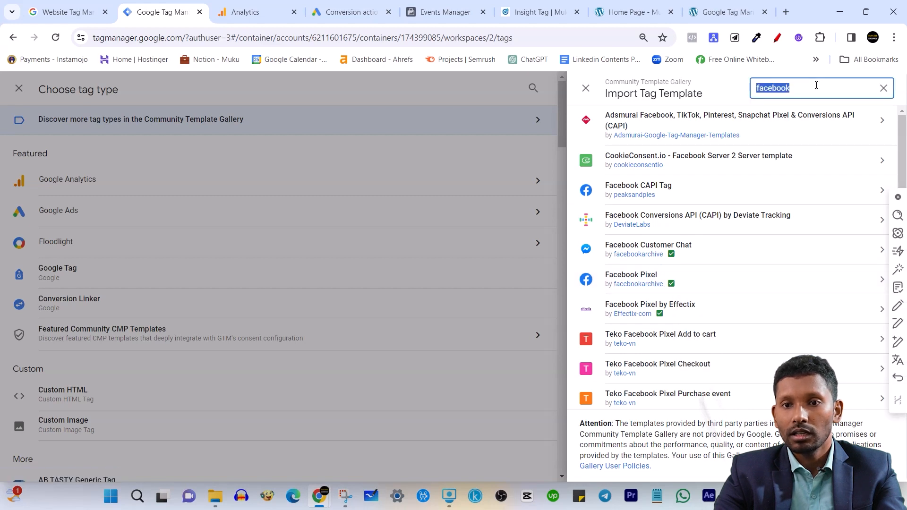
key(BackSpace)
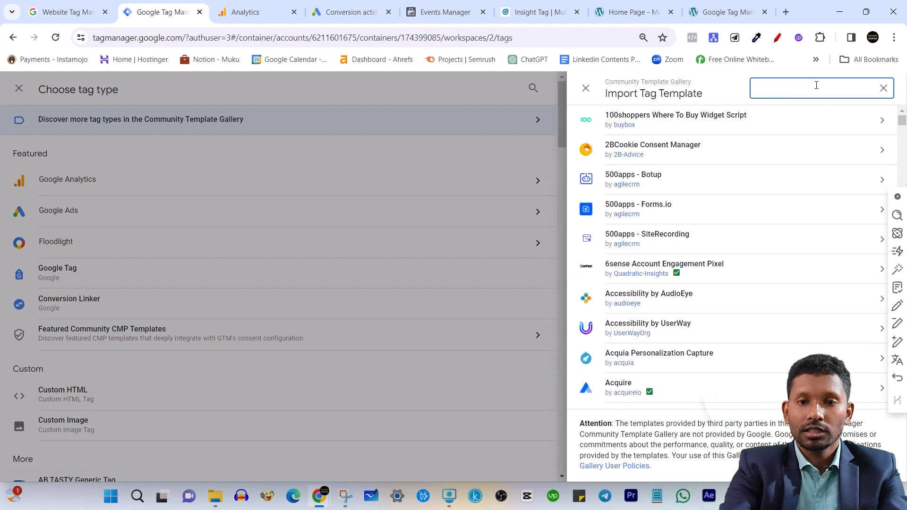
text(sale)
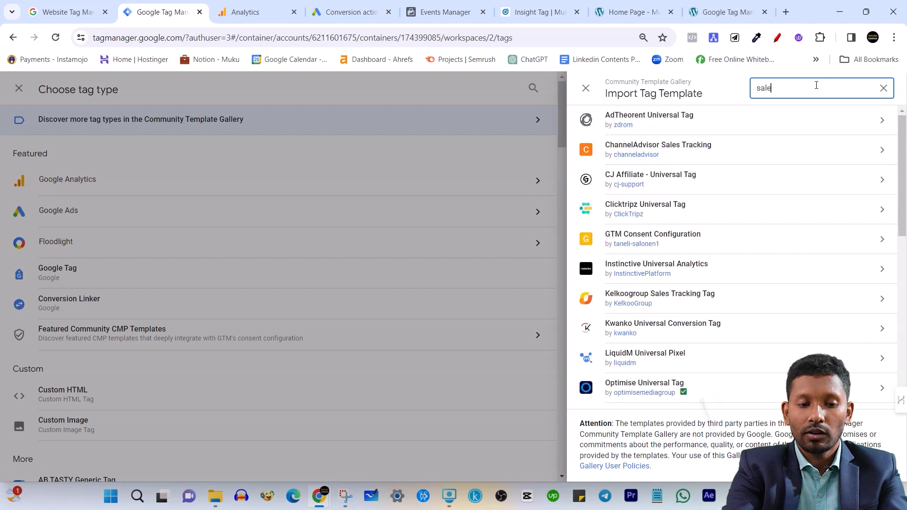
text(sf)
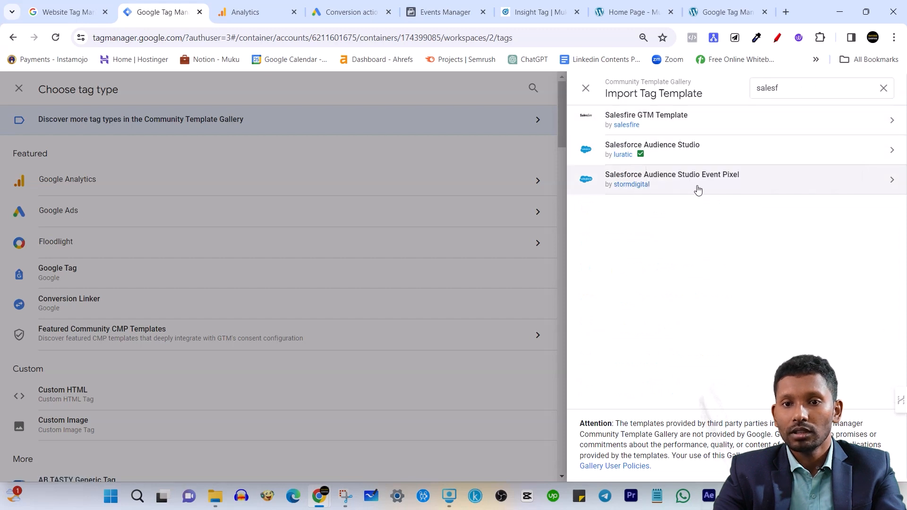
click(884, 90)
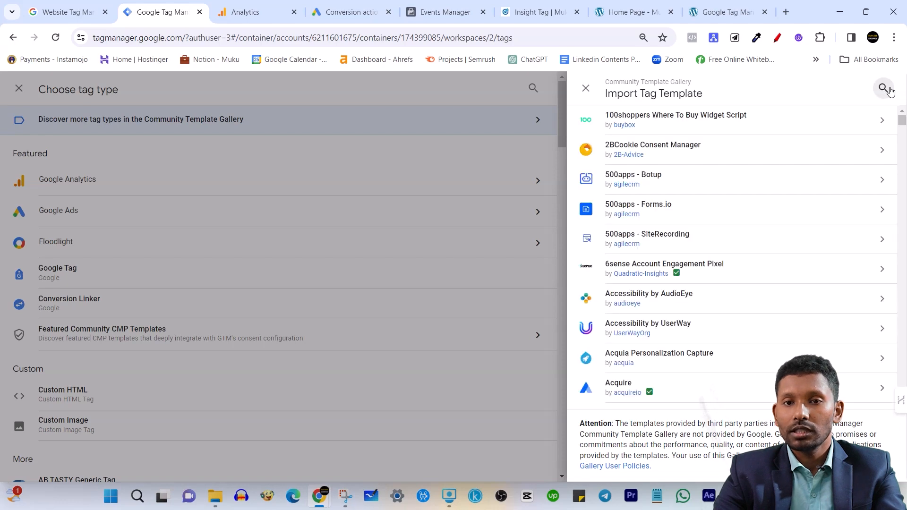
click(586, 90)
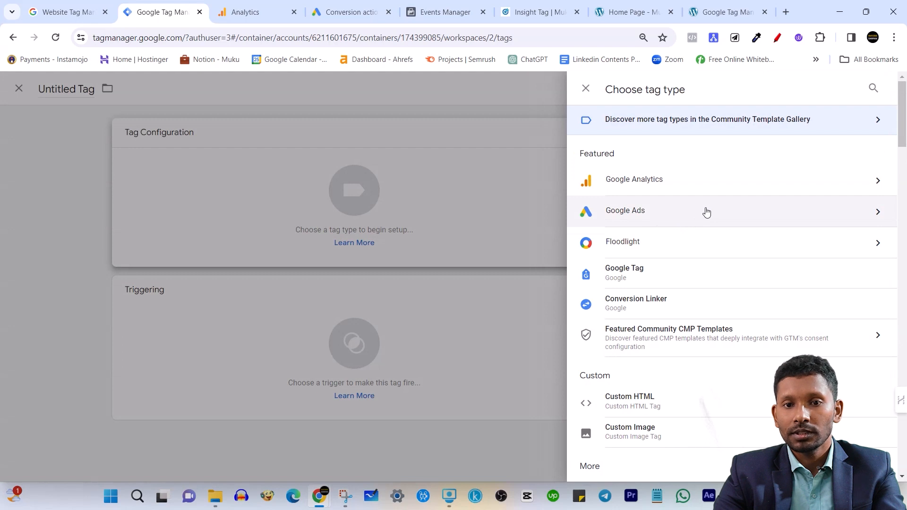
Review the featured and custom tag types once more, and close the untitled tag without configuring it
scroll(663, 196, down, 3)
scroll(655, 206, up, 3)
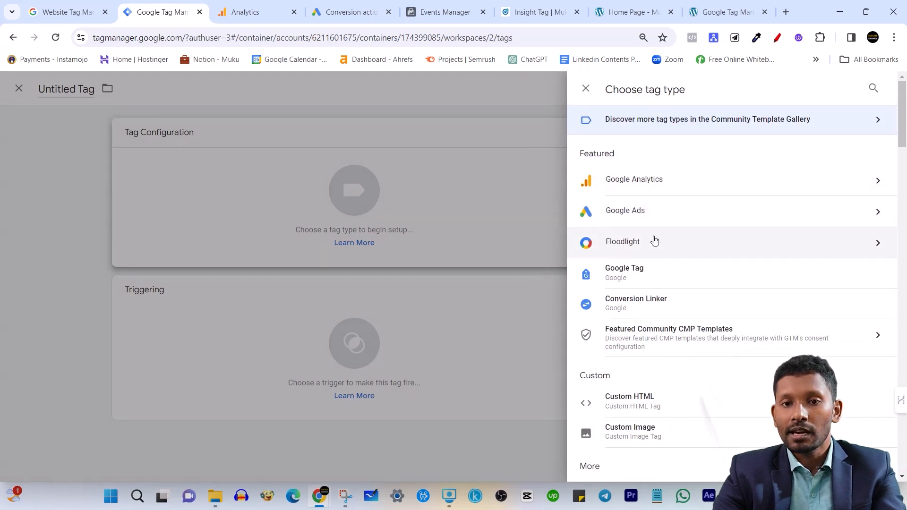
scroll(677, 298, down, 3)
scroll(677, 299, down, 6)
scroll(610, 419, down, 6)
scroll(617, 413, up, 3)
scroll(876, 126, up, 10)
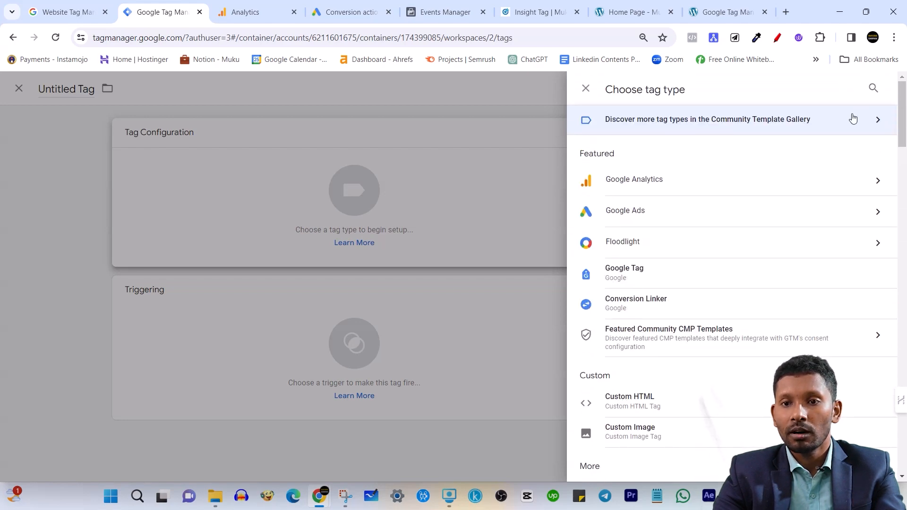
click(586, 89)
click(217, 89)
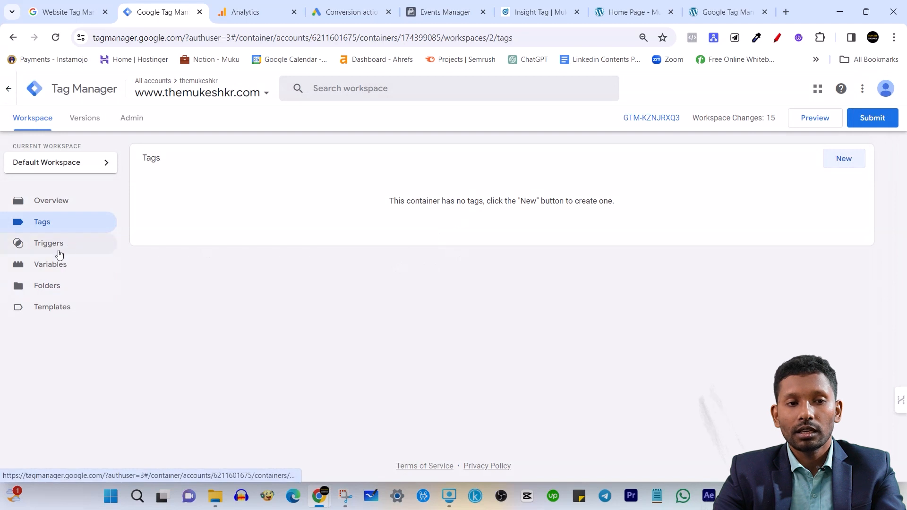
Open the container's Variables section and examine the built-in and user-defined variables
click(61, 267)
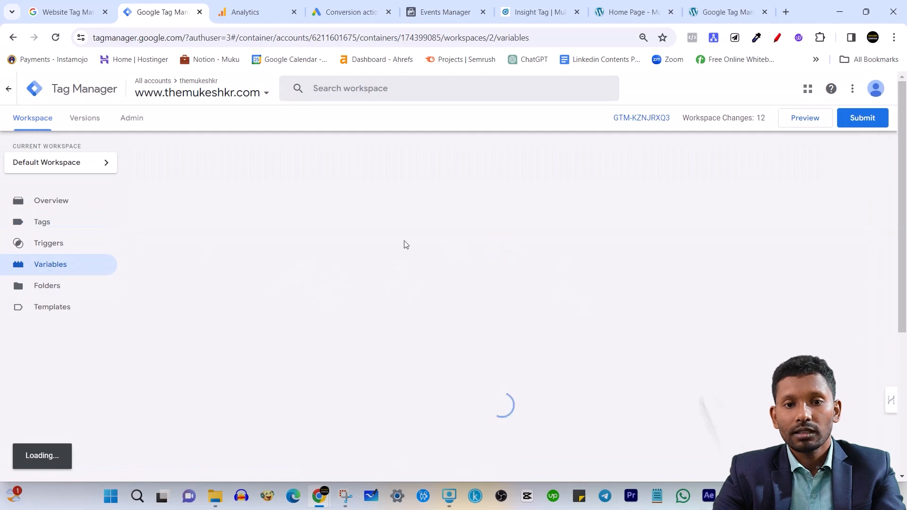
scroll(431, 302, down, 5)
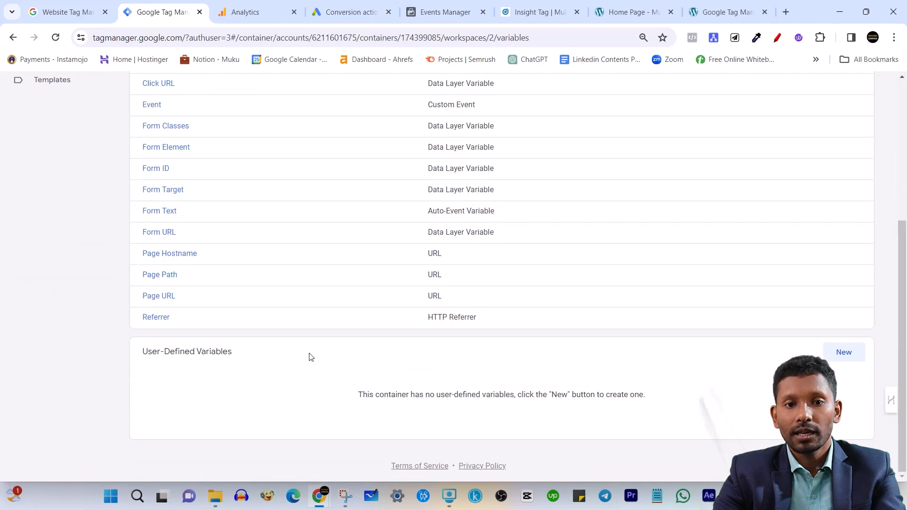
scroll(288, 354, up, 5)
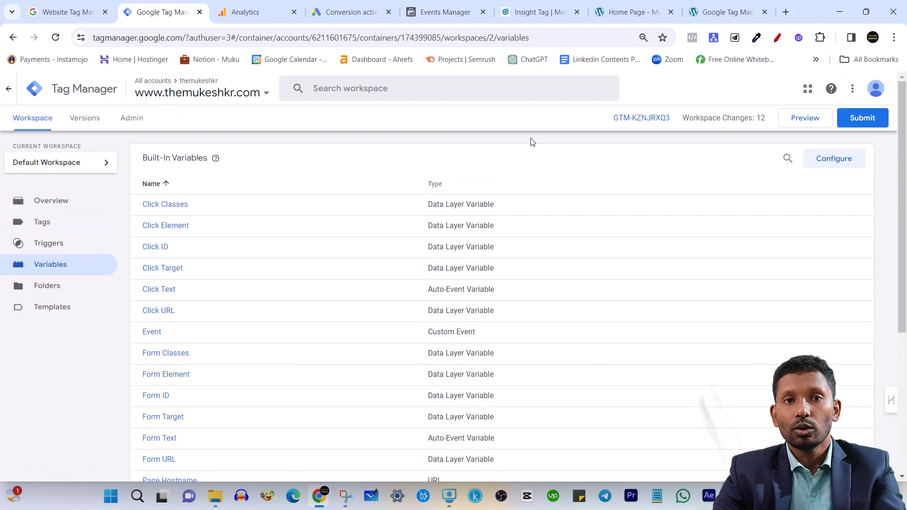
click(808, 122)
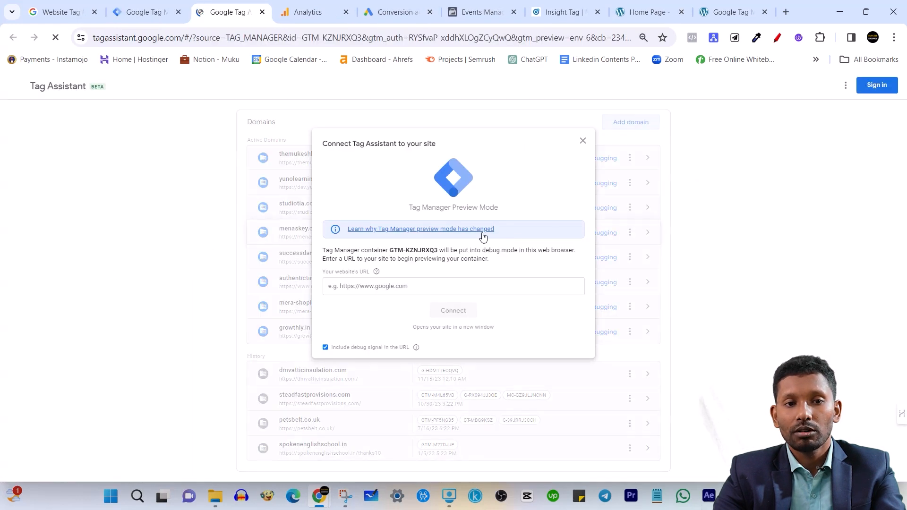
click(393, 290)
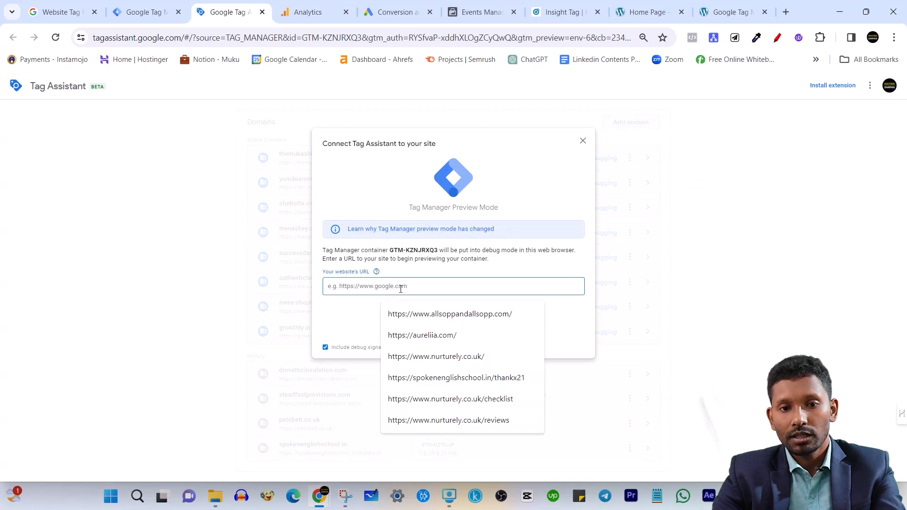
text(https://themukeshkr.com)
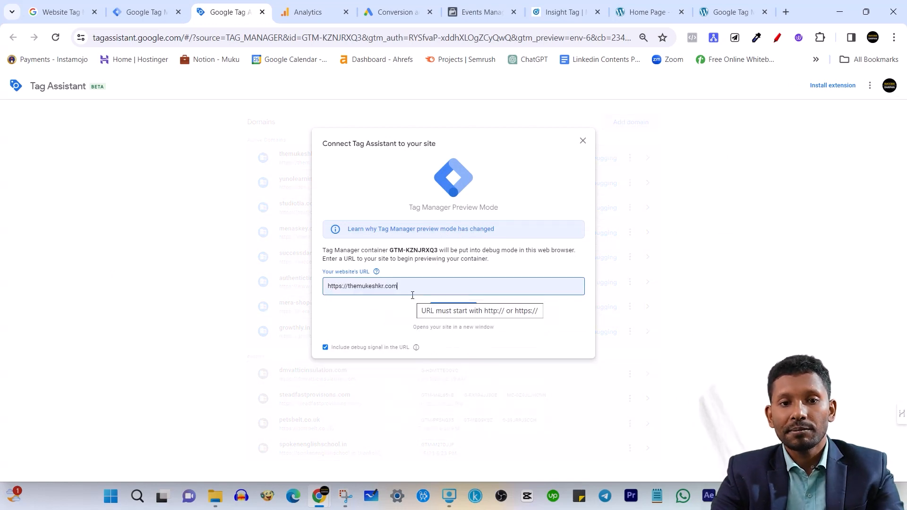
click(461, 313)
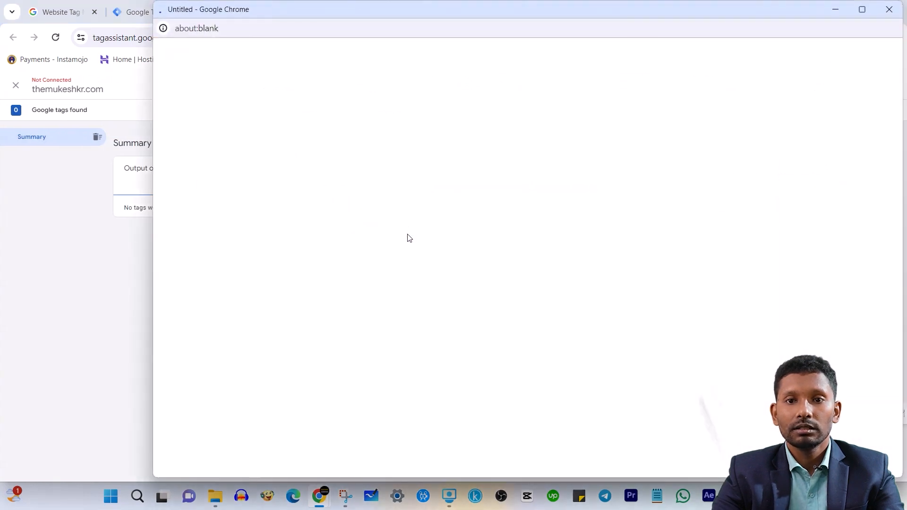
Browse the home page in the debug window, go to its contact section, and close that window
scroll(399, 236, down, 3)
scroll(398, 236, down, 2)
scroll(409, 239, up, 4)
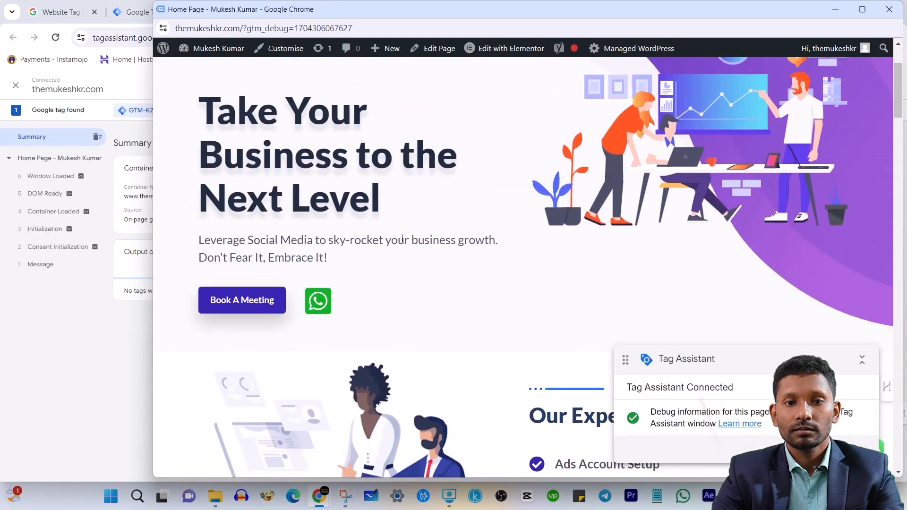
scroll(404, 239, down, 6)
scroll(404, 243, down, 5)
scroll(530, 288, down, 15)
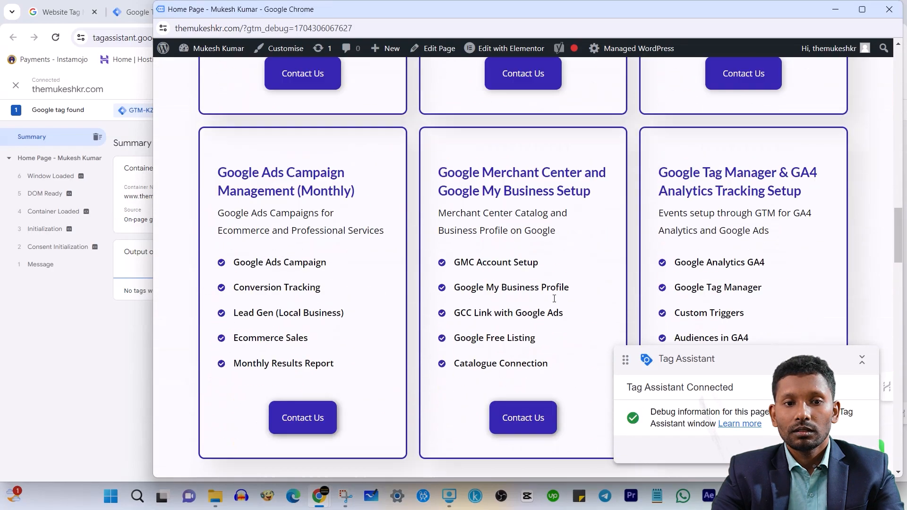
click(517, 222)
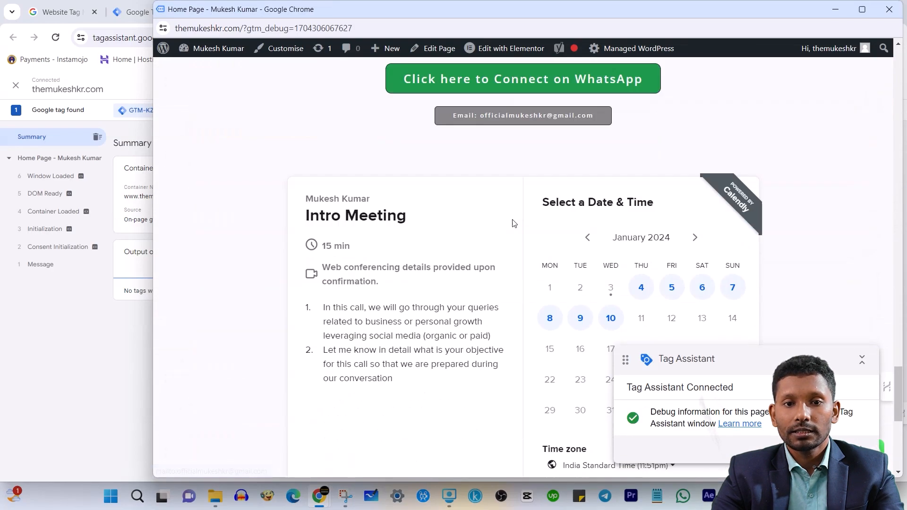
scroll(610, 142, up, 4)
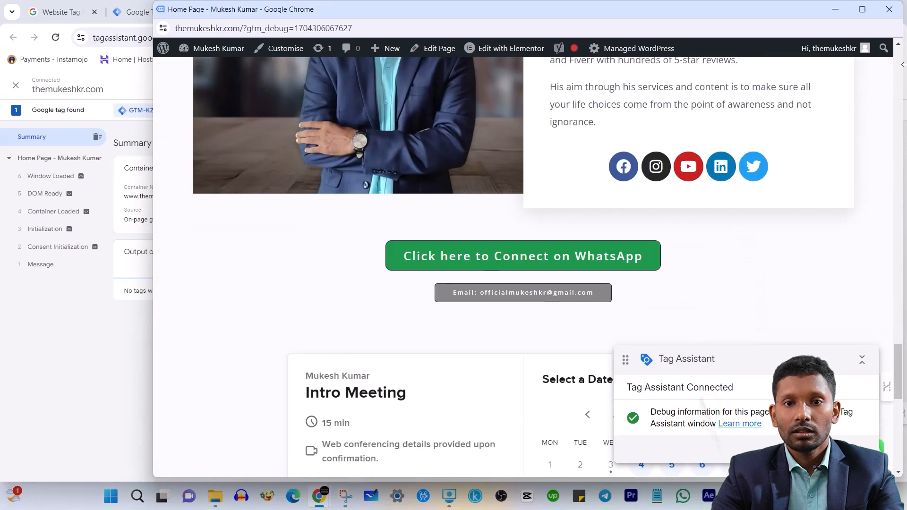
click(889, 9)
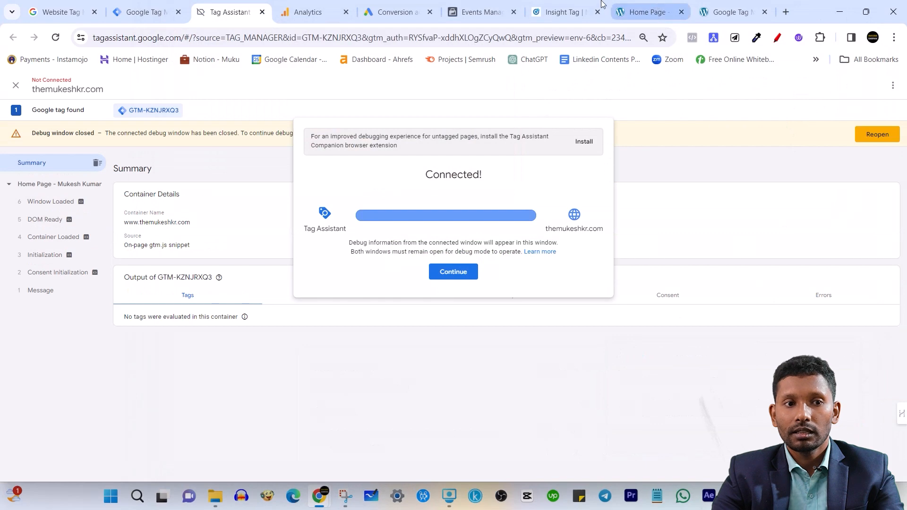
Return to Tag Manager and save a new Click - All Elements trigger firing on all clicks, named "All Elements"
click(149, 10)
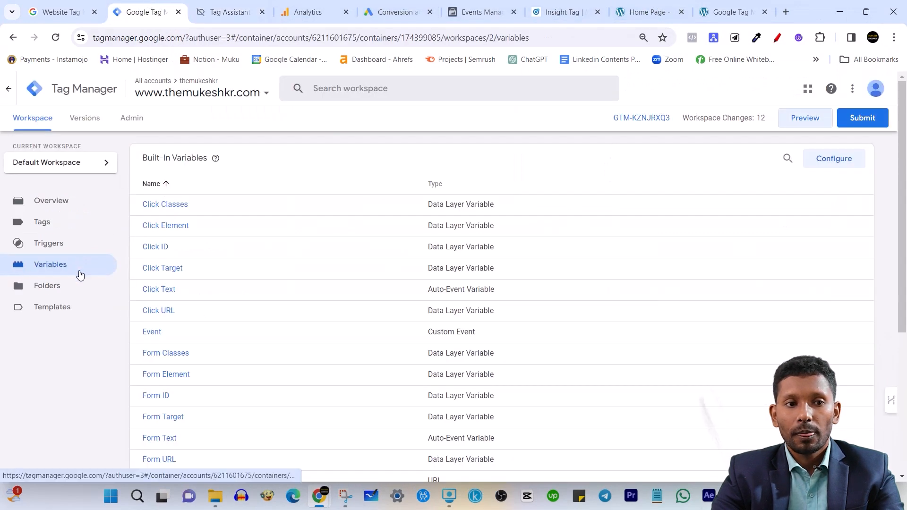
click(113, 244)
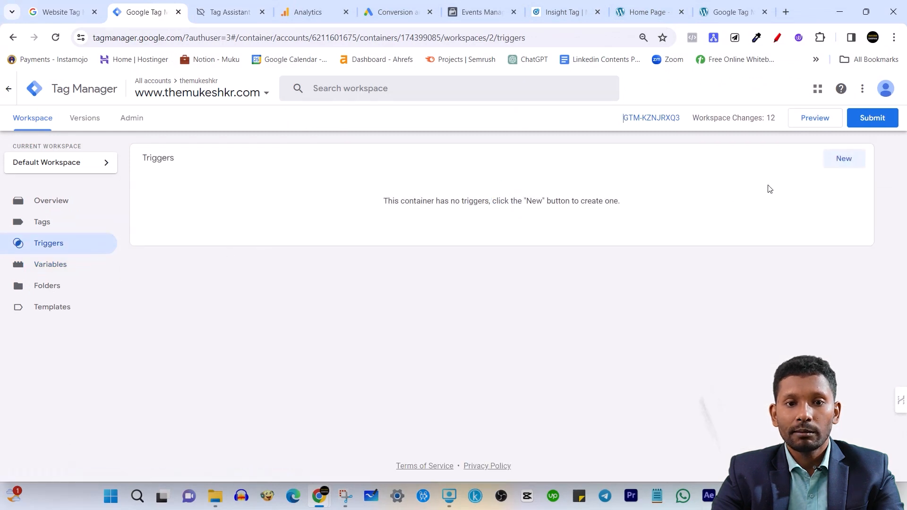
click(844, 159)
click(457, 208)
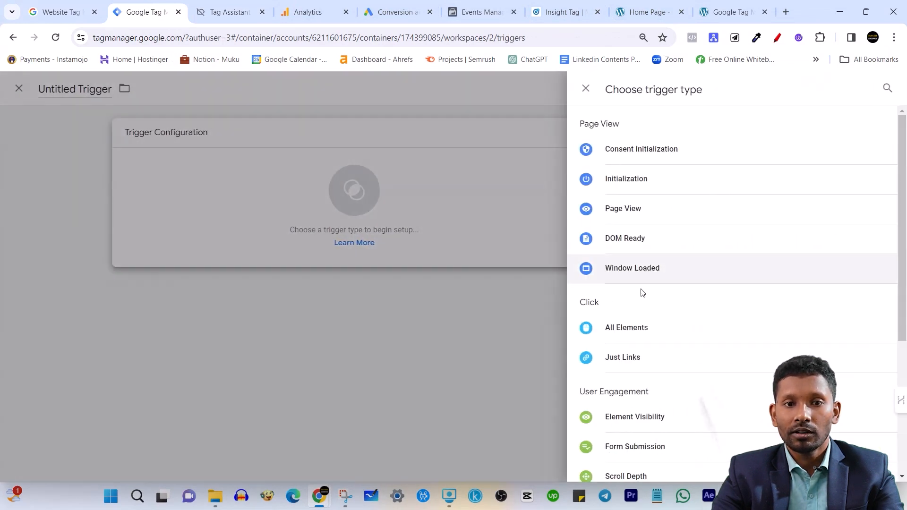
click(649, 339)
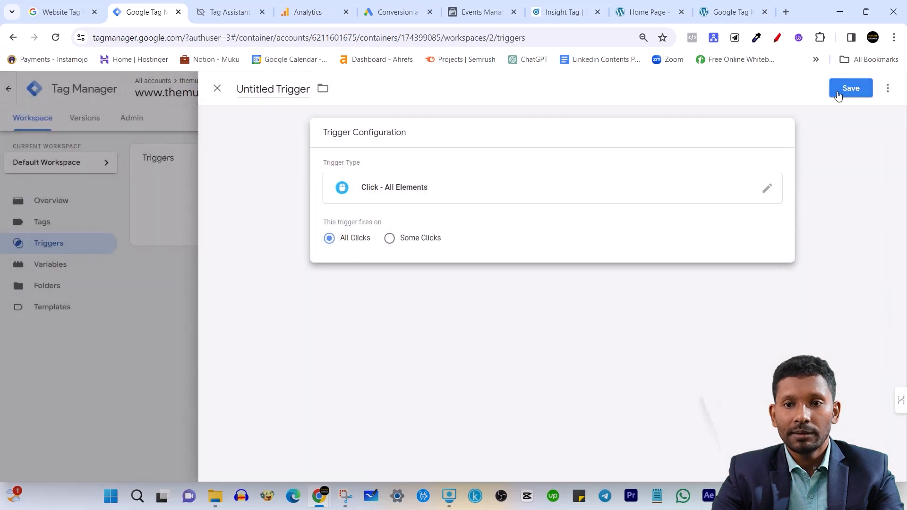
click(839, 90)
click(548, 246)
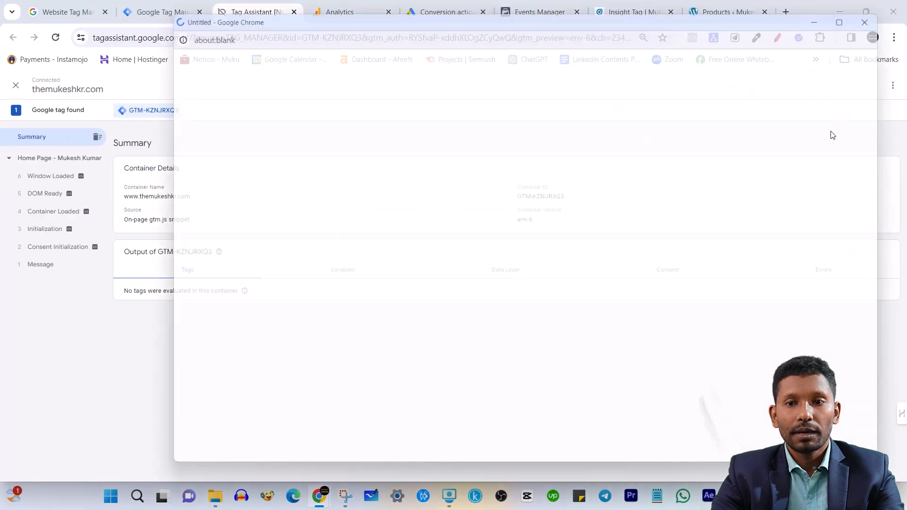
Follow a Contact Us button on the previewed home page, and open the recorded Click event in Tag Assistant
scroll(546, 253, down, 6)
scroll(548, 251, down, 10)
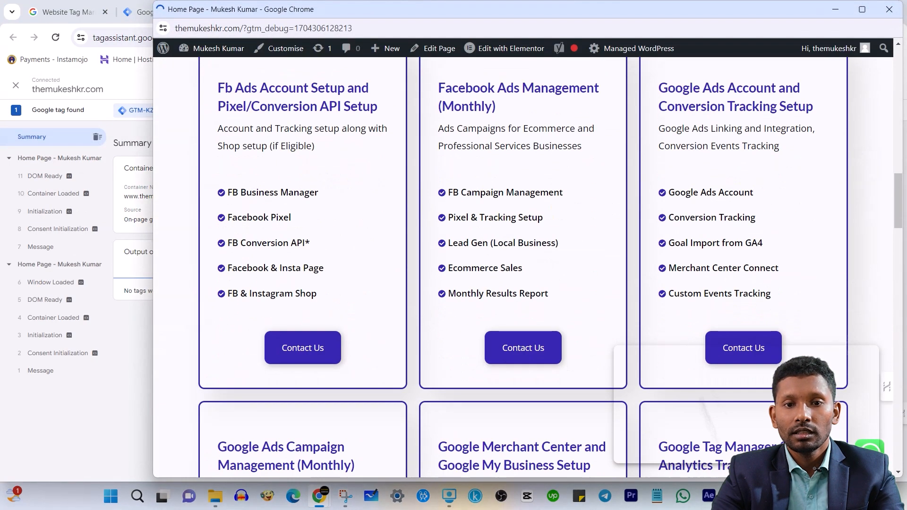
scroll(753, 336, down, 15)
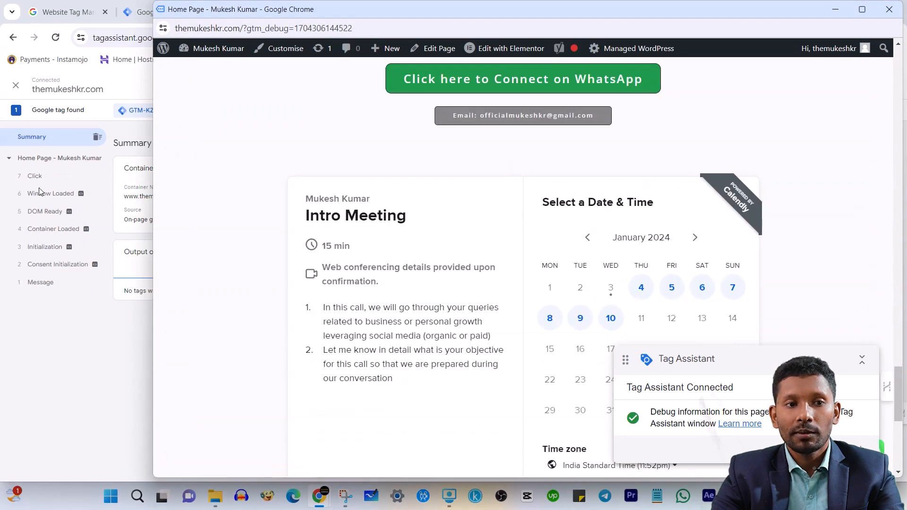
click(46, 178)
click(38, 175)
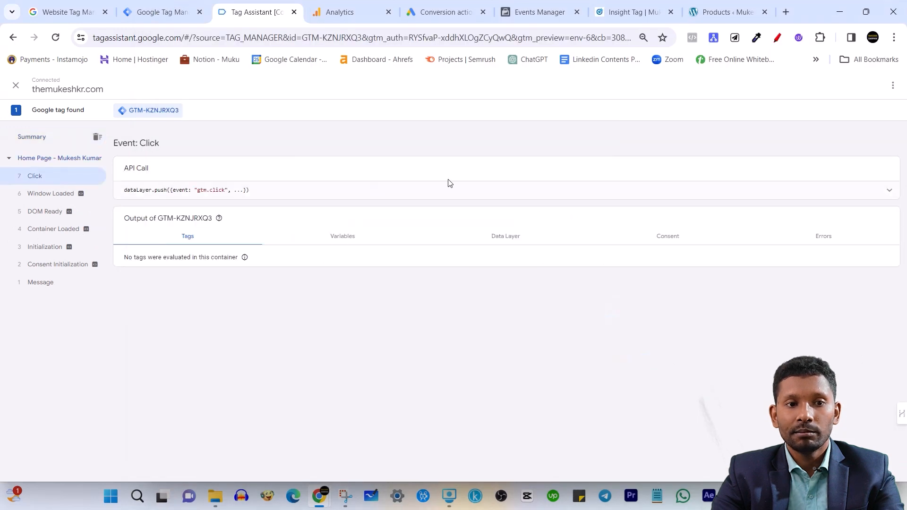
Expand the Click event's API call and examine the values of its click variables
click(887, 189)
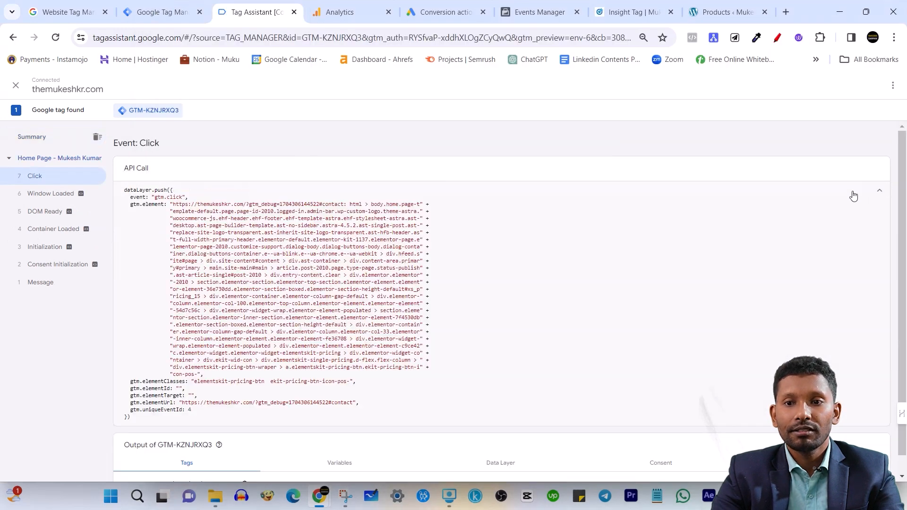
scroll(336, 258, down, 1)
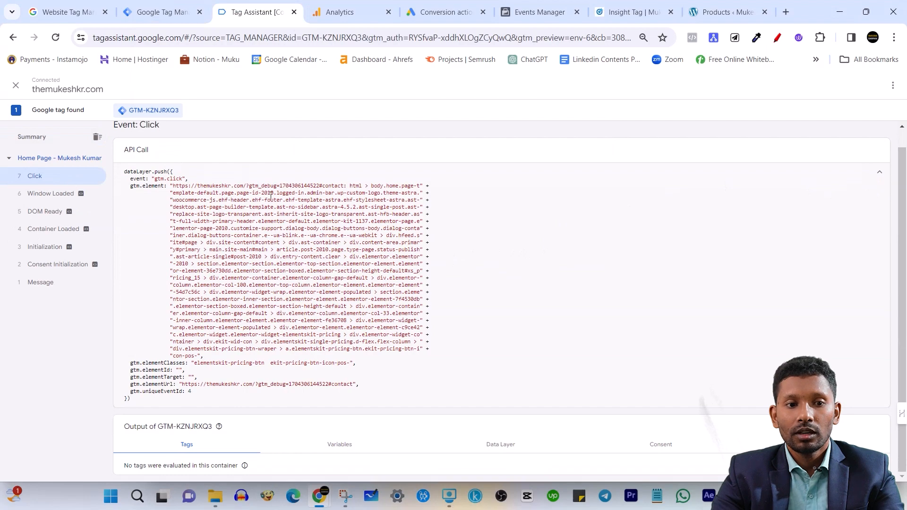
click(340, 444)
scroll(317, 414, down, 10)
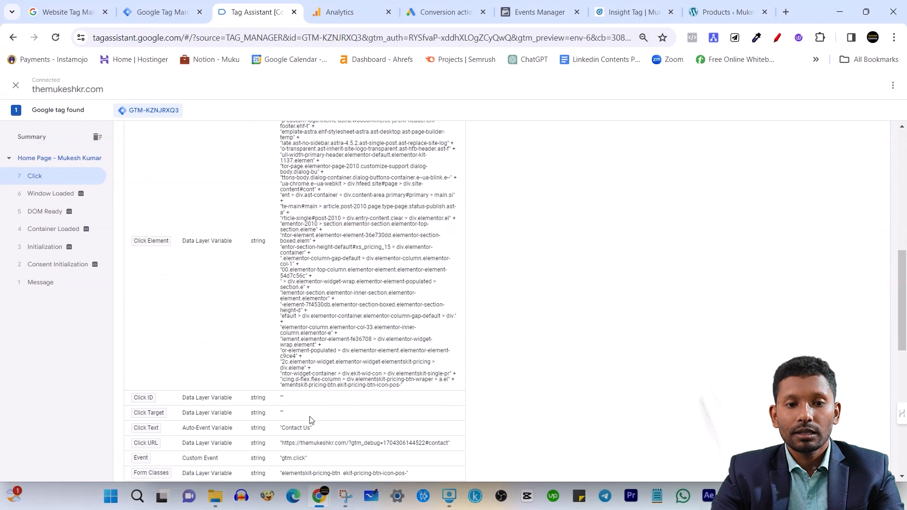
scroll(365, 252, up, 4)
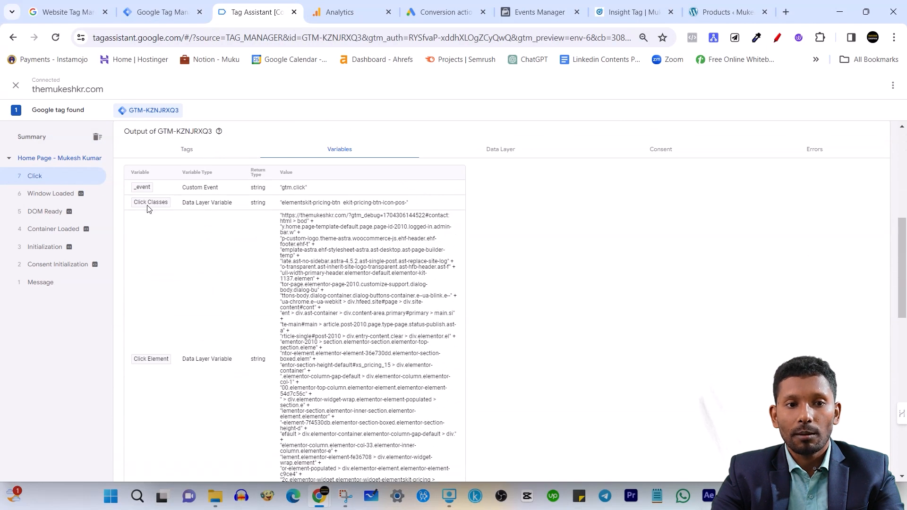
scroll(169, 230, down, 3)
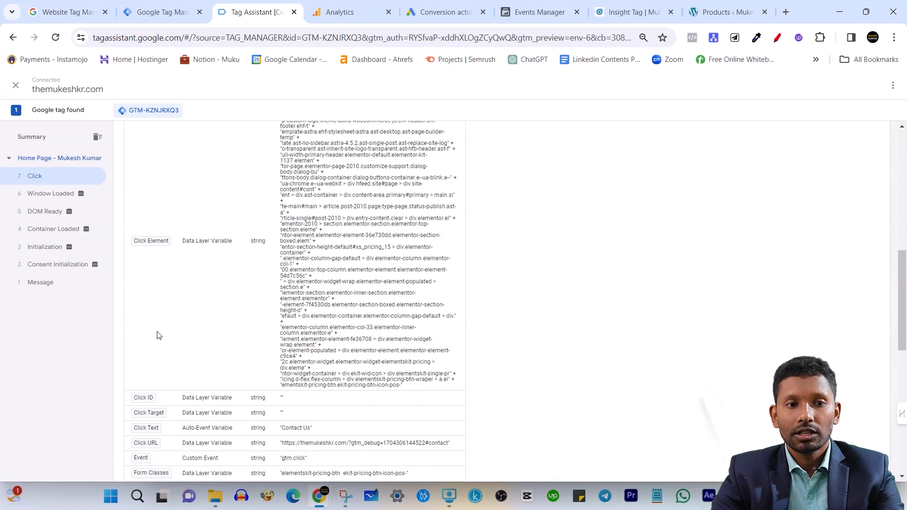
scroll(147, 321, down, 3)
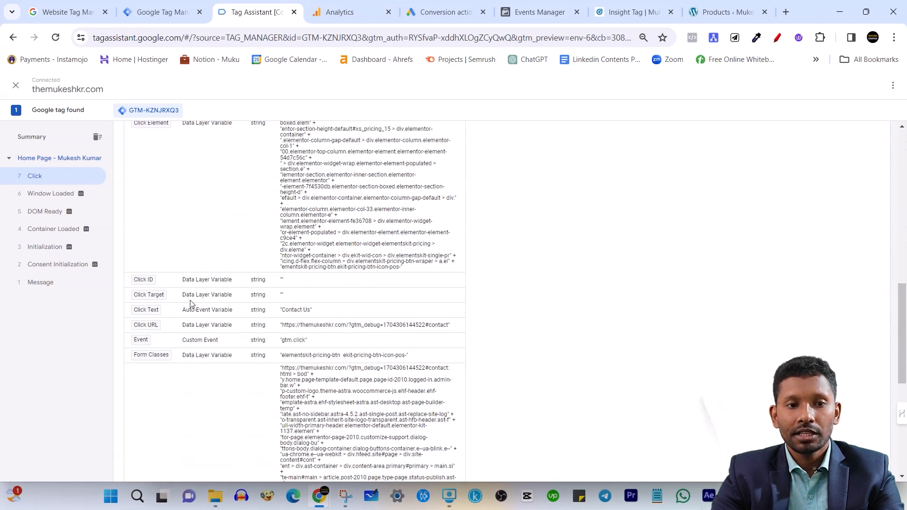
Copy the Click Text value "Contact Us" and review the remaining variables of the Click event
drag(285, 311, 311, 313)
click(289, 310)
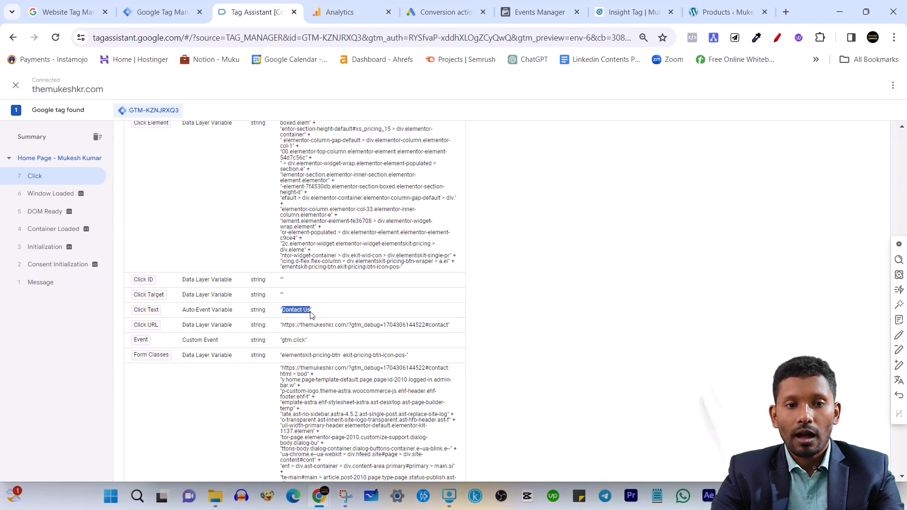
right_click(302, 313)
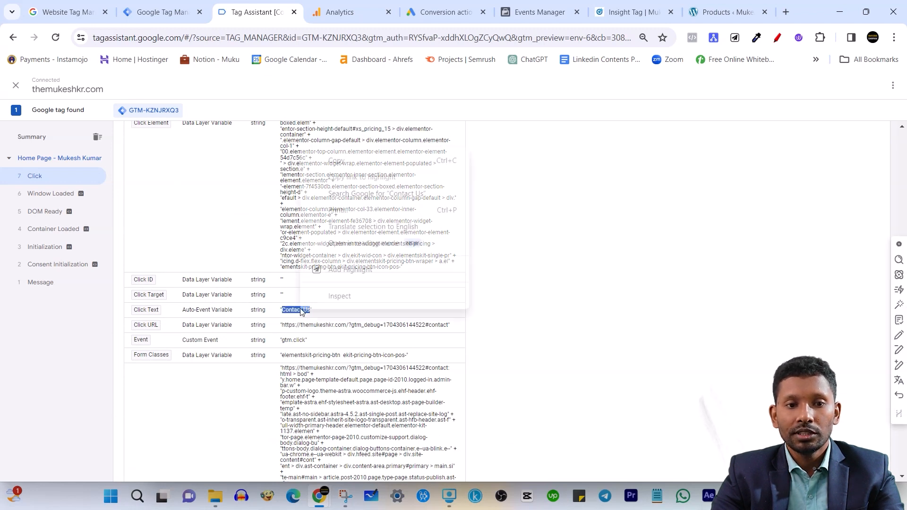
click(369, 162)
click(618, 246)
scroll(308, 310, down, 3)
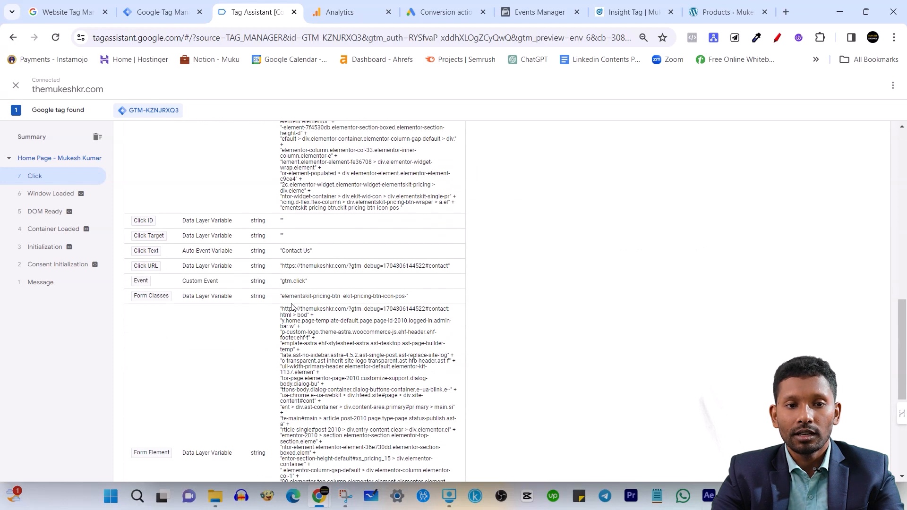
scroll(436, 318, down, 4)
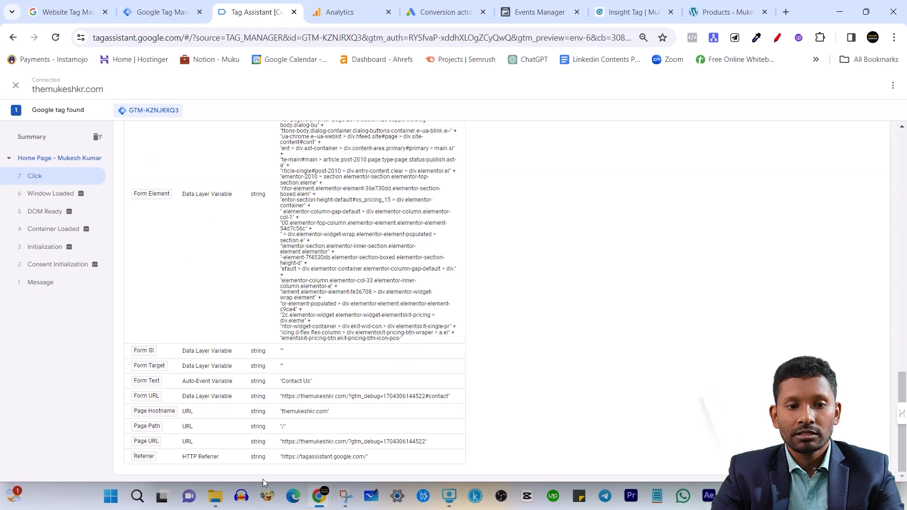
scroll(335, 387, up, 10)
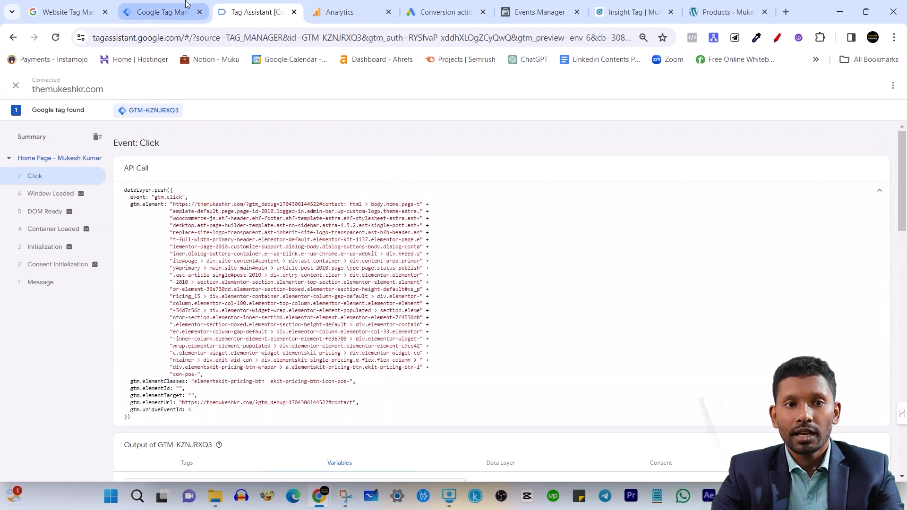
Create another Click - All Elements trigger in Tag Manager and set it to fire on some clicks
click(151, 5)
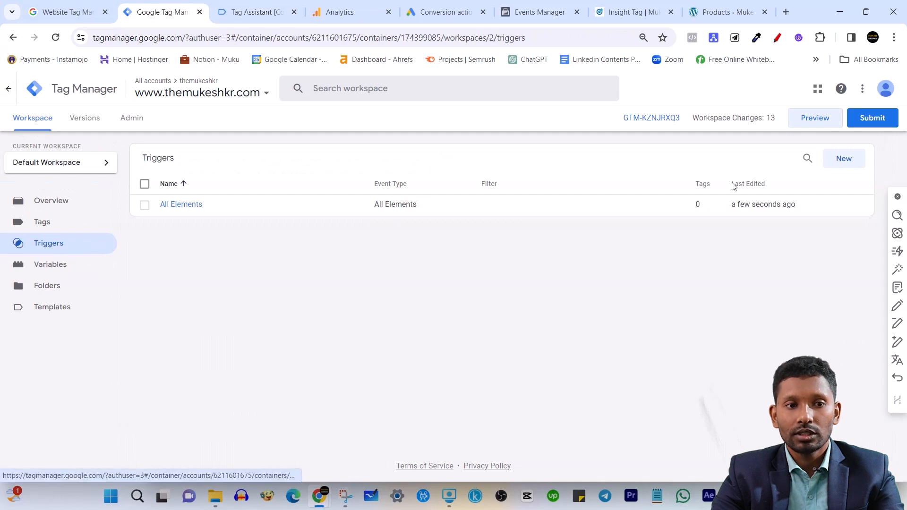
click(845, 159)
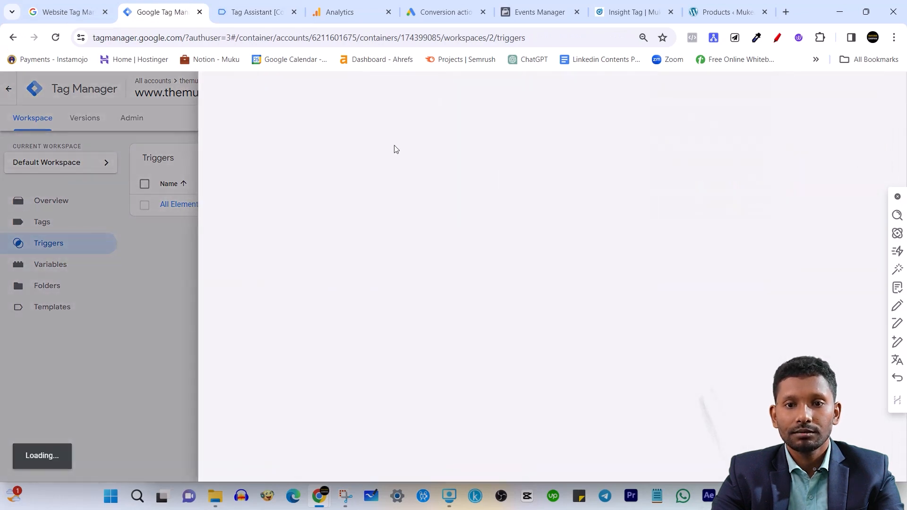
click(475, 189)
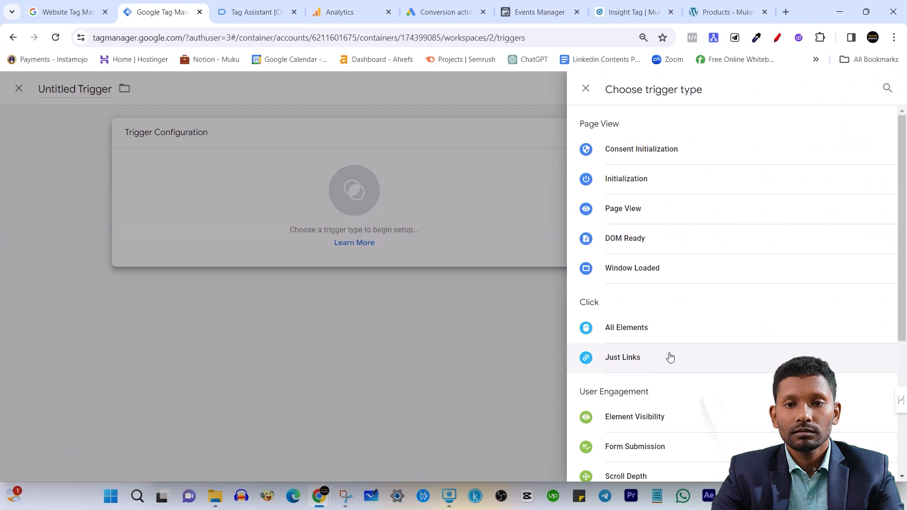
click(658, 330)
click(392, 244)
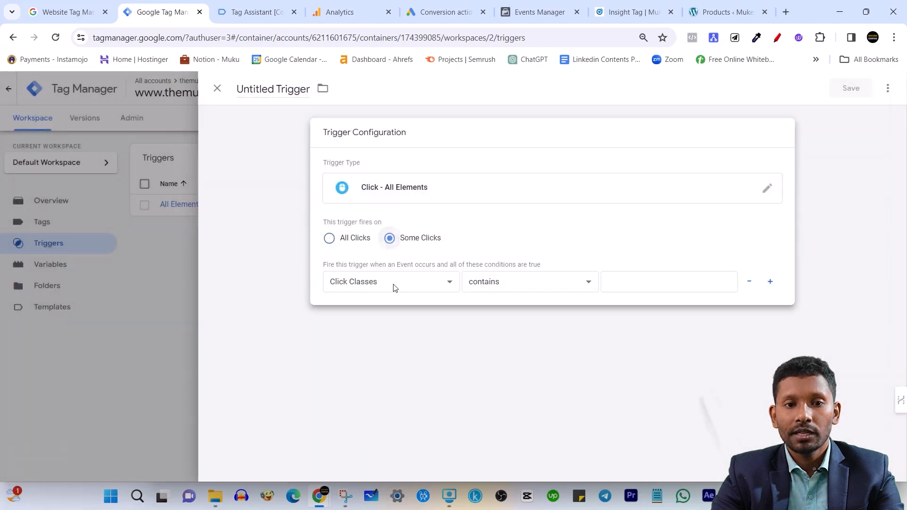
Set the trigger's firing condition to Click Text equals "Contact Us" and save it under the name "Contact Us"
click(379, 282)
click(360, 126)
click(509, 286)
click(506, 296)
click(643, 284)
text(Contact Us)
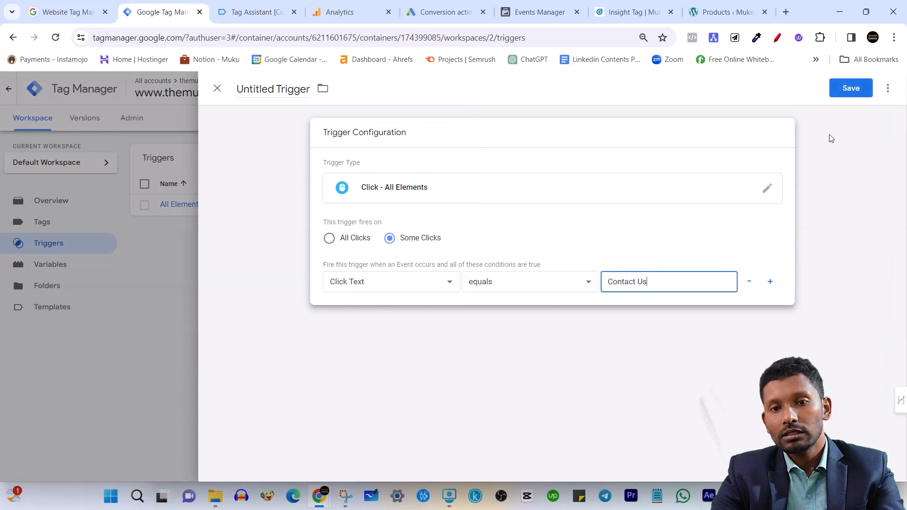
click(850, 88)
text(Contact Us)
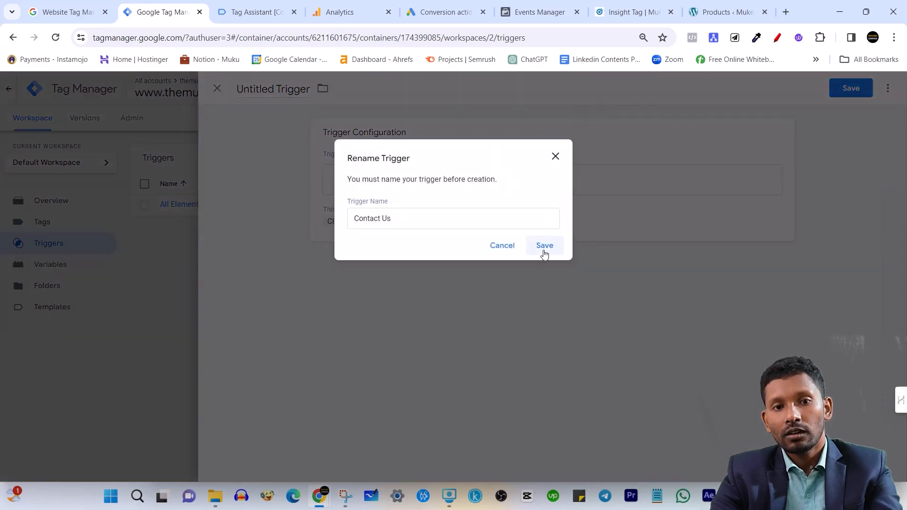
click(543, 246)
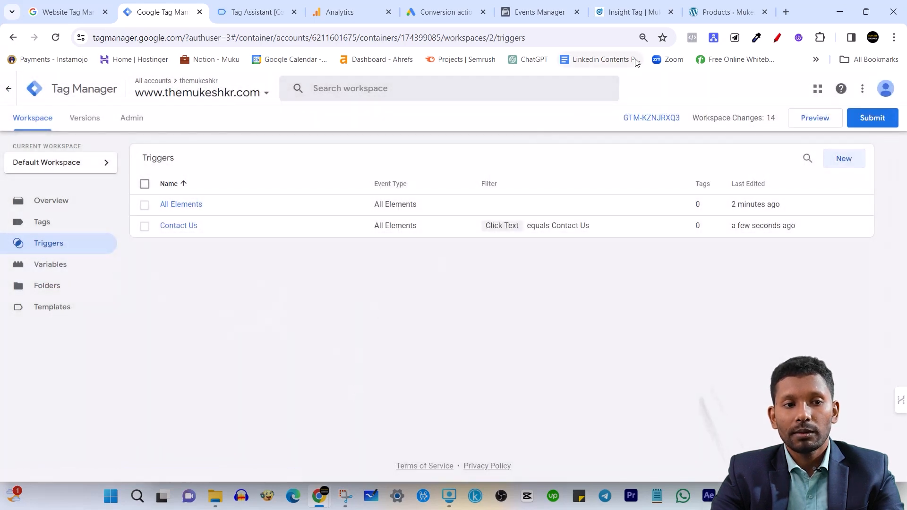
Open the Test Product page from the WordPress product list in a new tab, copy its URL, and close that tab
click(711, 3)
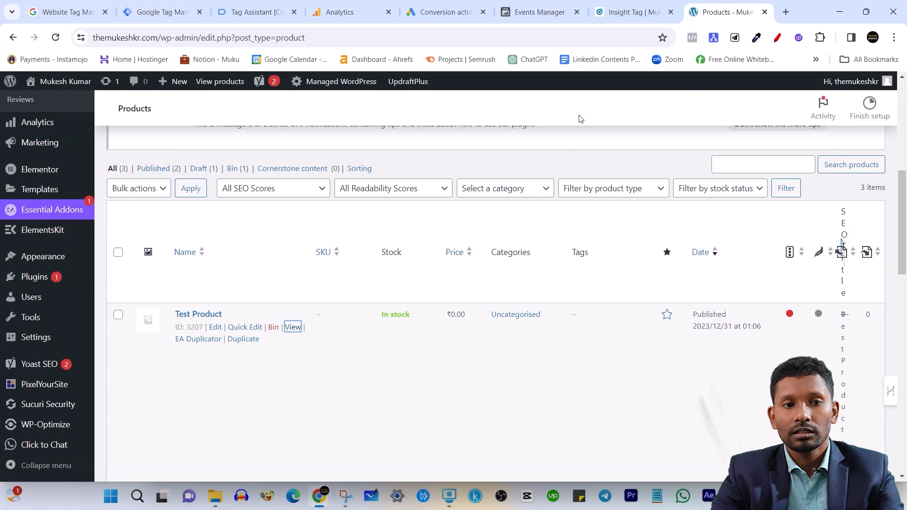
right_click(291, 328)
click(335, 194)
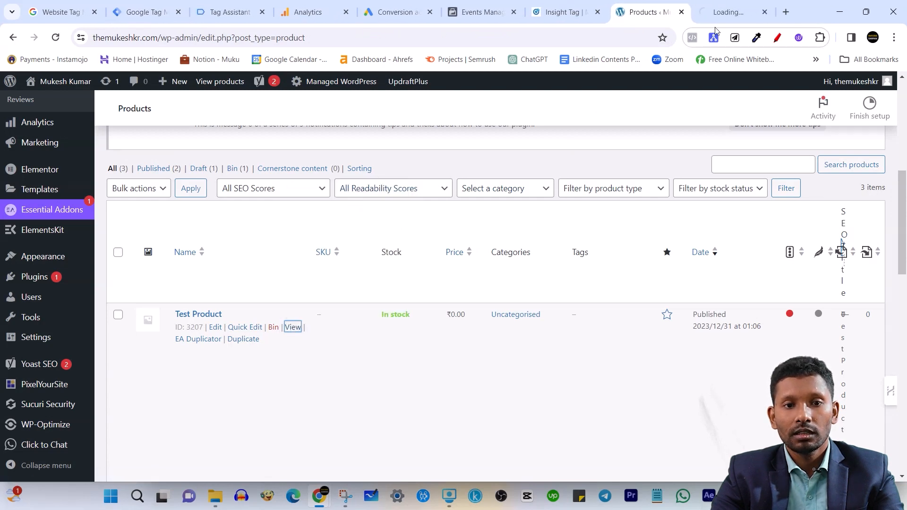
click(727, 11)
click(477, 40)
key(ctrl+c)
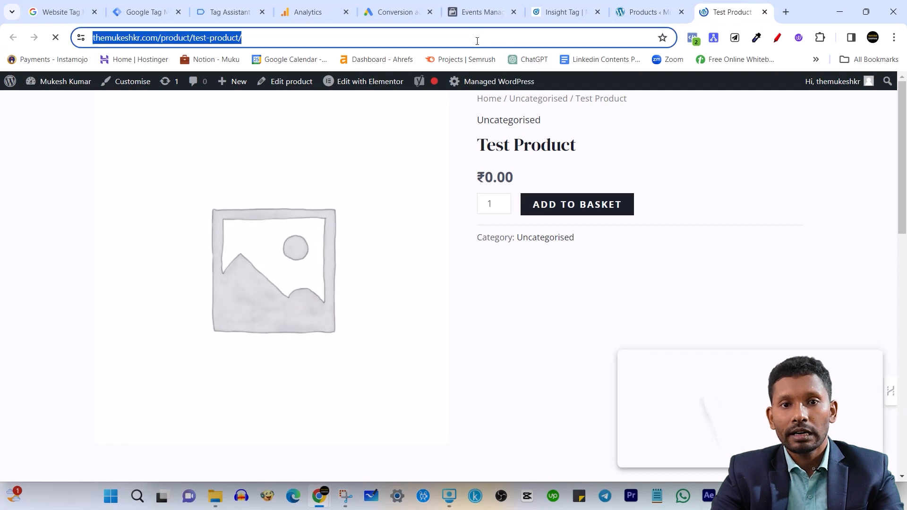
click(764, 12)
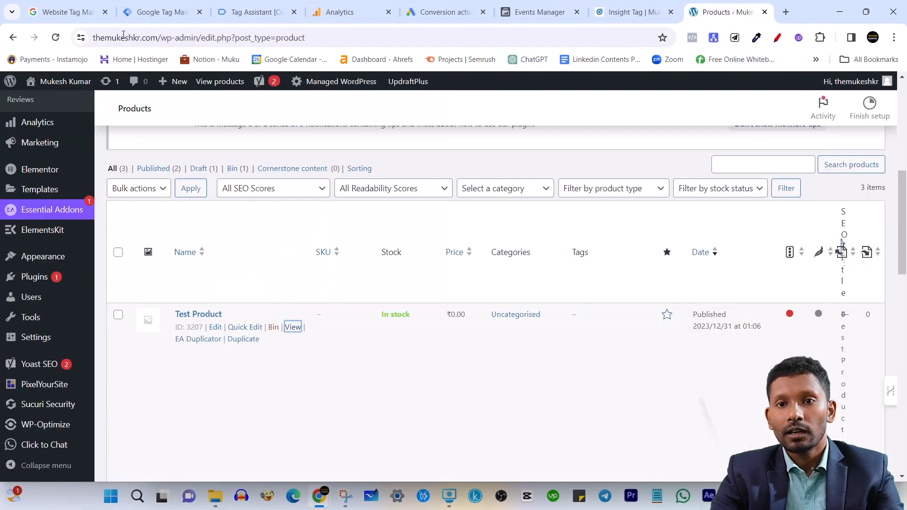
Leave the current Tag Assistant debug session and connect a new one using the copied Test Product page URL
click(257, 12)
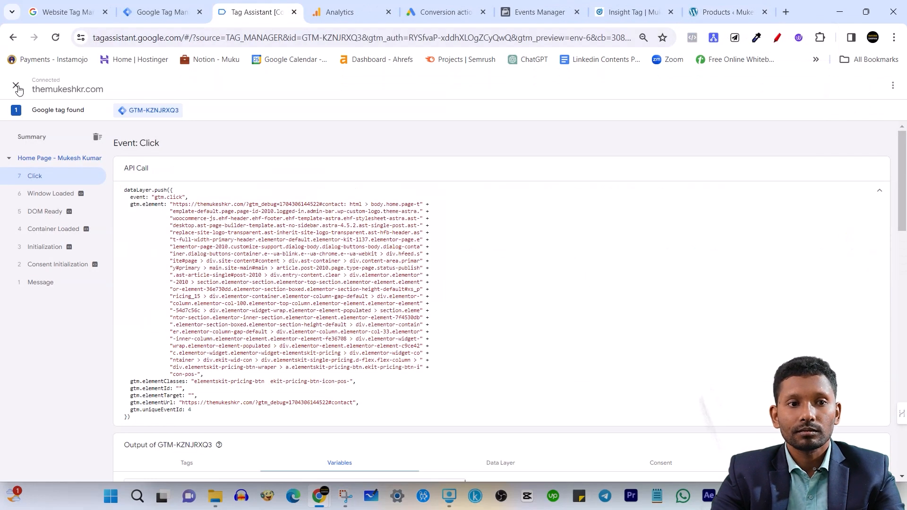
click(17, 87)
click(527, 207)
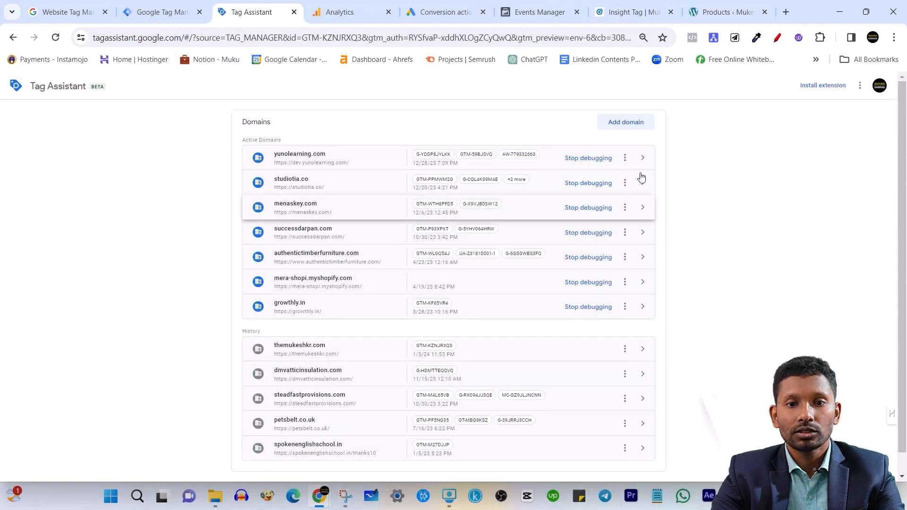
click(627, 123)
click(438, 259)
key(ctrl+v)
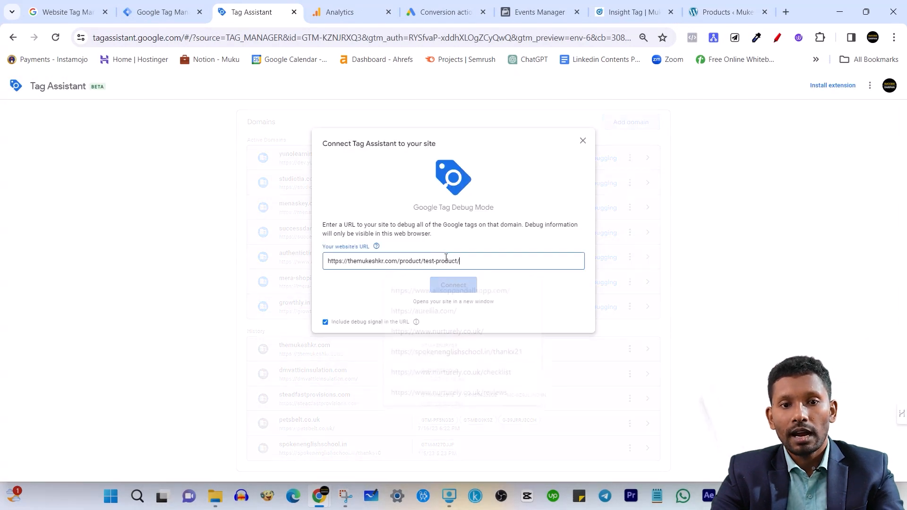
click(453, 284)
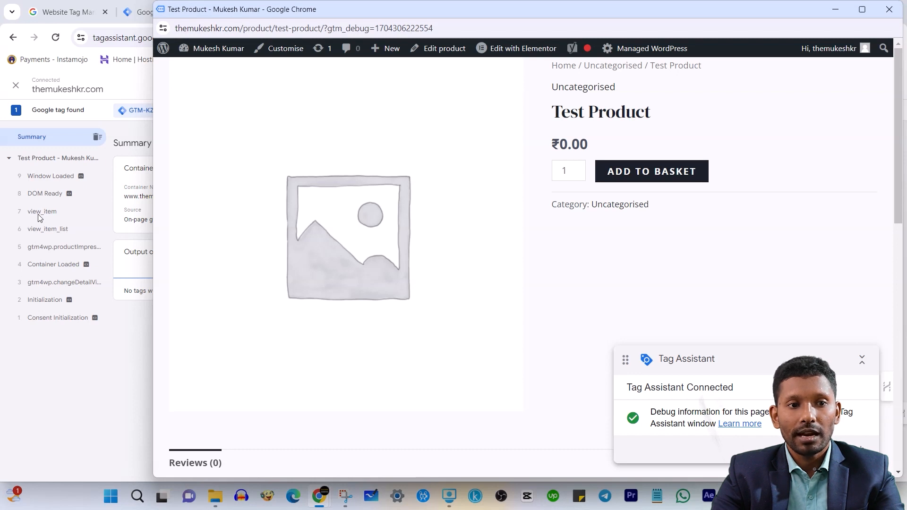
Add one Test Product to the basket on the debugged product page and open the cart
click(614, 174)
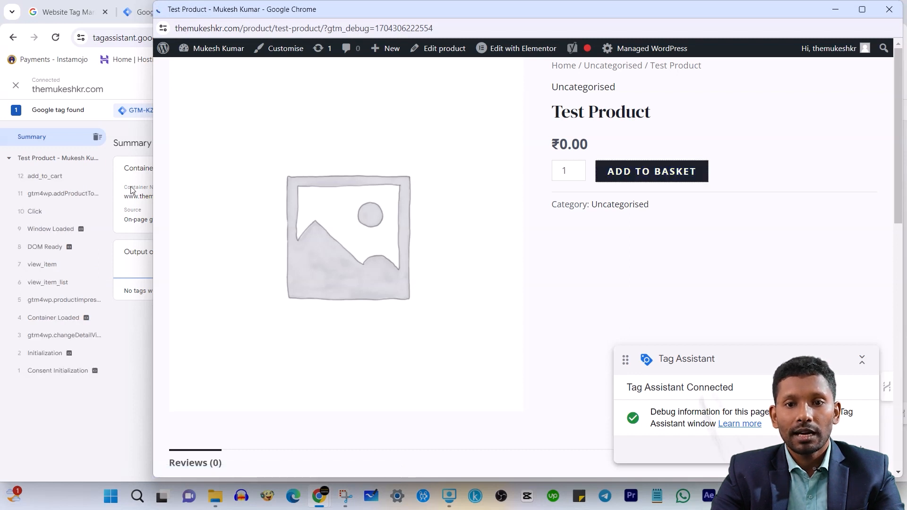
scroll(694, 275, down, 3)
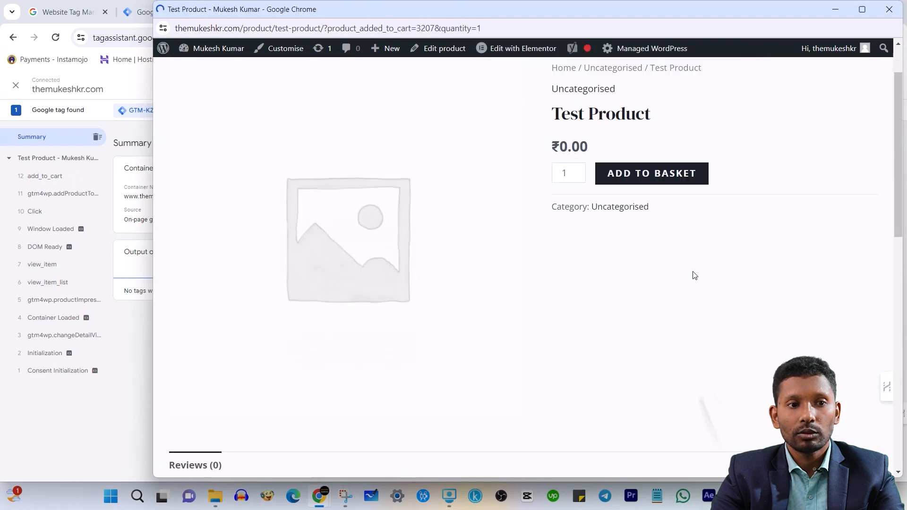
scroll(693, 271, up, 3)
click(798, 82)
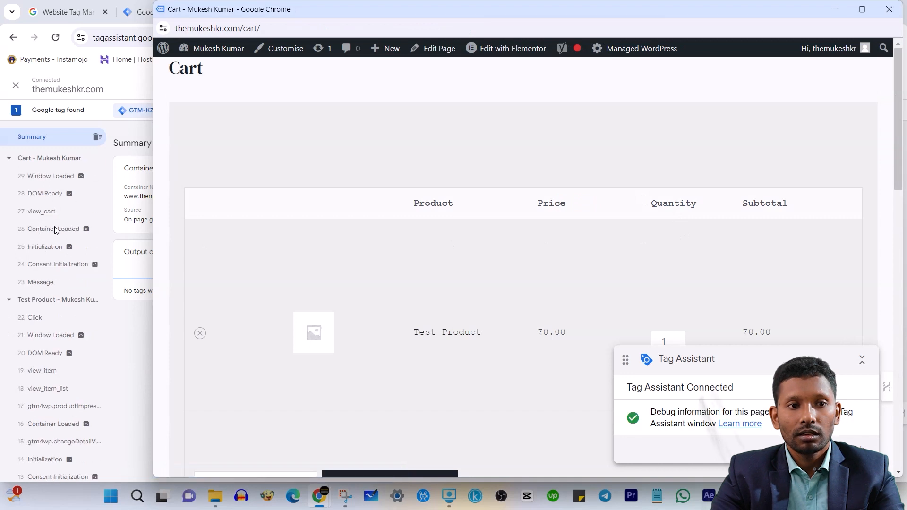
Proceed from the cart's basket totals to the checkout page and look through the checkout form
scroll(599, 284, down, 10)
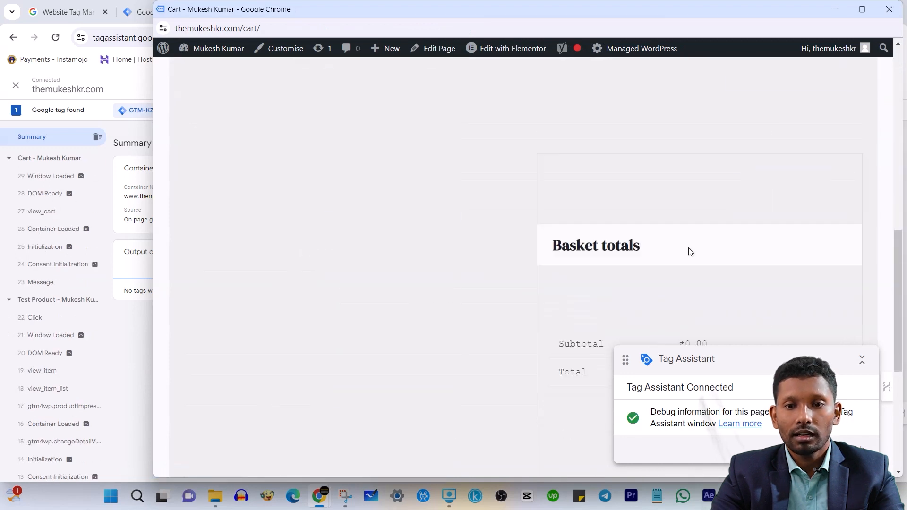
scroll(696, 262, down, 2)
click(666, 275)
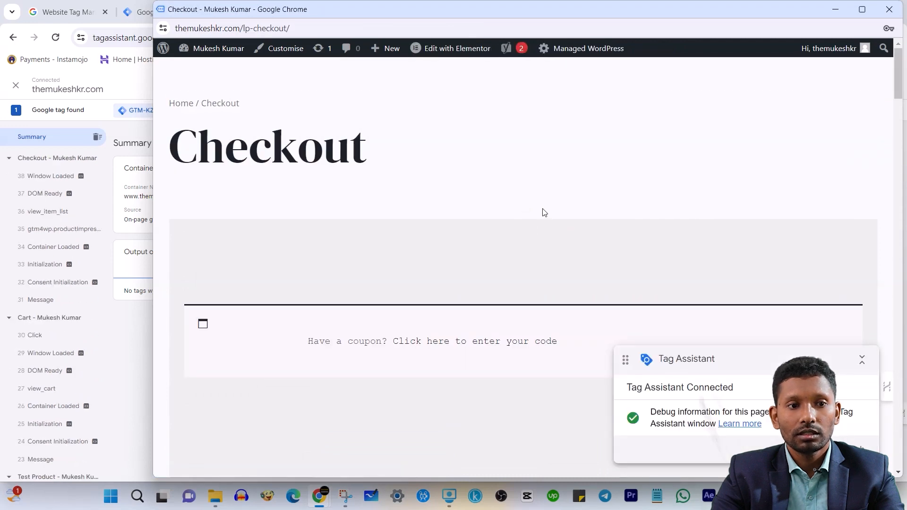
scroll(299, 281, down, 10)
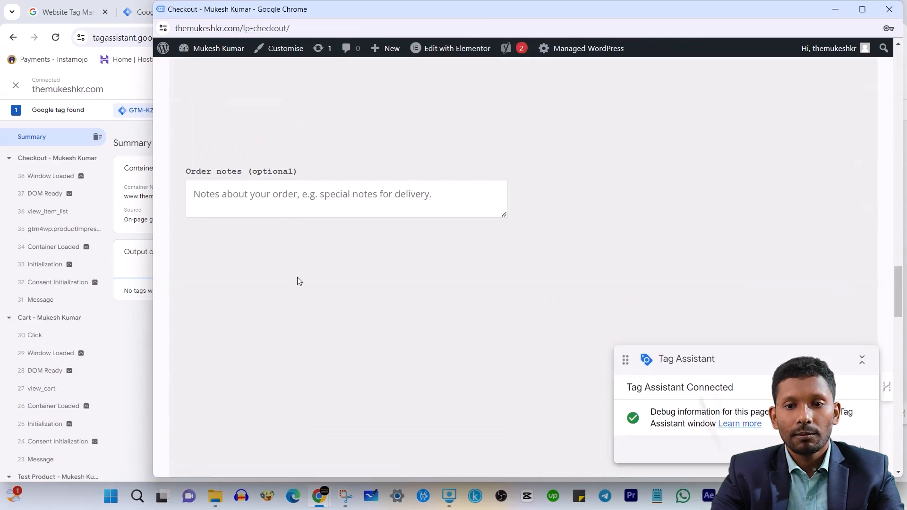
Return to Tag Assistant, review the recorded shop events, and open the Test Product page's add_to_cart event
click(124, 332)
scroll(53, 288, down, 4)
scroll(58, 328, up, 2)
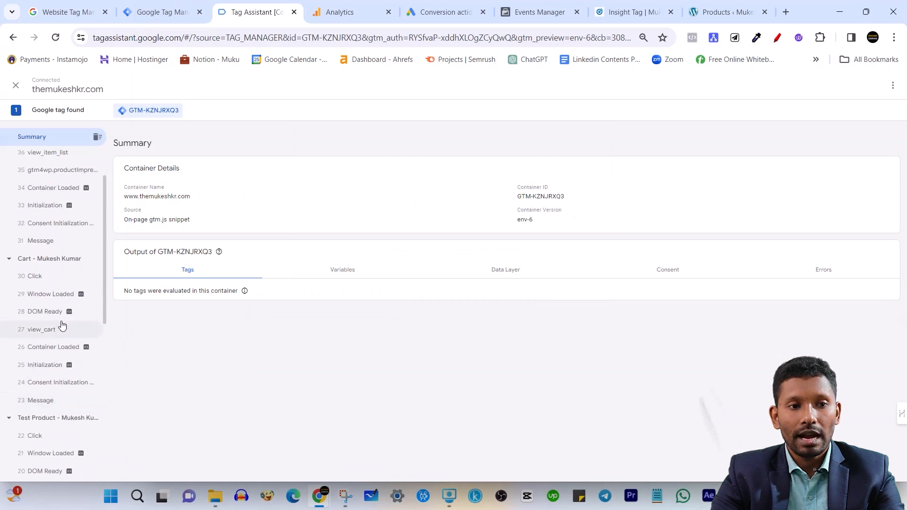
scroll(99, 352, down, 1)
scroll(57, 341, down, 5)
click(51, 346)
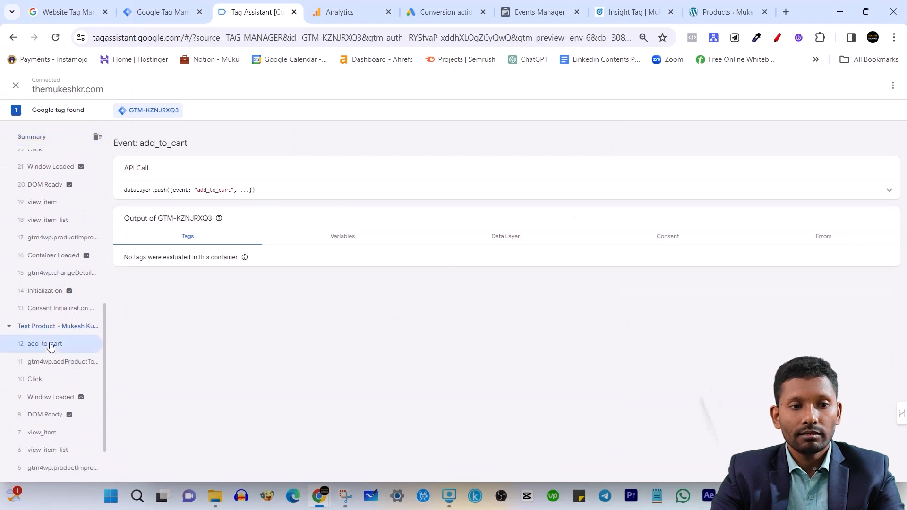
Examine the Variables output of the add_to_cart event, comparing the variable names and types with their values
click(355, 243)
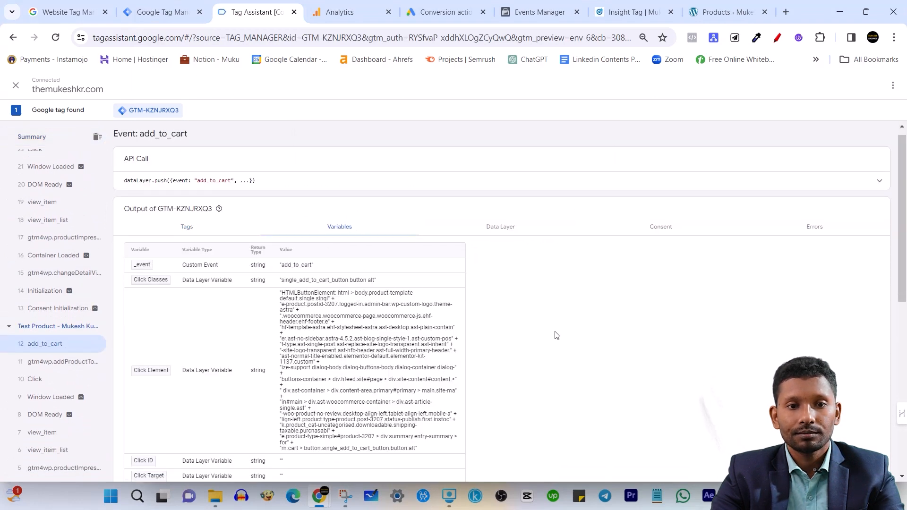
scroll(378, 331, down, 3)
scroll(264, 352, up, 3)
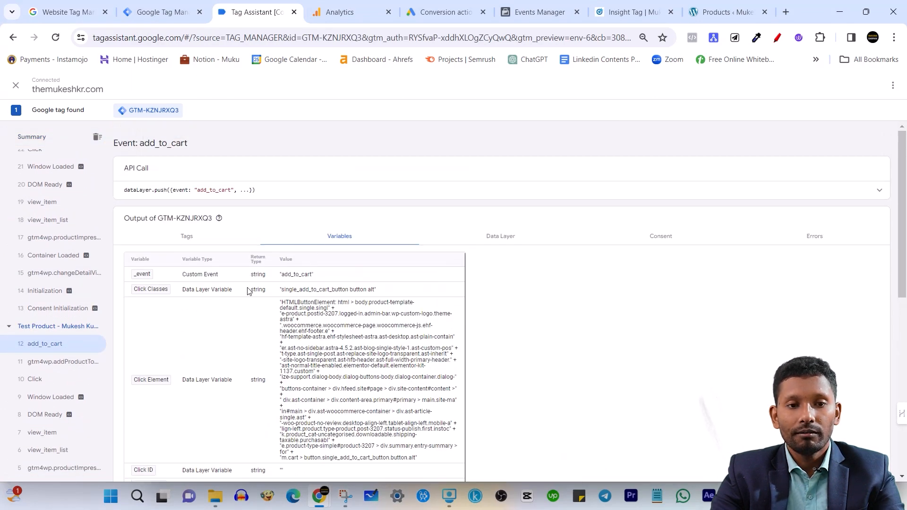
scroll(239, 283, down, 1)
drag(185, 200, 212, 202)
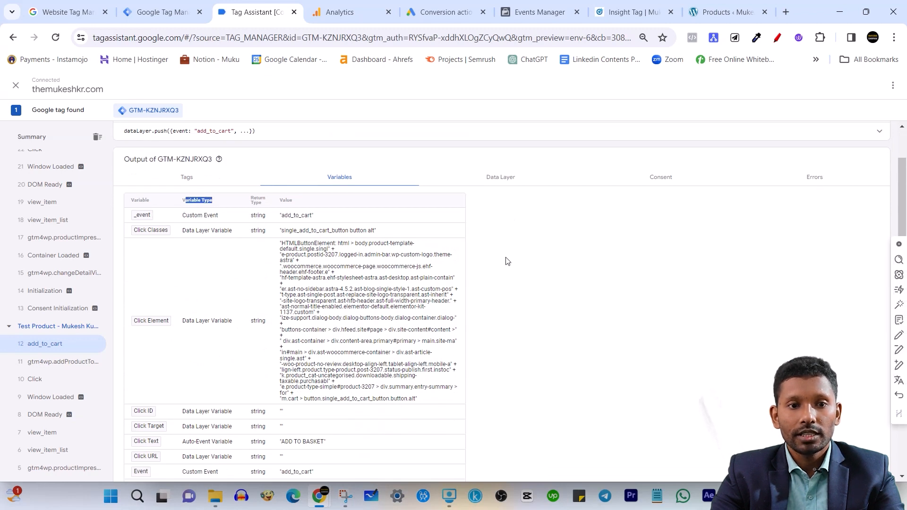
click(621, 263)
drag(131, 200, 218, 200)
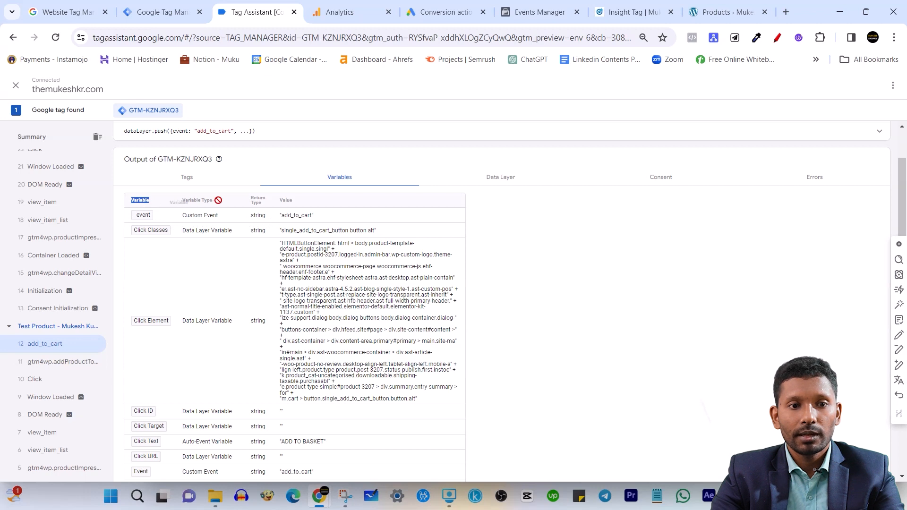
drag(279, 203, 319, 208)
drag(128, 203, 153, 204)
drag(283, 203, 298, 206)
scroll(472, 302, down, 3)
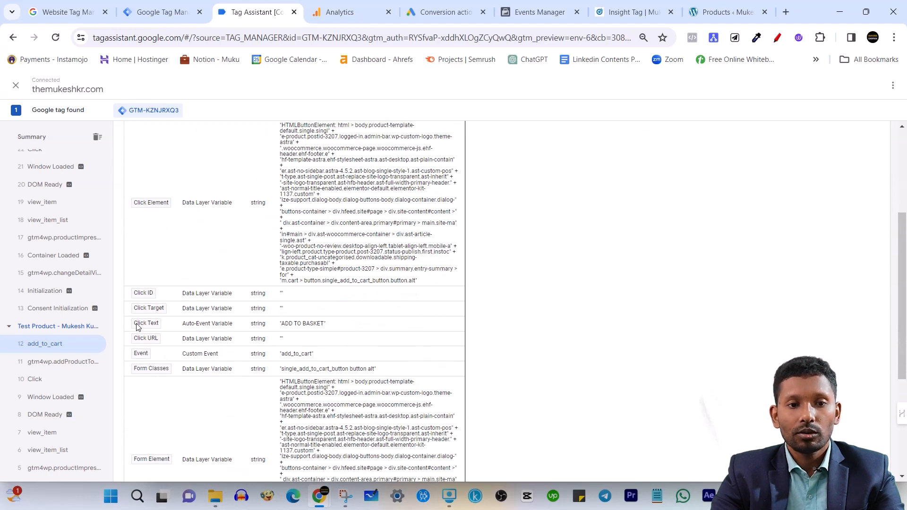
Check the Click Text value of the add_to_cart event and review its remaining click, form and page variables
drag(281, 323, 327, 327)
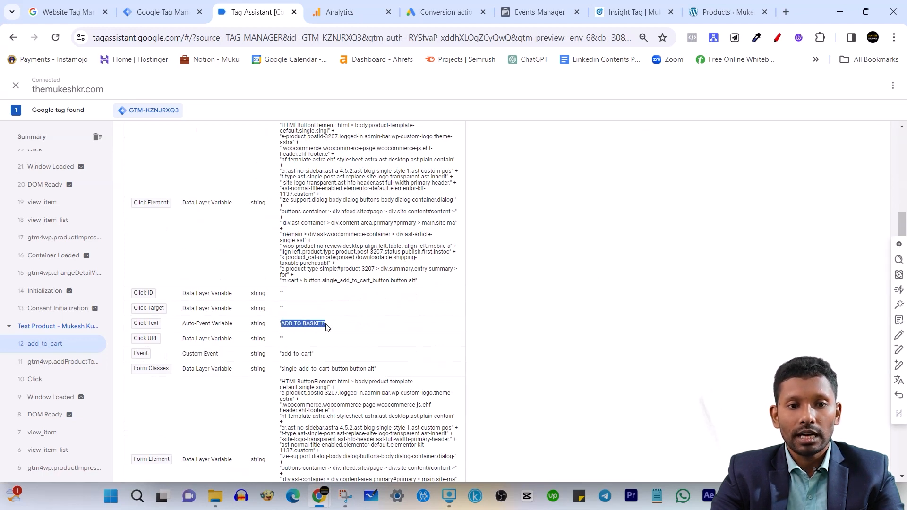
click(318, 326)
scroll(283, 340, down, 5)
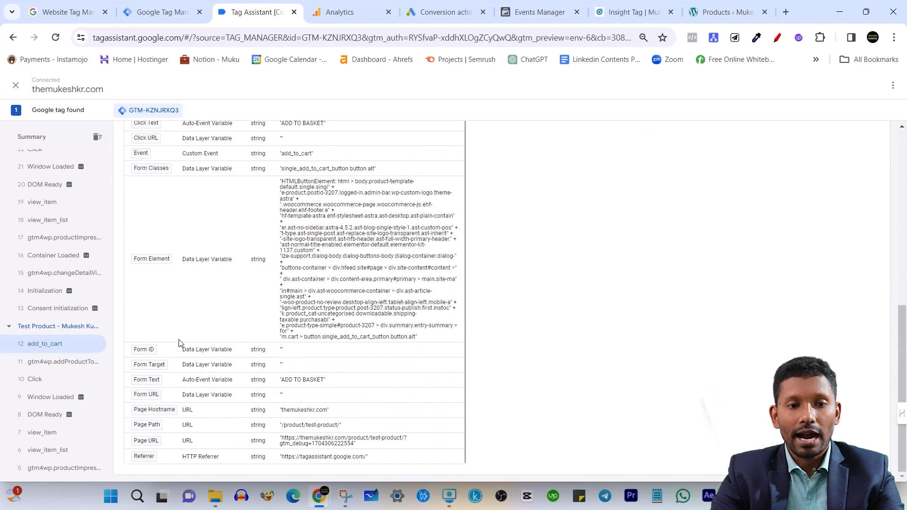
scroll(180, 341, up, 5)
scroll(222, 368, up, 3)
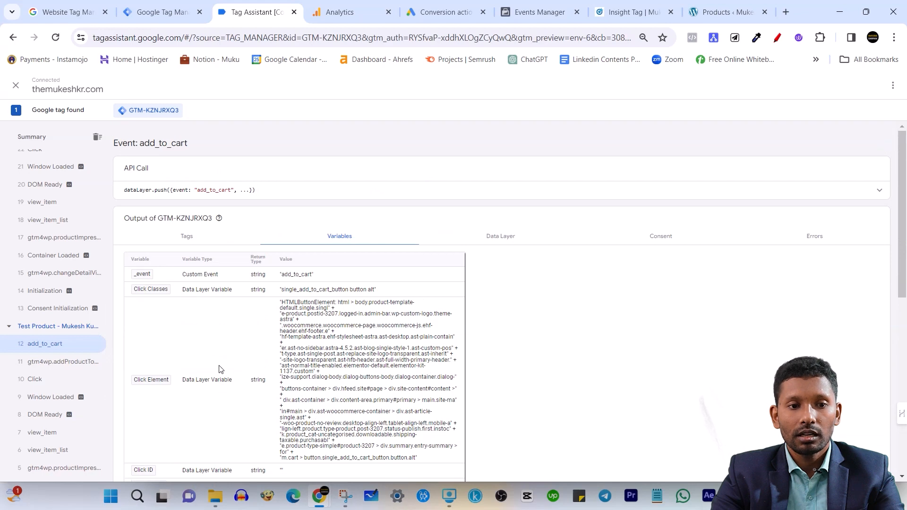
scroll(150, 264, down, 8)
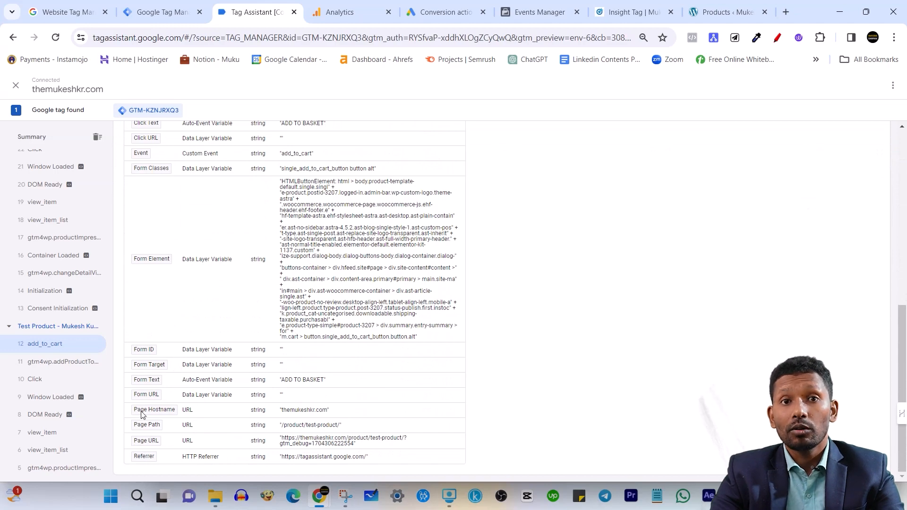
scroll(251, 289, up, 3)
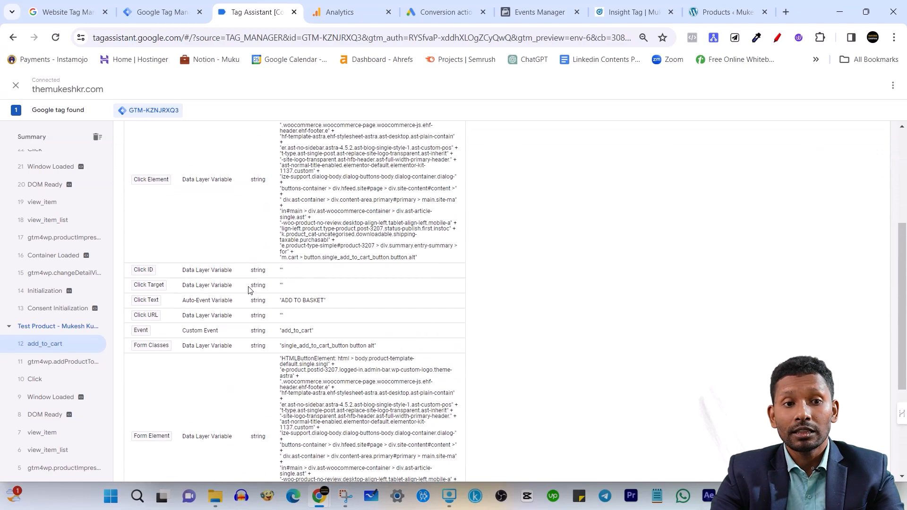
scroll(254, 311, down, 3)
scroll(308, 352, up, 8)
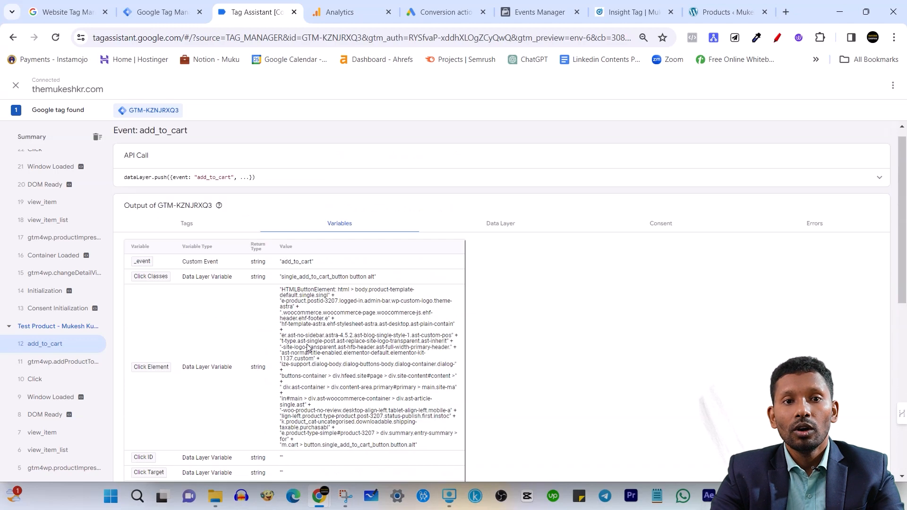
Show the add_to_cart event's Data Layer values and examine the pagePostType and customer billing entries
click(510, 237)
scroll(407, 303, down, 2)
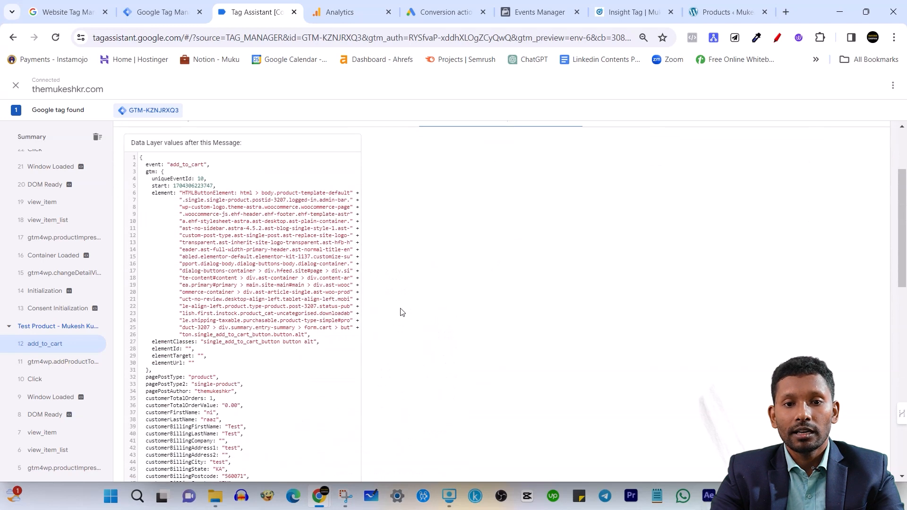
scroll(482, 242, up, 2)
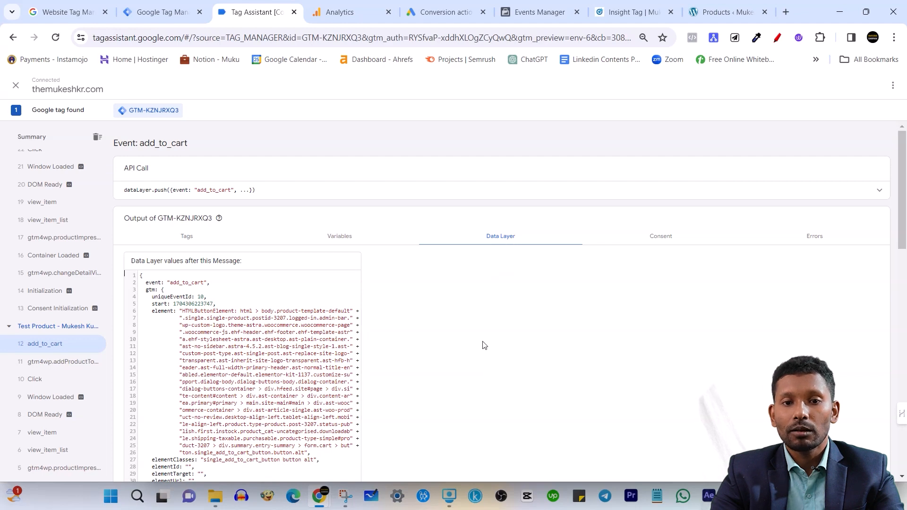
scroll(469, 323, down, 7)
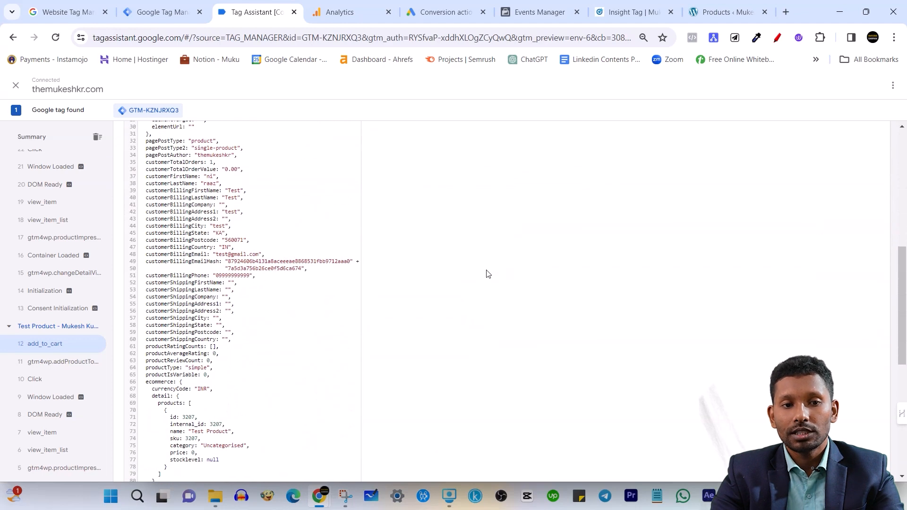
scroll(196, 291, up, 3)
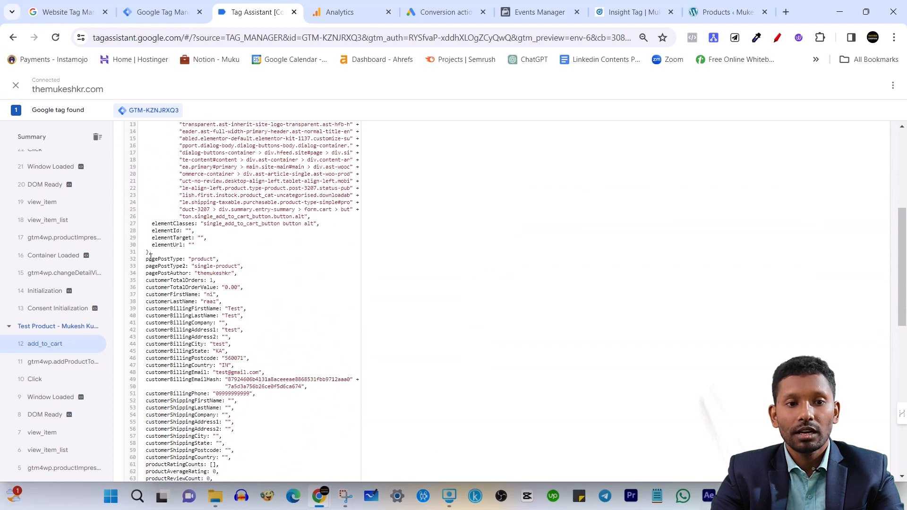
drag(146, 260, 207, 259)
scroll(147, 259, down, 3)
click(201, 296)
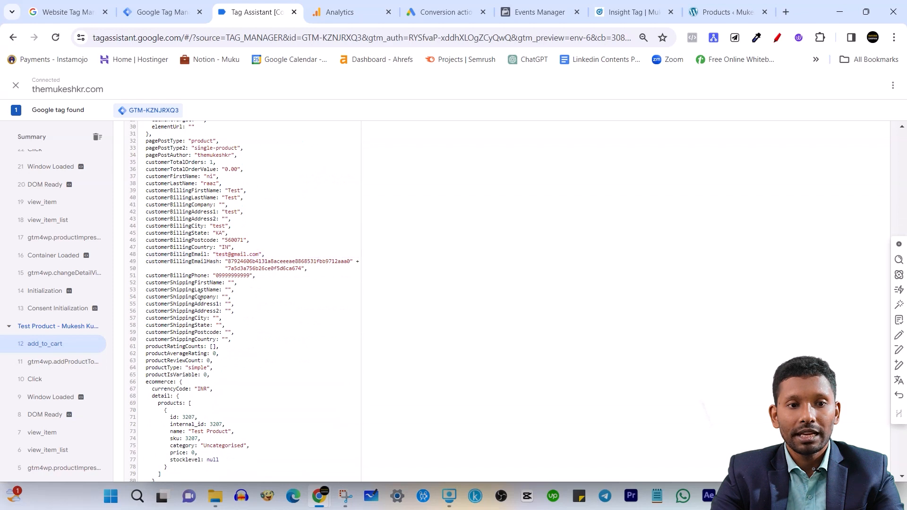
Examine the ecommerce section of the add_to_cart data layer, including its currency, product details, impressions and items
scroll(200, 298, down, 3)
drag(146, 242, 178, 258)
click(279, 301)
scroll(248, 307, down, 5)
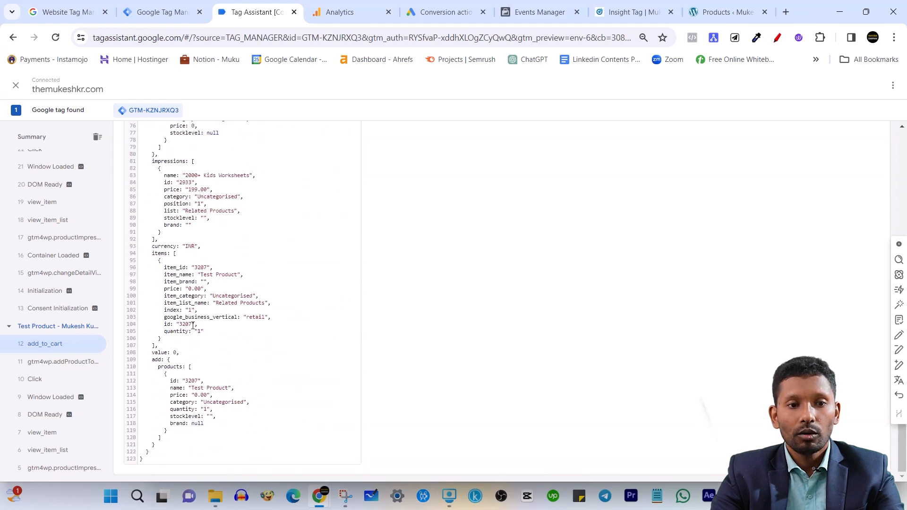
scroll(193, 326, up, 5)
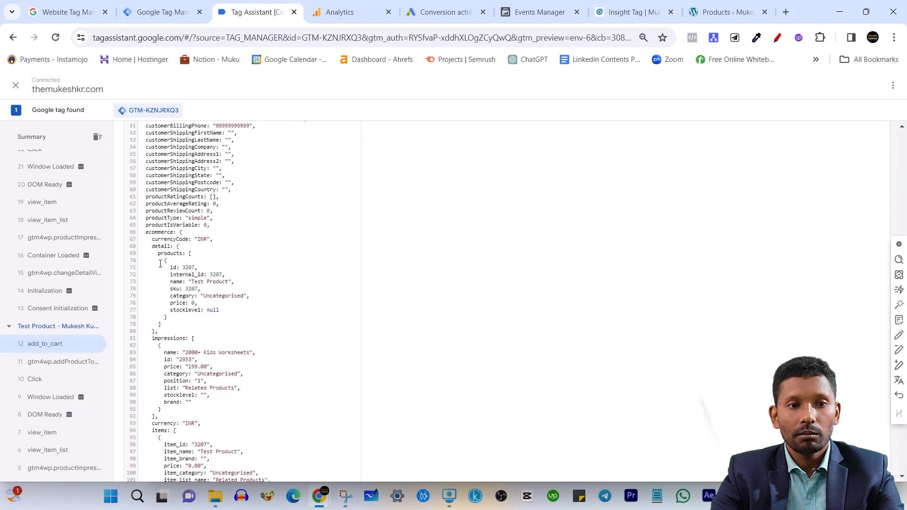
drag(146, 232, 196, 230)
click(172, 237)
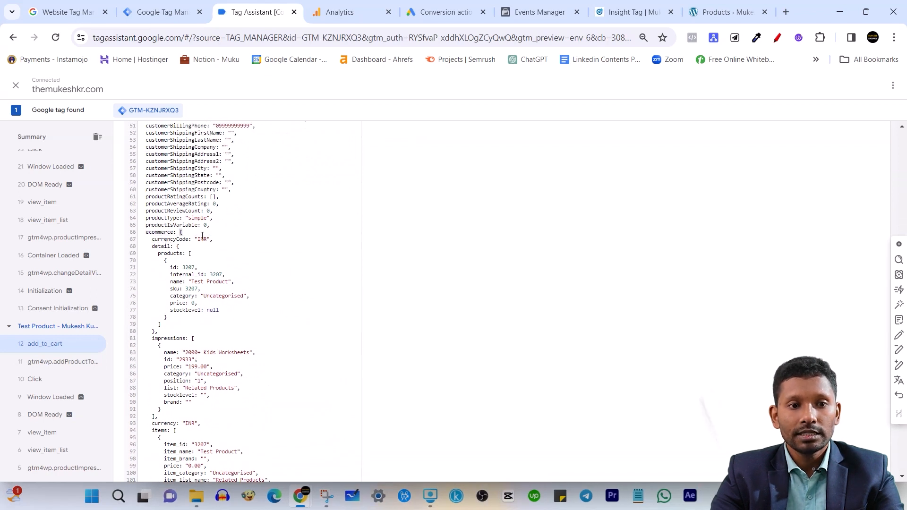
Examine the product's id, internal_id, name, category, price and stocklevel entries in the ecommerce detail section
double_click(169, 252)
click(180, 268)
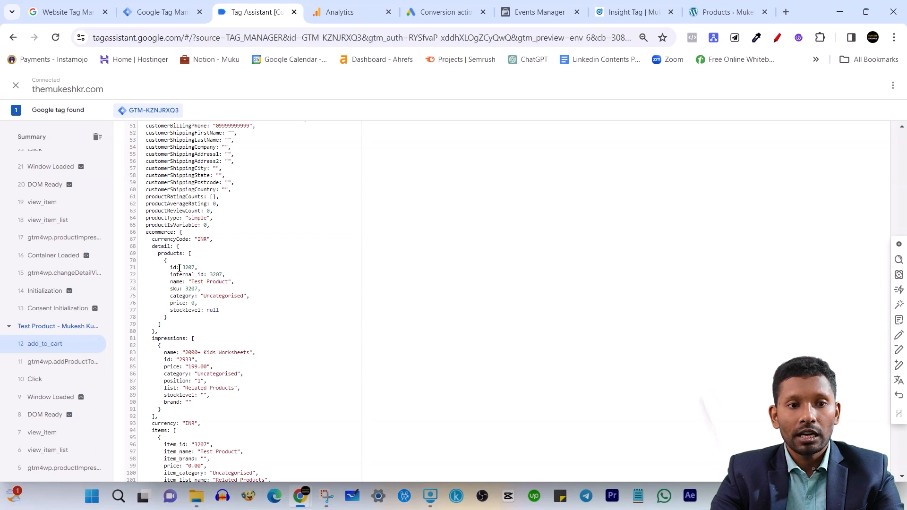
drag(180, 267, 205, 268)
triple_click(195, 275)
click(248, 275)
double_click(214, 274)
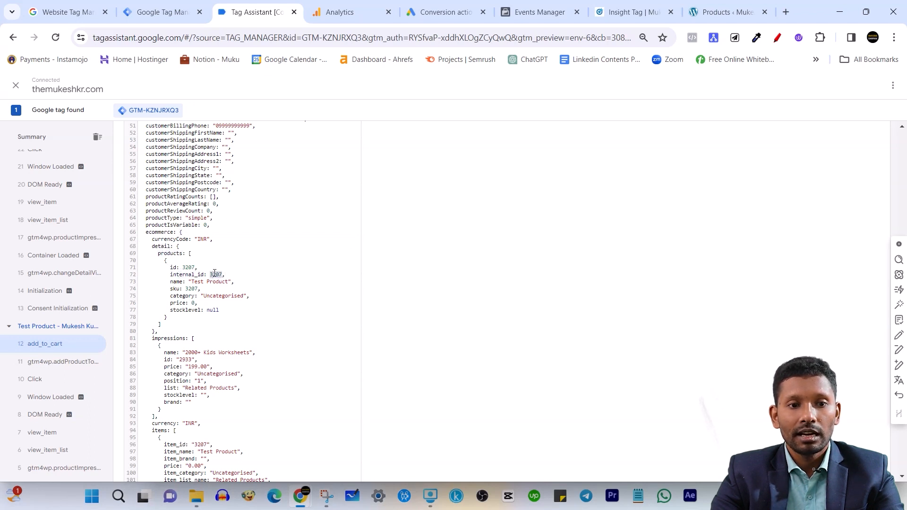
double_click(176, 282)
double_click(180, 296)
click(183, 296)
click(180, 312)
Review the whole add_to_cart data layer, comparing the ecommerce detail block with the impressions, items and add blocks
scroll(241, 331, down, 4)
click(241, 361)
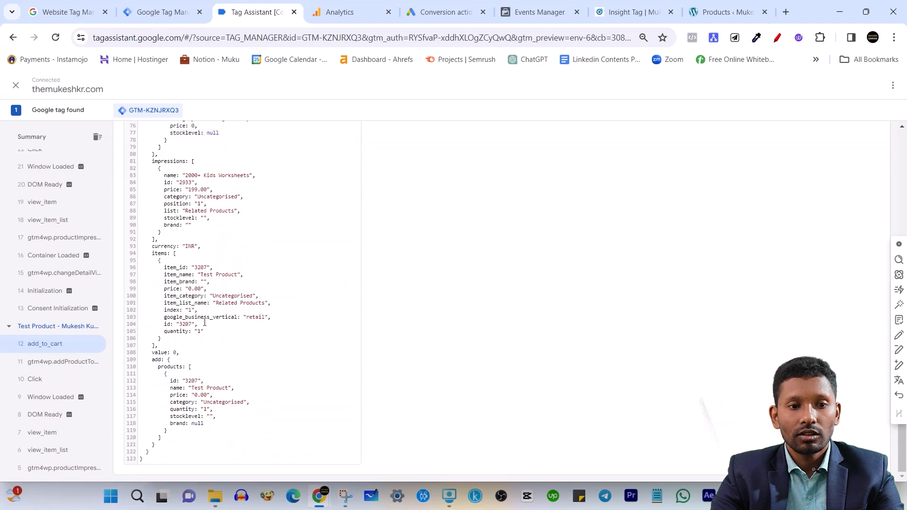
scroll(204, 323, up, 3)
scroll(173, 360, up, 5)
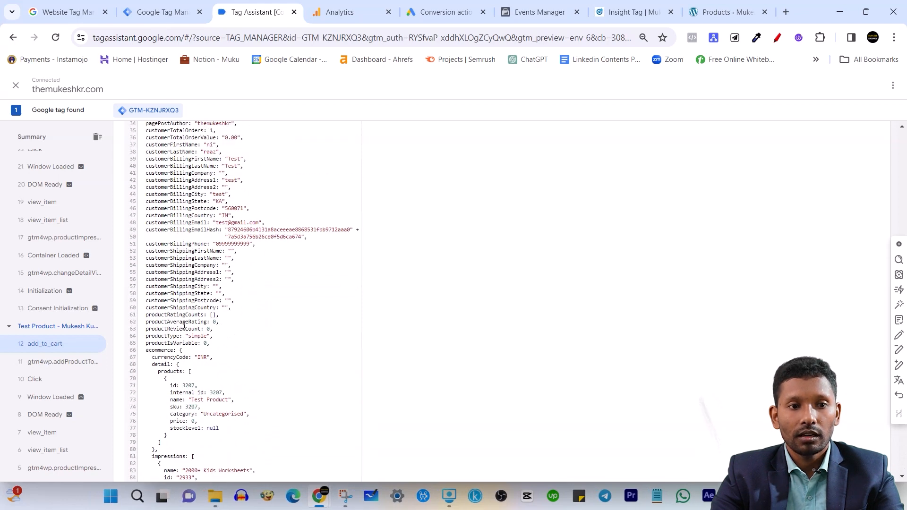
scroll(182, 322, down, 2)
drag(151, 312, 236, 449)
click(230, 373)
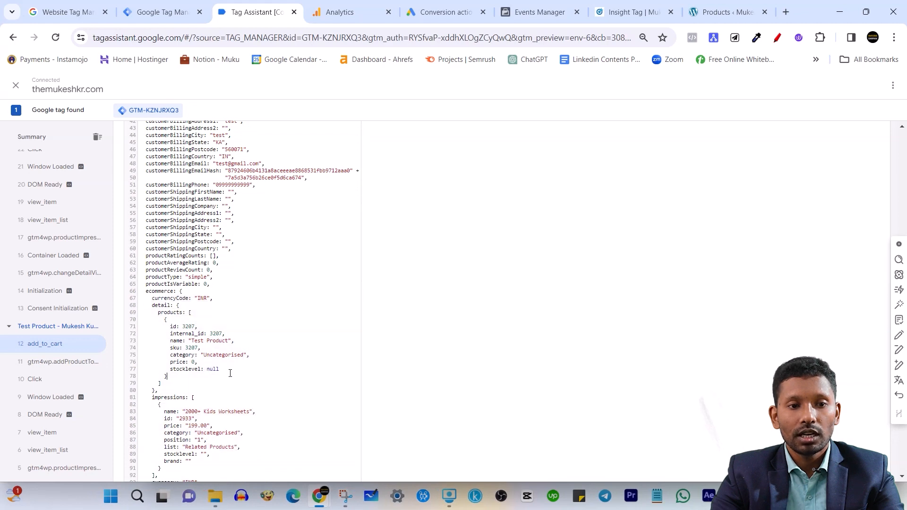
scroll(230, 374, down, 7)
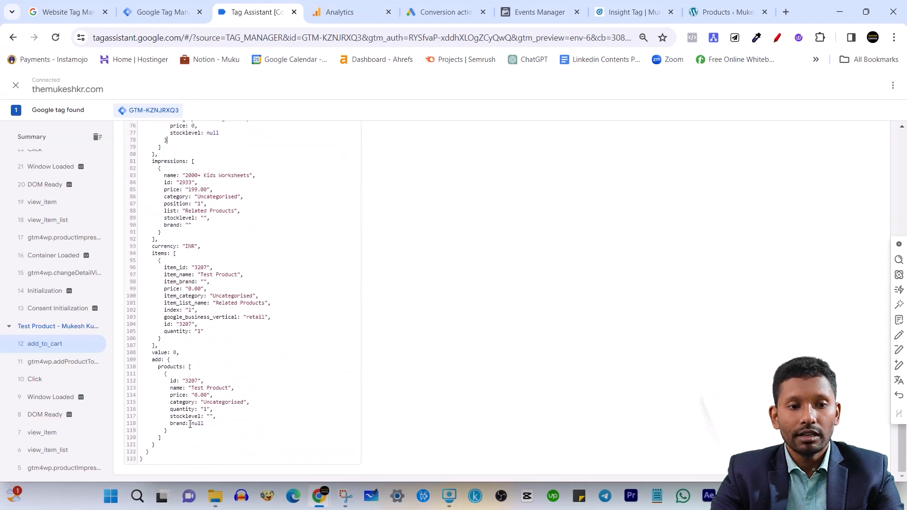
scroll(191, 424, up, 10)
scroll(223, 364, down, 2)
scroll(222, 364, up, 10)
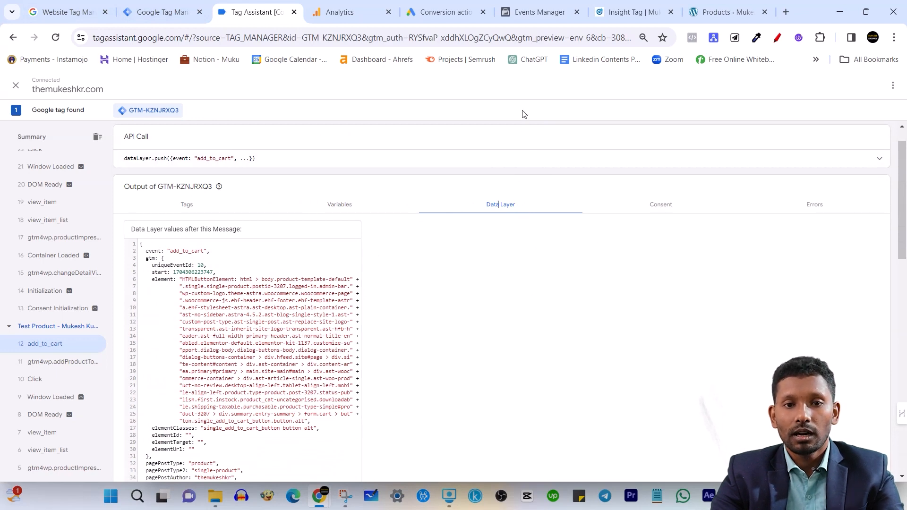
Examine the keys nested under ecommerce in the data layer: currencyCode, detail, impressions, currency, items, value and add
scroll(148, 232, down, 10)
drag(147, 232, 244, 333)
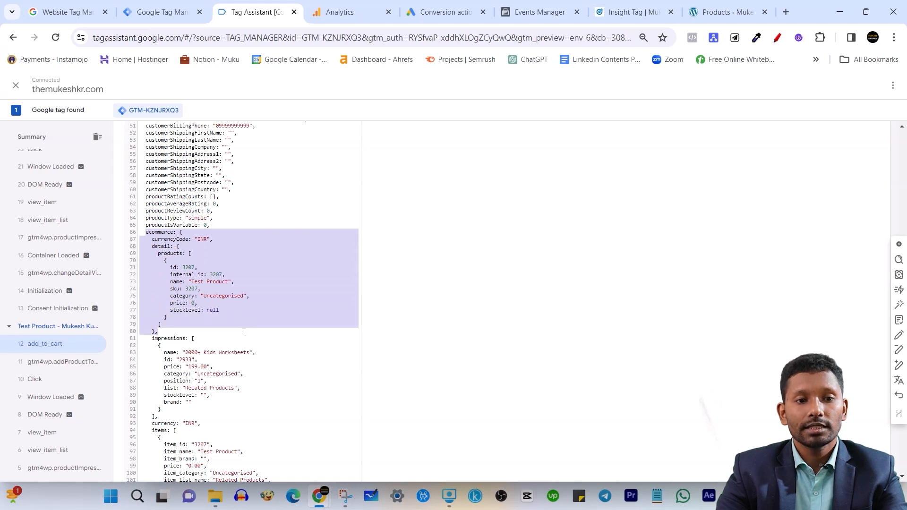
scroll(230, 313, down, 3)
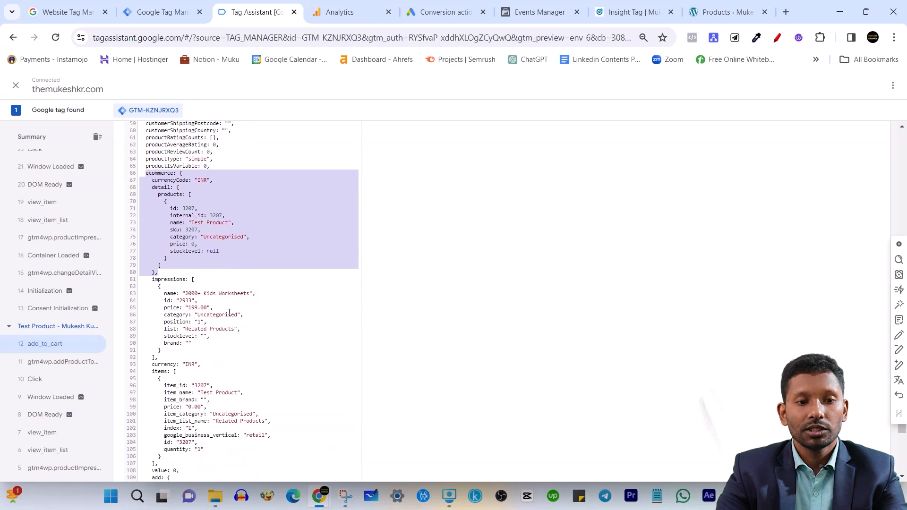
scroll(213, 245, up, 3)
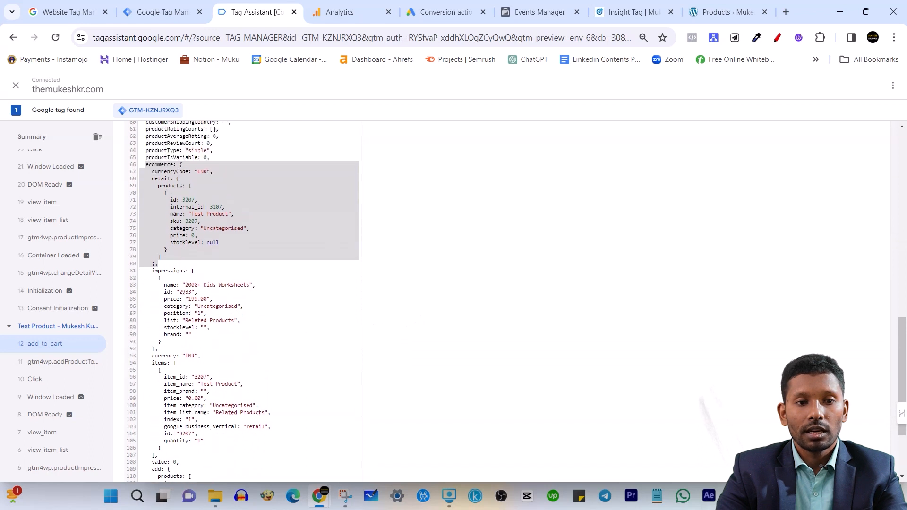
click(159, 201)
triple_click(159, 174)
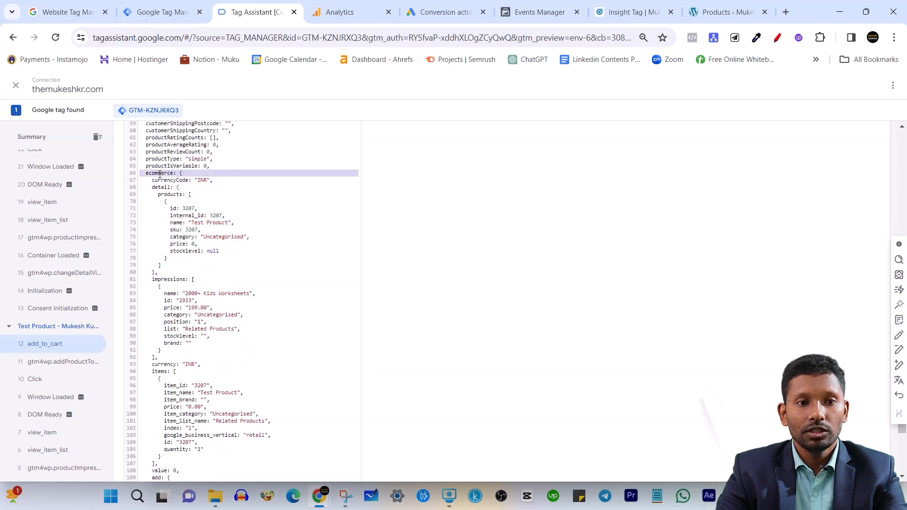
triple_click(168, 184)
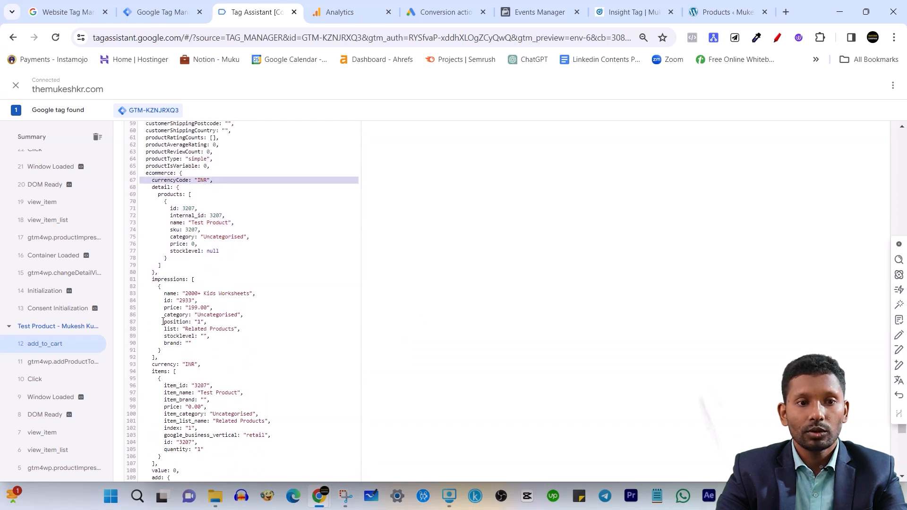
double_click(163, 364)
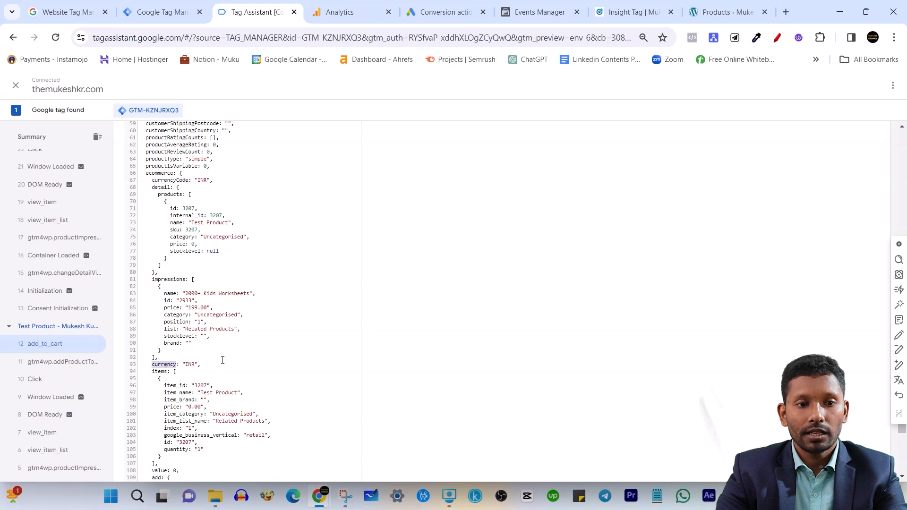
scroll(223, 360, down, 3)
double_click(151, 312)
scroll(153, 393, down, 3)
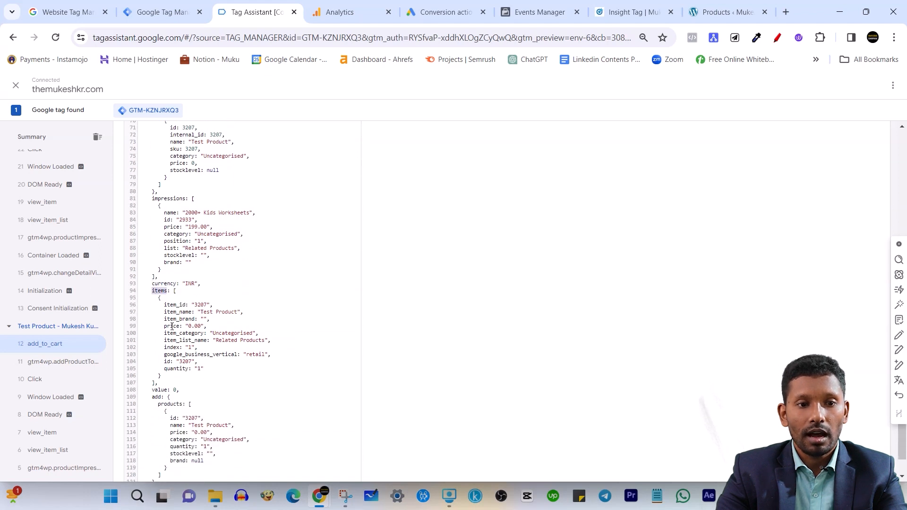
triple_click(159, 354)
double_click(157, 360)
Check how the detail block and the currencyCode key sit beneath the ecommerce object
scroll(204, 331, up, 4)
scroll(224, 296, up, 3)
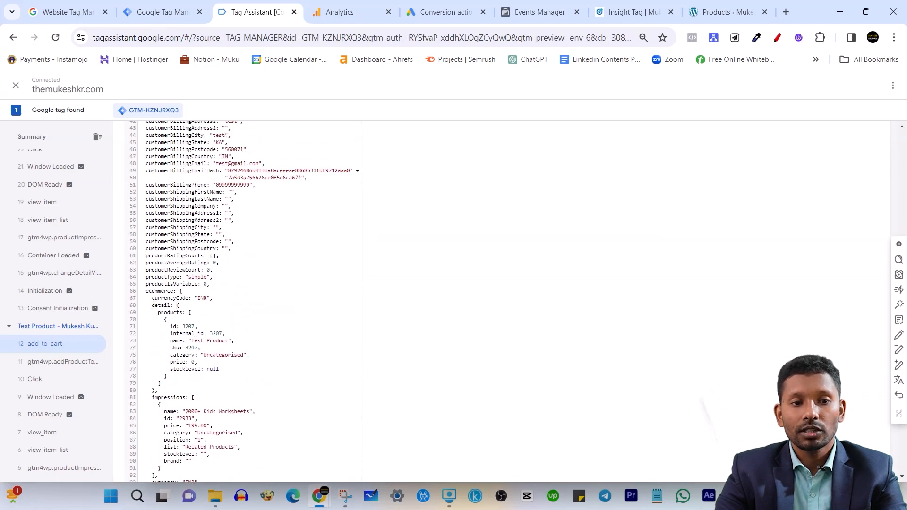
drag(152, 305, 221, 369)
click(437, 356)
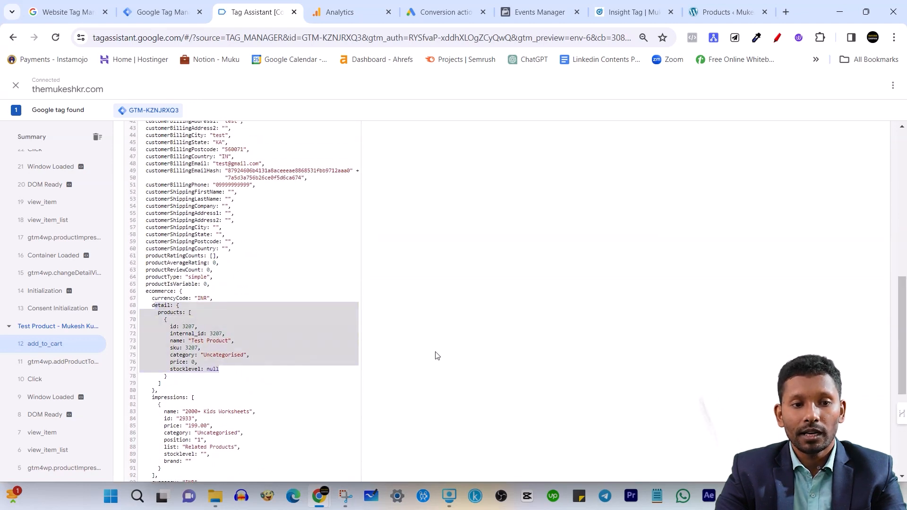
click(174, 292)
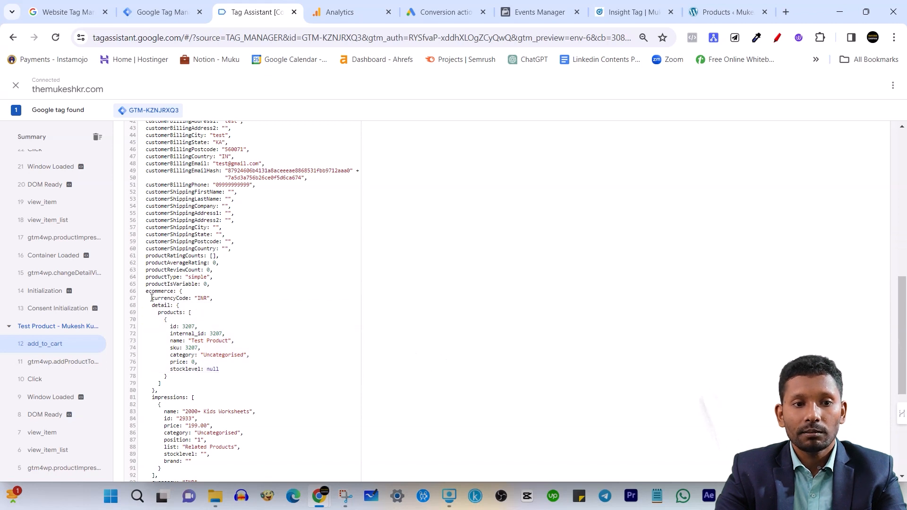
drag(152, 298, 181, 301)
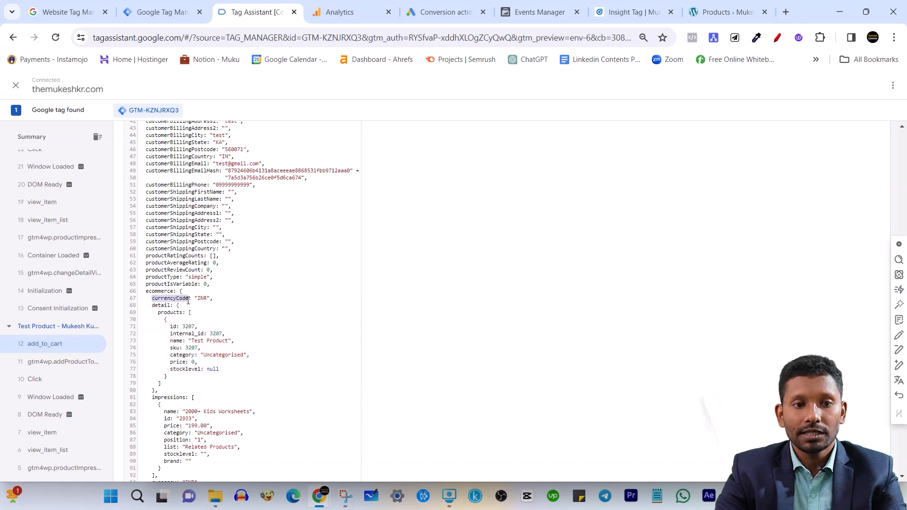
click(201, 297)
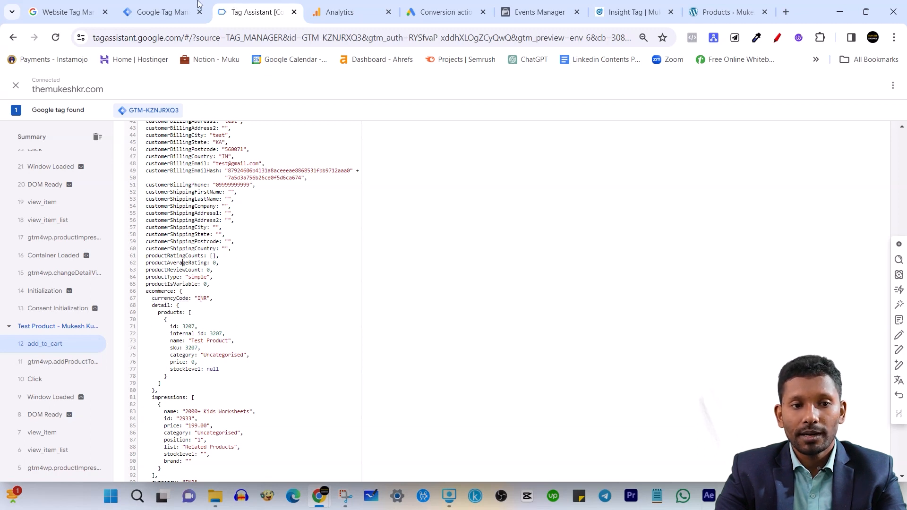
Switch to Tag Manager and start a new user-defined variable of type Data Layer Variable
click(172, 10)
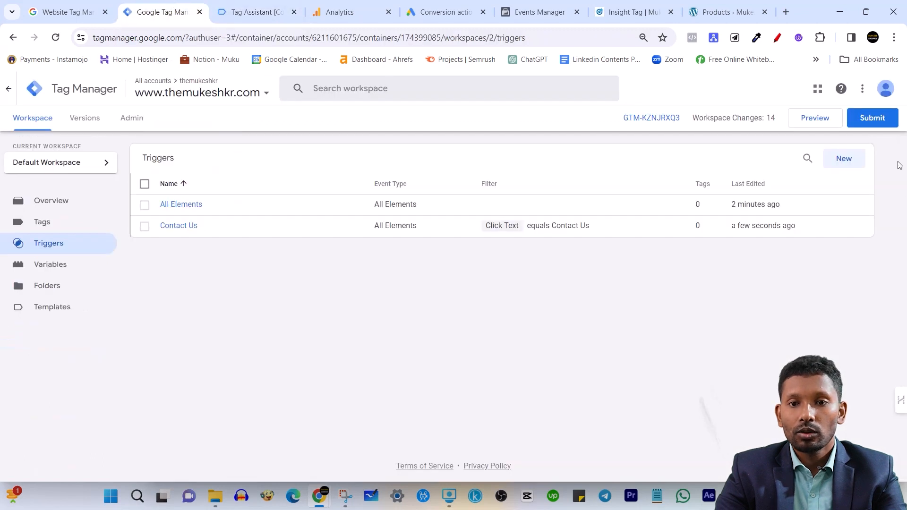
click(85, 268)
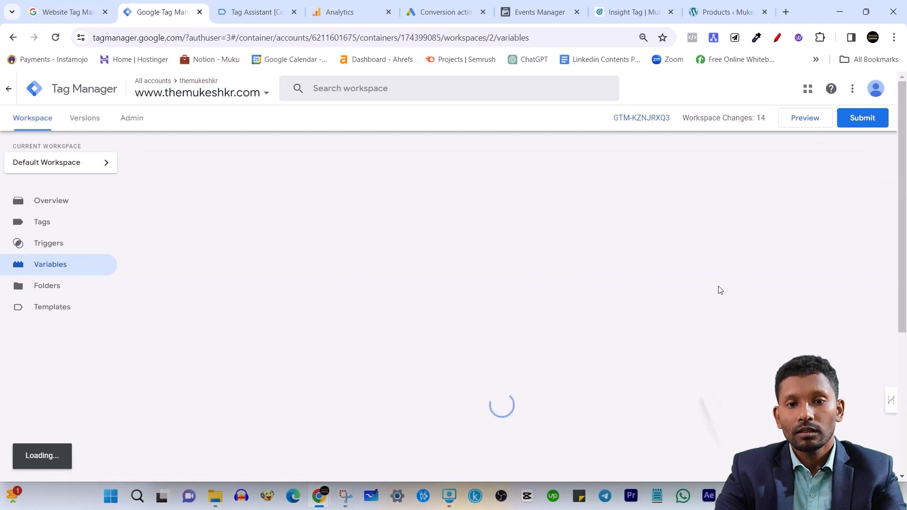
scroll(728, 307, down, 5)
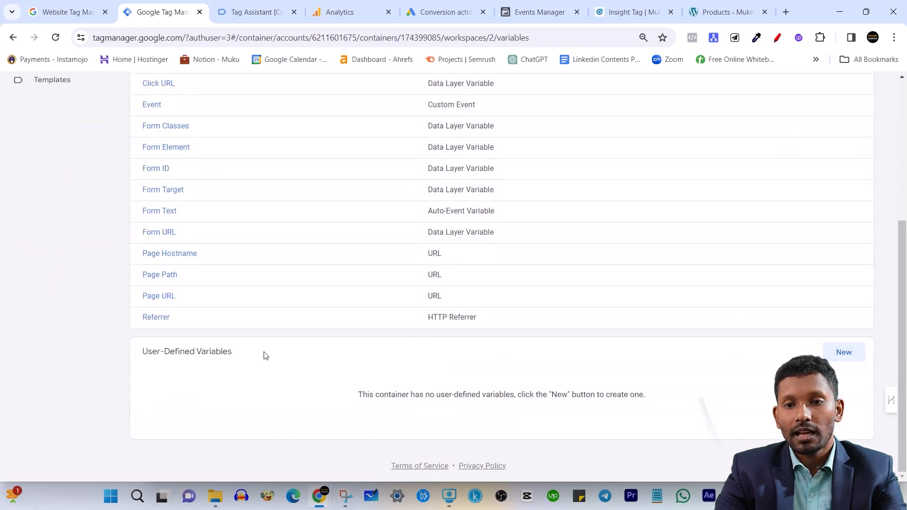
click(850, 358)
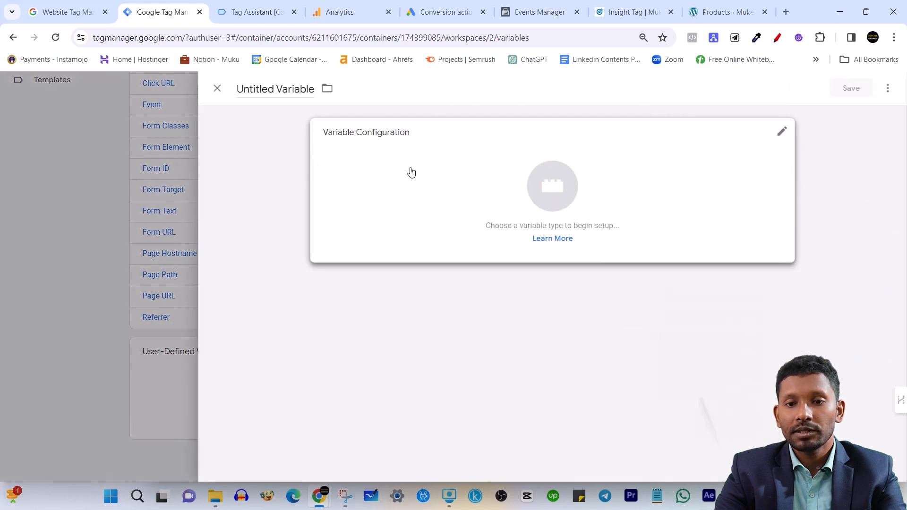
click(407, 172)
scroll(737, 255, down, 3)
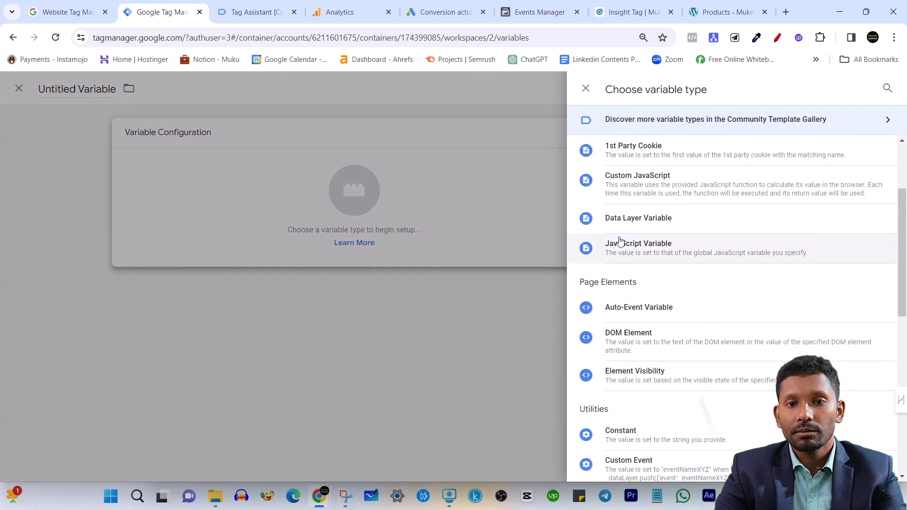
click(685, 228)
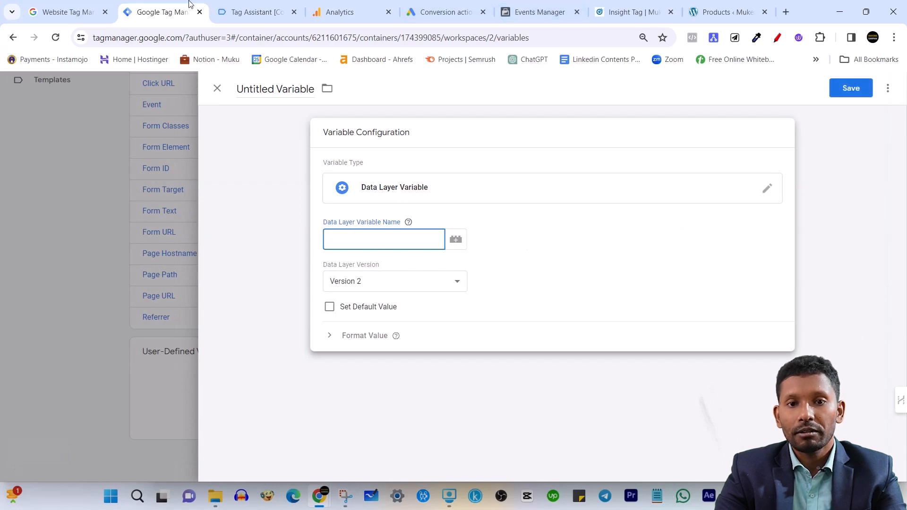
Copy the ecommerce key from Tag Assistant's data layer and enter "ecommerce." as the start of the Data Layer Variable Name
click(257, 5)
double_click(158, 291)
key(ctrl+c)
click(158, 12)
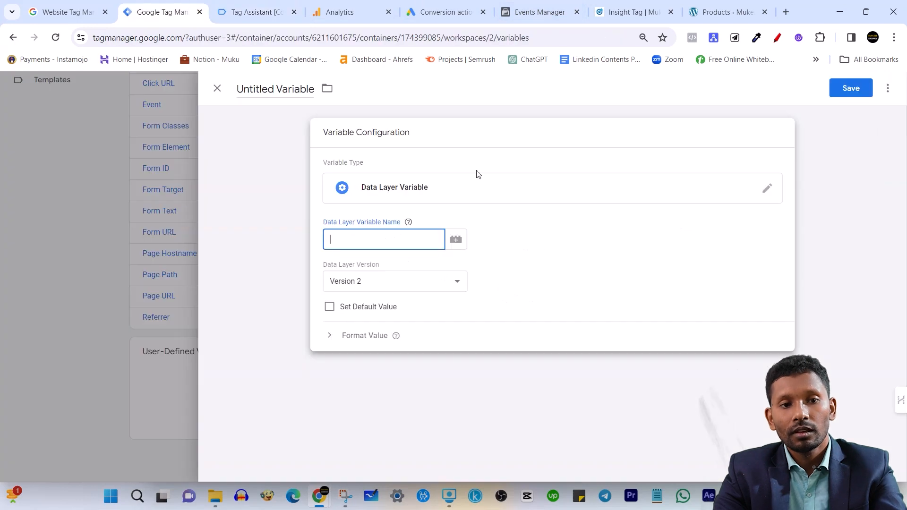
key(ctrl+v)
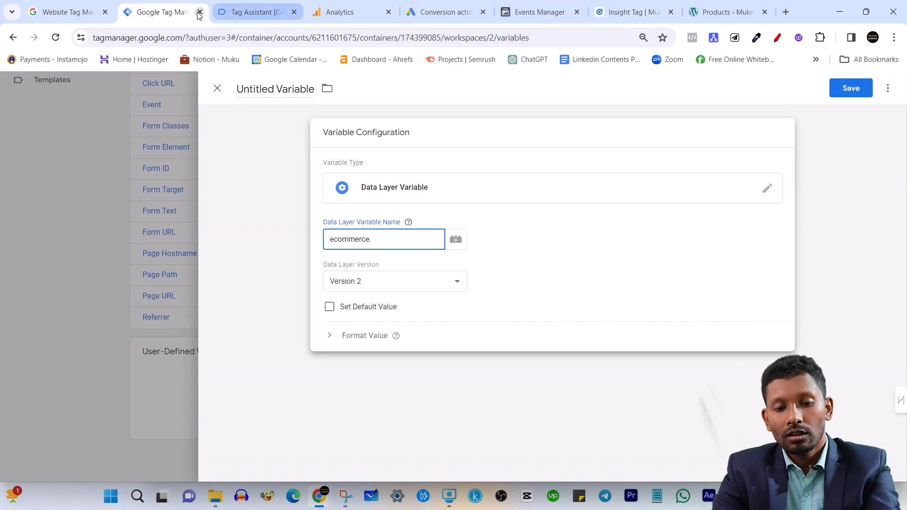
Copy the currencyCode key from Tag Assistant and complete the Data Layer Variable Name as ecommerce.currencyCode
click(253, 12)
click(159, 299)
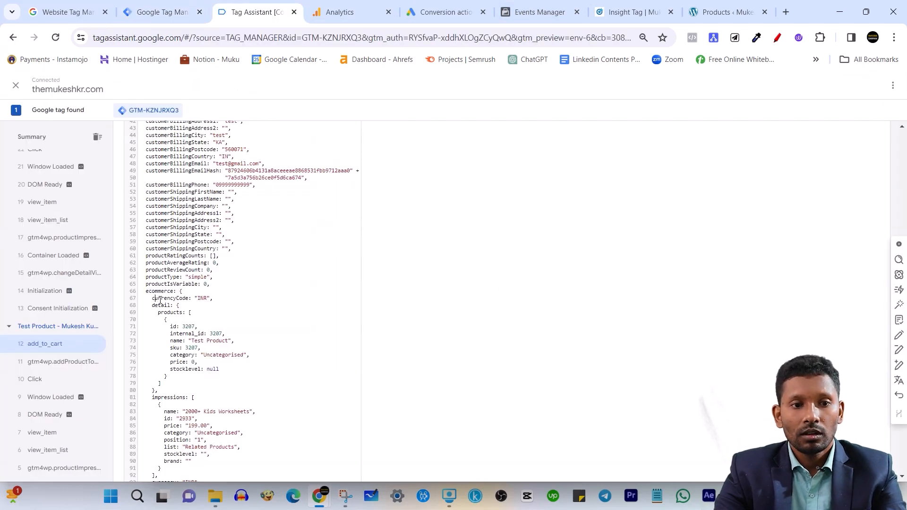
drag(153, 299, 189, 300)
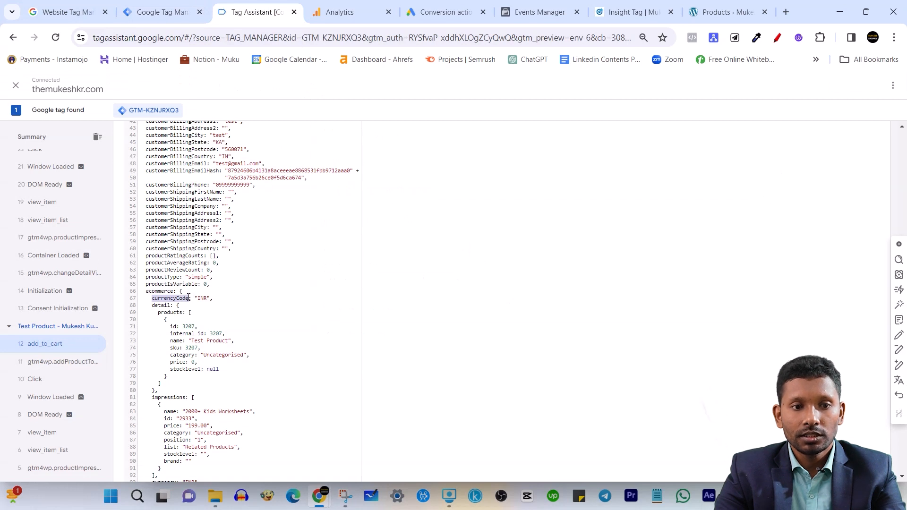
right_click(181, 298)
click(207, 310)
click(194, 5)
key(ctrl+v)
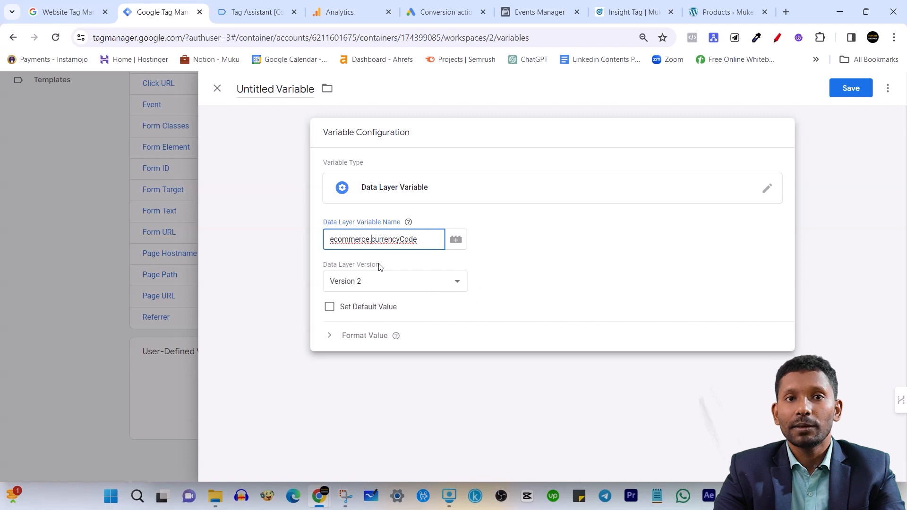
Save the new data layer variable under the name currencyCode
double_click(400, 238)
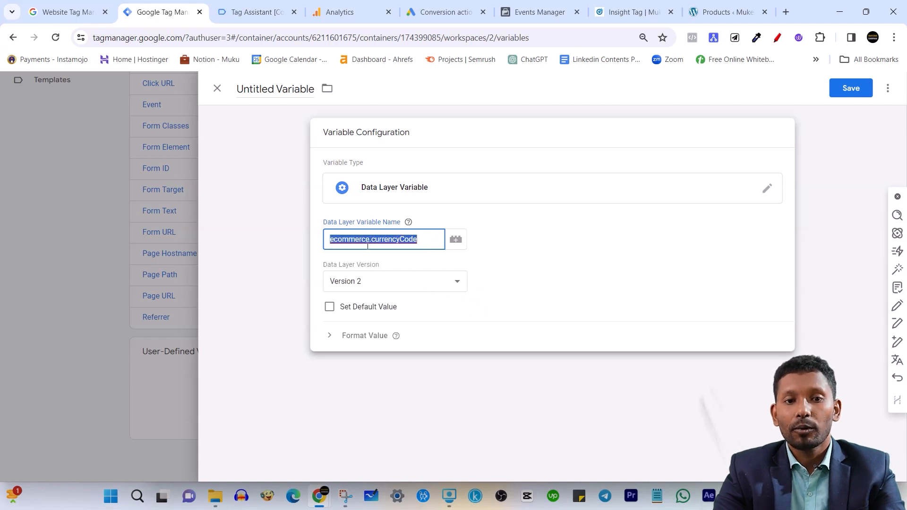
click(337, 239)
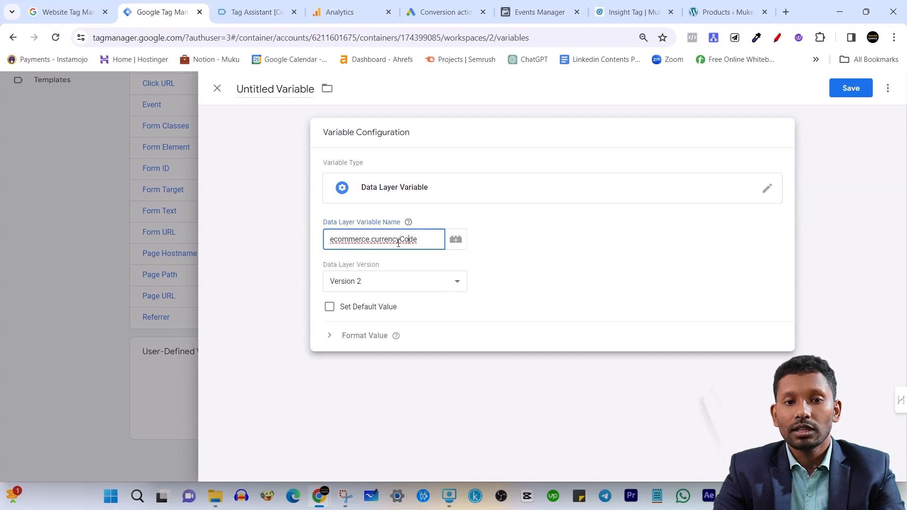
click(846, 88)
text(currencyCode)
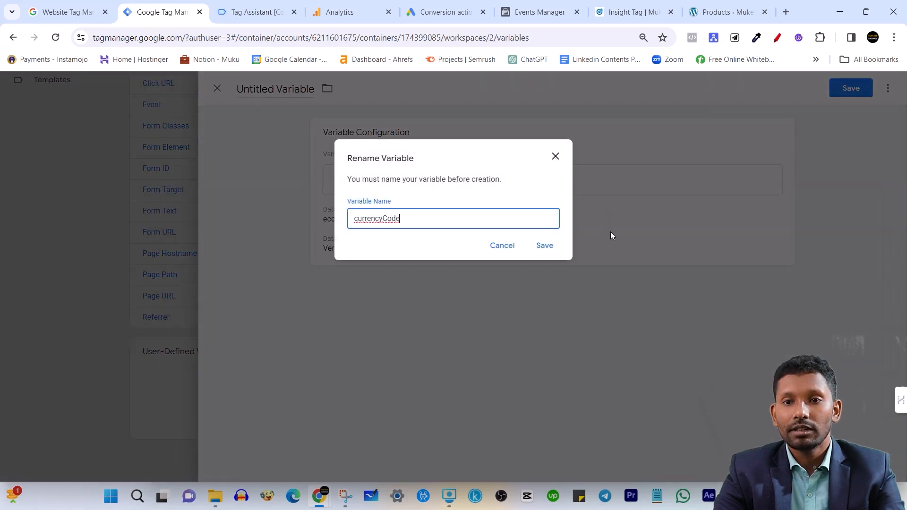
click(546, 250)
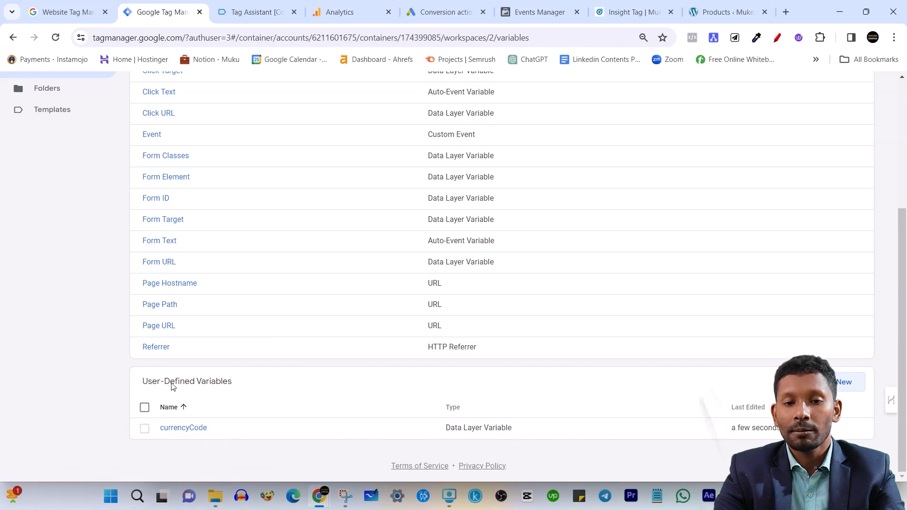
scroll(494, 364, up, 4)
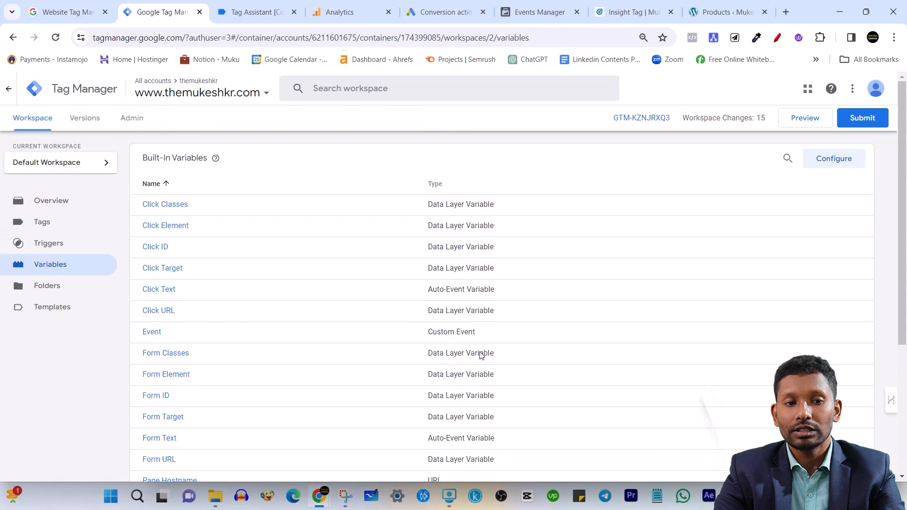
Create a new trigger in the workspace and choose Custom Event as its trigger type
click(61, 246)
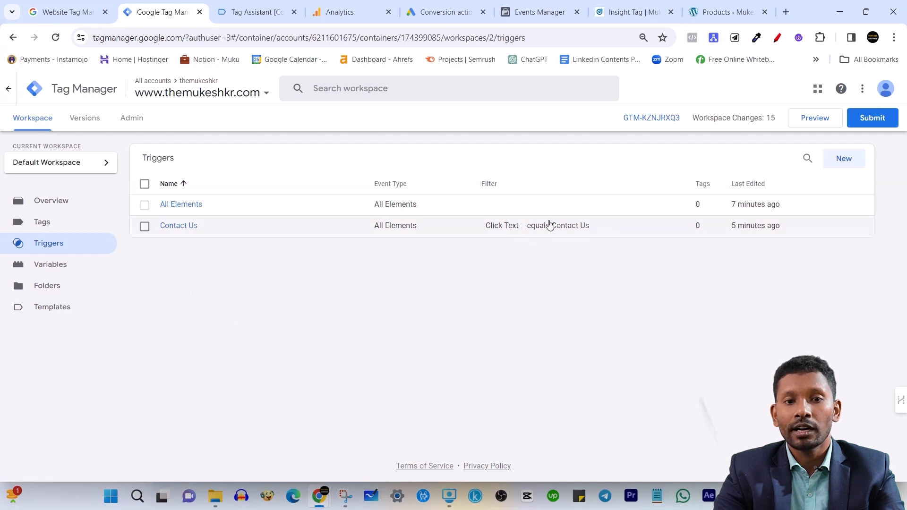
click(844, 159)
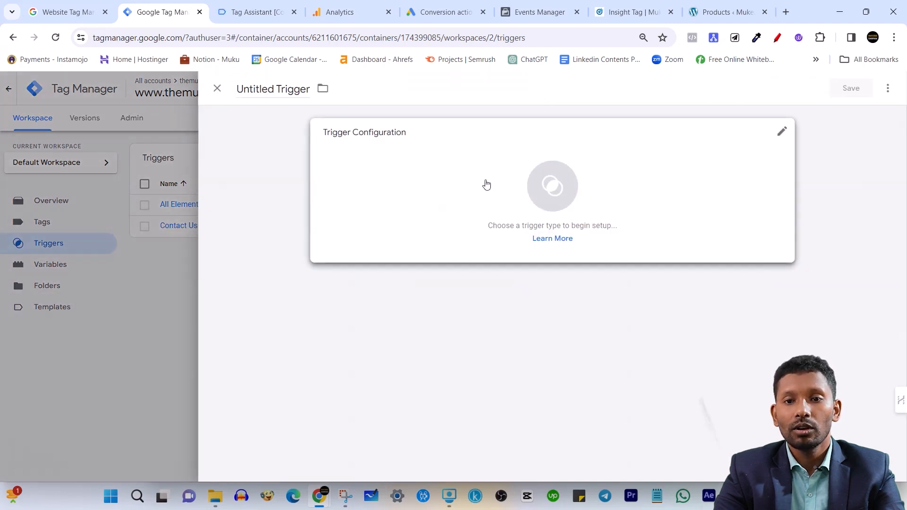
click(473, 183)
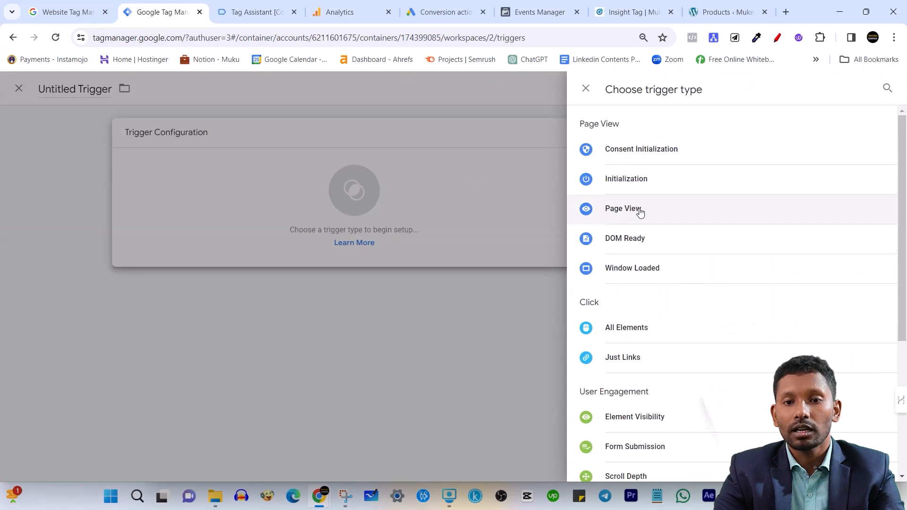
scroll(646, 279, down, 4)
scroll(637, 316, up, 4)
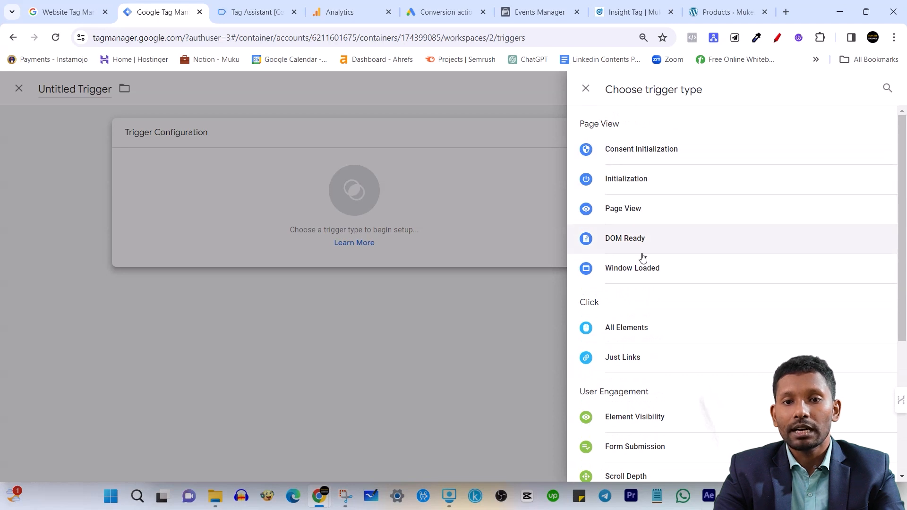
scroll(689, 406, down, 1)
scroll(690, 406, down, 2)
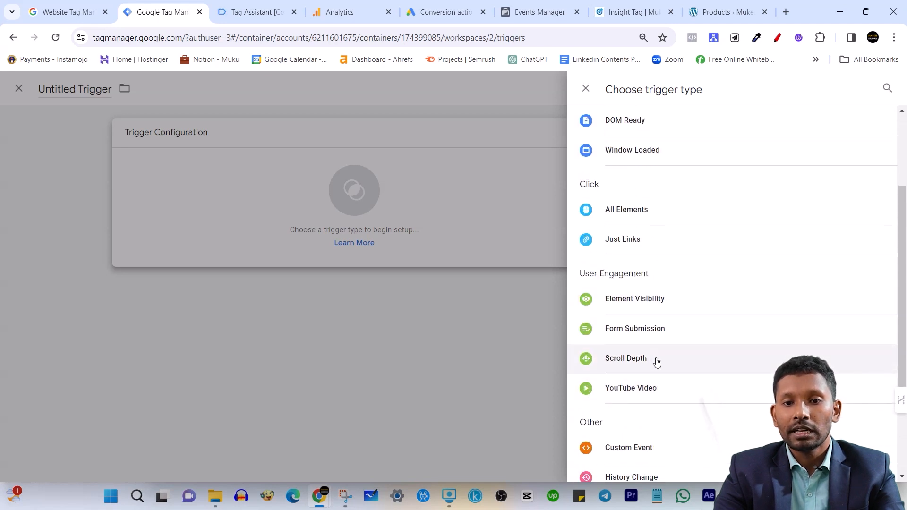
scroll(655, 362, down, 2)
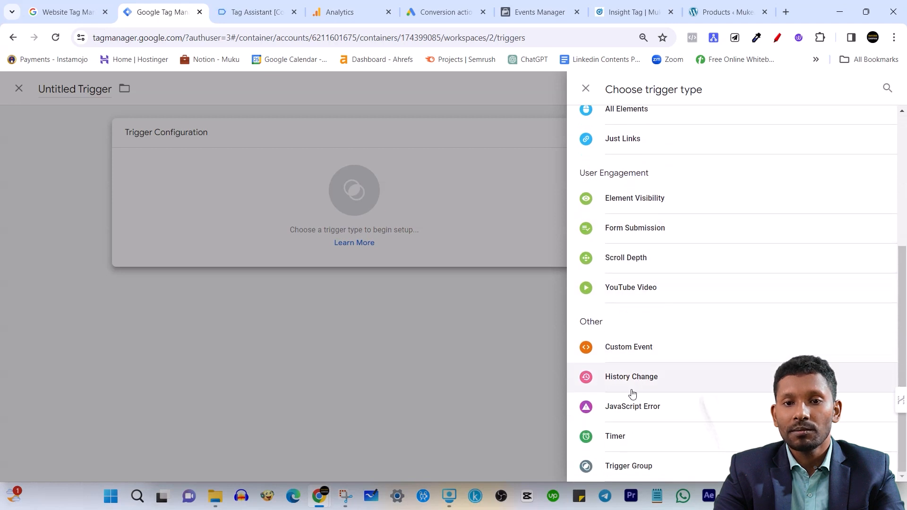
scroll(678, 335, up, 2)
scroll(679, 335, up, 2)
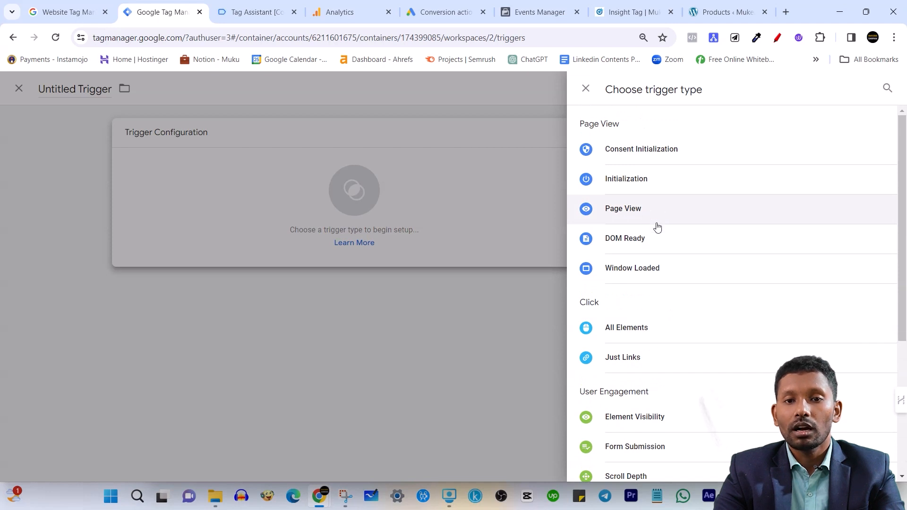
scroll(633, 301, down, 5)
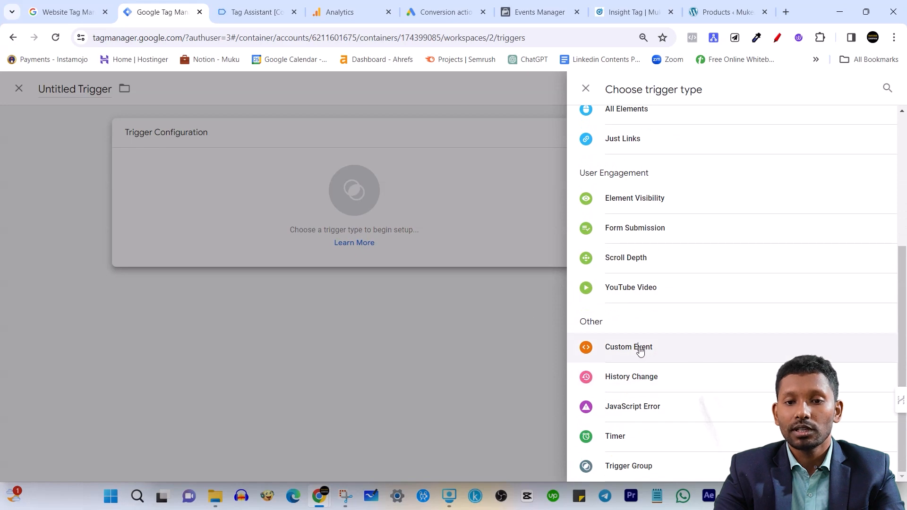
click(636, 347)
Switch to Tag Assistant, copy the add_to_cart event name from the data layer and check the event's _event variable
click(255, 12)
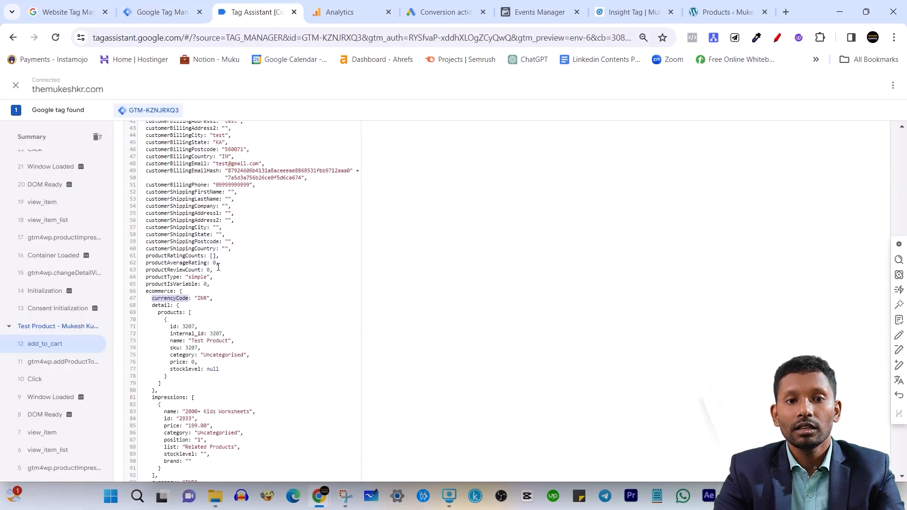
scroll(215, 270, up, 10)
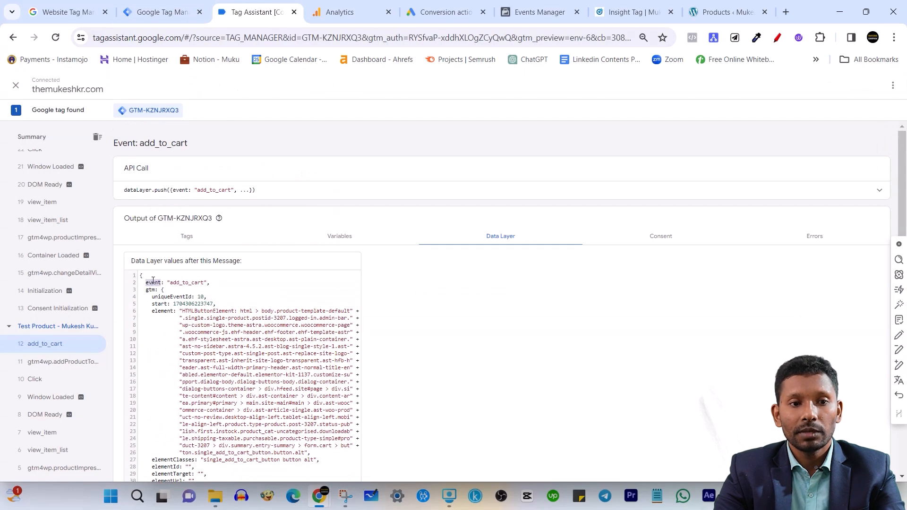
click(155, 282)
click(183, 311)
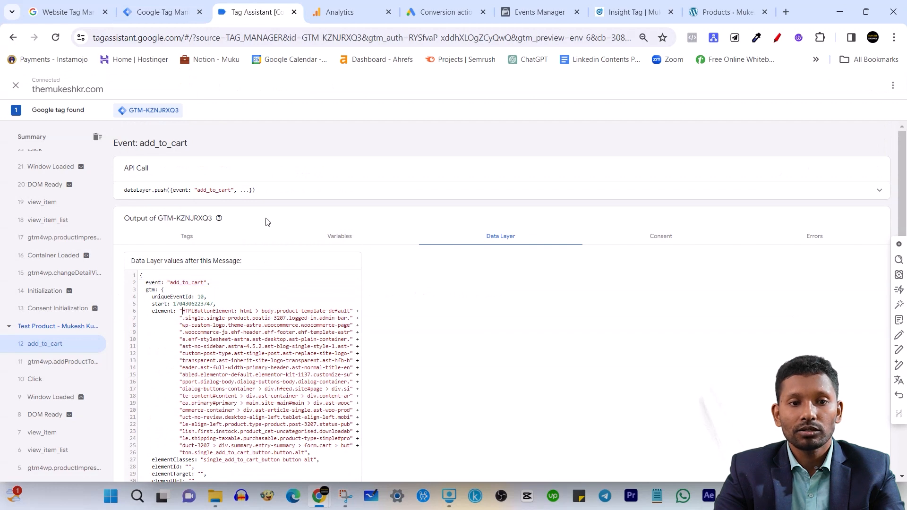
drag(171, 283, 191, 283)
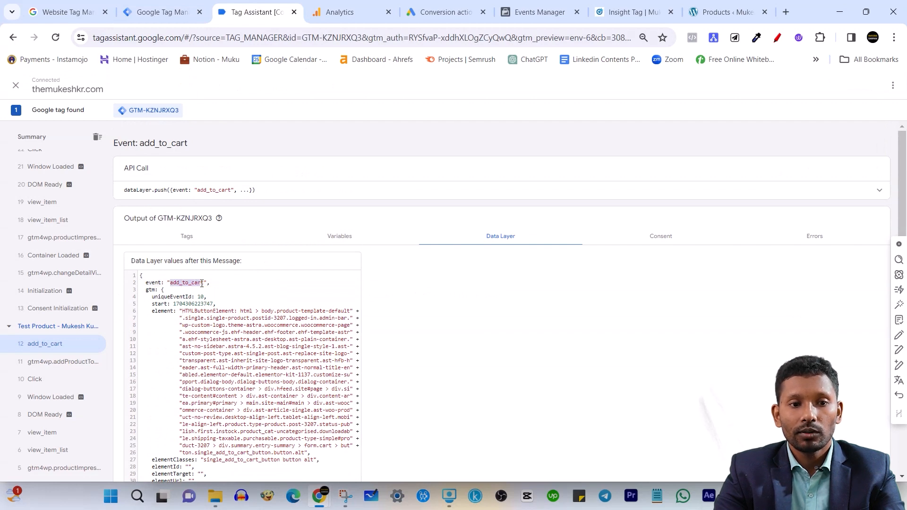
right_click(197, 282)
click(223, 301)
click(337, 237)
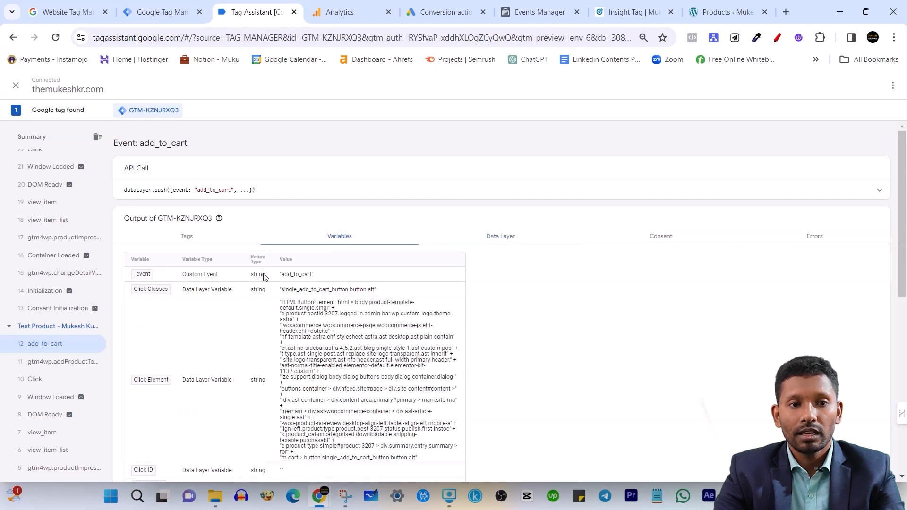
mouse_move(284, 277)
mouse_down()
mouse_move(298, 277)
mouse_move(285, 274)
mouse_up()
Return to Tag Manager, enter add_to_cart as the custom event name and save the trigger under the name add_to_cart
key(ctrl+shift+Tab)
click(461, 239)
key(ctrl+v)
click(849, 89)
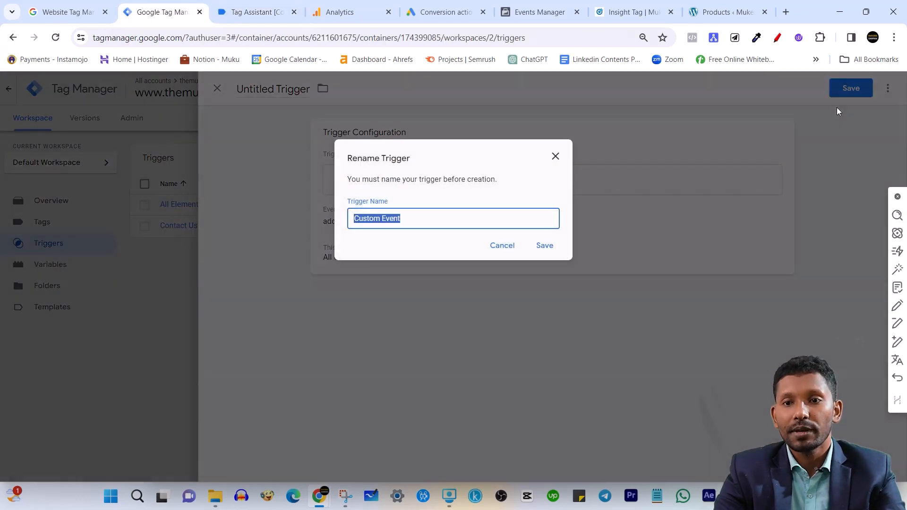
key(ctrl+v)
click(544, 245)
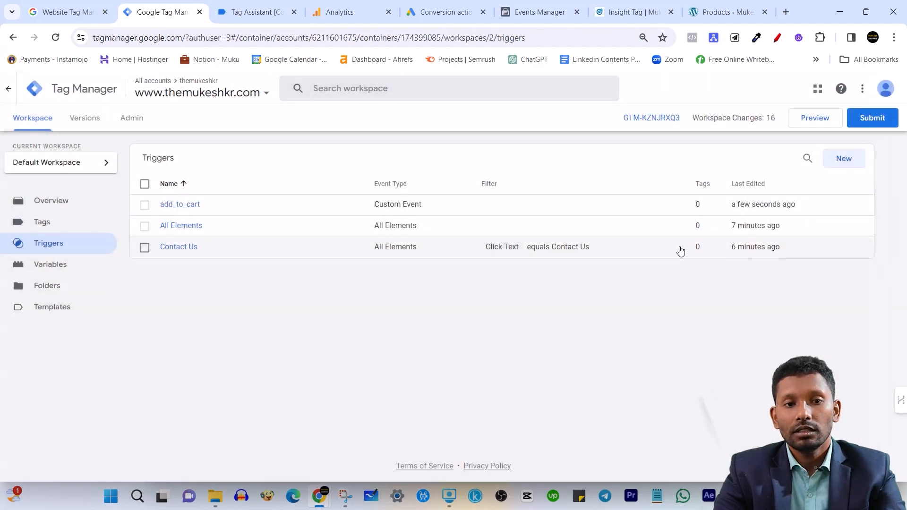
Review the built-in and user-defined variables, including currencyCode, and return to the triggers list
click(55, 266)
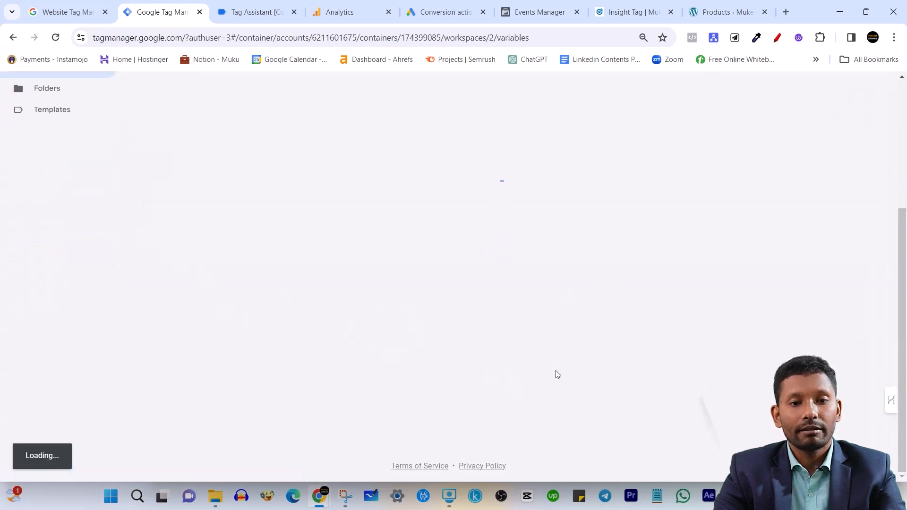
scroll(448, 358, down, 4)
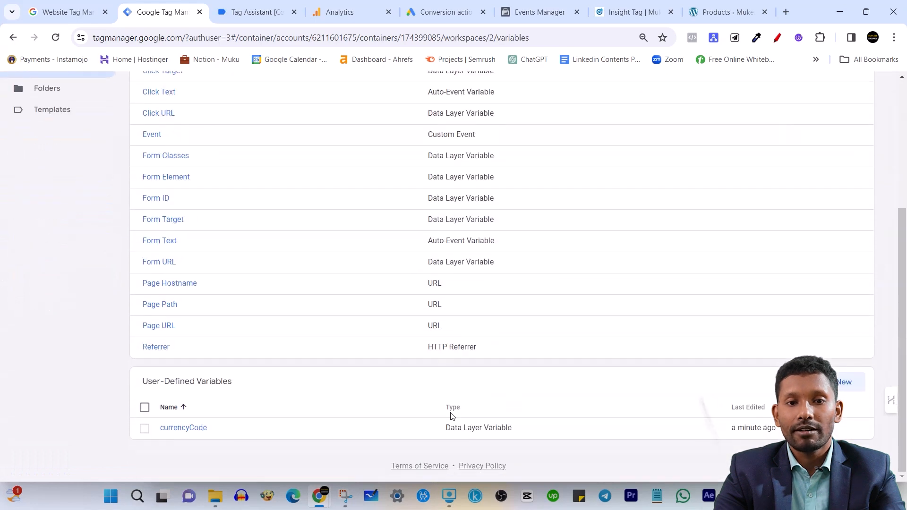
scroll(745, 356, up, 4)
scroll(737, 361, down, 4)
scroll(604, 405, up, 5)
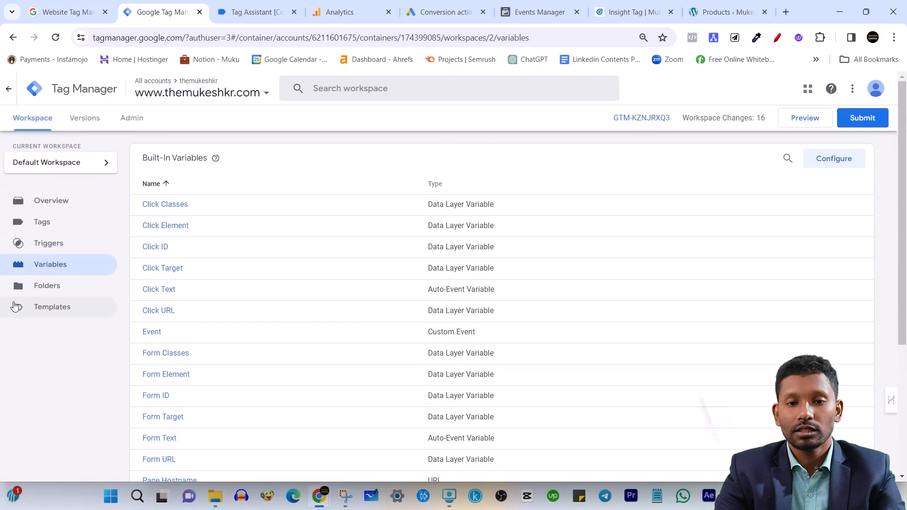
click(73, 244)
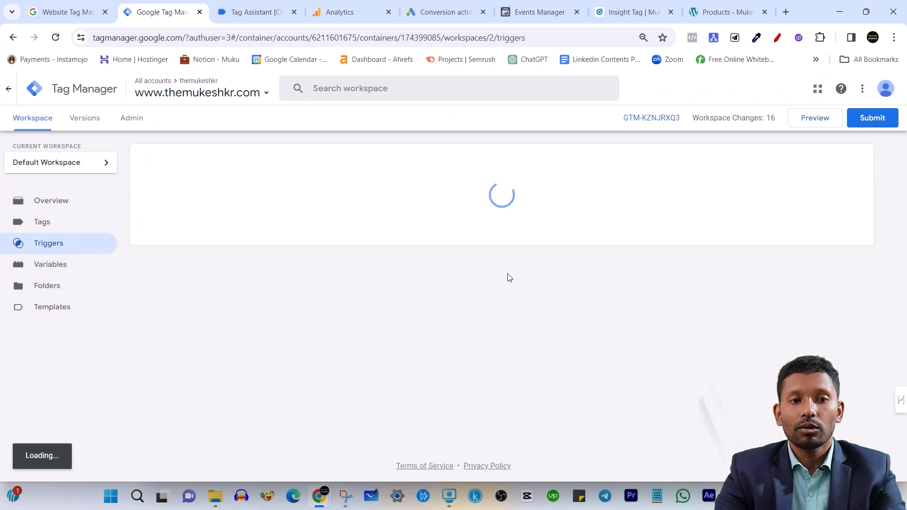
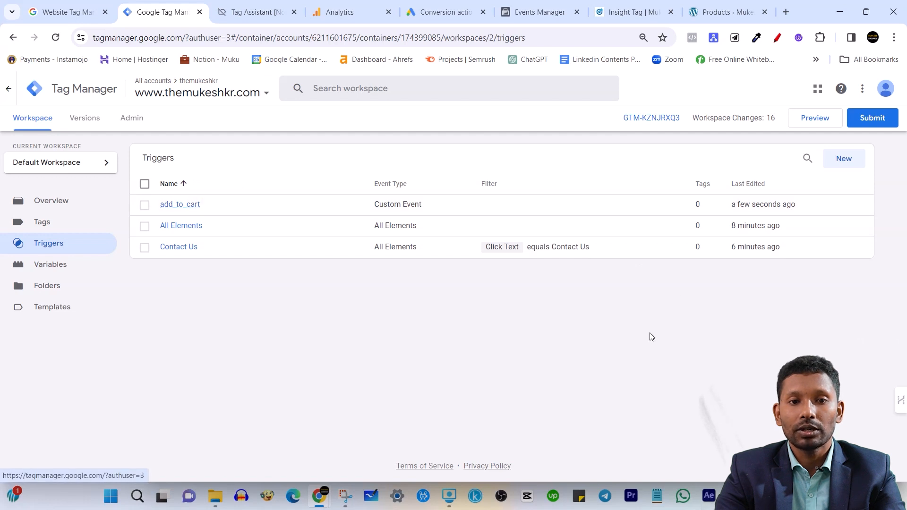
Create a new tag in the workspace, look through the available tag types and choose Google Tag under Google Analytics
click(92, 229)
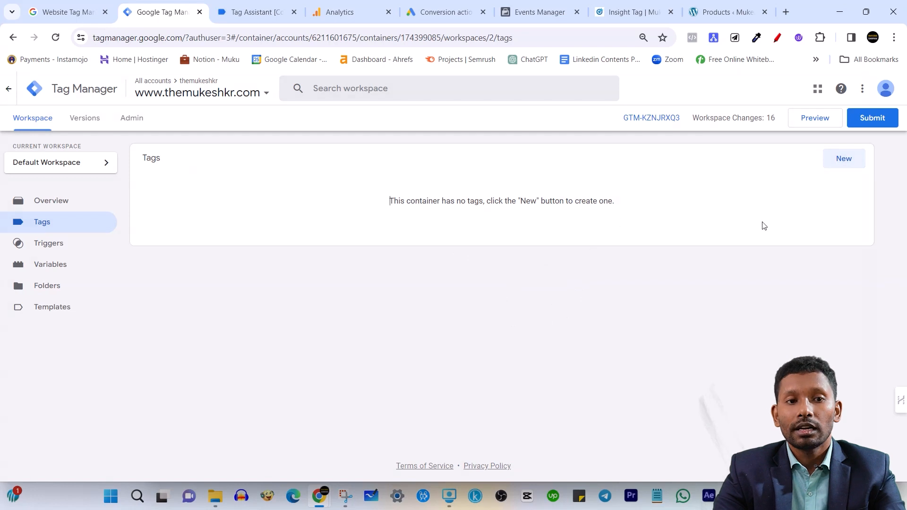
click(842, 161)
click(456, 158)
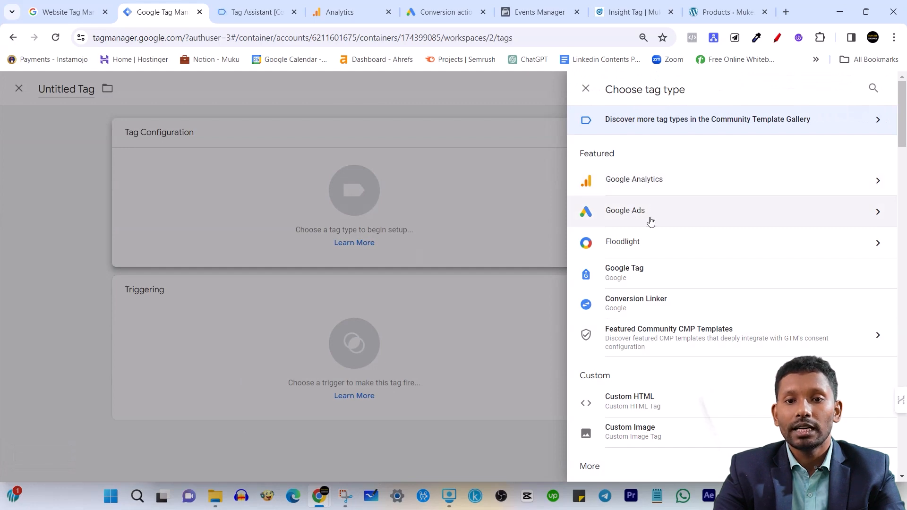
scroll(765, 325, down, 1)
scroll(672, 331, down, 20)
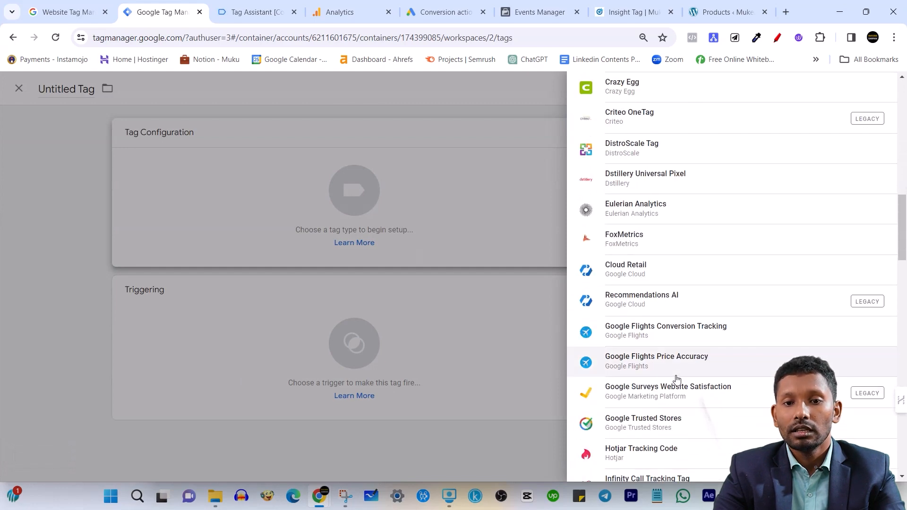
scroll(654, 374, down, 4)
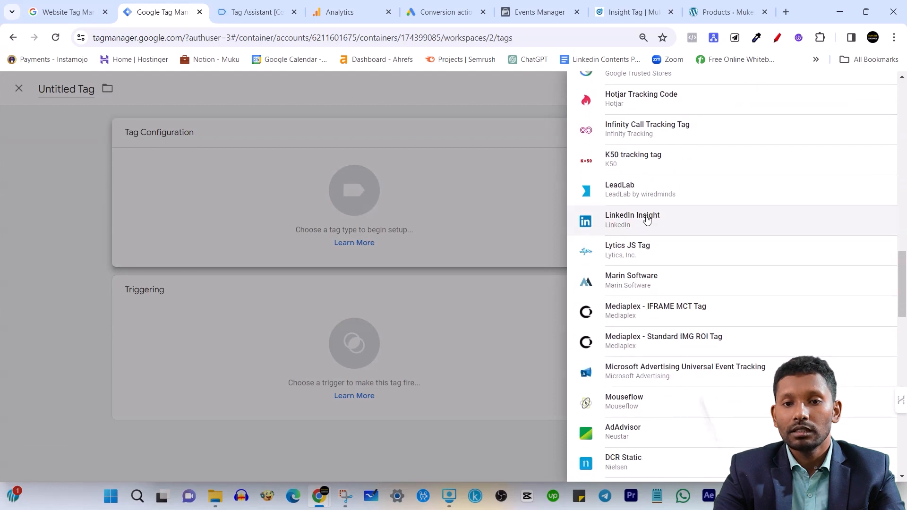
scroll(695, 228, up, 20)
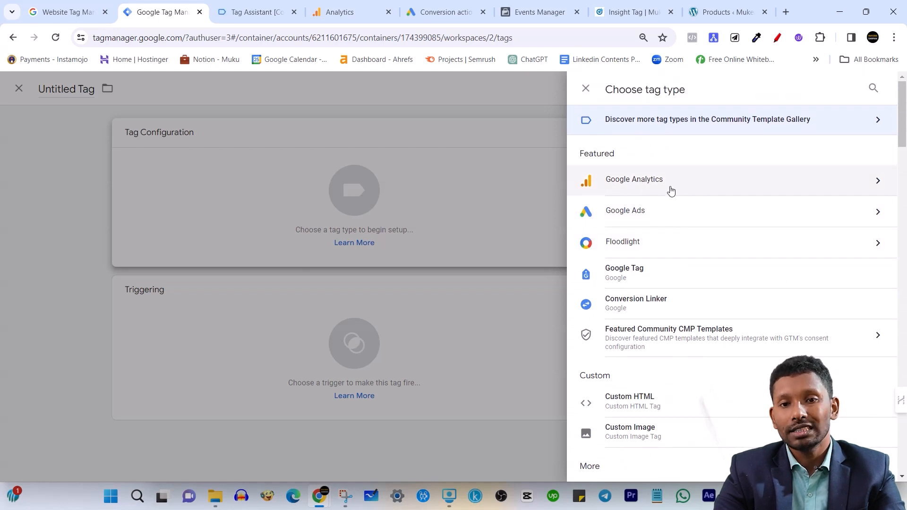
click(718, 186)
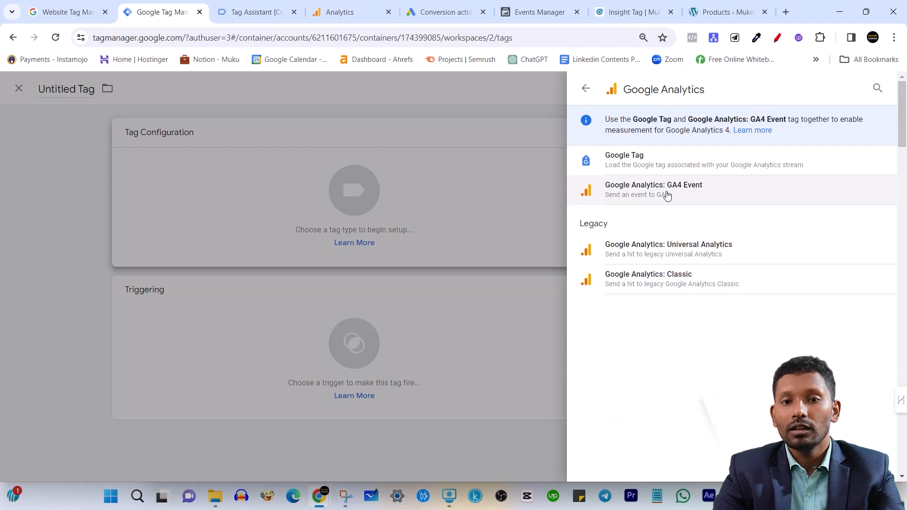
click(676, 158)
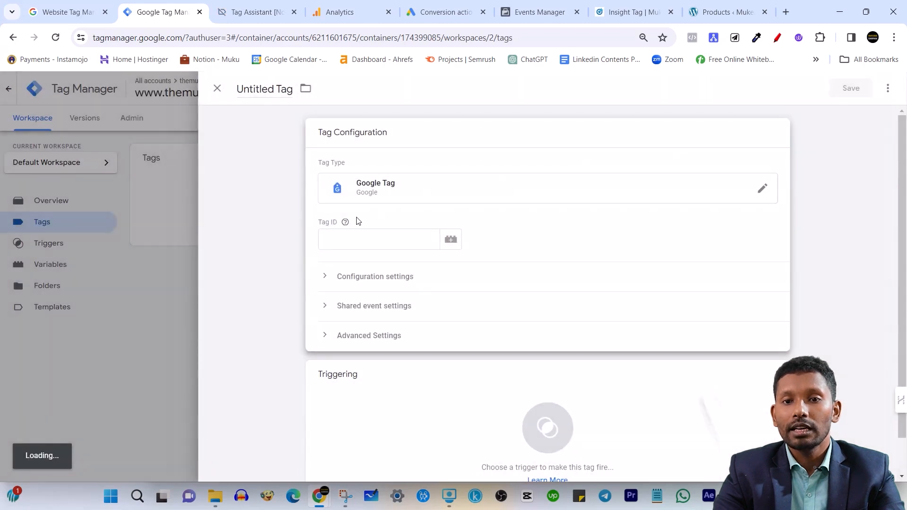
Switch to Google Analytics, open the themukeshkr web stream under the property's data streams and copy its measurement ID
click(351, 243)
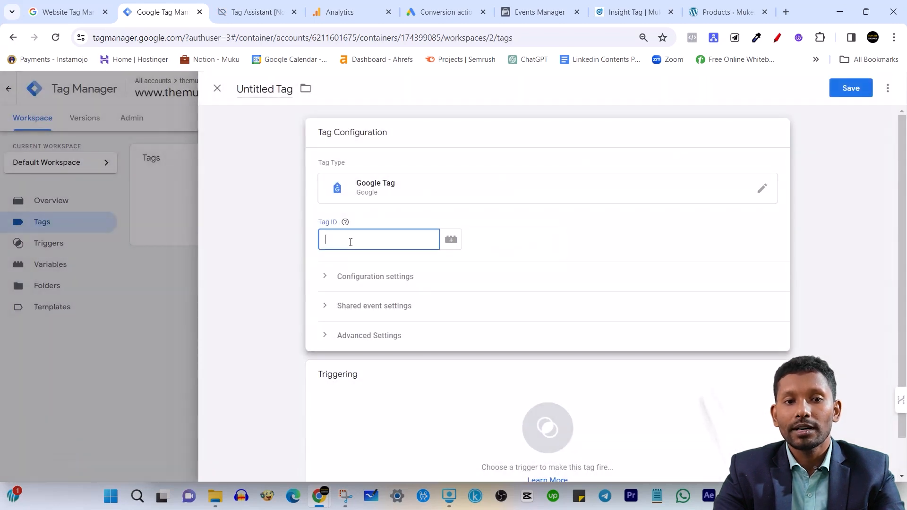
click(345, 12)
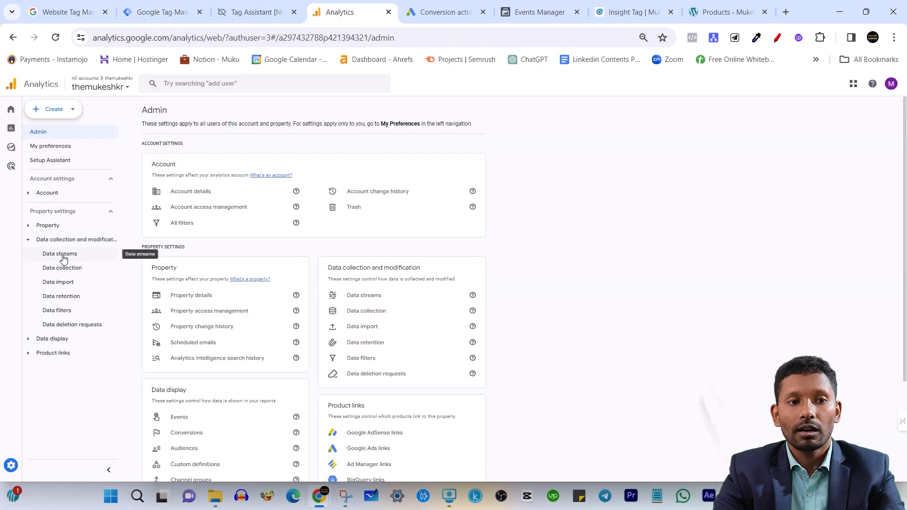
click(64, 258)
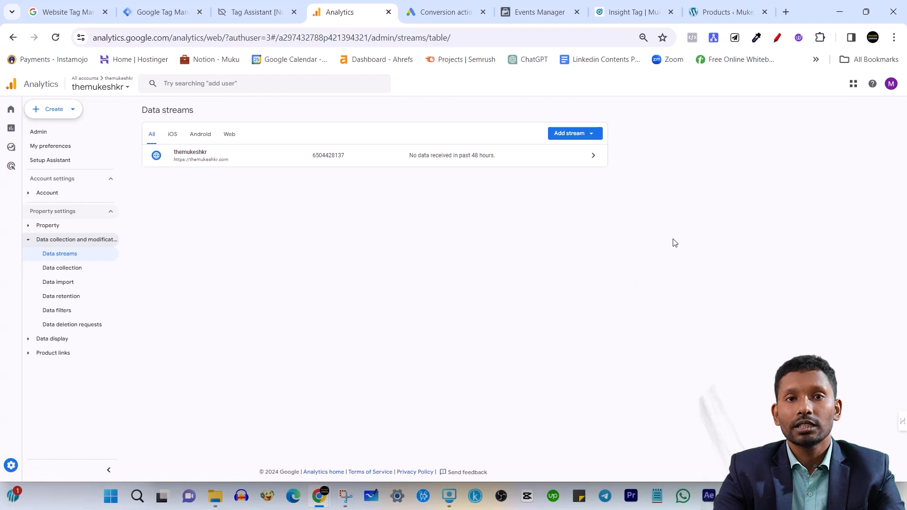
click(473, 159)
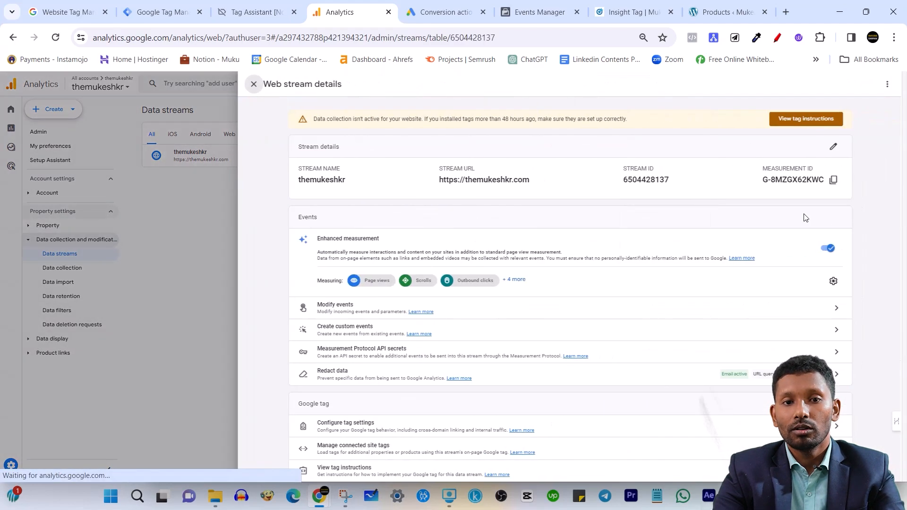
click(825, 181)
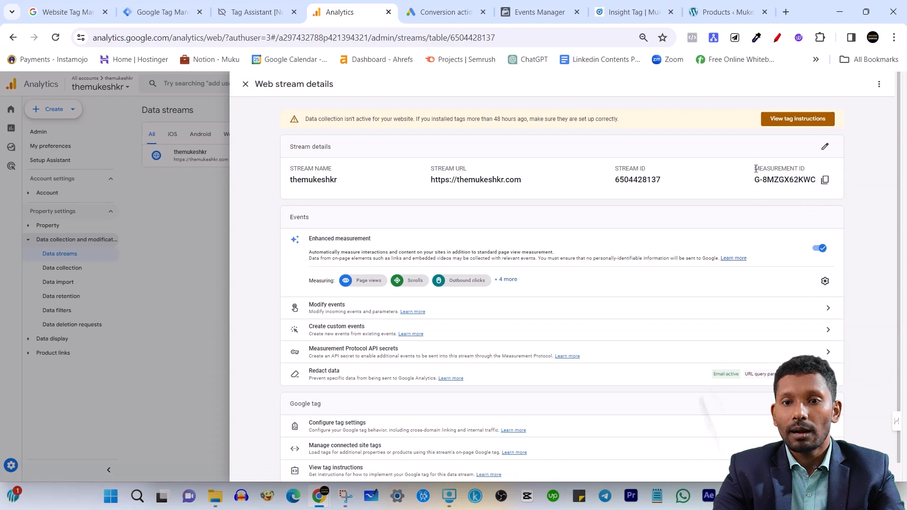
drag(754, 169, 805, 169)
click(825, 181)
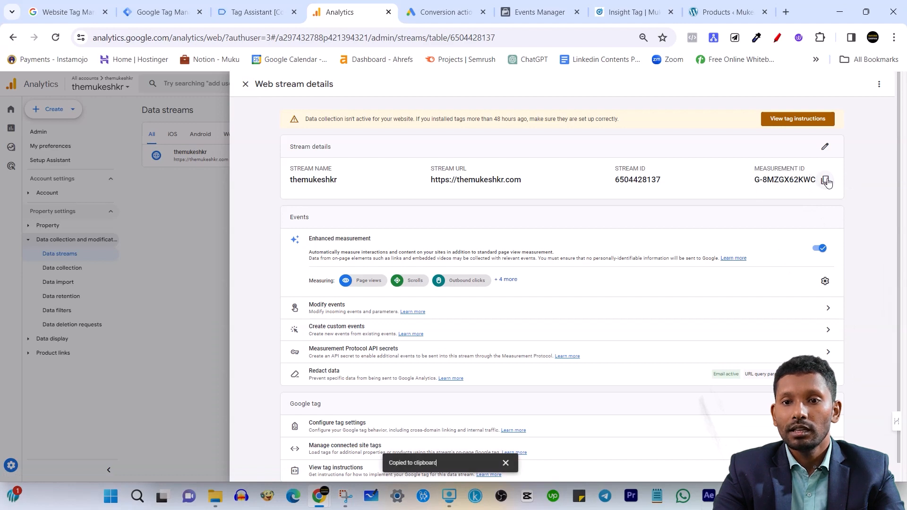
Return to Tag Manager and paste the copied measurement ID as the Tag ID
click(244, 12)
click(173, 9)
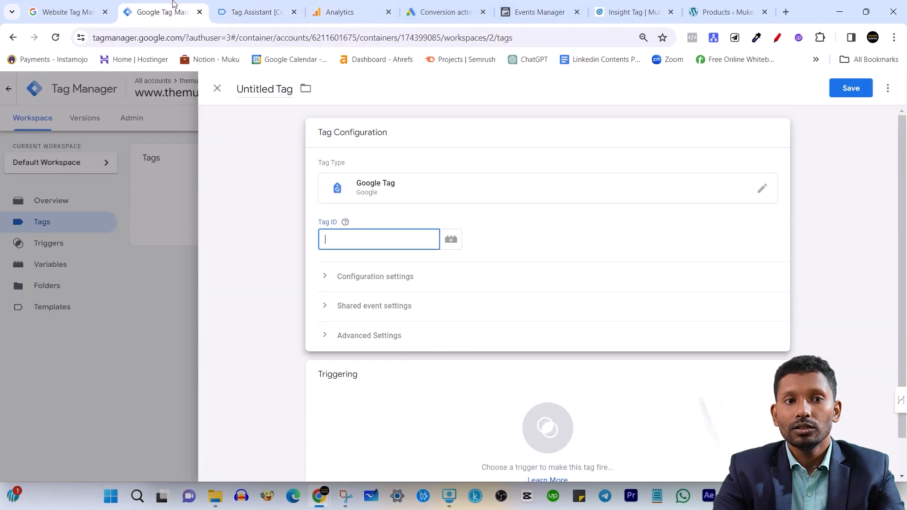
key(ctrl+v)
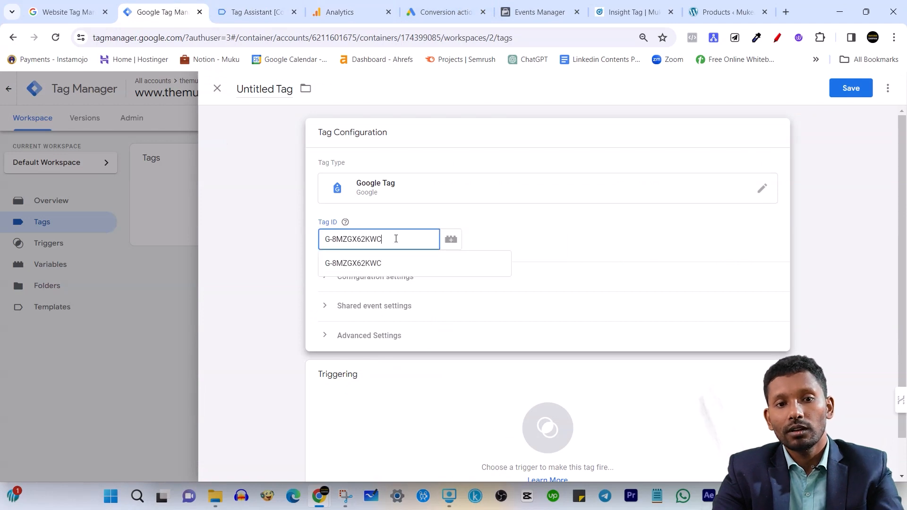
Make the tag fire on the All Pages trigger and save it under the name Google Tag
click(419, 407)
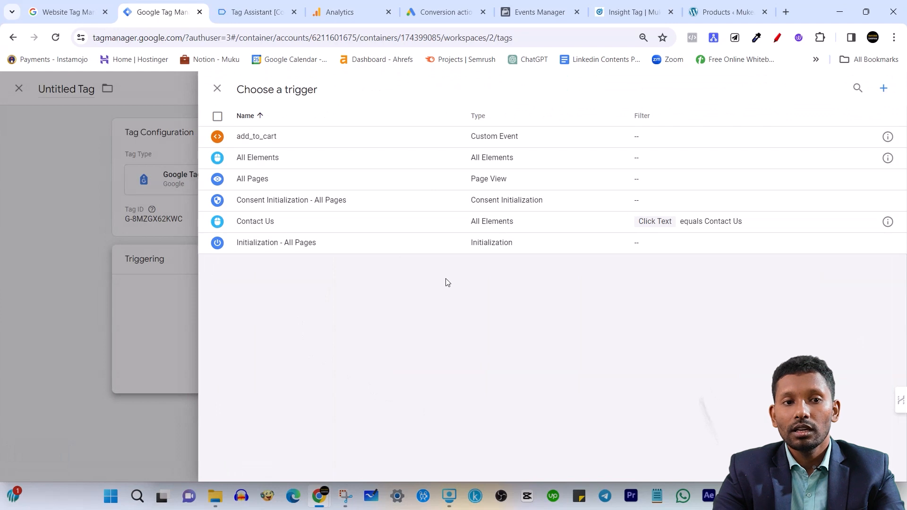
click(302, 183)
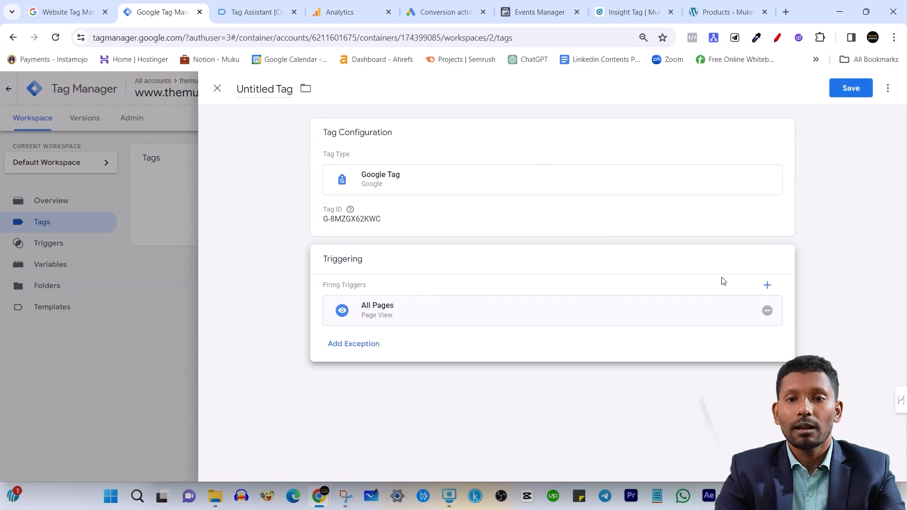
click(849, 89)
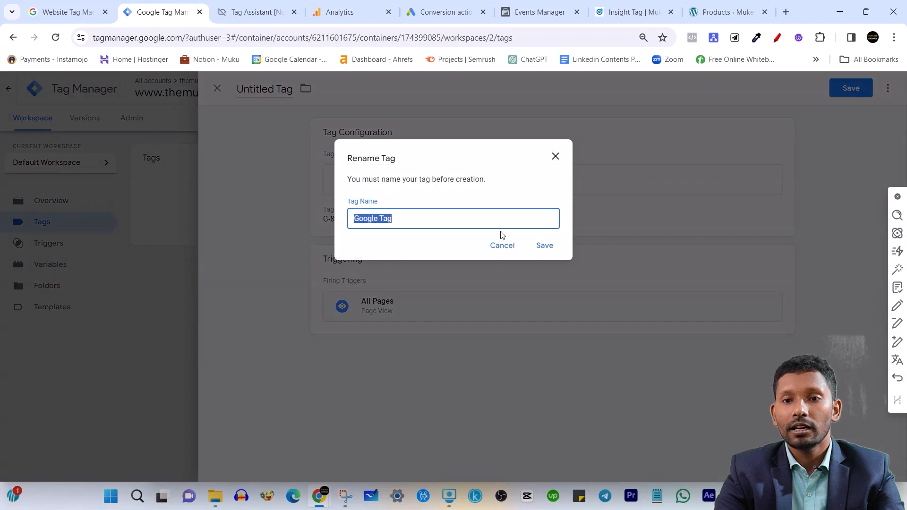
click(552, 251)
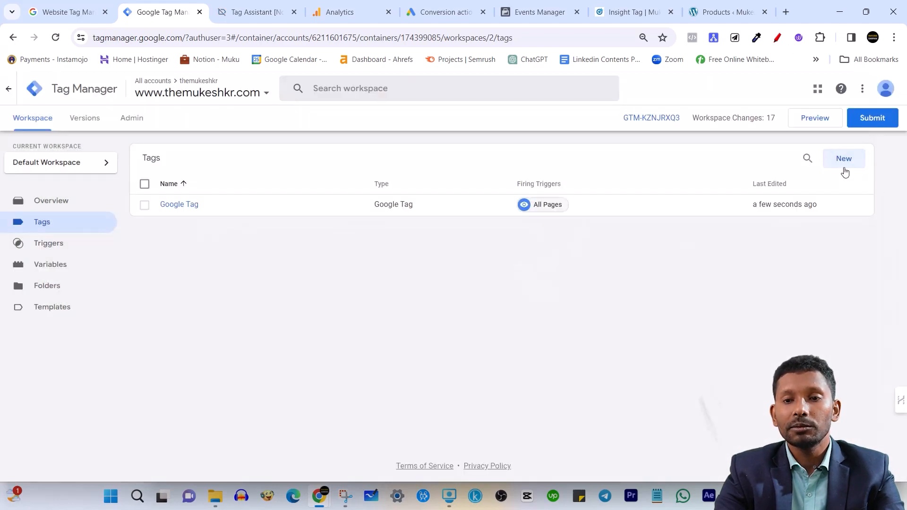
Create another new tag and choose Google Analytics: GA4 Event as its tag type
click(843, 162)
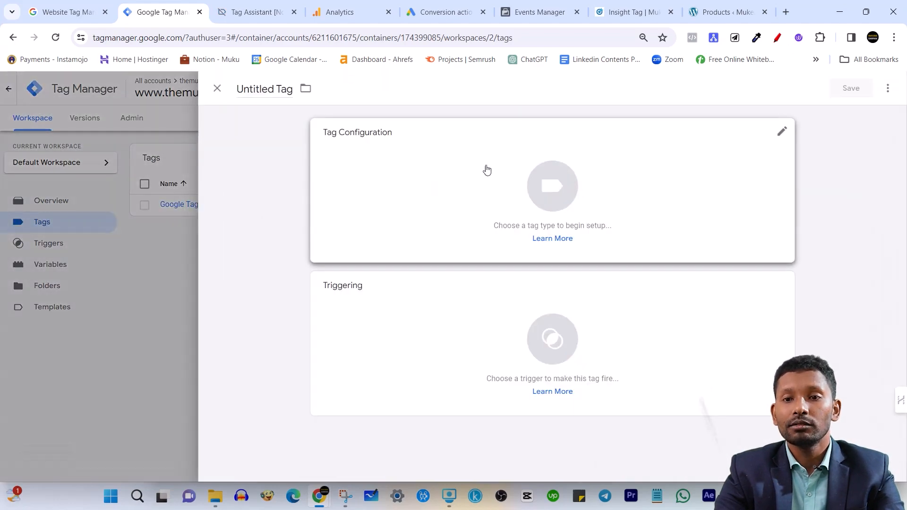
click(443, 170)
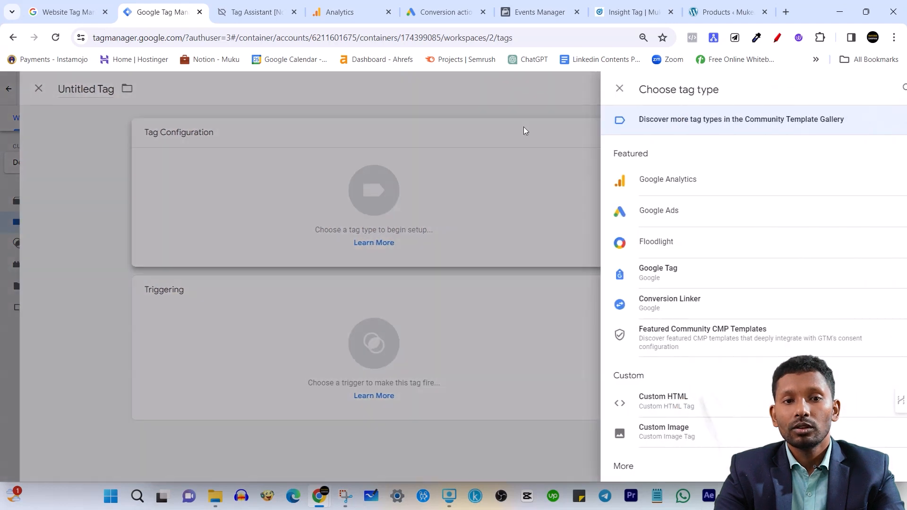
click(668, 192)
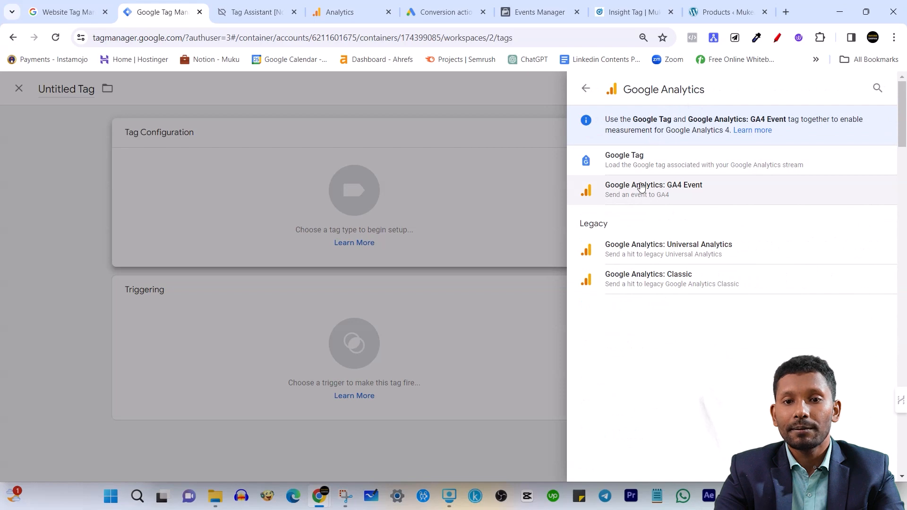
click(704, 195)
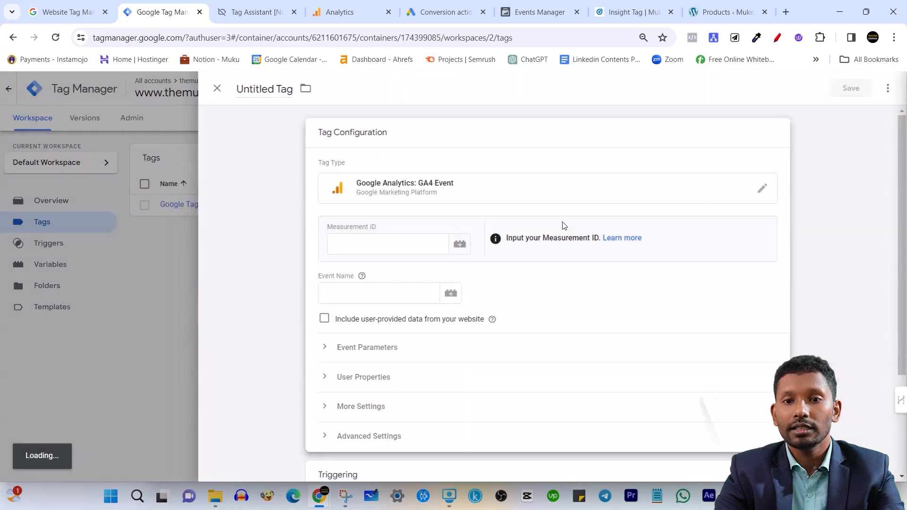
Paste the measurement ID into the GA4 event tag and enter add_to_cart as the event name
click(400, 239)
text(G-8MZGX62KWC)
click(406, 294)
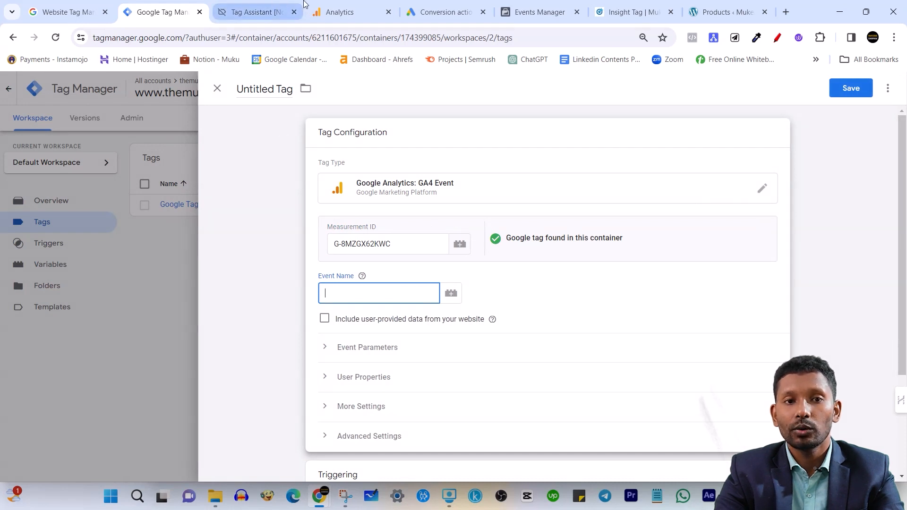
text(add_to_cart)
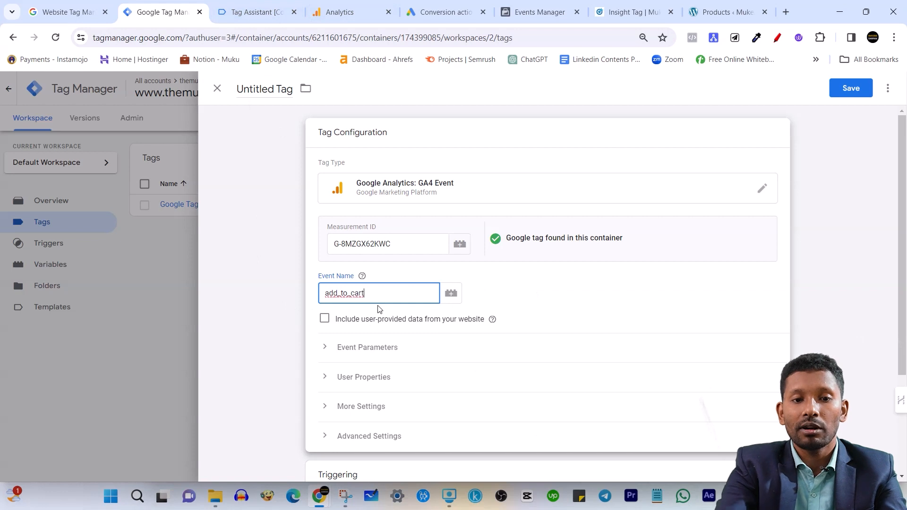
click(514, 281)
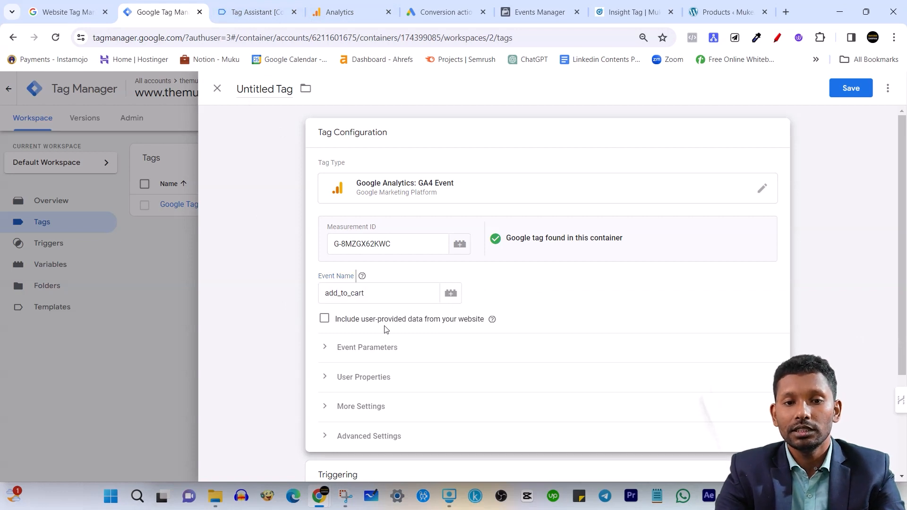
scroll(400, 318, down, 3)
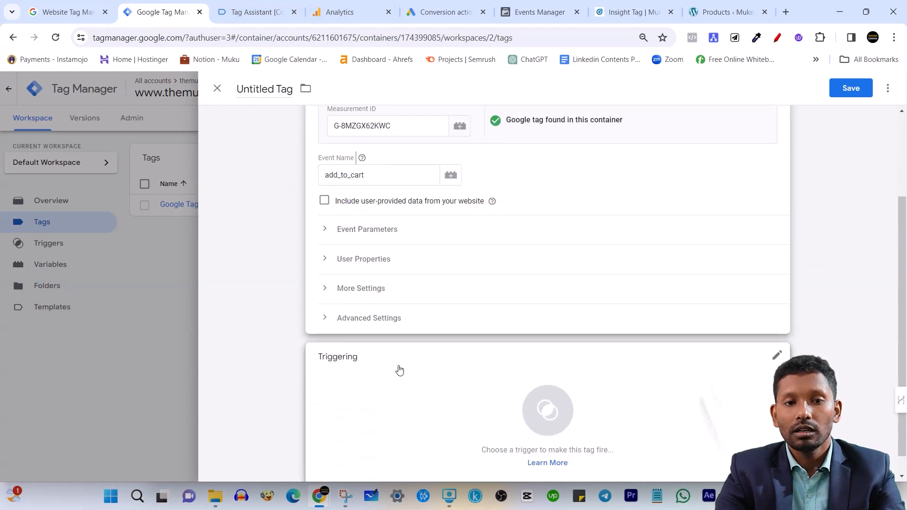
scroll(399, 371, down, 1)
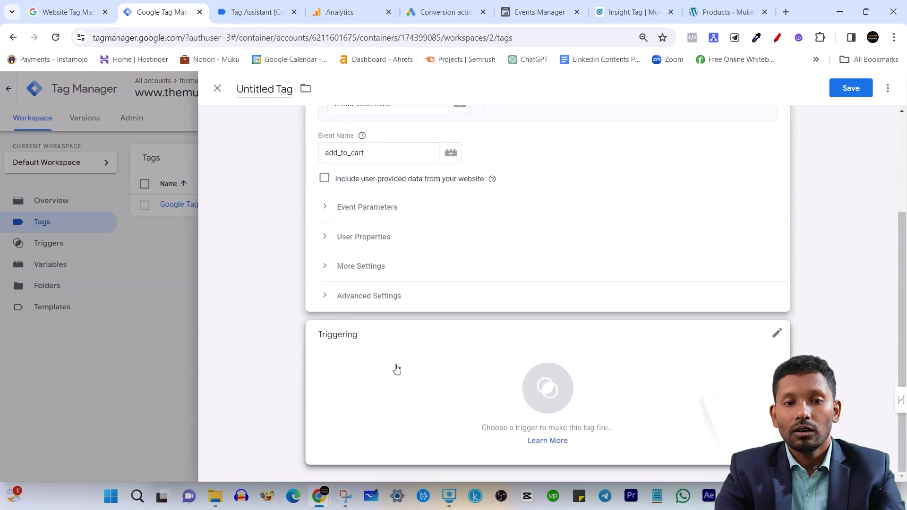
click(329, 209)
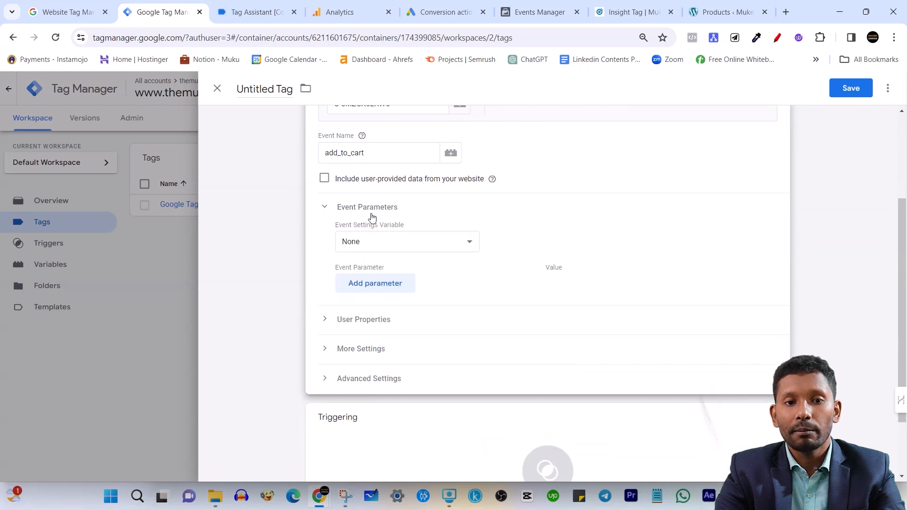
click(326, 208)
click(332, 241)
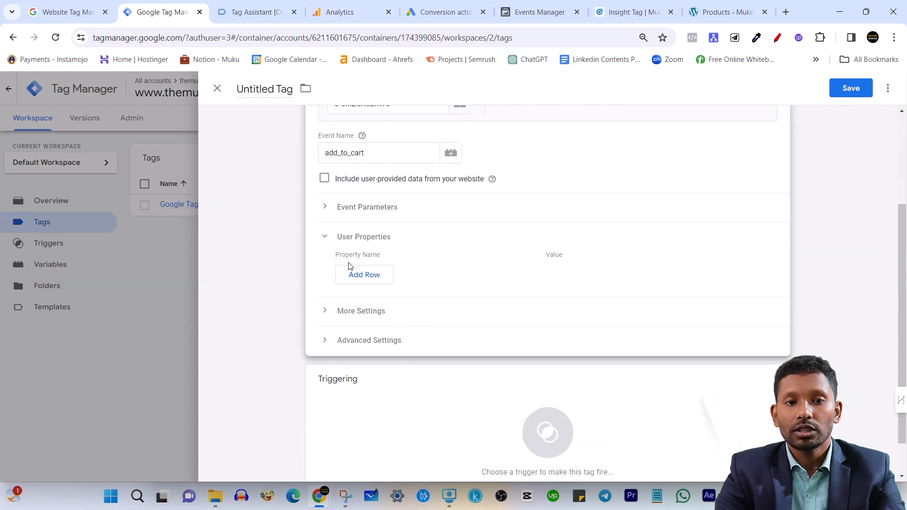
click(326, 236)
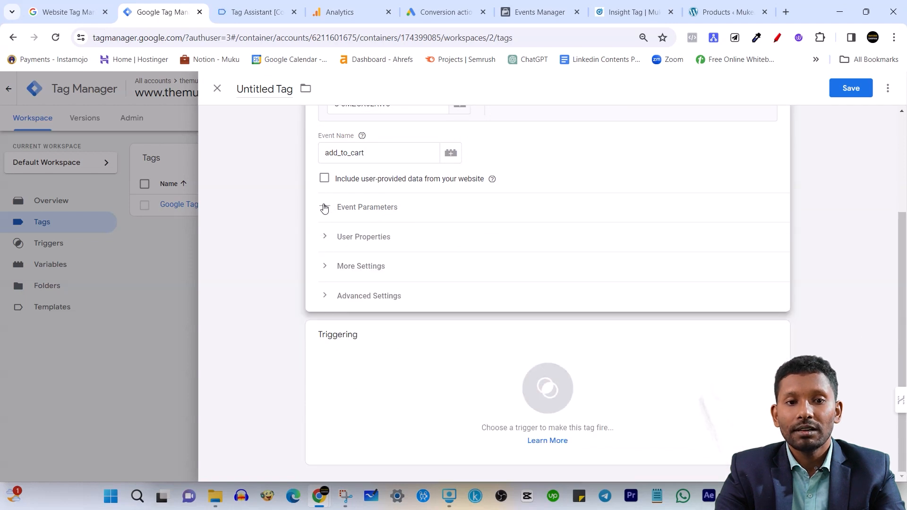
Add an event parameter named currency to the add_to_cart event tag
click(325, 208)
click(377, 283)
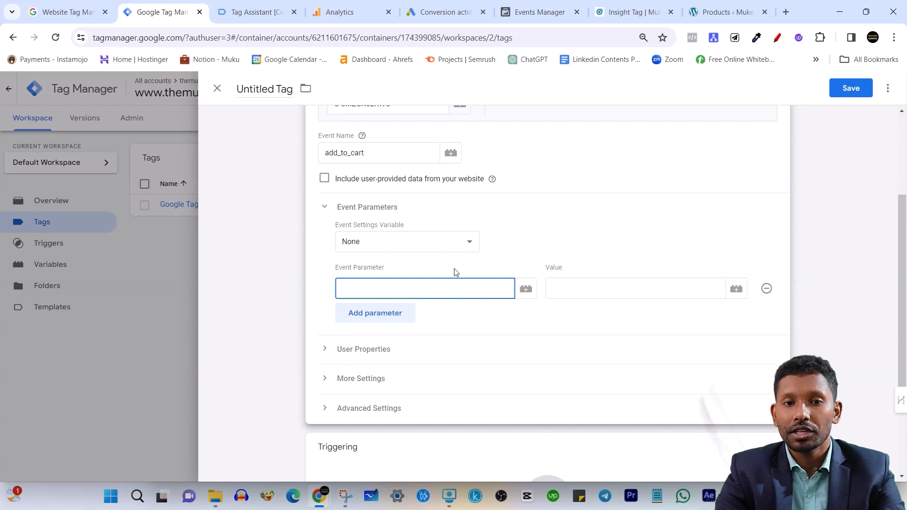
scroll(452, 270, up, 1)
click(328, 268)
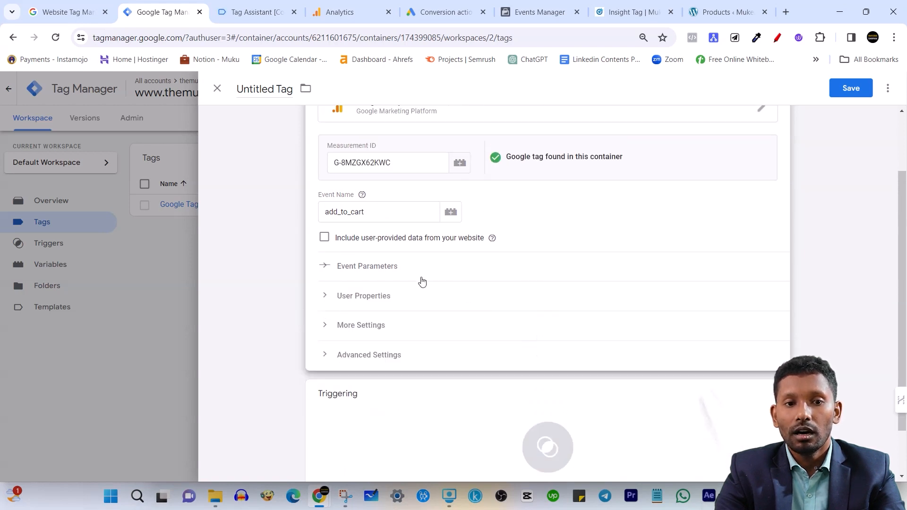
scroll(403, 279, down, 1)
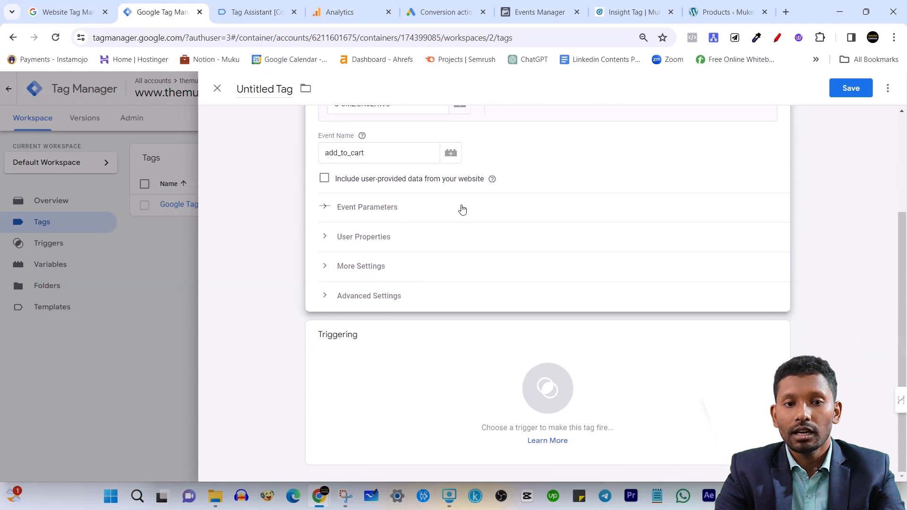
click(326, 207)
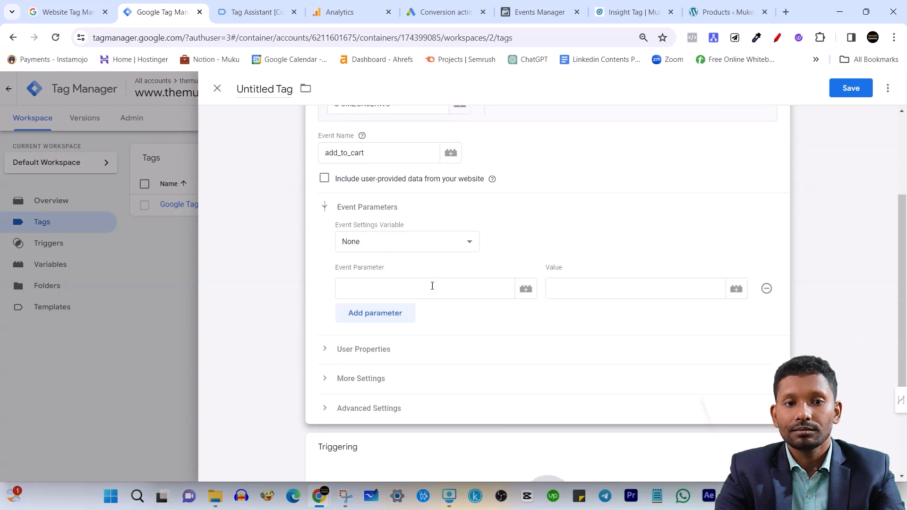
click(385, 284)
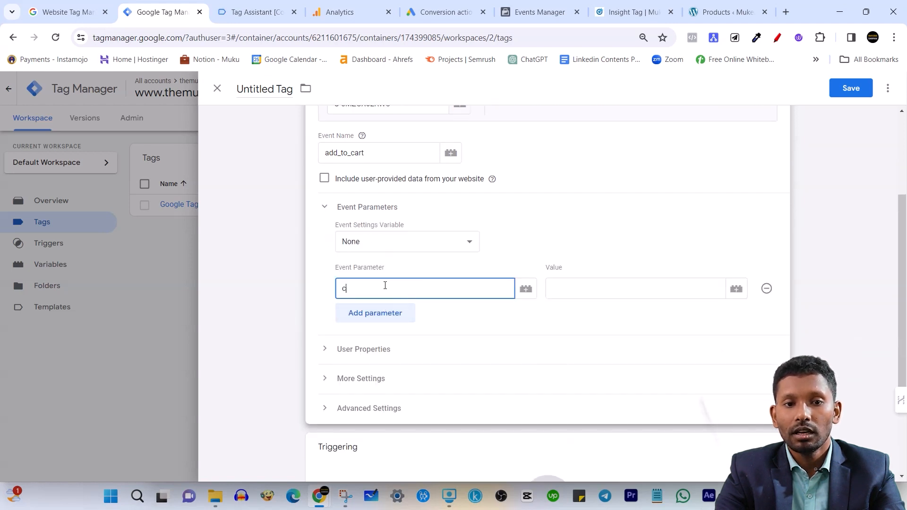
text(curre)
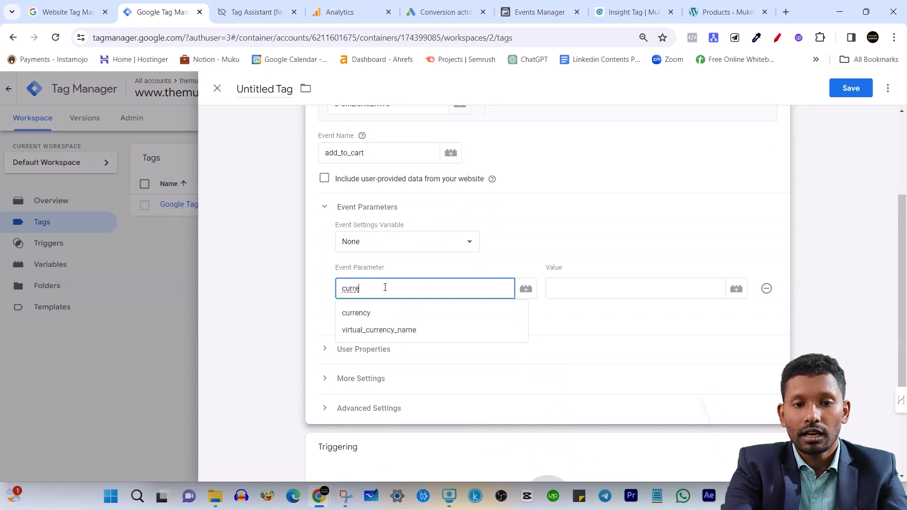
click(365, 312)
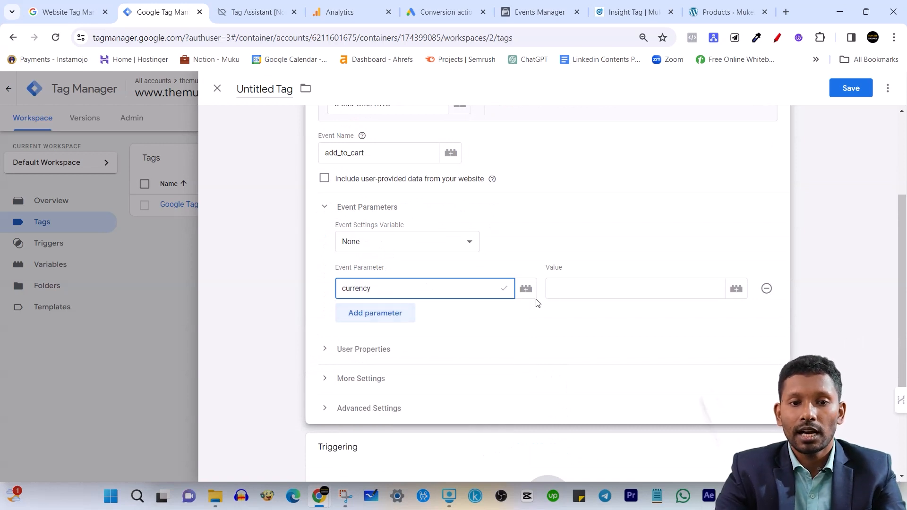
Set the currency parameter's value to the currencyCode data layer variable
click(580, 289)
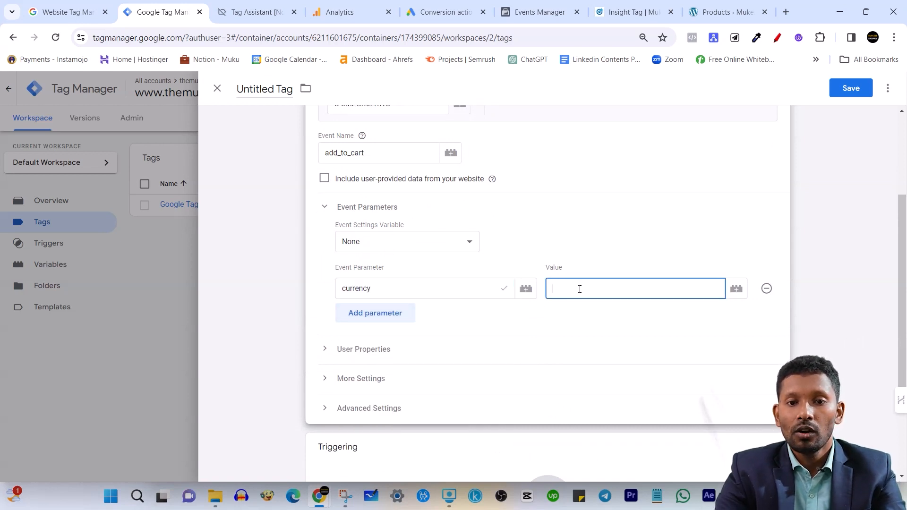
click(736, 289)
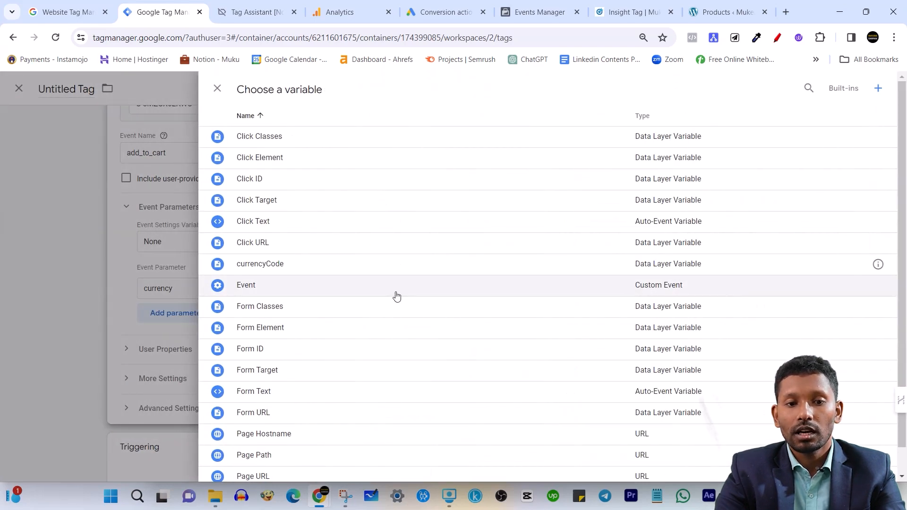
scroll(395, 292, down, 1)
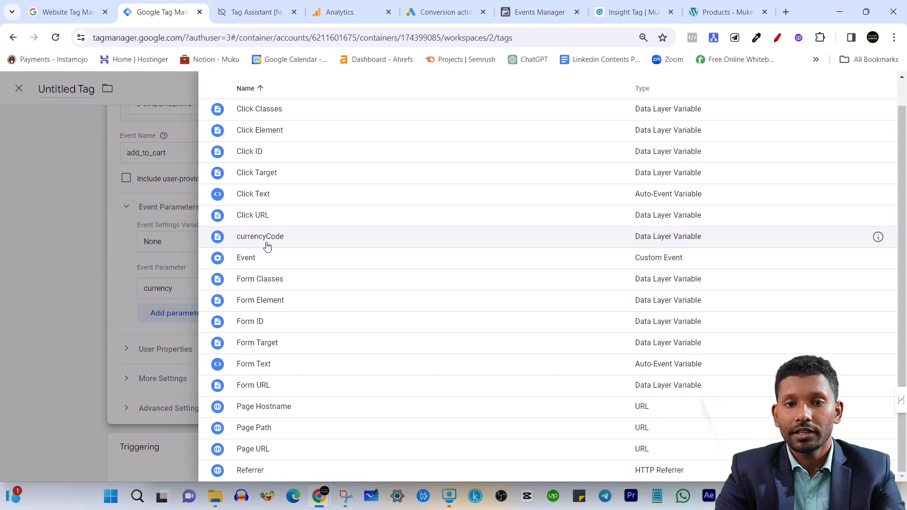
click(367, 237)
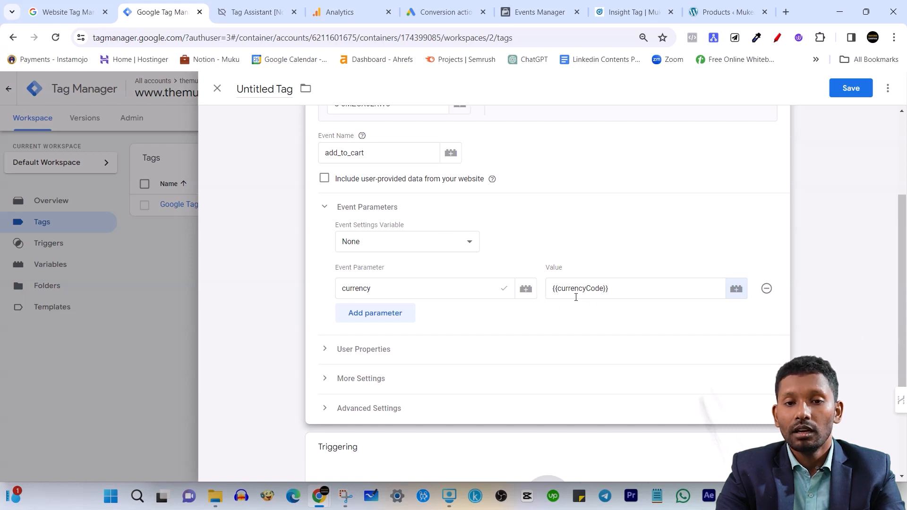
Review the tag's event name, event parameters, User Properties section and remaining settings
scroll(587, 293, down, 2)
scroll(603, 289, up, 2)
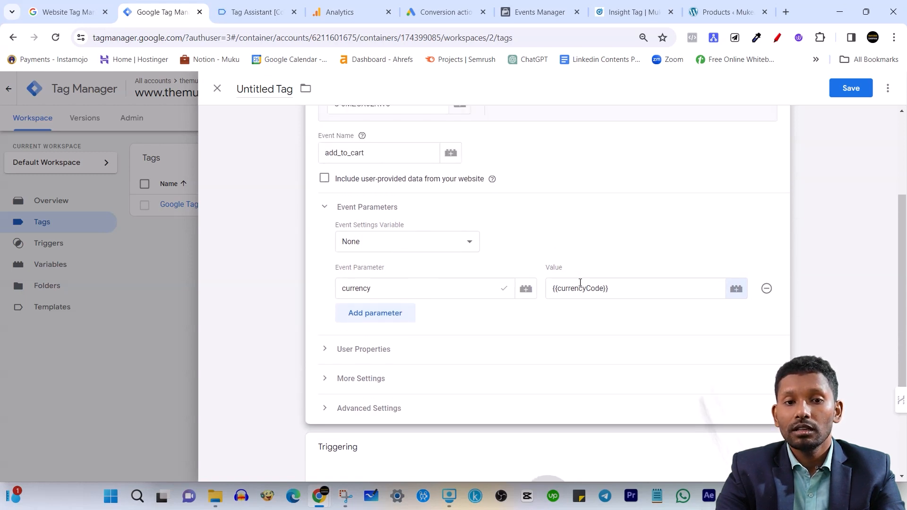
scroll(590, 276, down, 2)
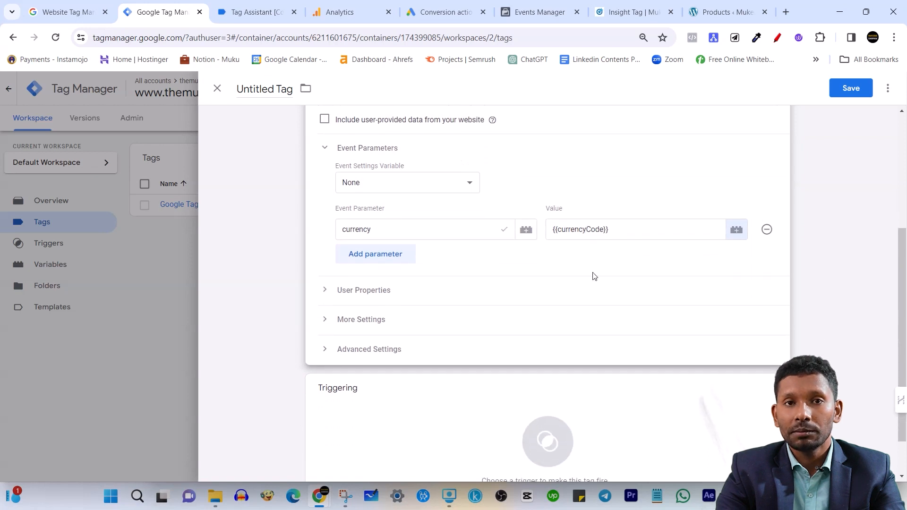
click(329, 293)
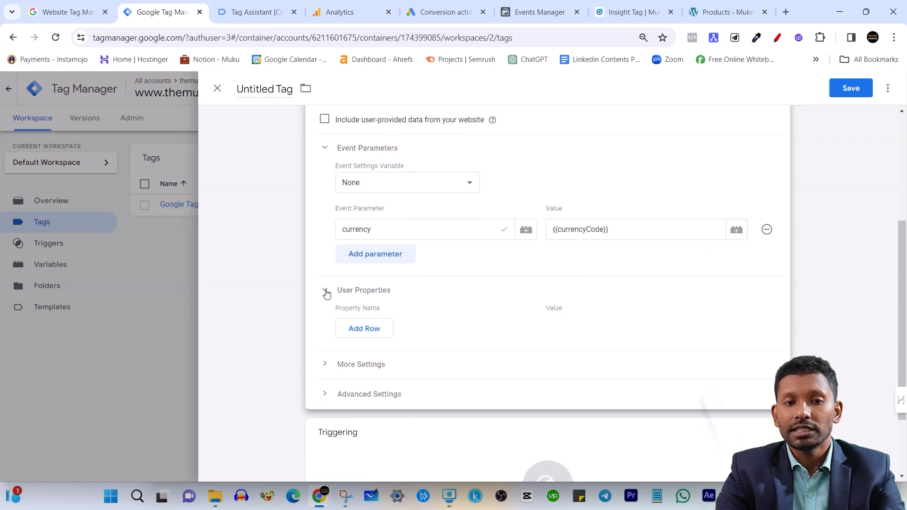
click(354, 296)
scroll(475, 349, down, 1)
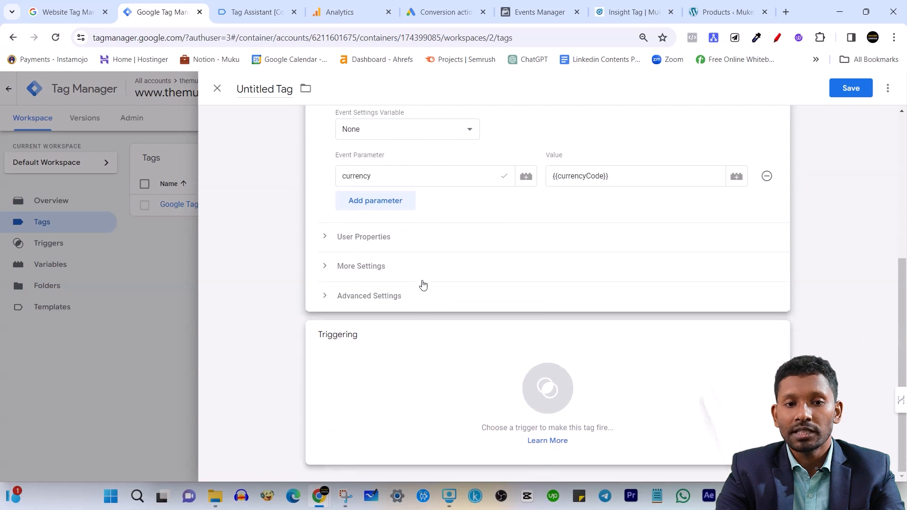
scroll(419, 304, up, 3)
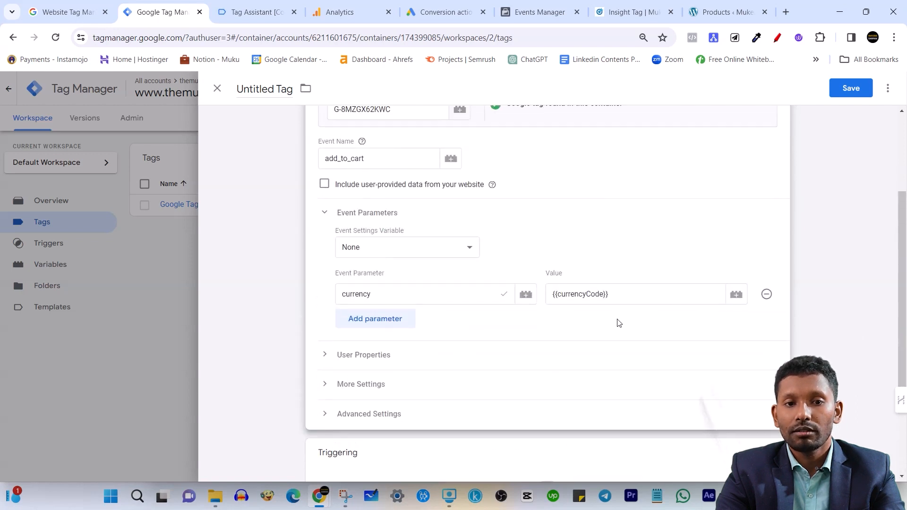
scroll(536, 330, down, 1)
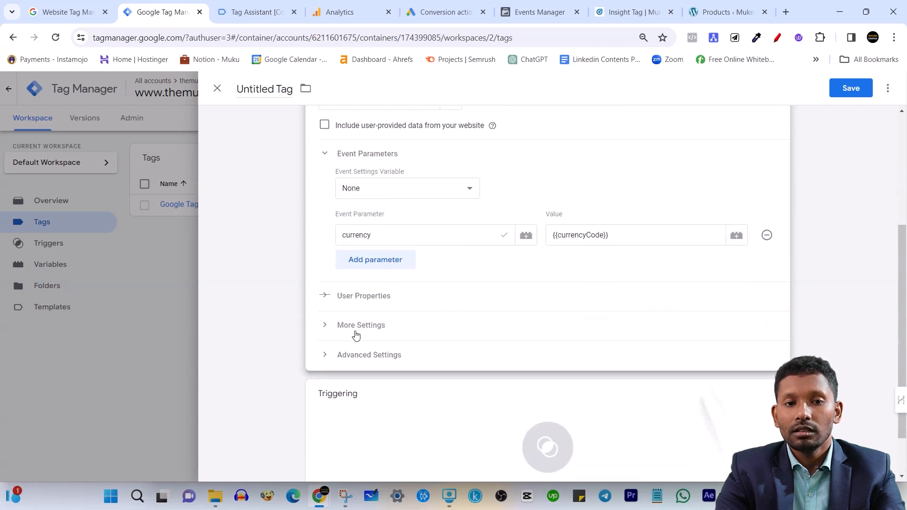
scroll(441, 328, down, 1)
scroll(325, 186, up, 4)
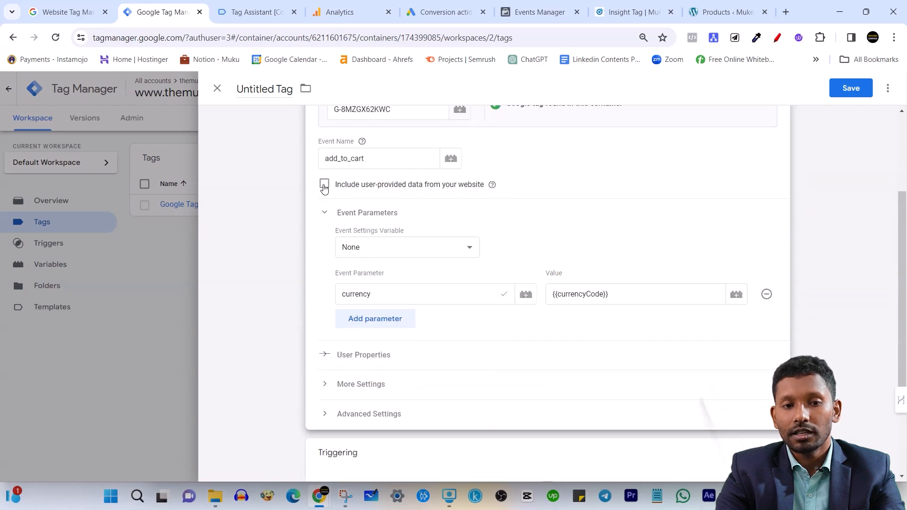
scroll(508, 296, down, 3)
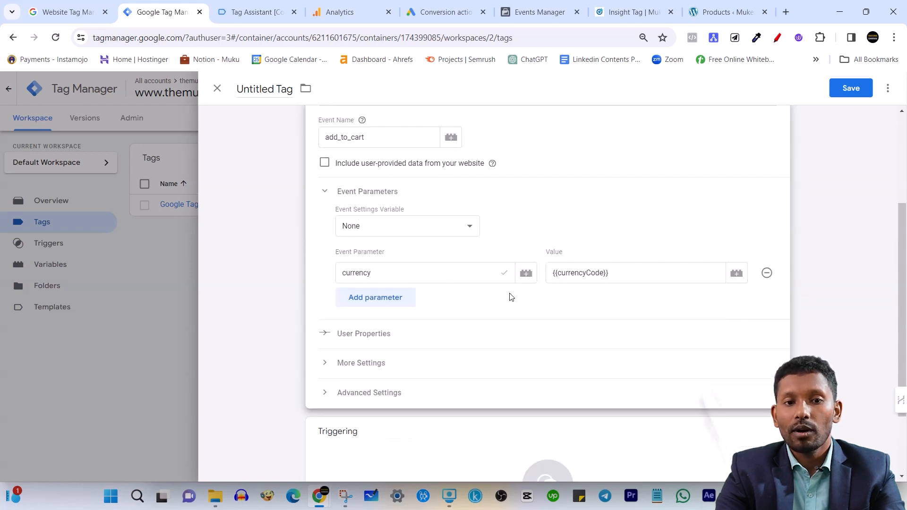
Assign the add_to_cart trigger and save the tag under the name Google Analytics GA4 Event - add to cart
click(437, 421)
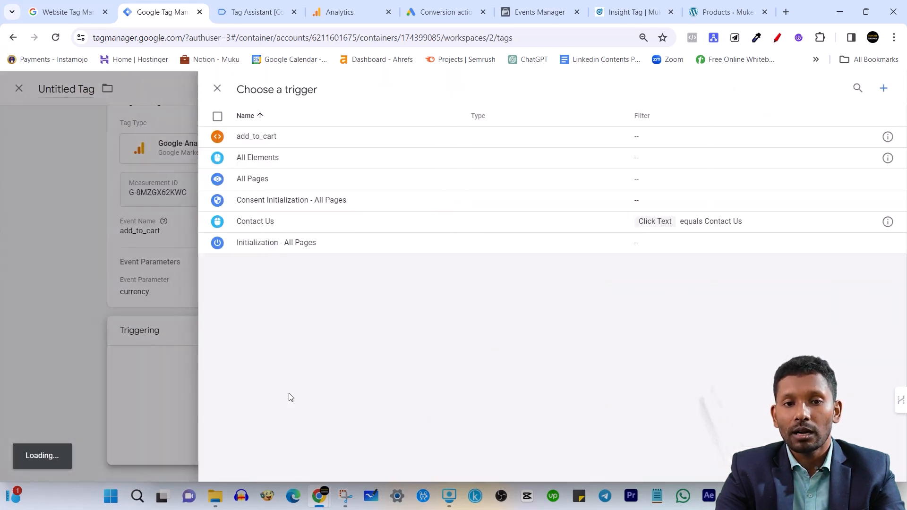
click(299, 142)
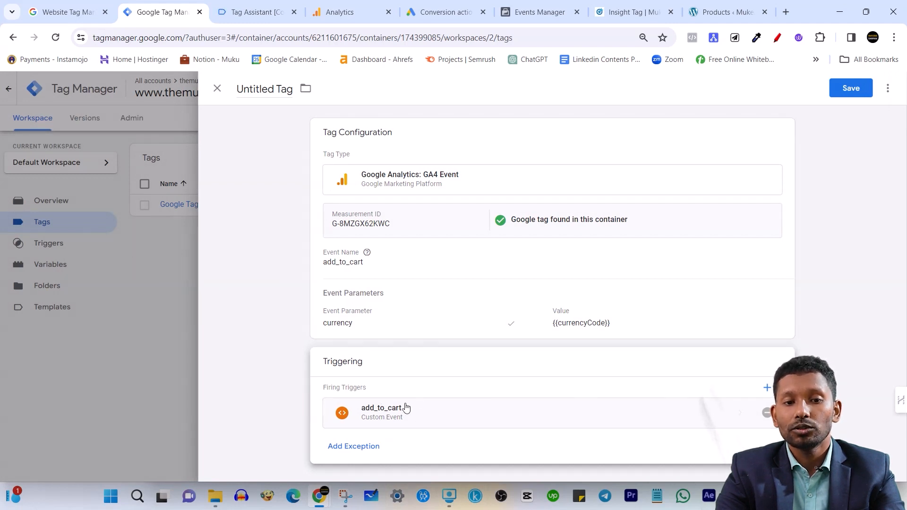
click(851, 88)
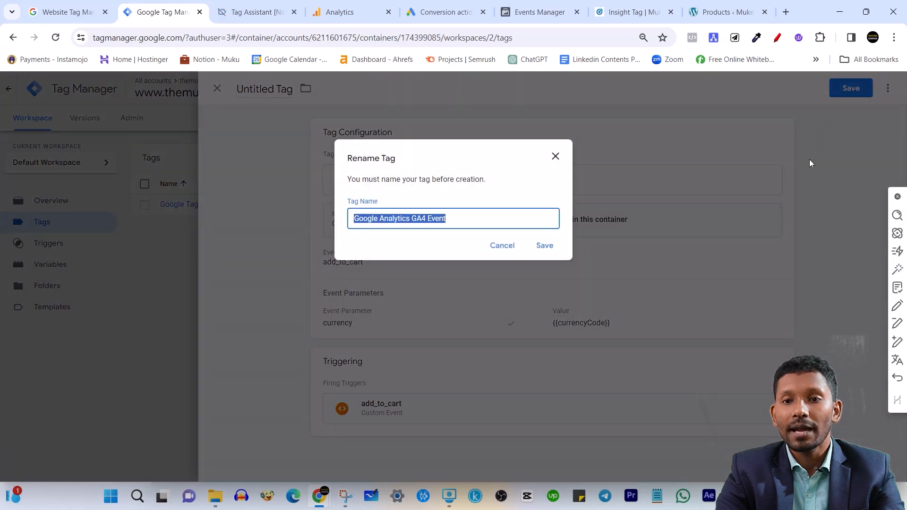
click(479, 215)
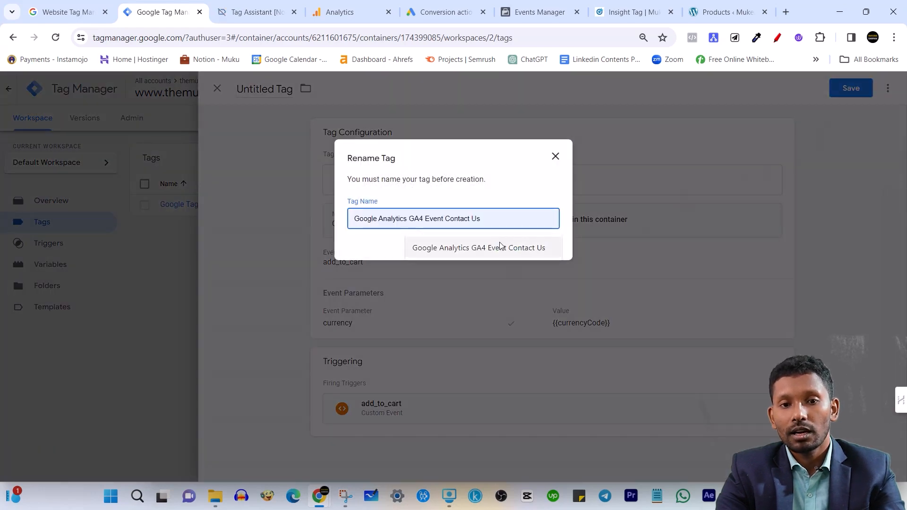
text(- add t)
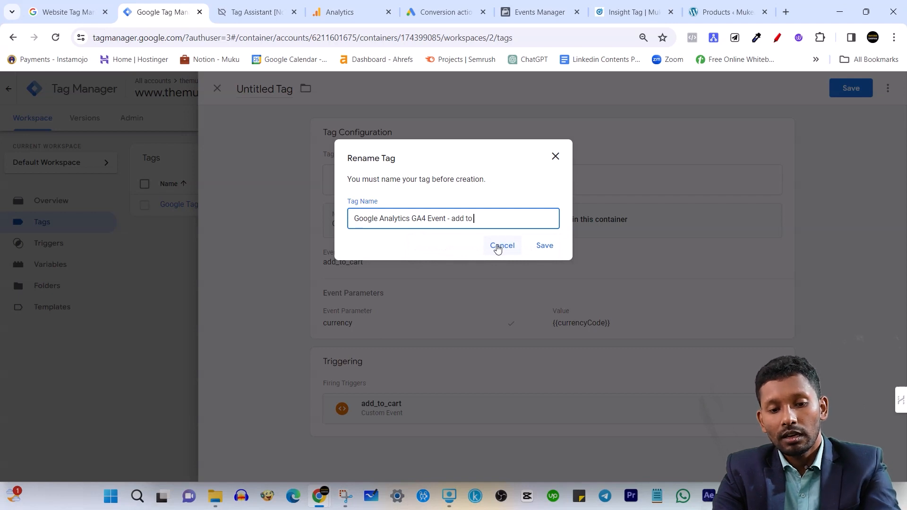
click(545, 246)
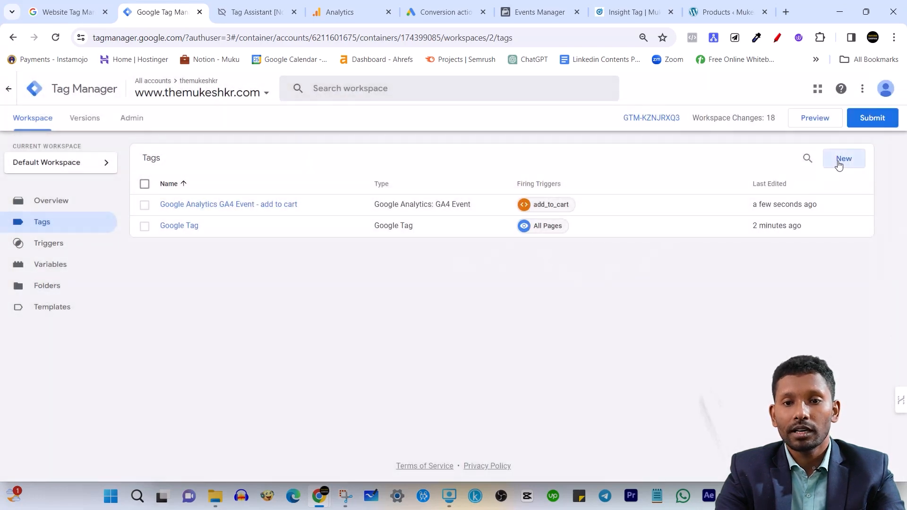
Create another new tag with Google Analytics: GA4 Event as its tag type
click(843, 158)
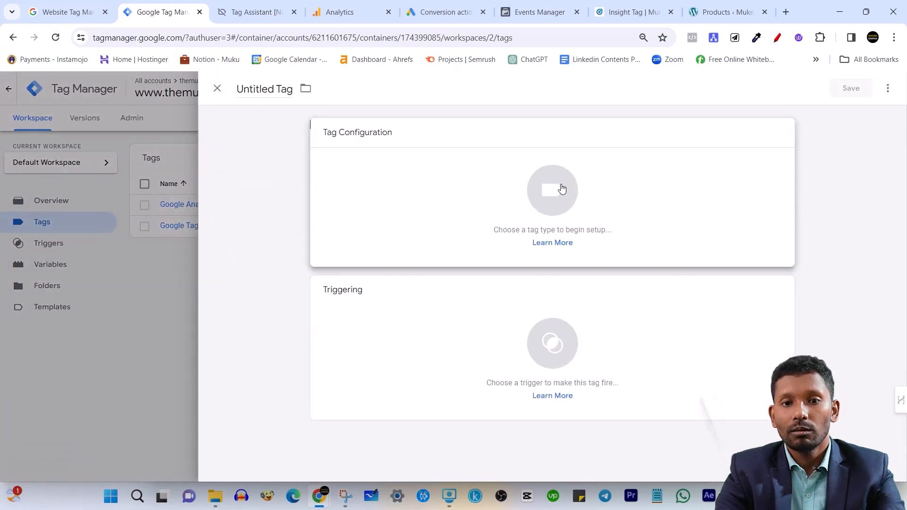
click(560, 188)
click(670, 178)
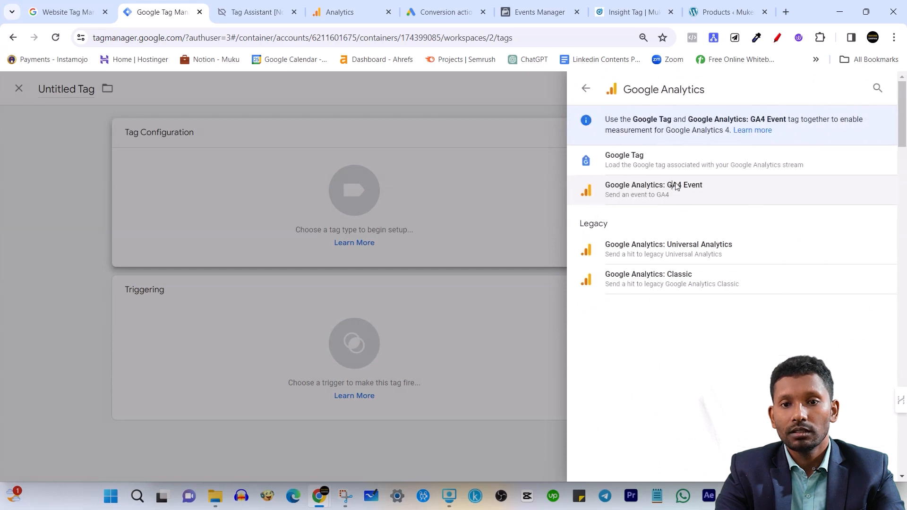
click(674, 187)
Paste the copied measurement ID into the new event tag and enter contact_us as the event name
click(362, 244)
text(G-8MZGK62KWC)
click(365, 293)
text(co)
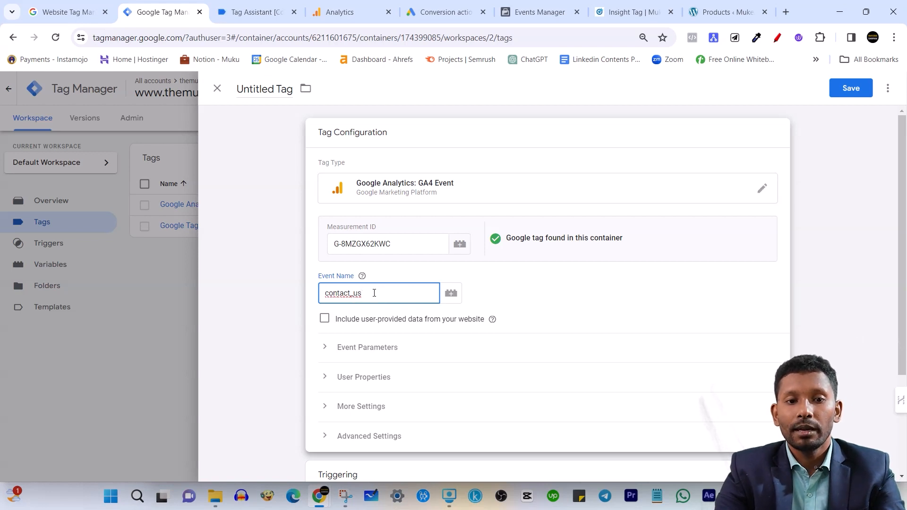
drag(376, 294, 323, 292)
click(338, 293)
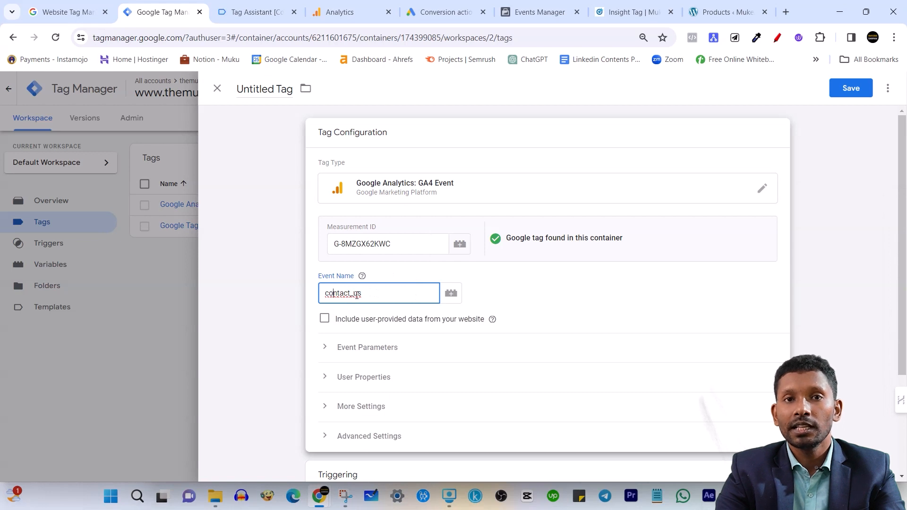
drag(355, 294, 352, 295)
click(373, 296)
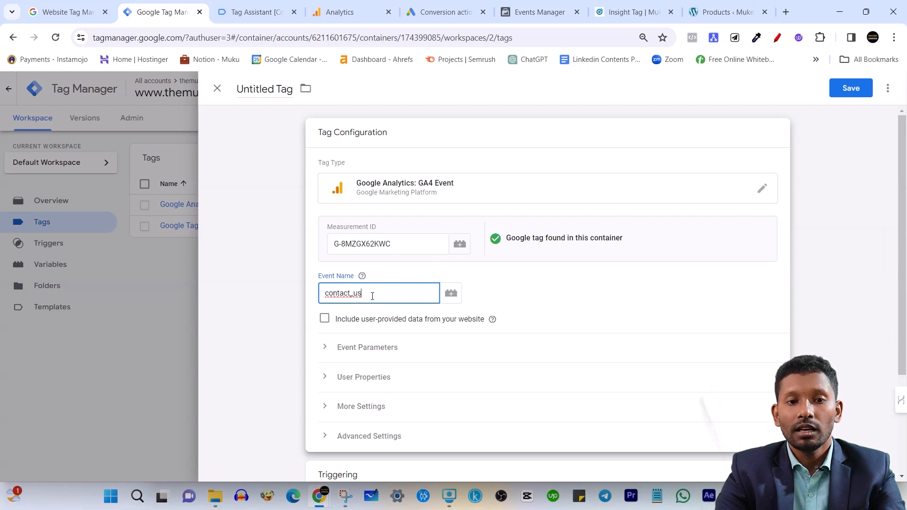
Assign the Contact Us trigger and save the tag under the name Google Analytics GA4 Event Contact Us
scroll(488, 415, down, 1)
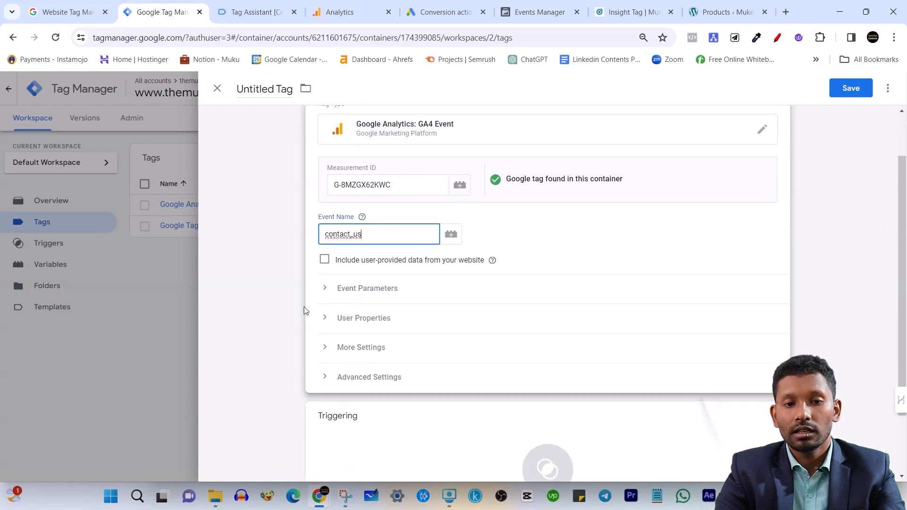
scroll(416, 390, down, 2)
click(403, 403)
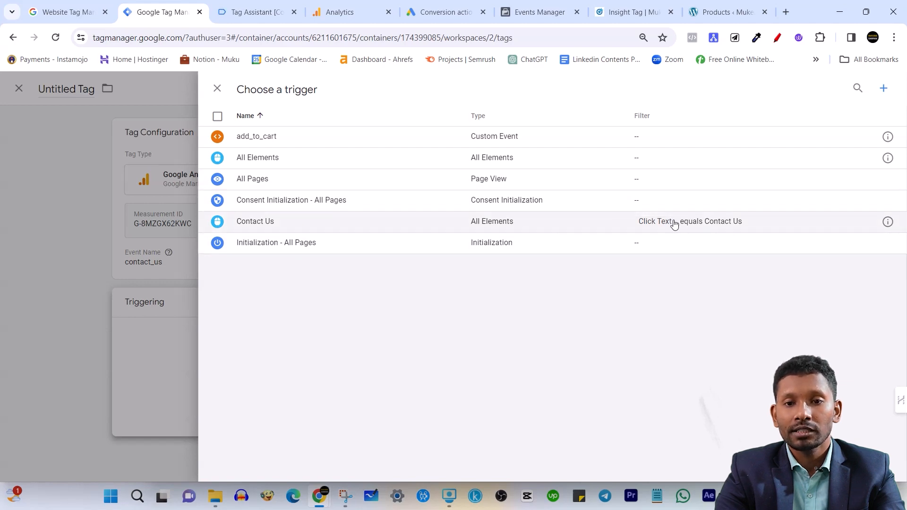
click(658, 223)
click(851, 89)
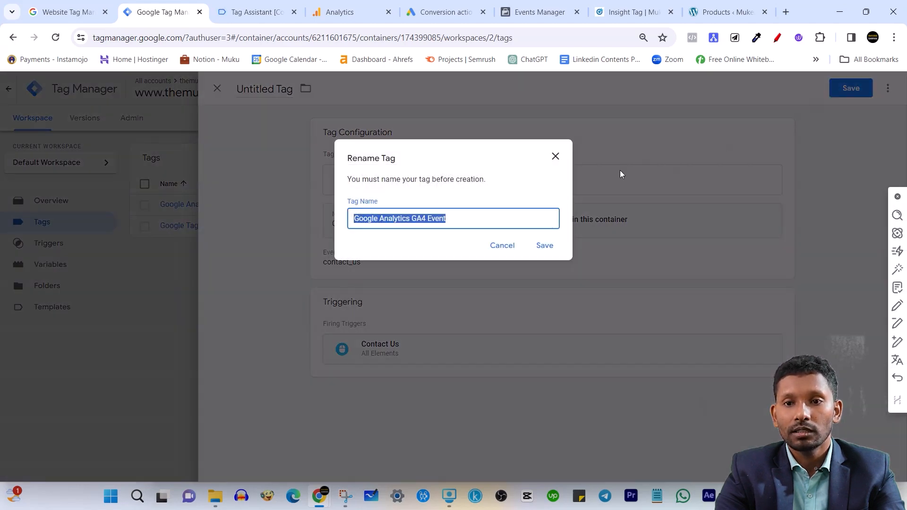
click(516, 221)
click(515, 276)
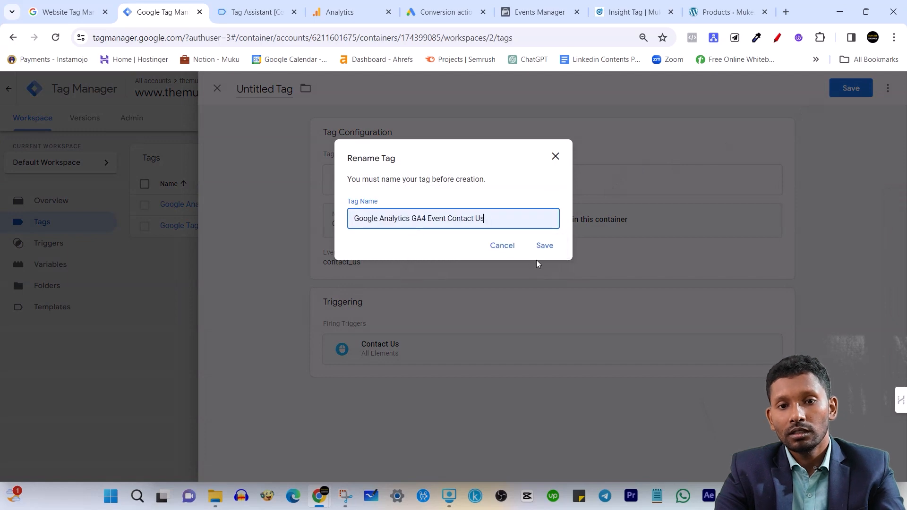
click(546, 253)
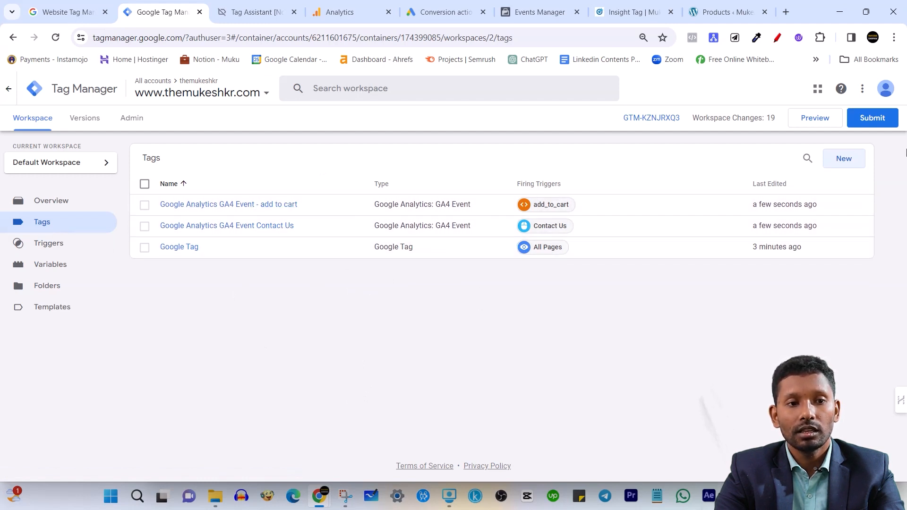
Create a Conversion Linker tag that fires on the All Pages trigger and save it under the name Conversion Linker
click(844, 159)
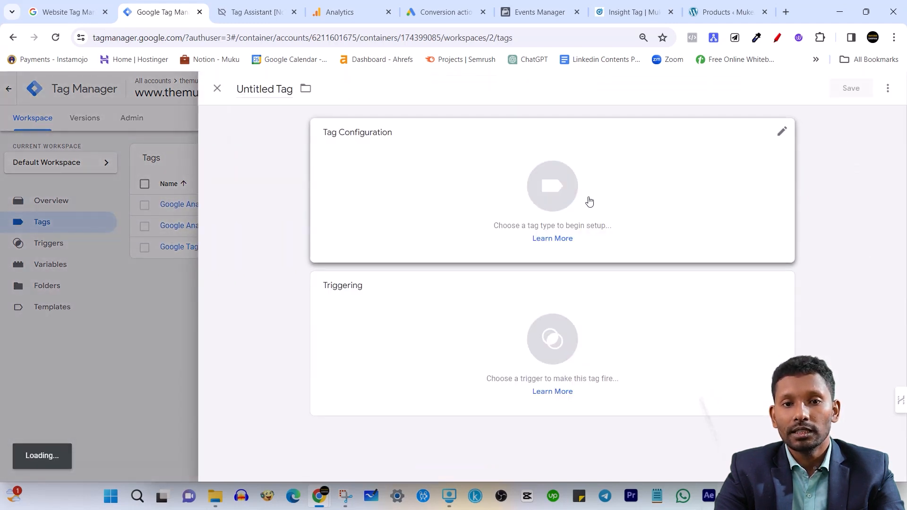
click(633, 172)
click(706, 212)
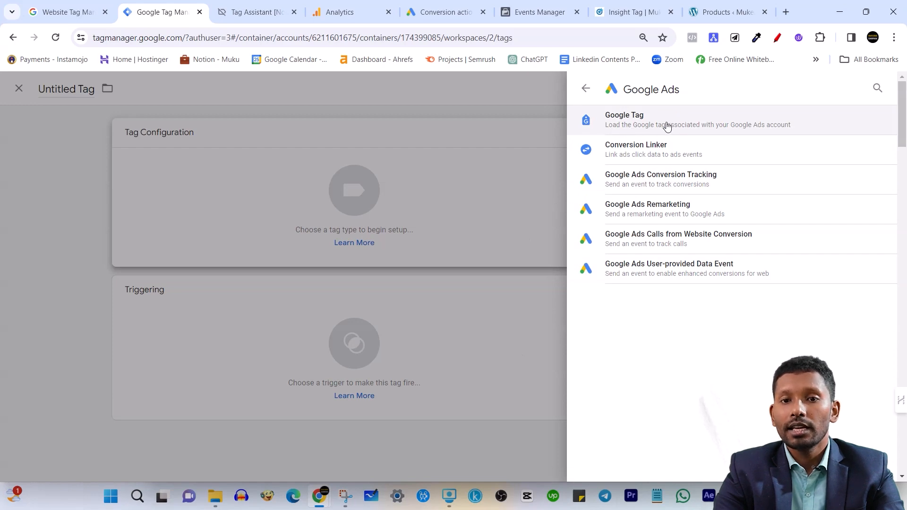
click(709, 159)
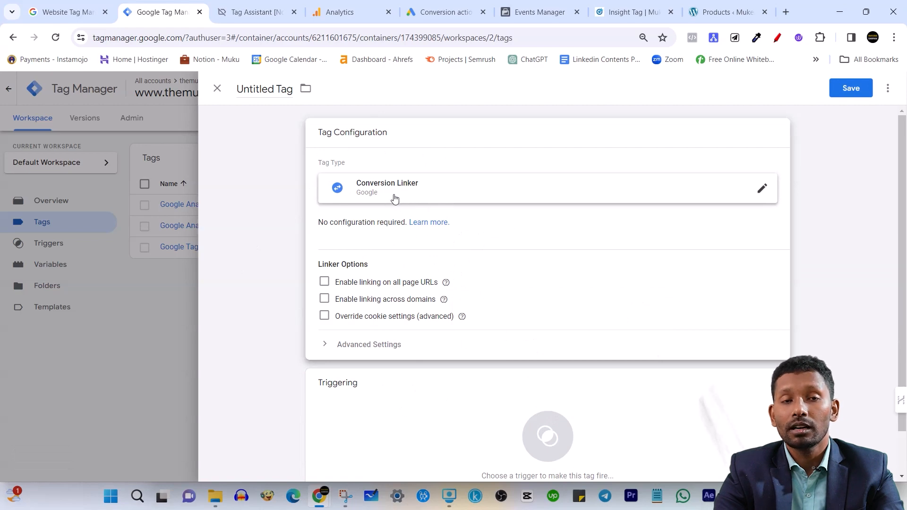
click(383, 416)
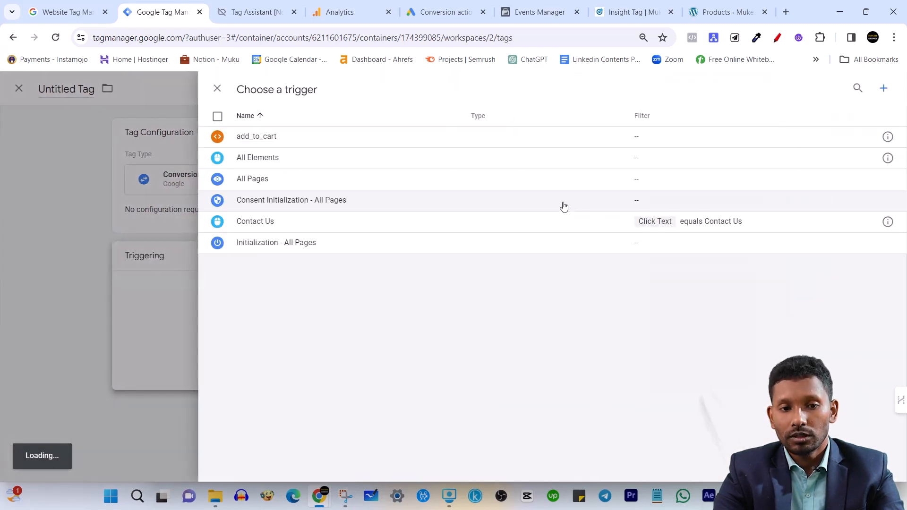
click(339, 180)
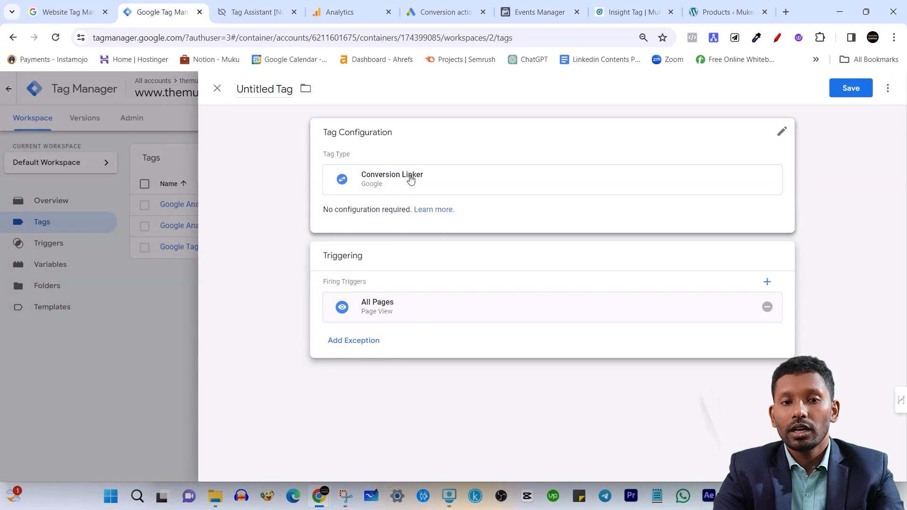
click(850, 88)
click(558, 250)
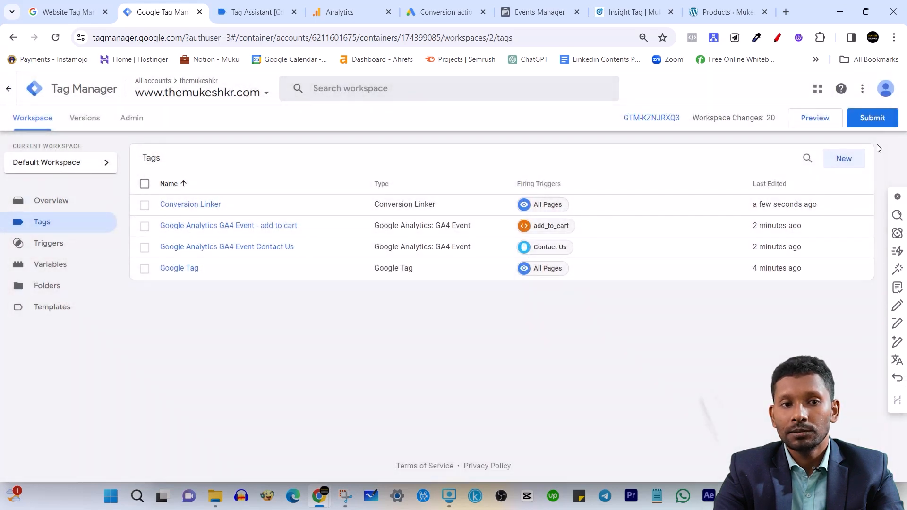
Create another new tag with Google Ads Remarketing as its tag type and review its Conversion ID and remaining settings
click(843, 159)
click(513, 171)
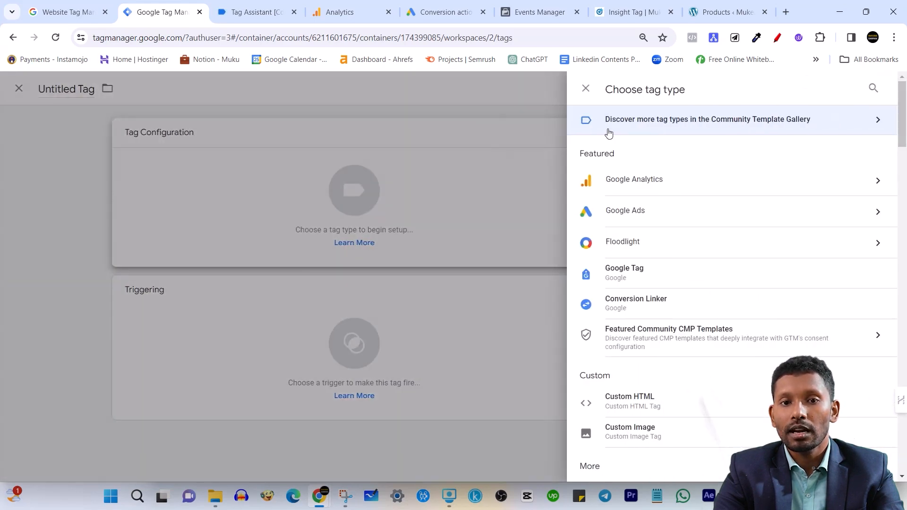
click(678, 220)
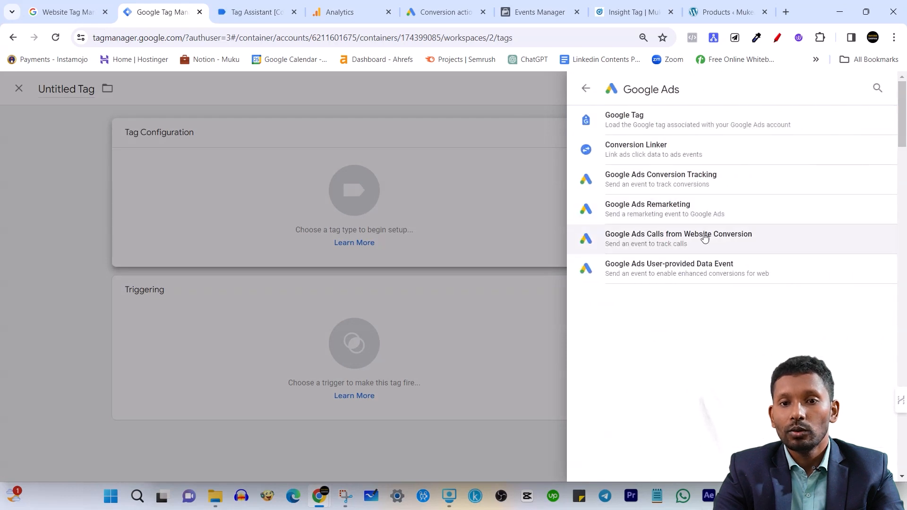
click(683, 212)
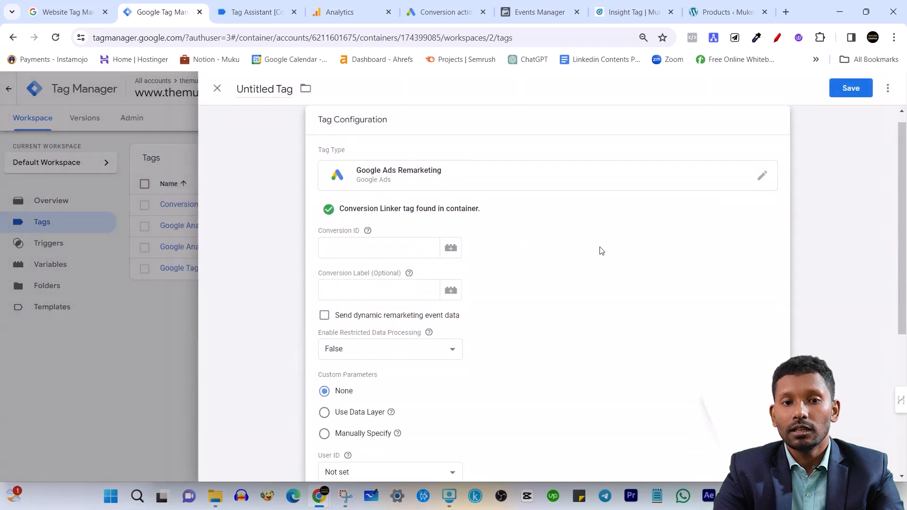
scroll(480, 270, down, 5)
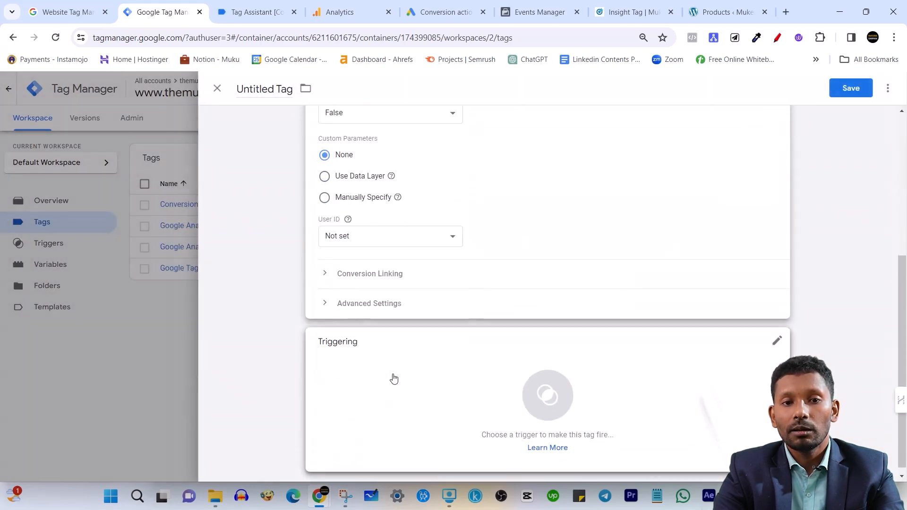
scroll(395, 377, up, 1)
scroll(394, 378, up, 4)
click(373, 258)
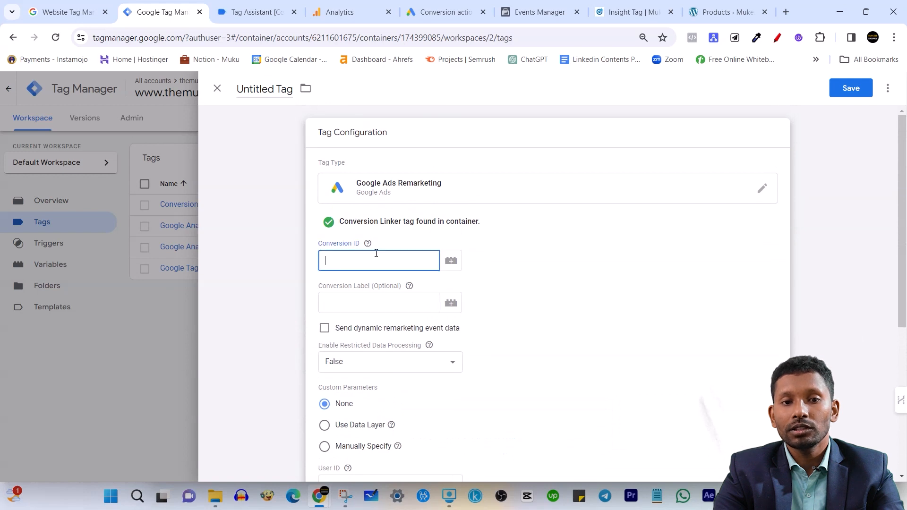
click(325, 244)
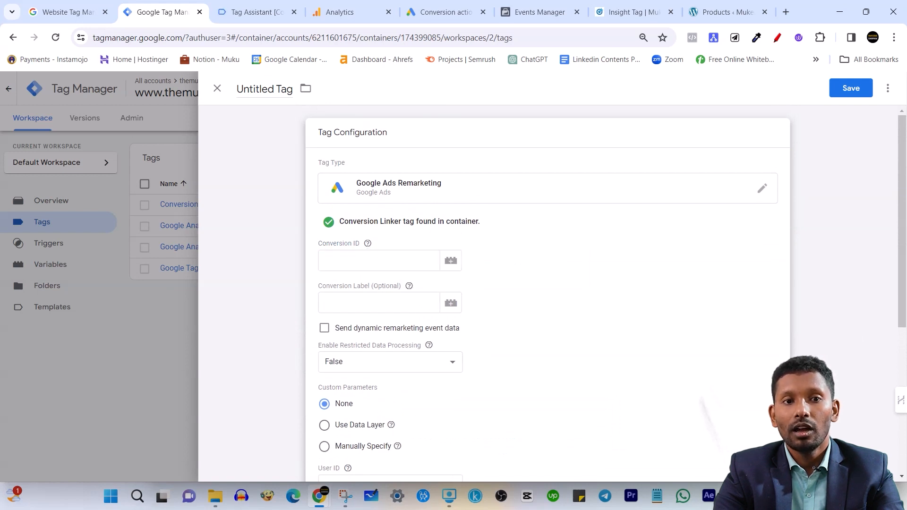
Switch to Google Ads and try to start a new conversion action from the conversions summary
click(464, 5)
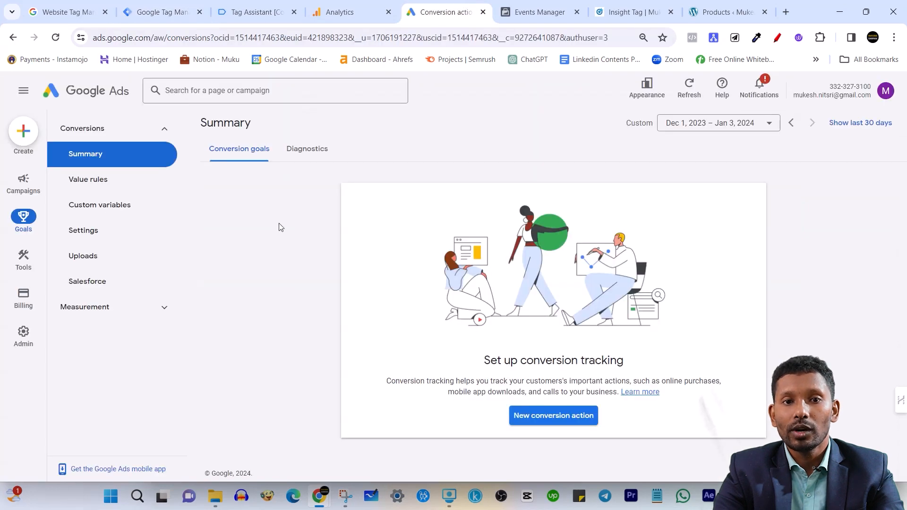
click(550, 418)
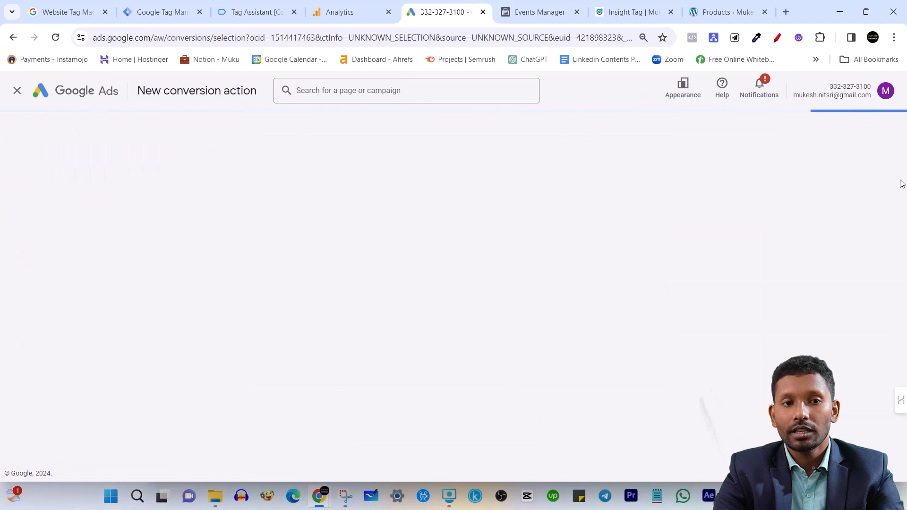
click(17, 90)
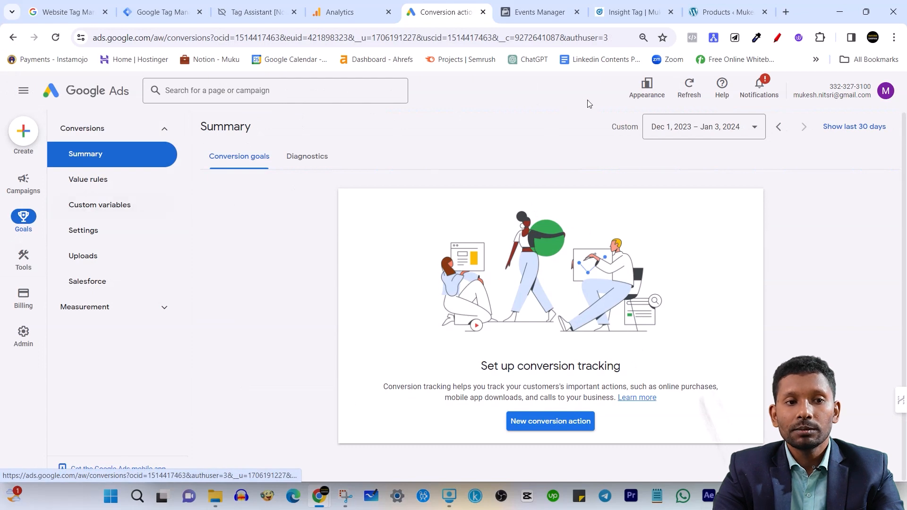
Change Google Ads to its previous design and open the Conversions page in the Measurement group
click(651, 89)
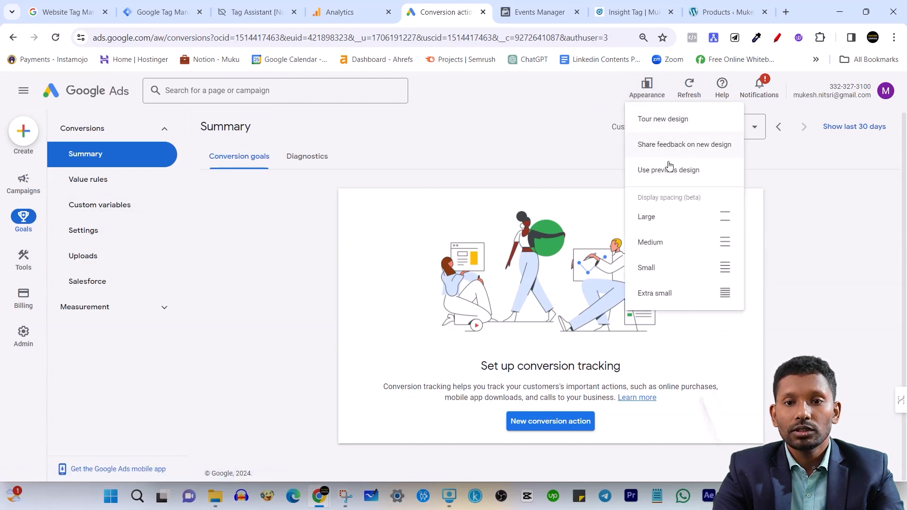
click(679, 173)
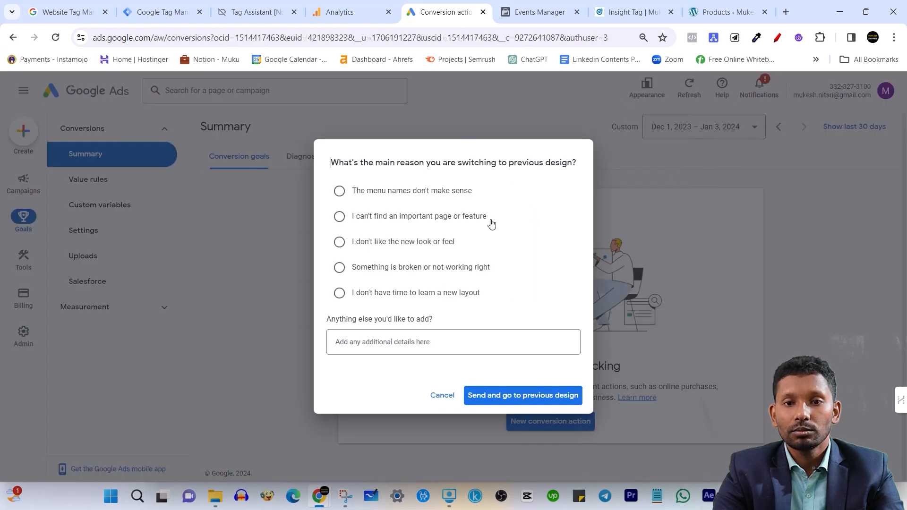
click(536, 401)
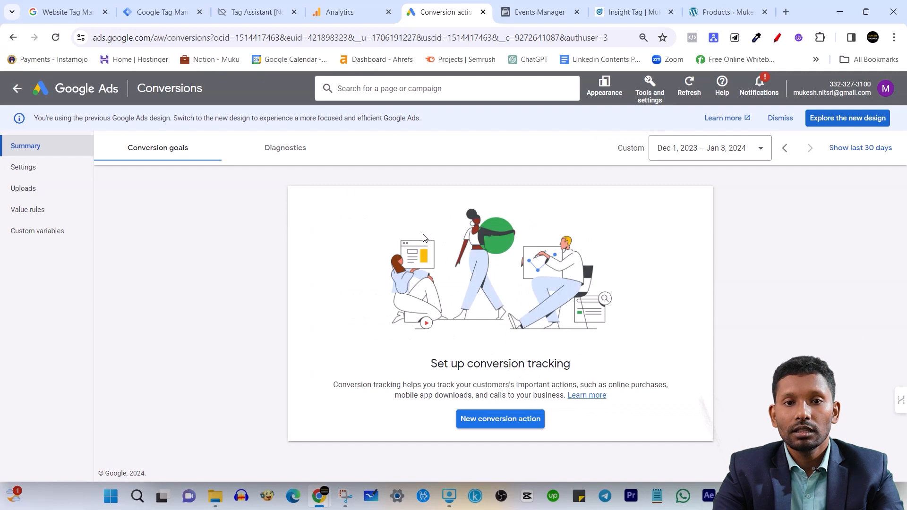
click(652, 97)
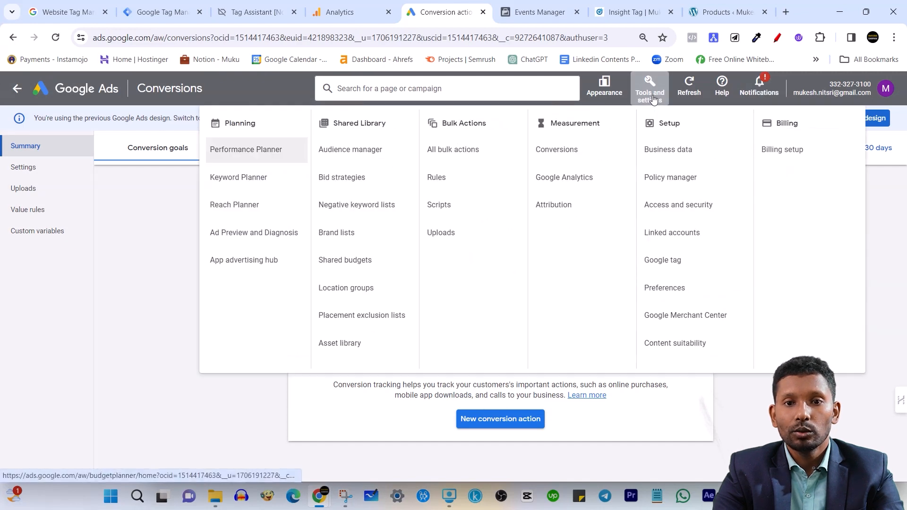
click(576, 151)
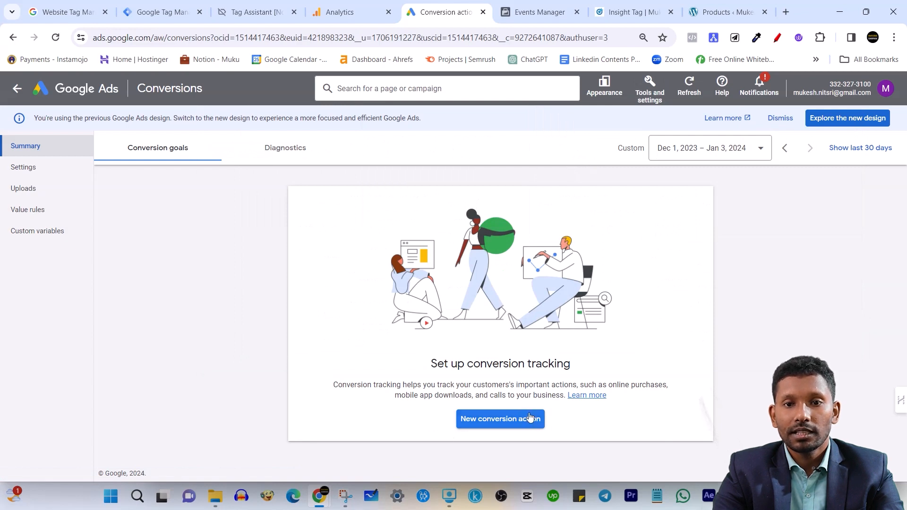
Change Google Ads back to the new design and show the conversion goals summary
click(614, 94)
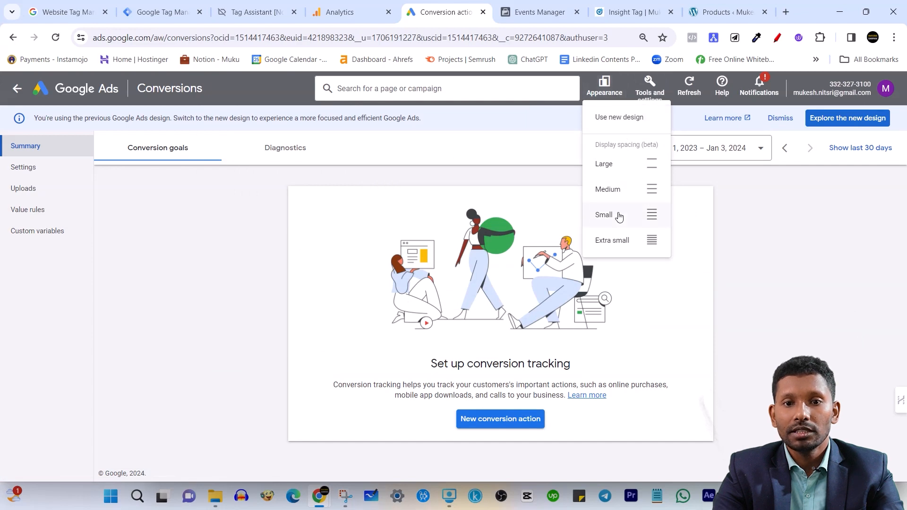
click(630, 119)
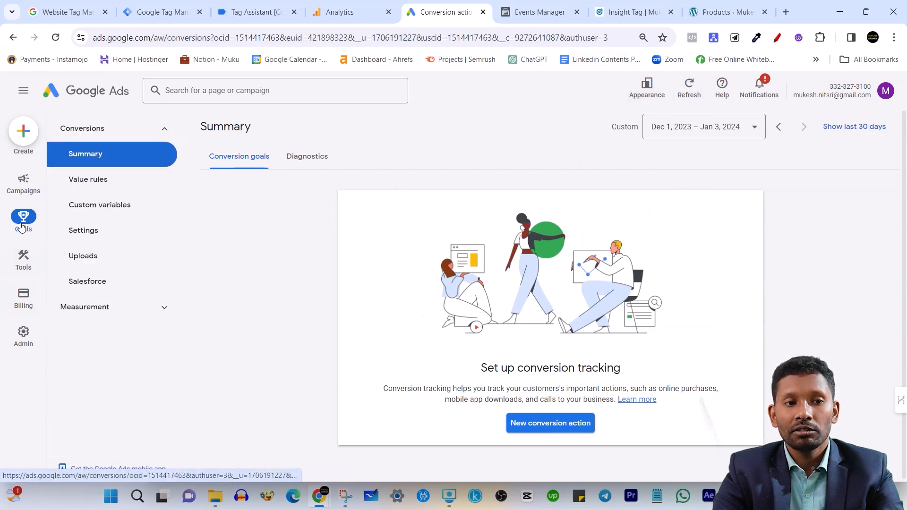
click(235, 161)
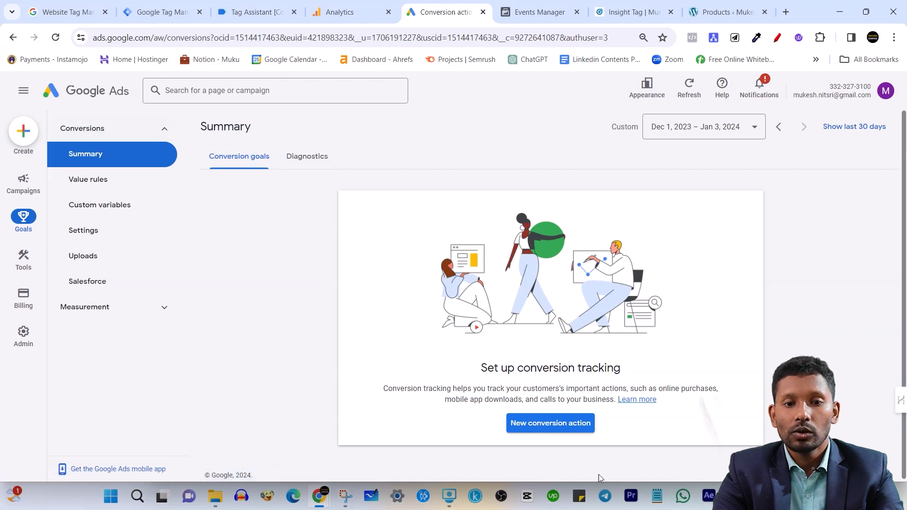
Start a new Website conversion action and scan the domain themukeshkr.com
click(539, 425)
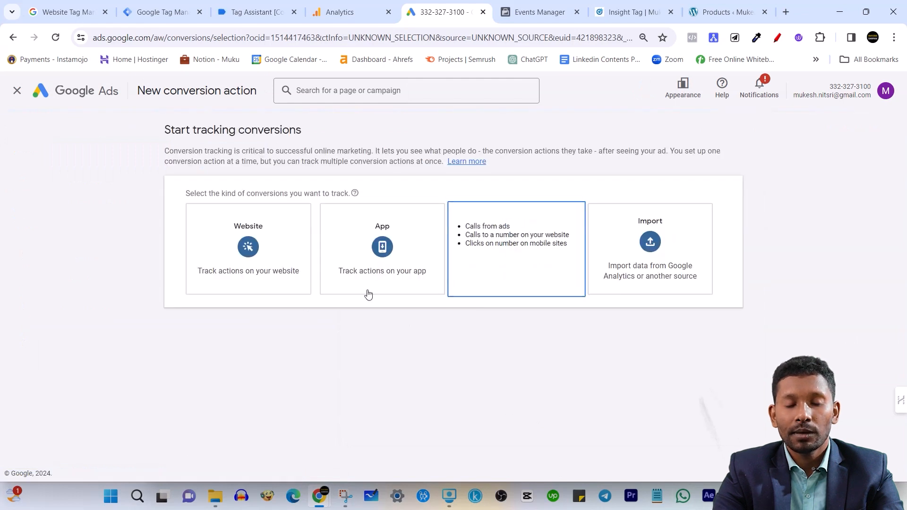
click(233, 266)
click(272, 249)
text(themukeshkr.com)
click(407, 250)
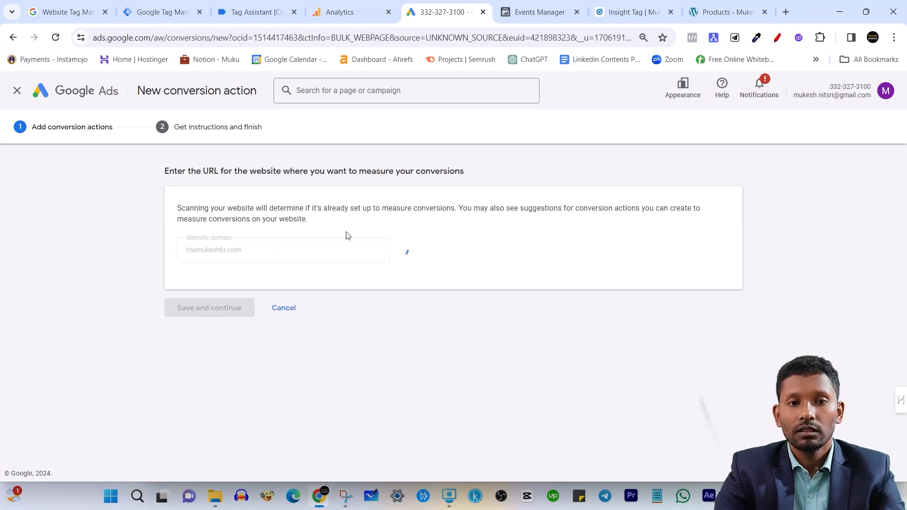
Add a conversion action manually and set its goal category to Add to cart
scroll(366, 232, down, 5)
scroll(387, 243, up, 5)
scroll(431, 261, down, 3)
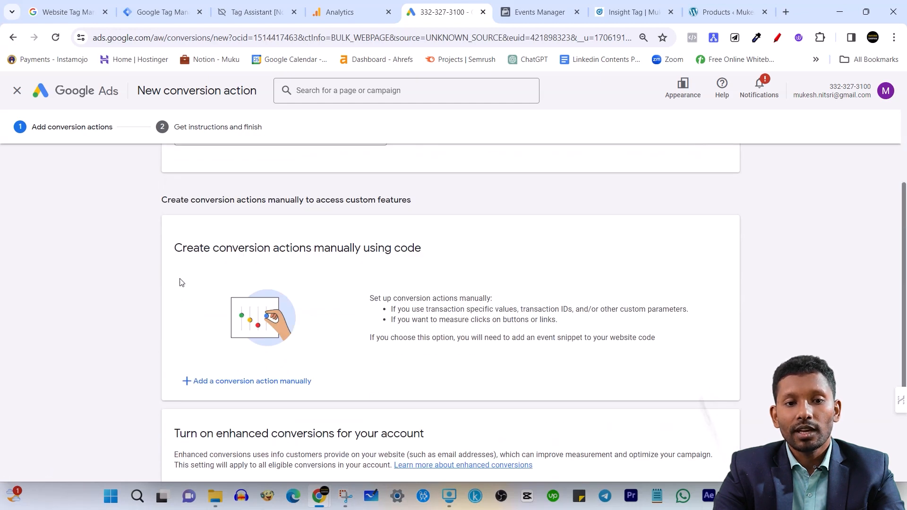
drag(176, 245, 438, 250)
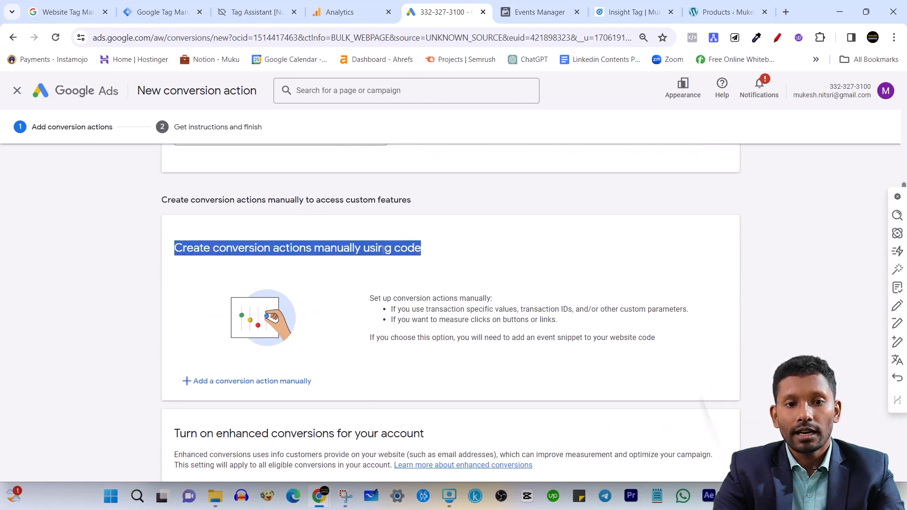
click(300, 248)
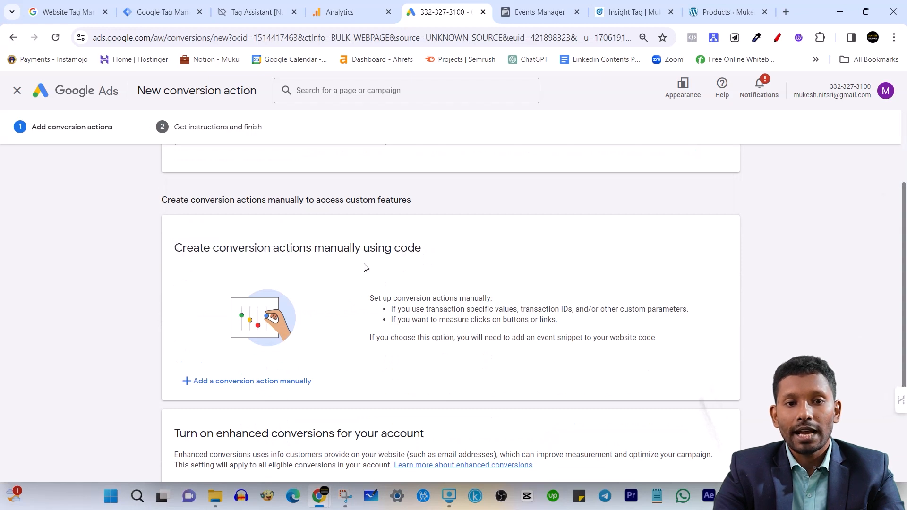
scroll(331, 279, down, 2)
click(239, 270)
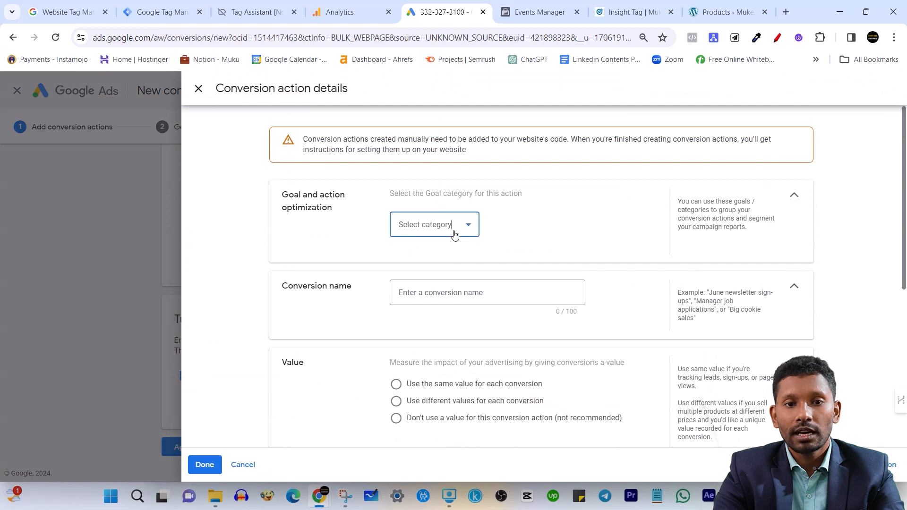
click(455, 233)
click(411, 276)
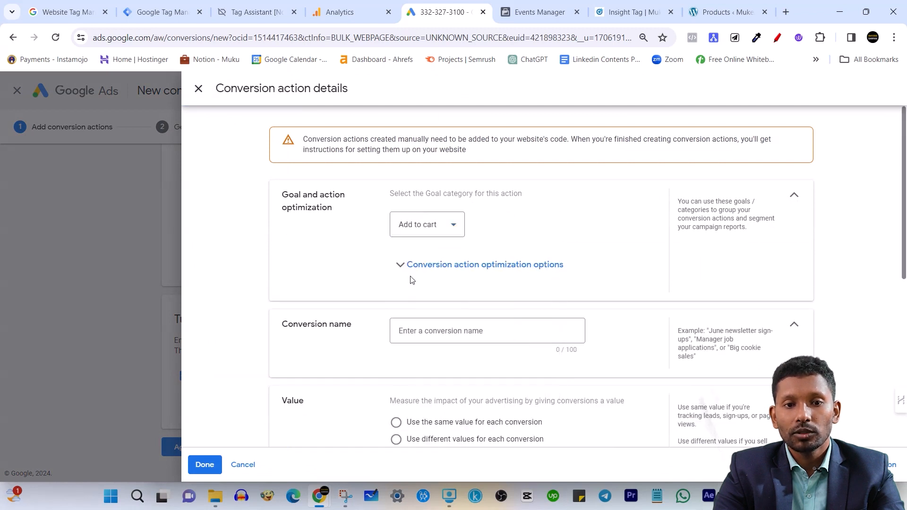
Name the Add to cart conversion action ATC
click(422, 333)
text(ATC)
click(324, 336)
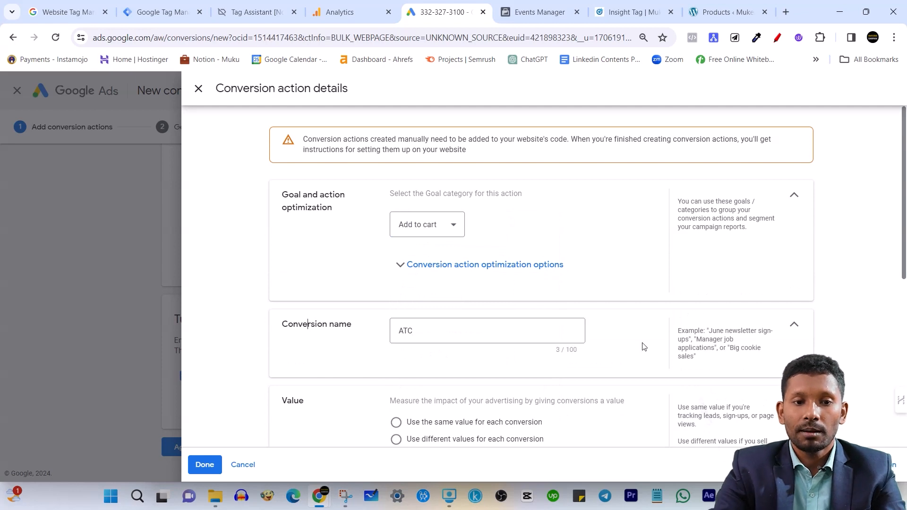
Set the ATC conversion action to use different values for each conversion
scroll(643, 346, down, 2)
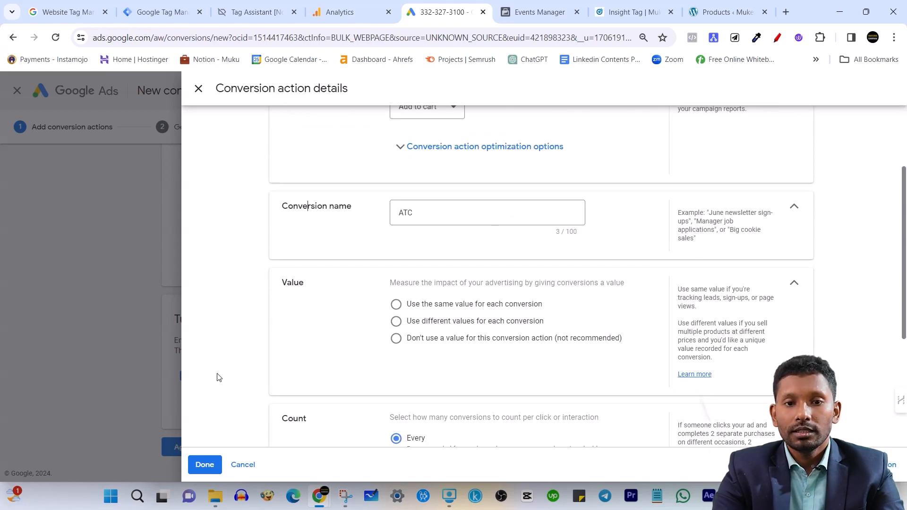
scroll(417, 259, up, 1)
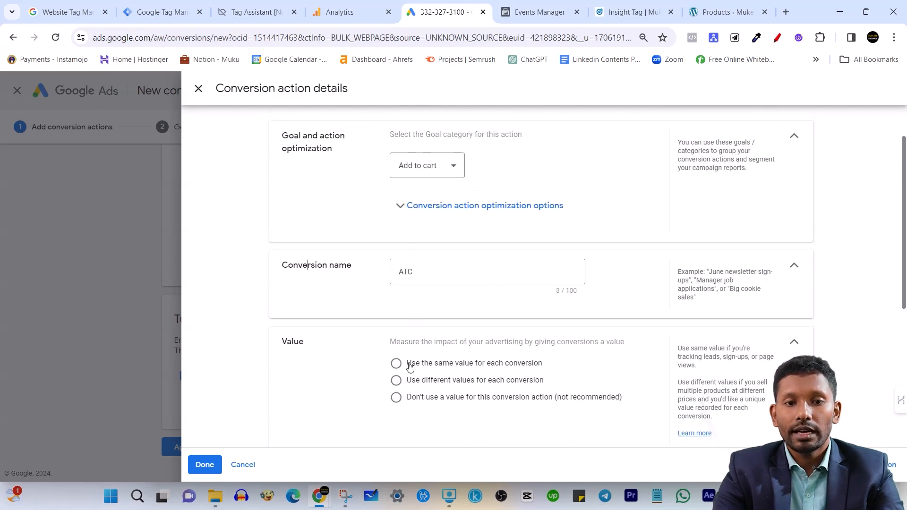
click(397, 382)
scroll(511, 378, down, 1)
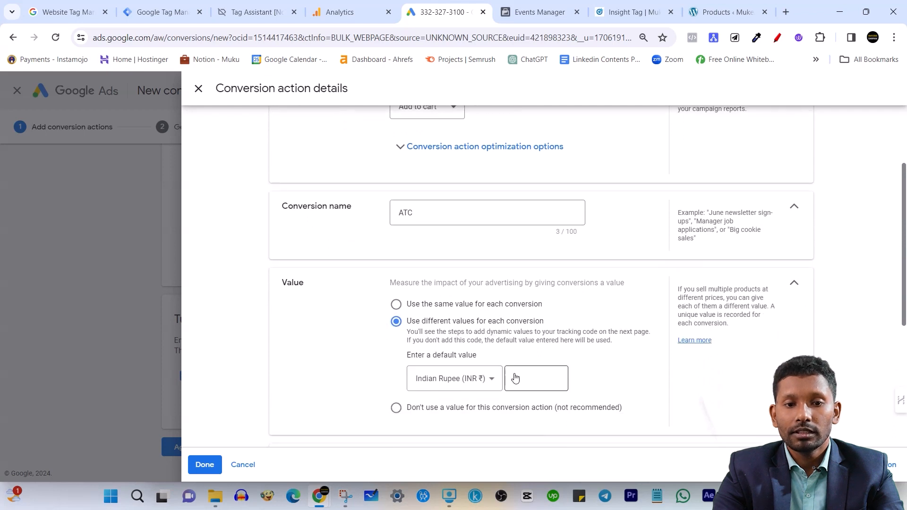
drag(529, 378, 507, 380)
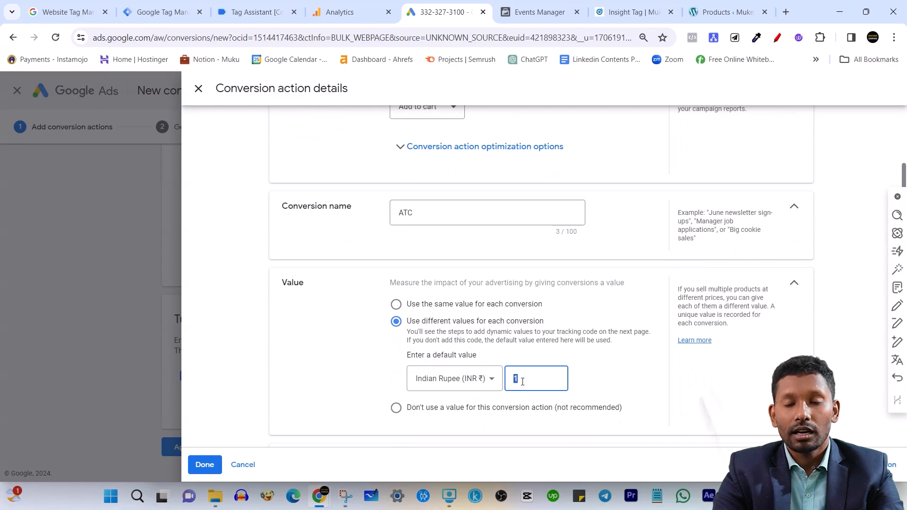
click(520, 379)
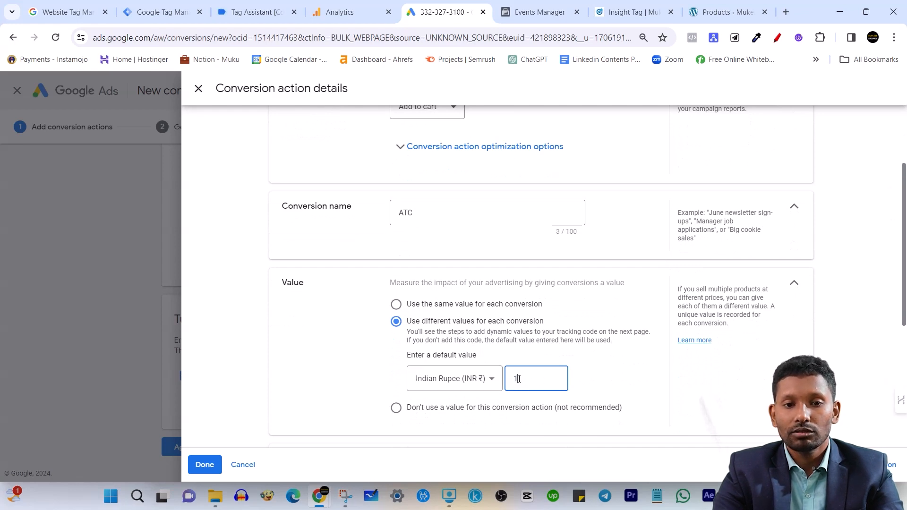
Review the goal category, name, default value and count settings of the ATC conversion action
scroll(522, 388, down, 3)
scroll(545, 316, up, 1)
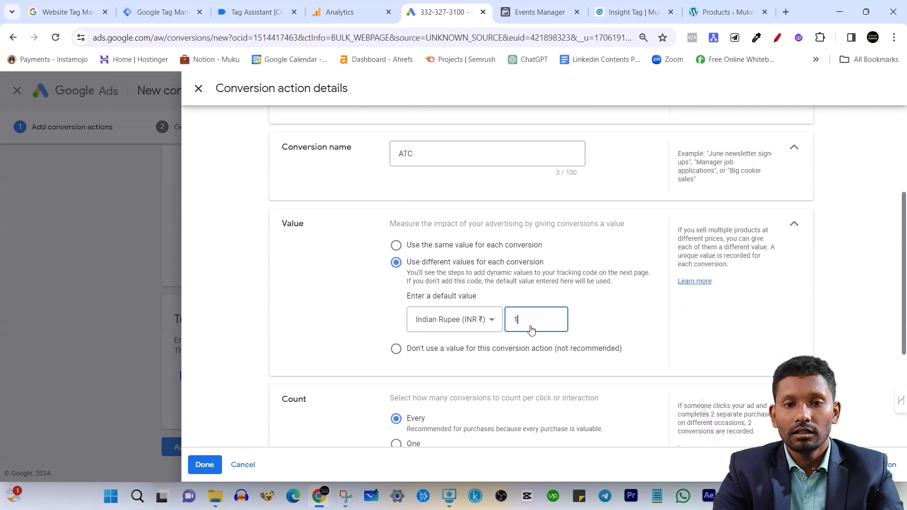
scroll(532, 295, up, 1)
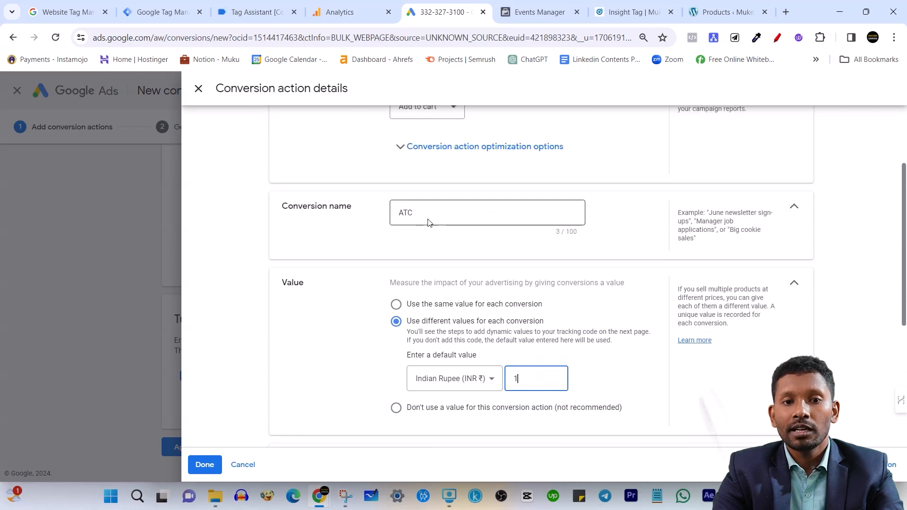
scroll(470, 245, up, 2)
scroll(449, 264, down, 1)
scroll(440, 291, down, 3)
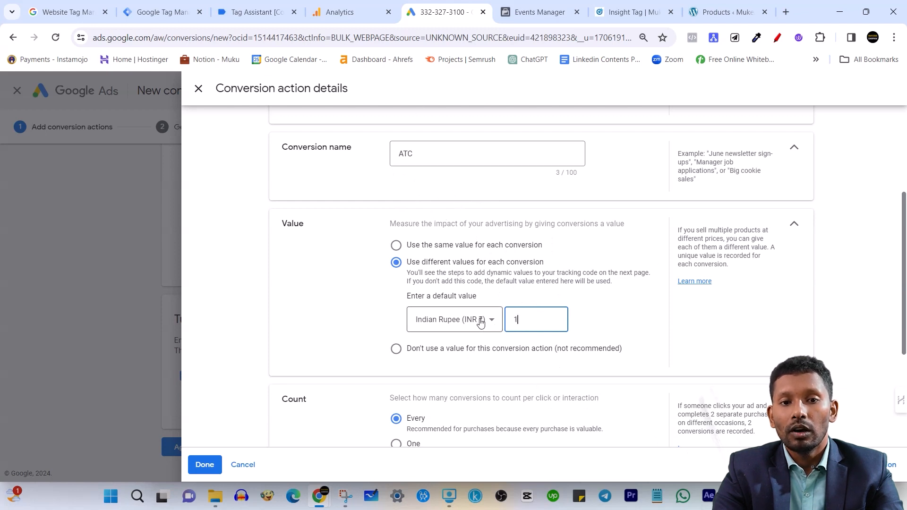
scroll(467, 290, up, 1)
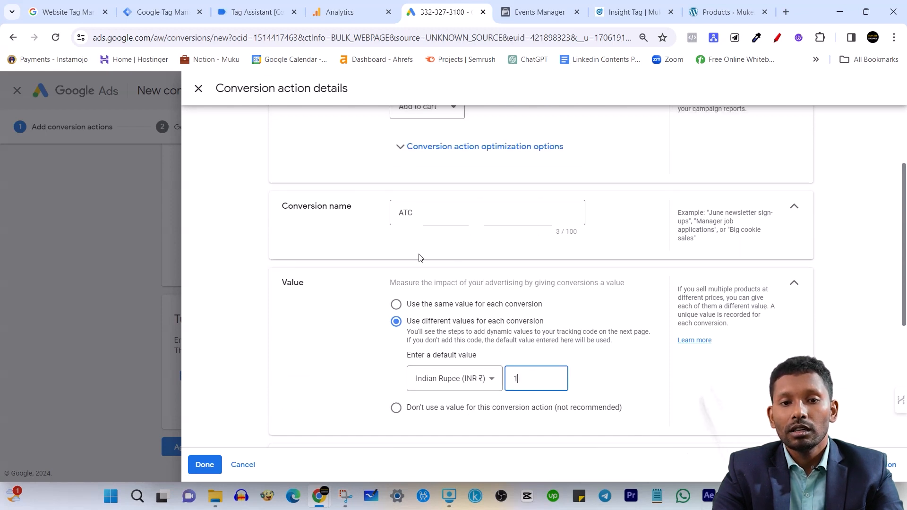
scroll(446, 291, up, 2)
scroll(441, 279, down, 2)
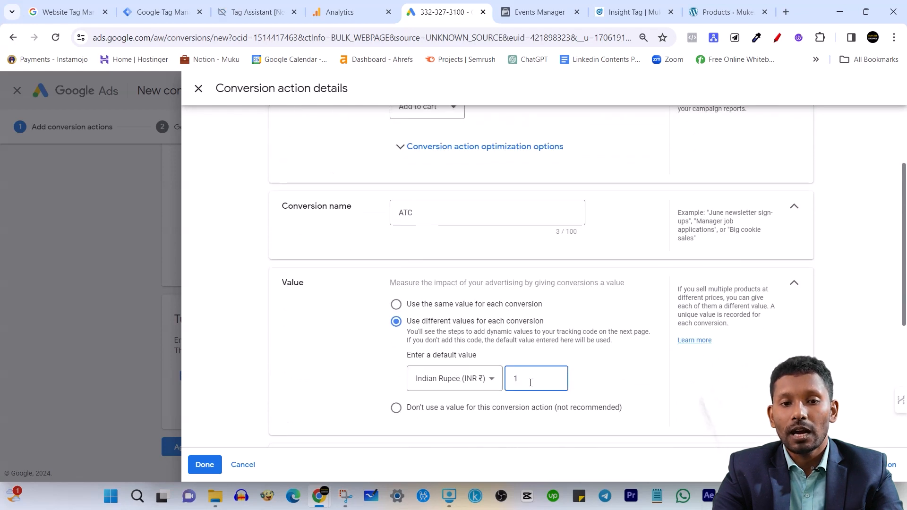
scroll(493, 255, down, 2)
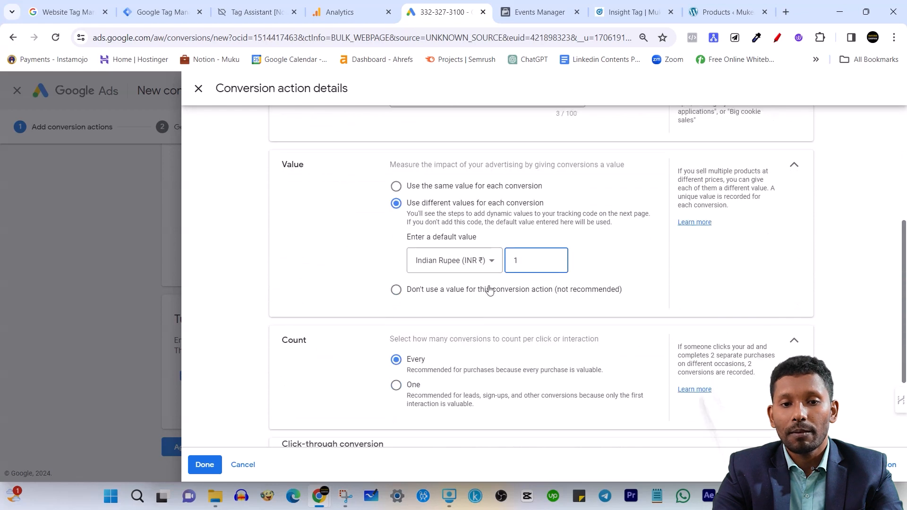
scroll(433, 328, down, 2)
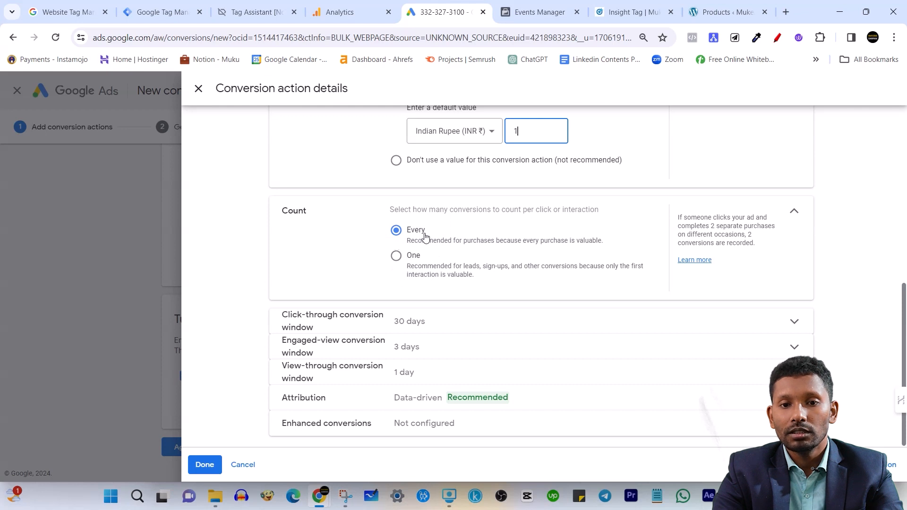
Set the ATC conversion count to Every and save the conversion action details
scroll(492, 166, up, 1)
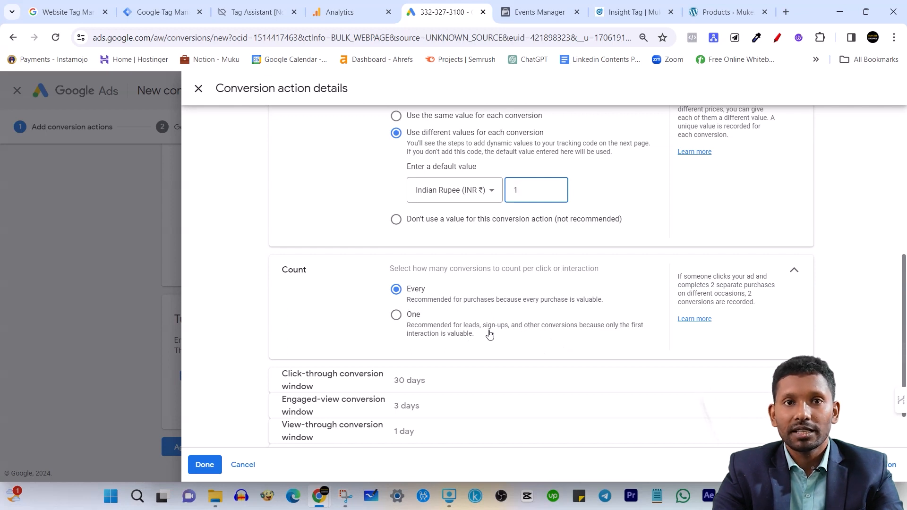
click(397, 315)
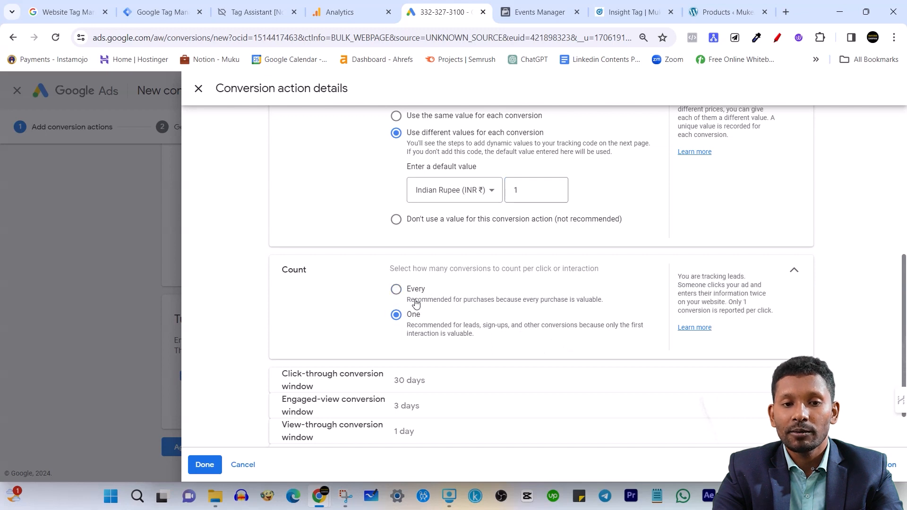
click(396, 289)
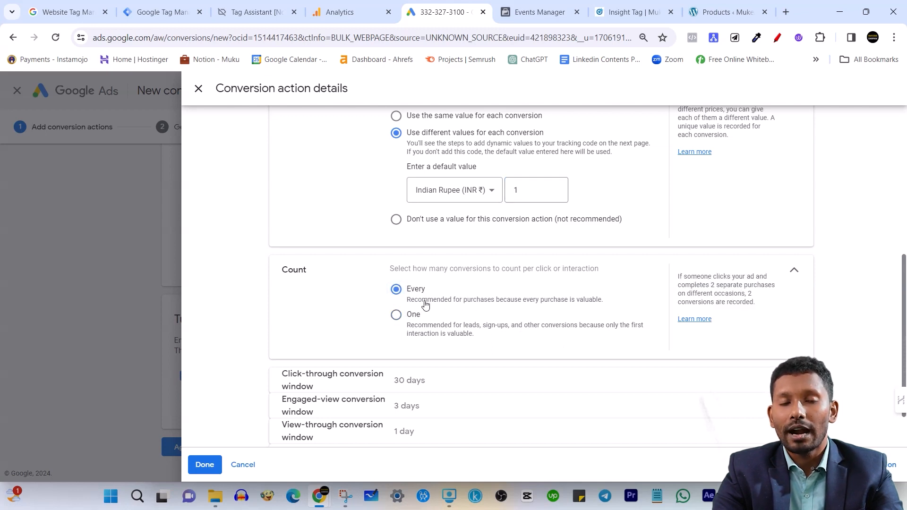
scroll(446, 309, down, 2)
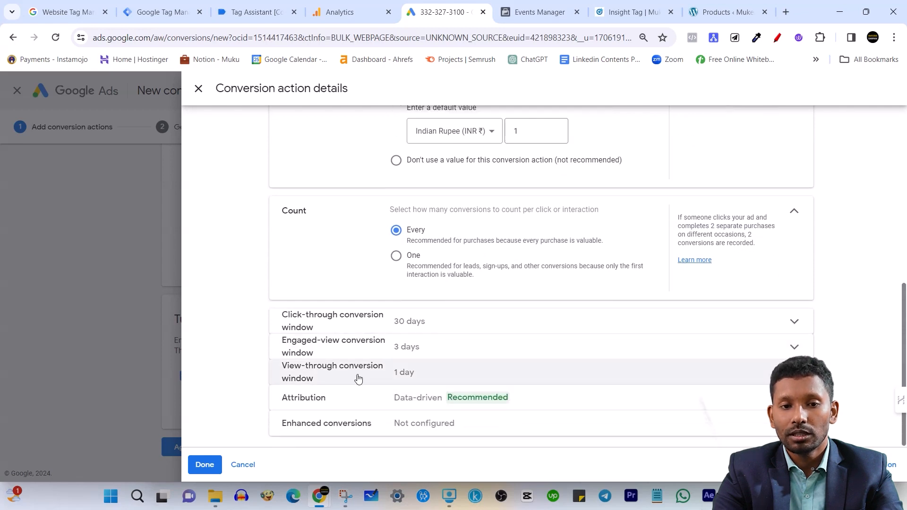
click(204, 466)
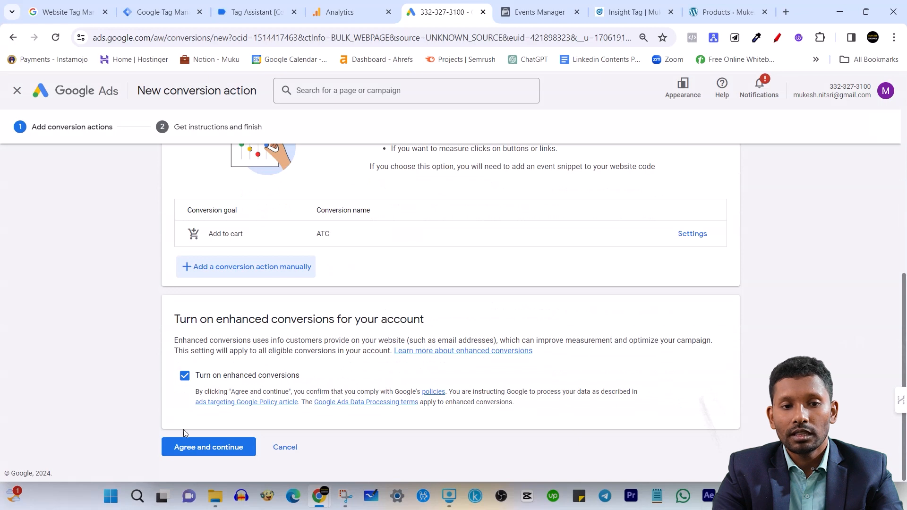
Look through the goal categories offered for another manual conversion action and close the form without adding one
click(251, 268)
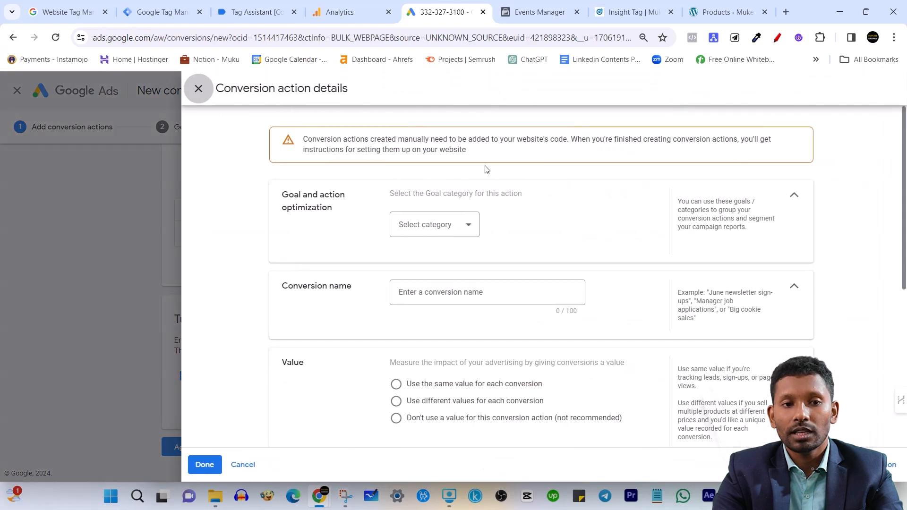
click(455, 225)
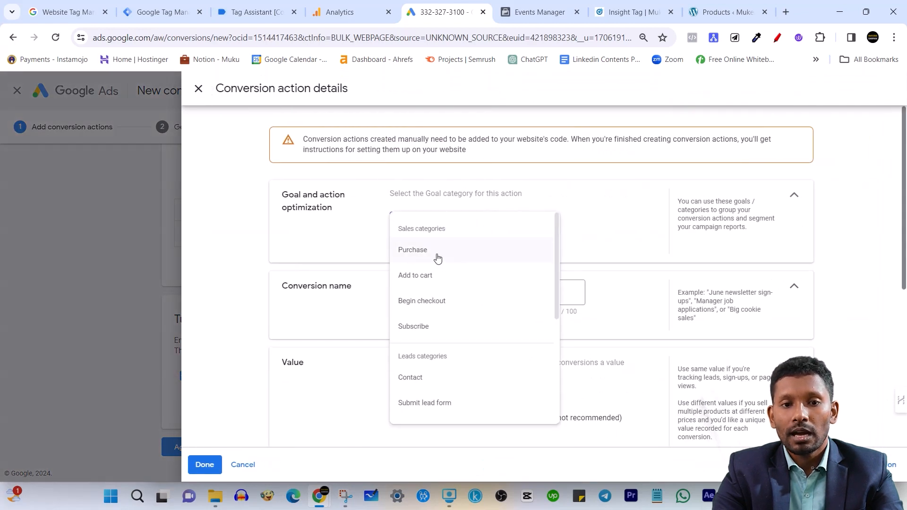
scroll(456, 364, down, 3)
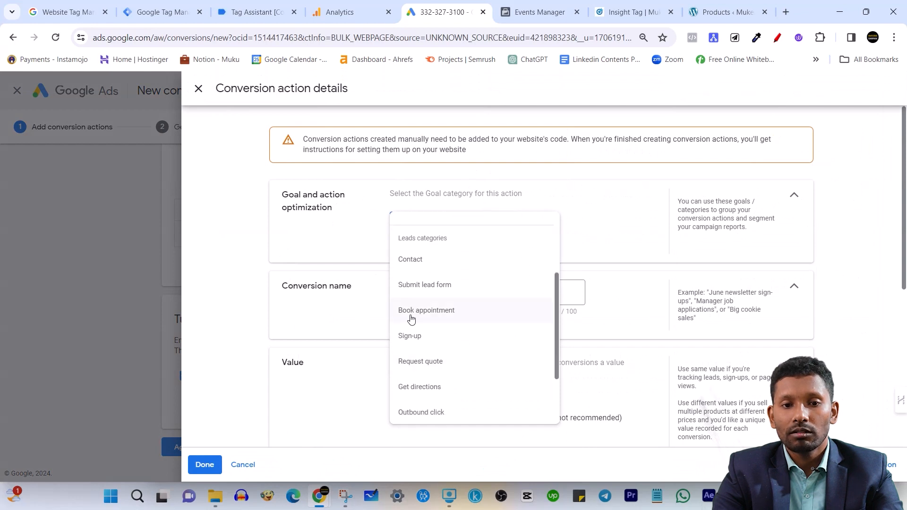
scroll(444, 364, down, 3)
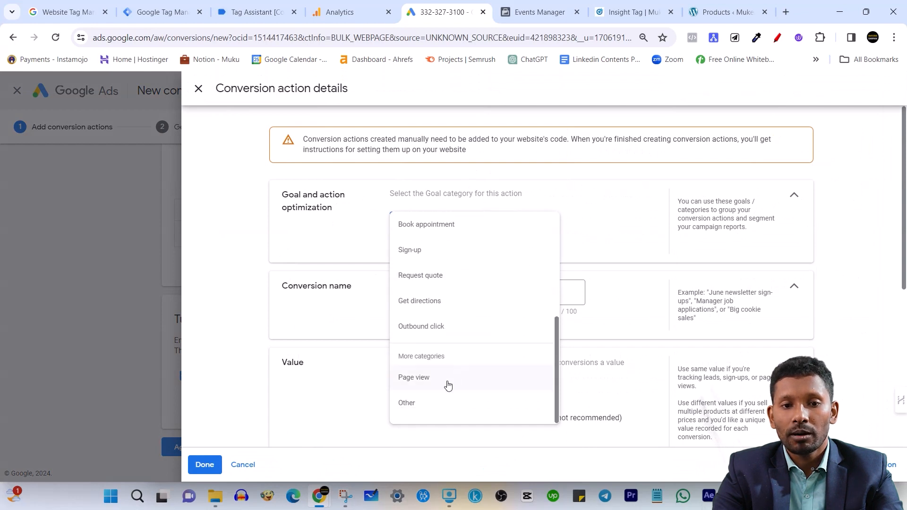
scroll(232, 142, down, 1)
click(198, 88)
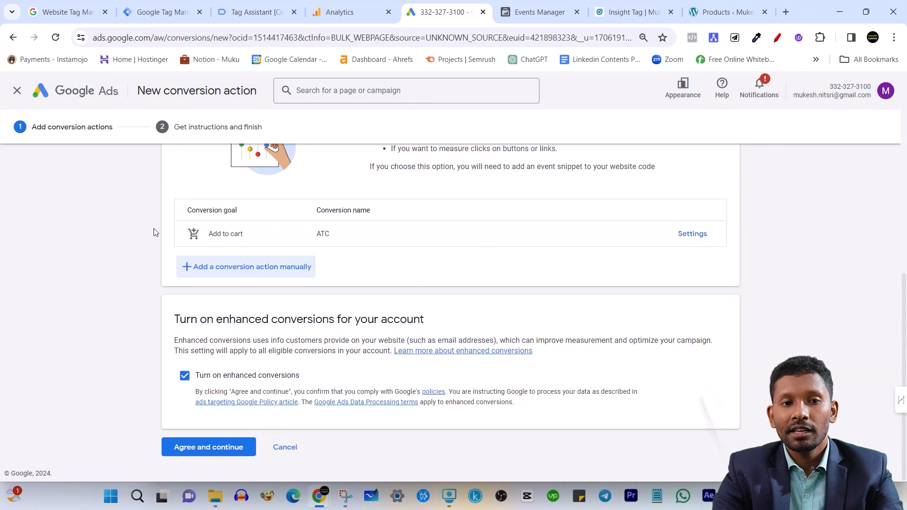
Accept the enhanced conversions terms to reach the tag setup instructions, and inspect the event snippet for the ATC conversion
click(211, 449)
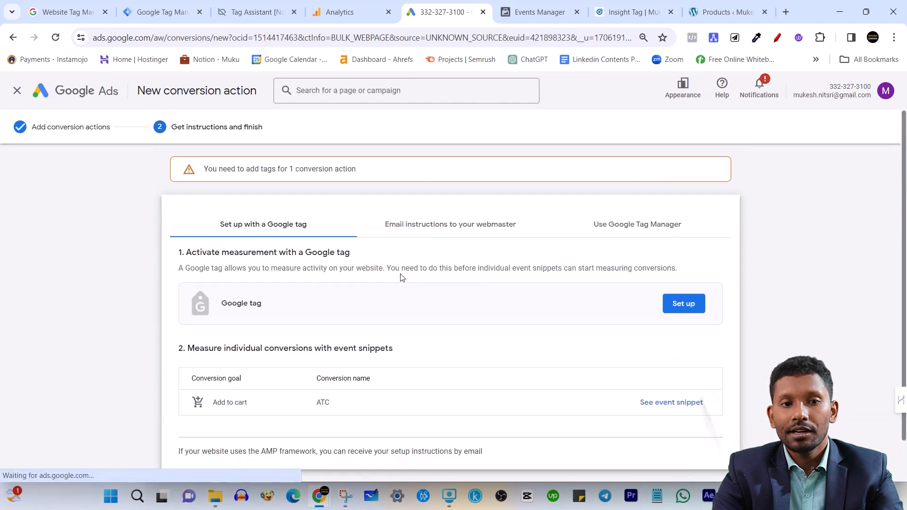
scroll(391, 277, down, 1)
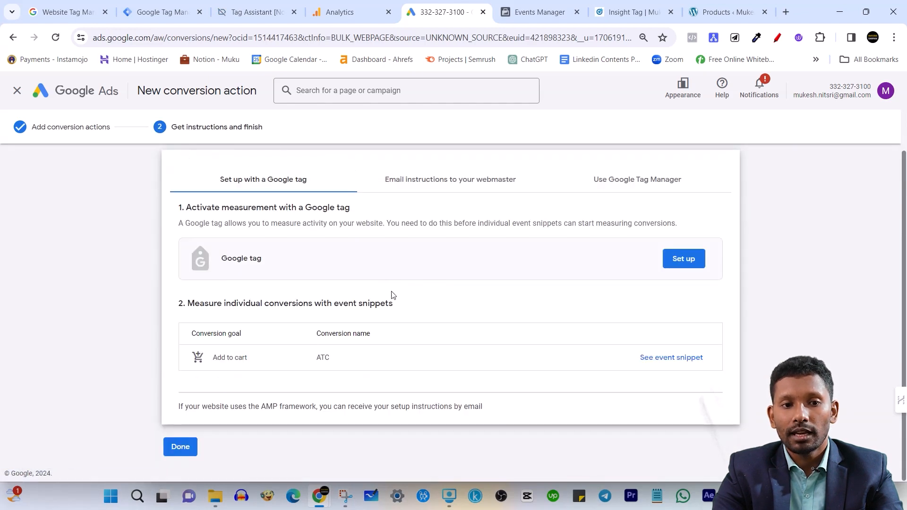
scroll(203, 241, up, 1)
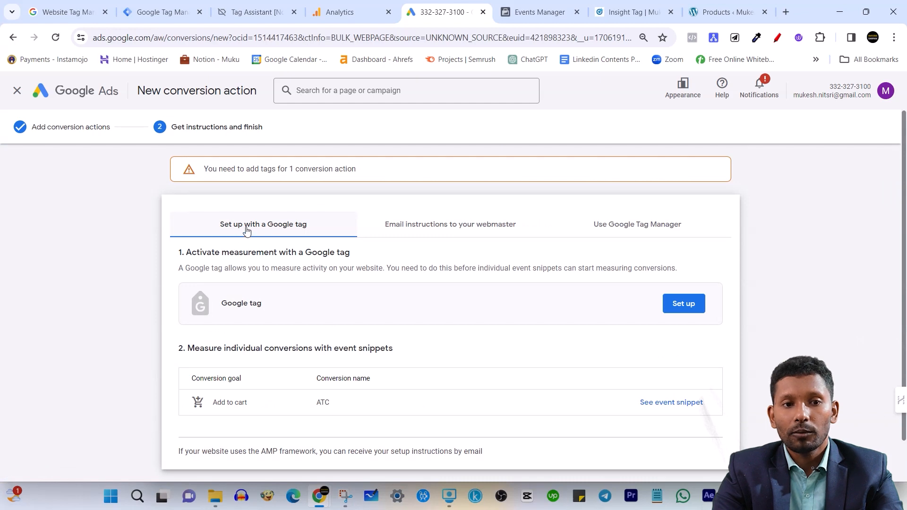
scroll(301, 232, down, 1)
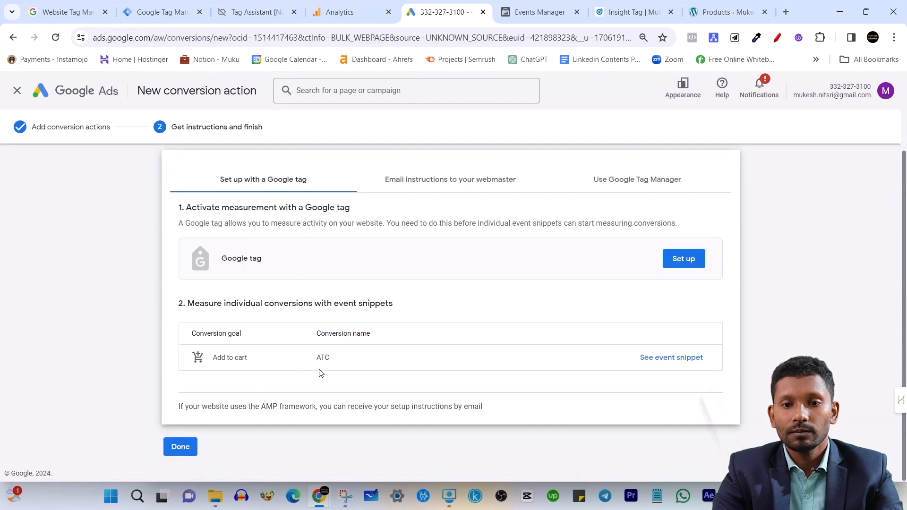
click(663, 362)
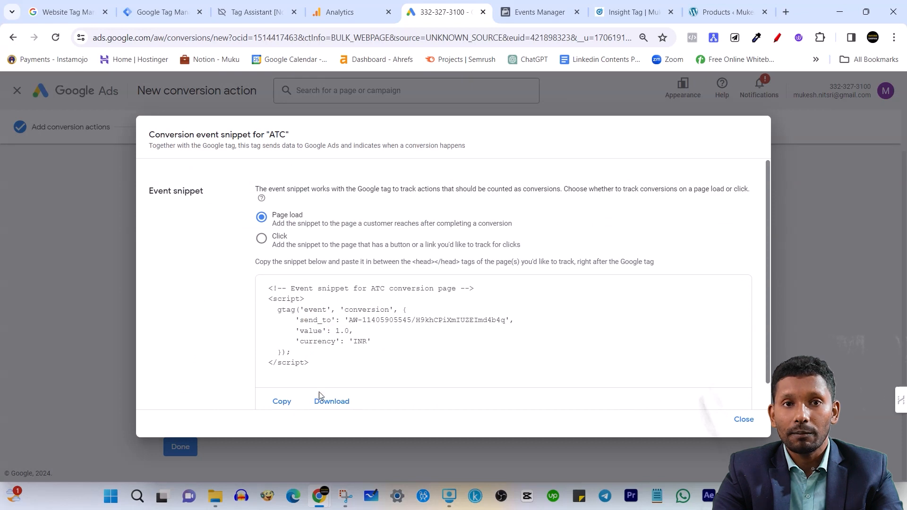
click(744, 420)
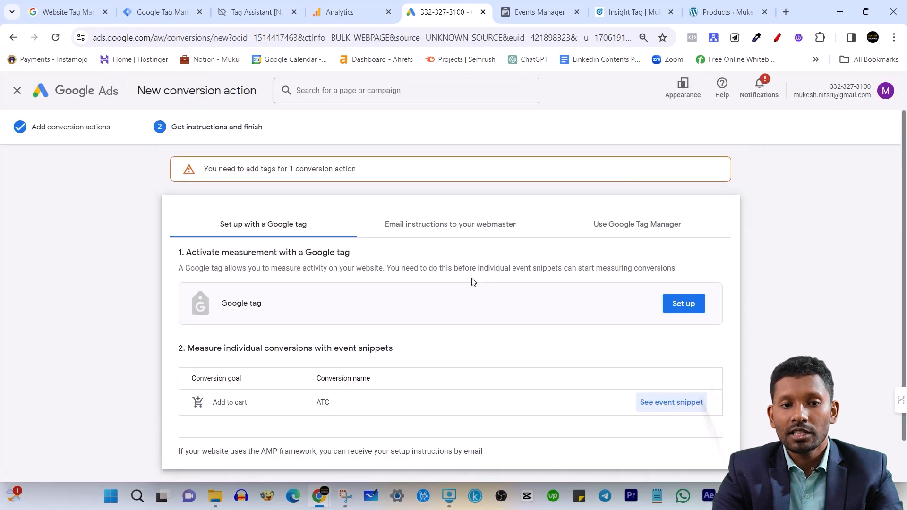
Show the Google Tag Manager setup instructions and locate the conversion ID and the ATC conversion label
click(629, 224)
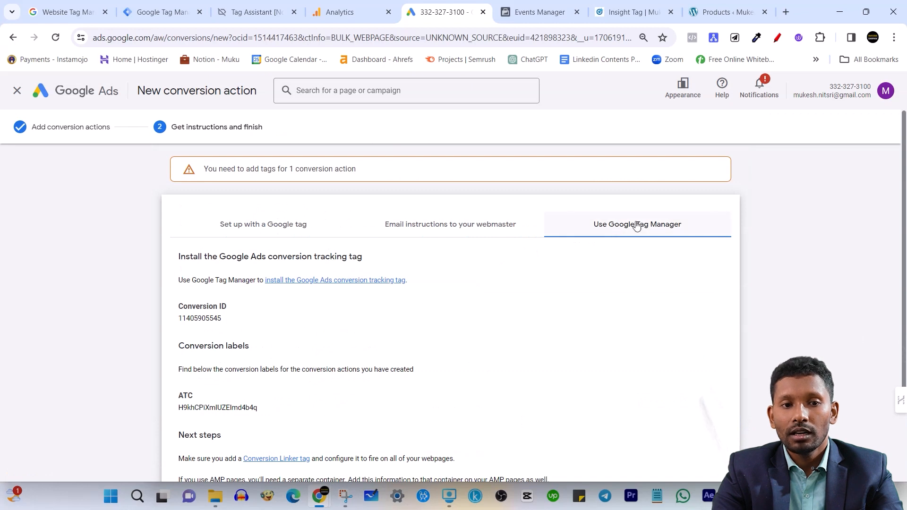
scroll(633, 284, down, 1)
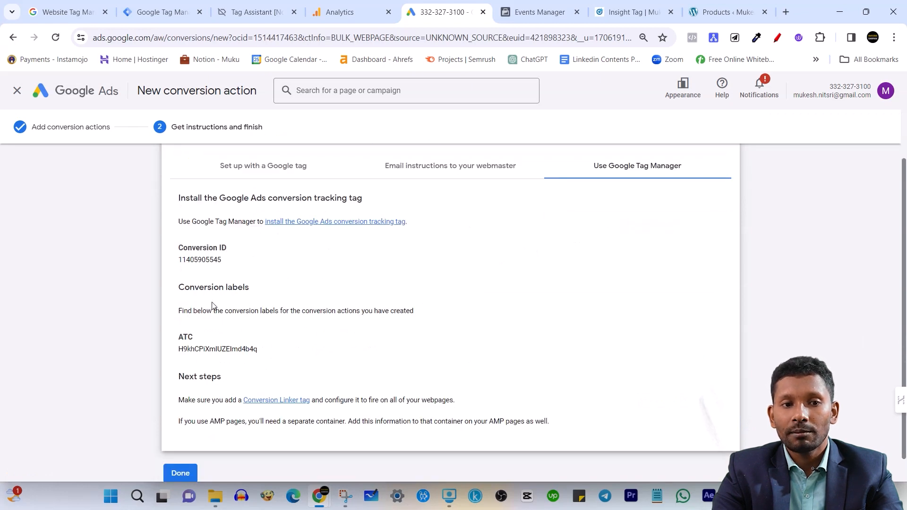
triple_click(196, 246)
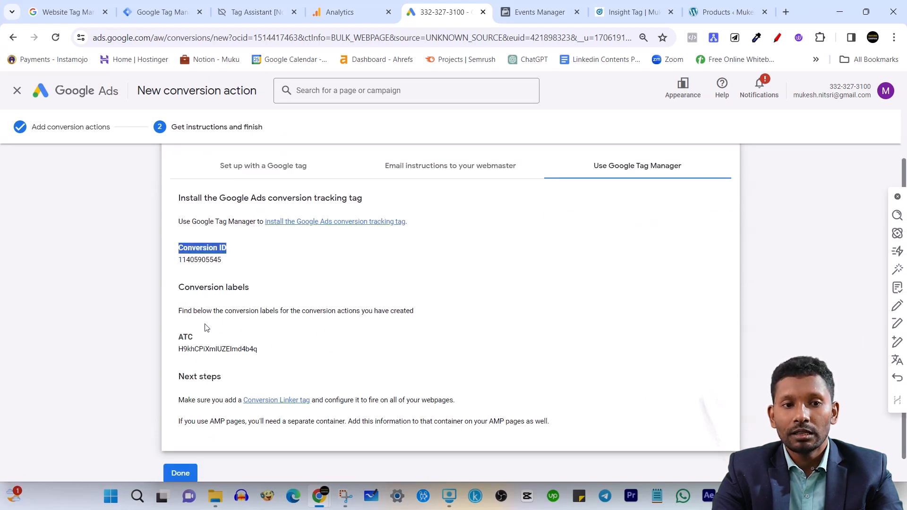
triple_click(226, 287)
triple_click(225, 246)
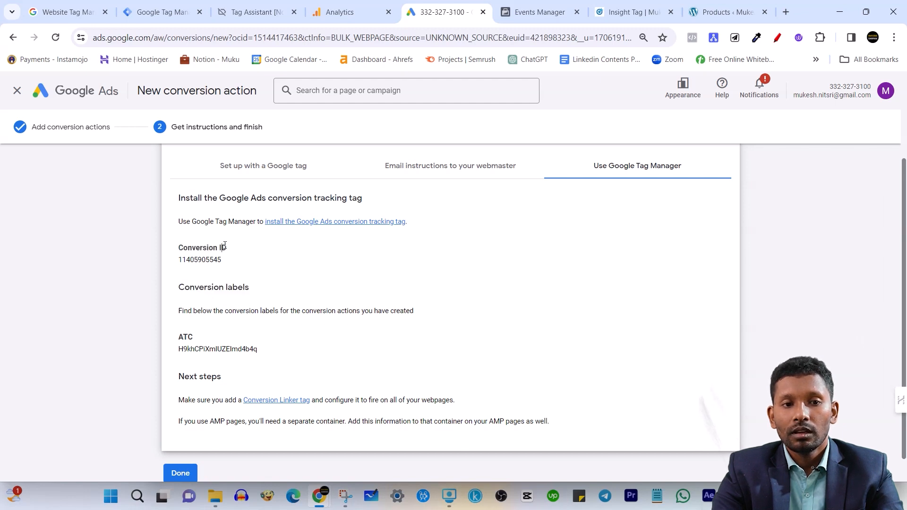
triple_click(203, 261)
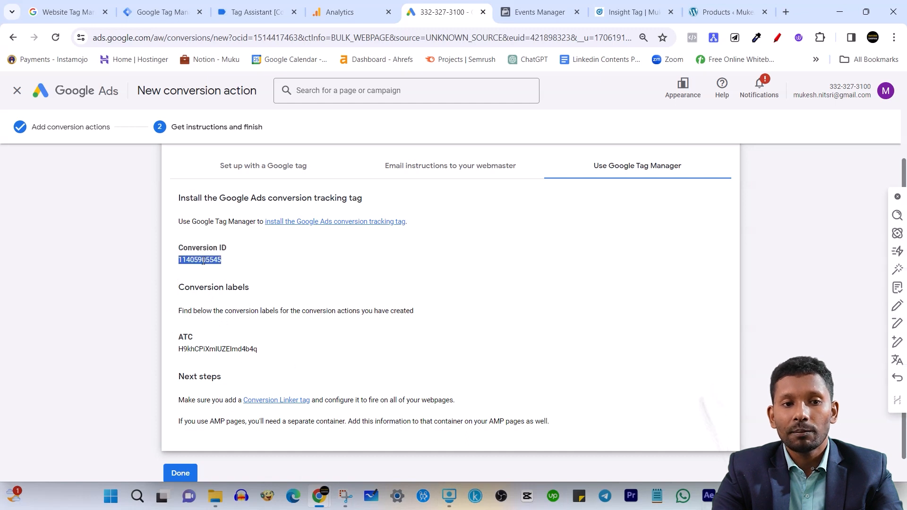
triple_click(188, 336)
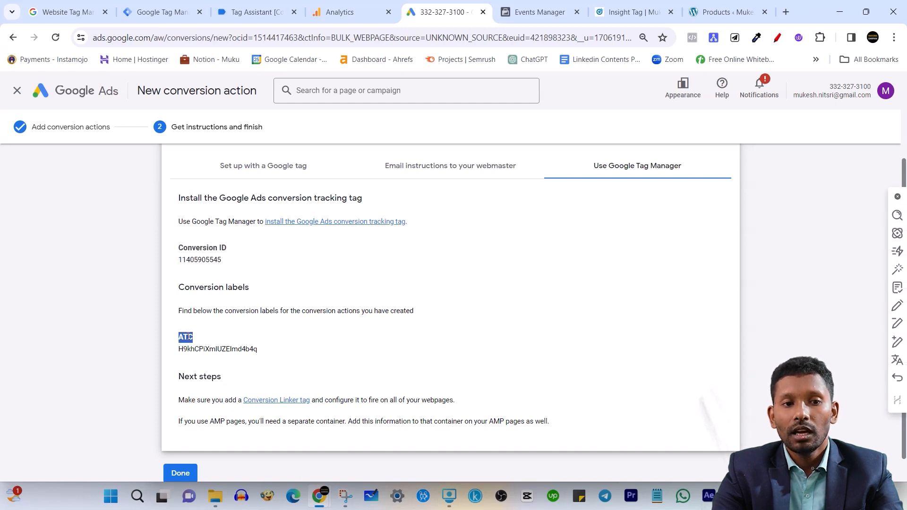
Copy the conversion ID from the Google Ads setup instructions into the Google Ads Remarketing tag's Conversion ID in Tag Manager
triple_click(233, 350)
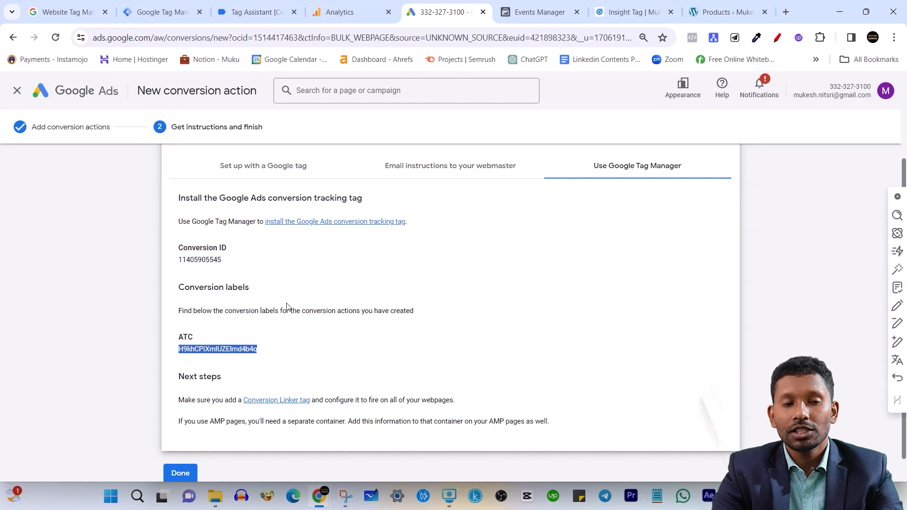
click(190, 262)
triple_click(198, 261)
right_click(200, 260)
click(234, 269)
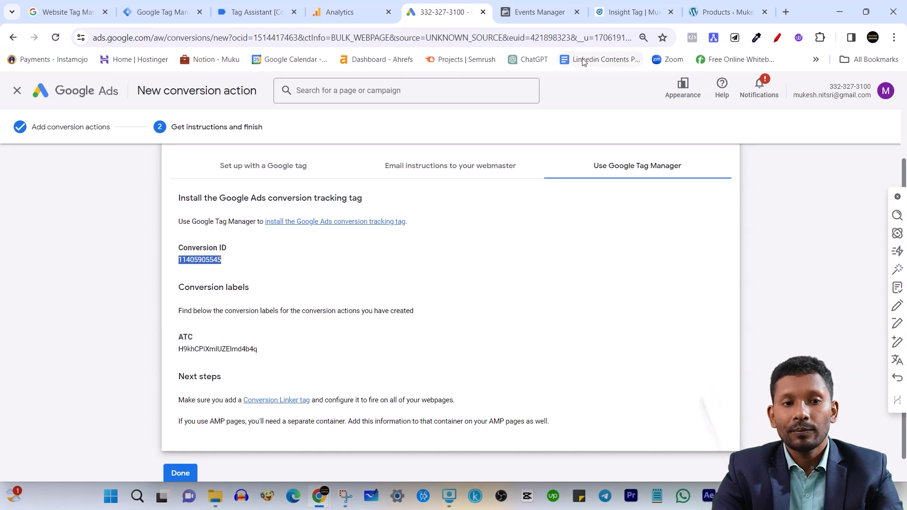
click(185, 4)
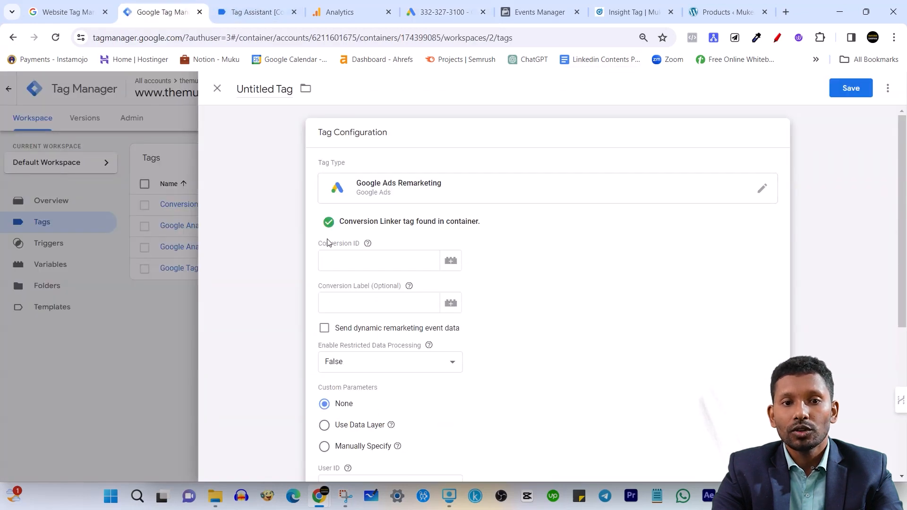
drag(327, 243, 367, 249)
drag(320, 246, 351, 243)
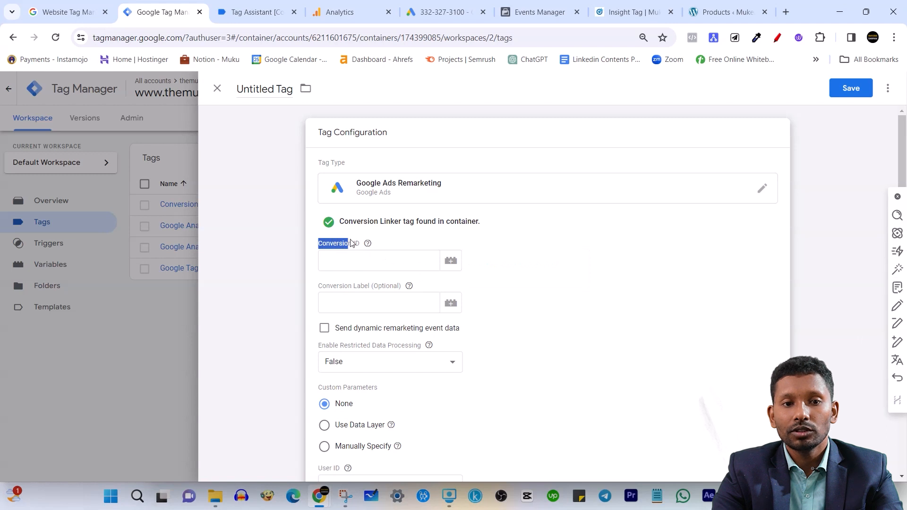
click(347, 263)
key(ctrl+v)
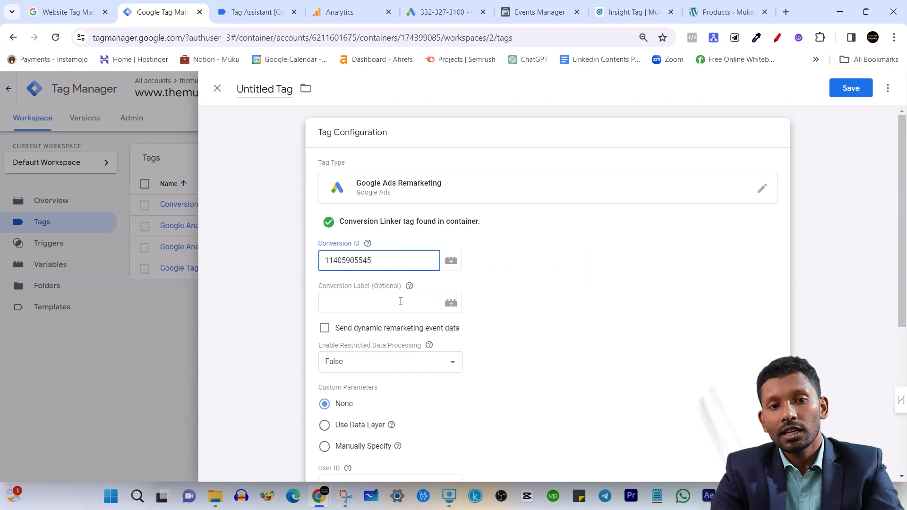
click(360, 299)
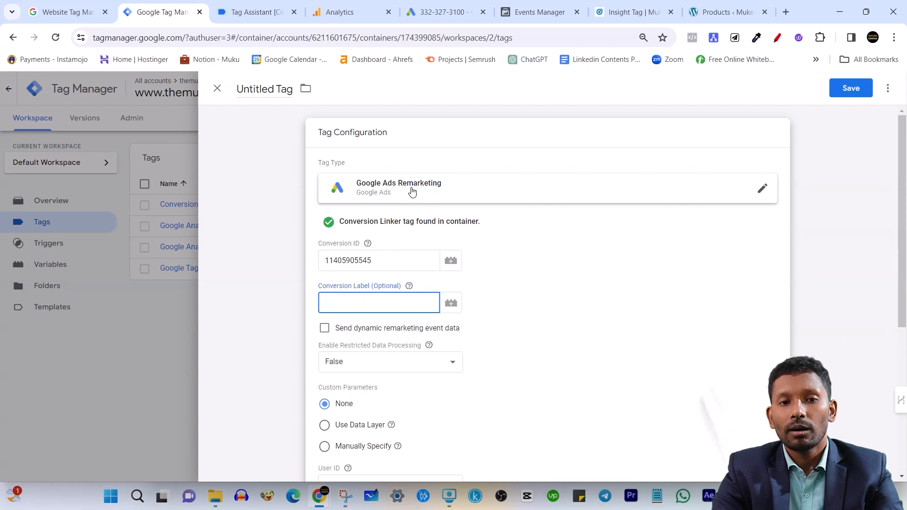
click(488, 247)
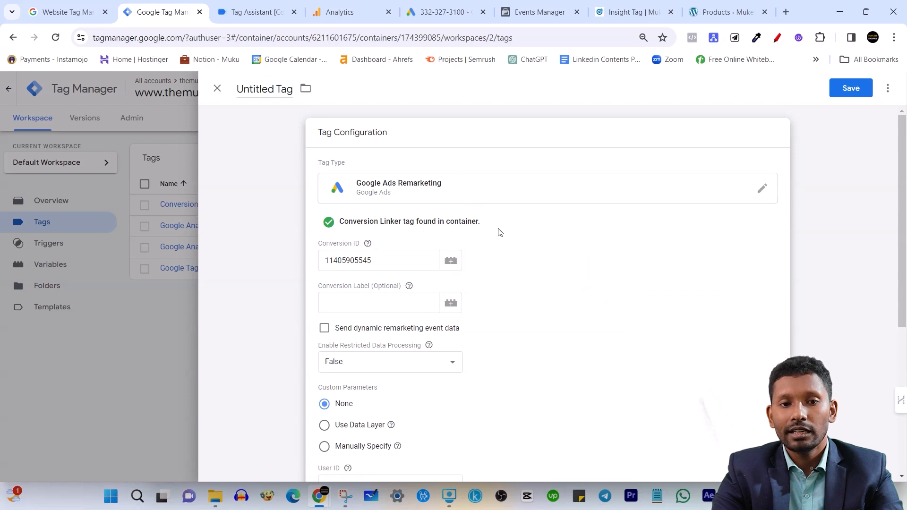
Set the remarketing tag to fire on All Pages and save it under the name Google Ads Remarketing
scroll(491, 258, down, 5)
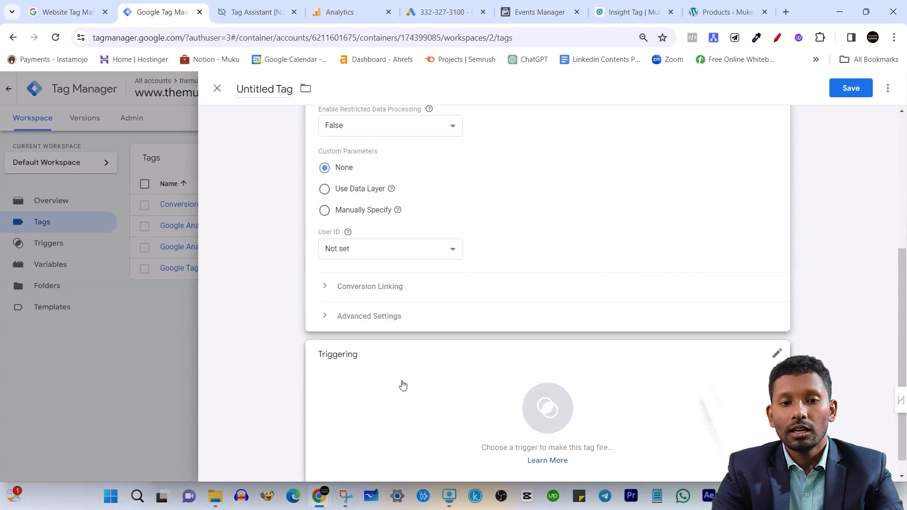
click(412, 391)
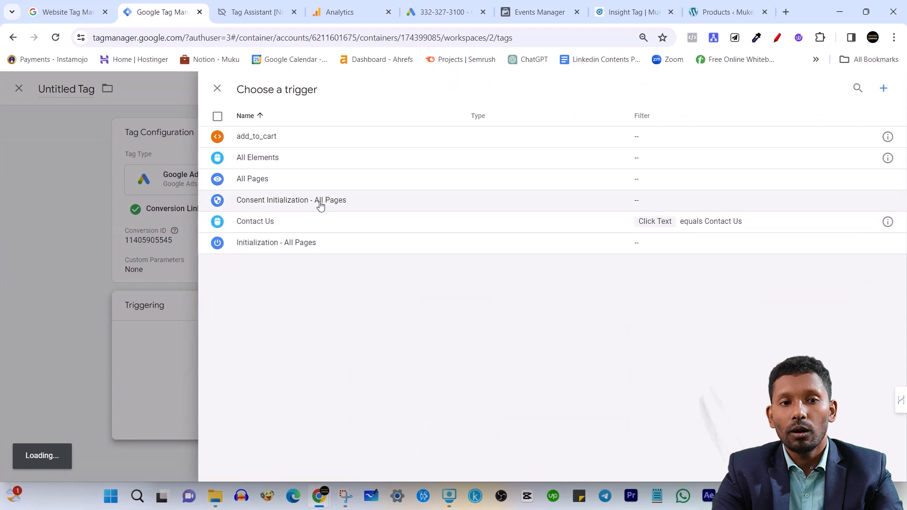
click(297, 179)
click(851, 88)
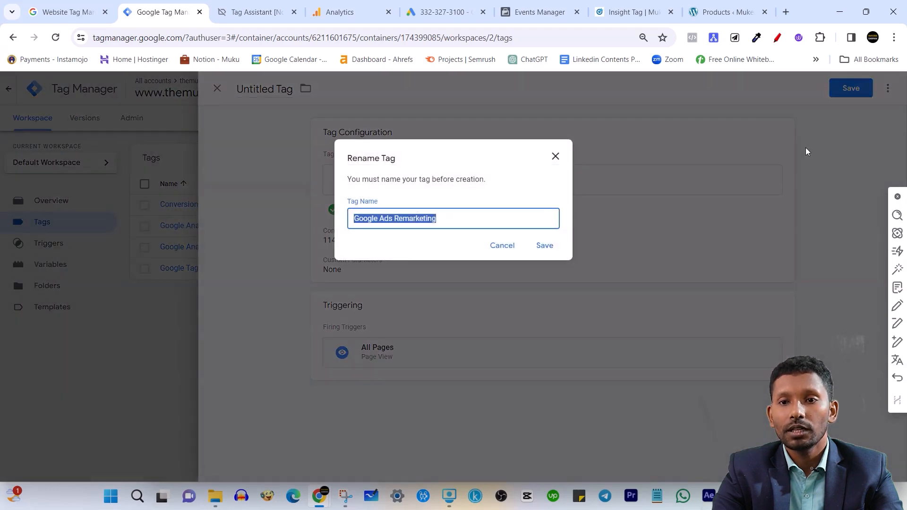
click(545, 246)
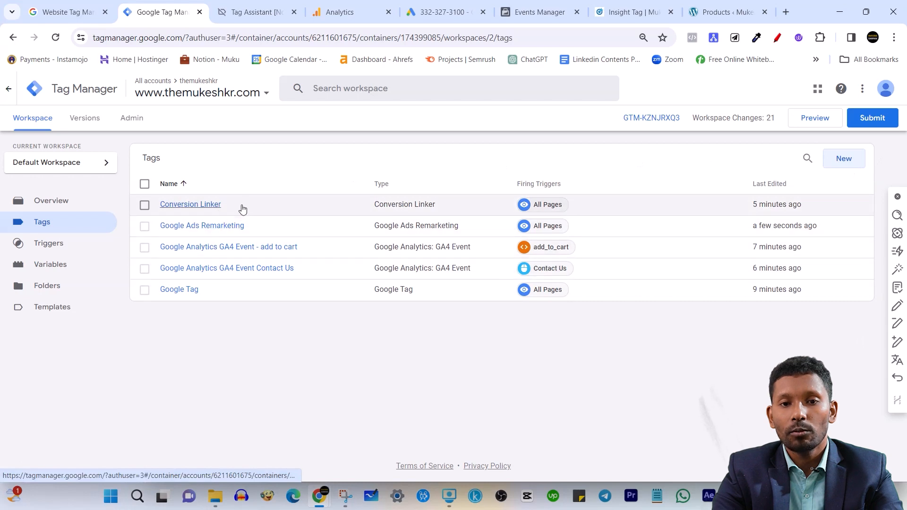
Create a new Google Ads Conversion Tracking tag and enter the copied conversion ID
click(842, 163)
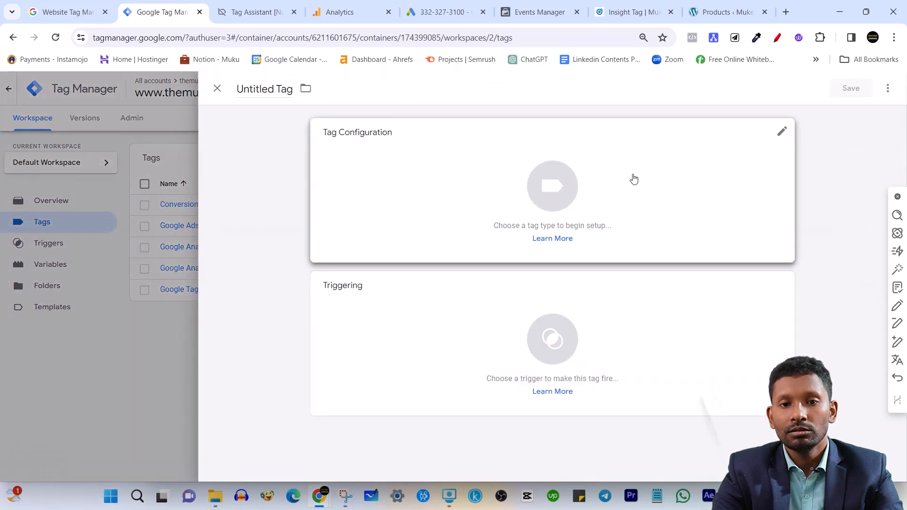
click(634, 179)
click(666, 208)
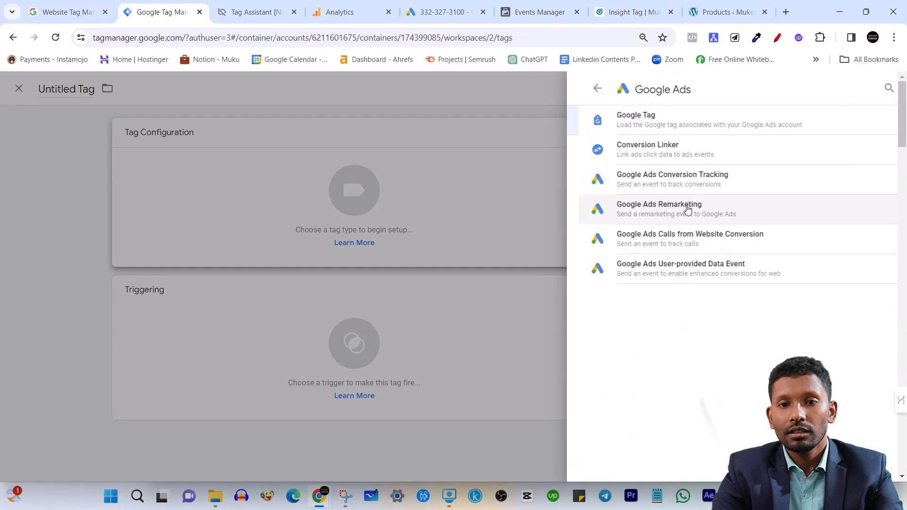
click(679, 182)
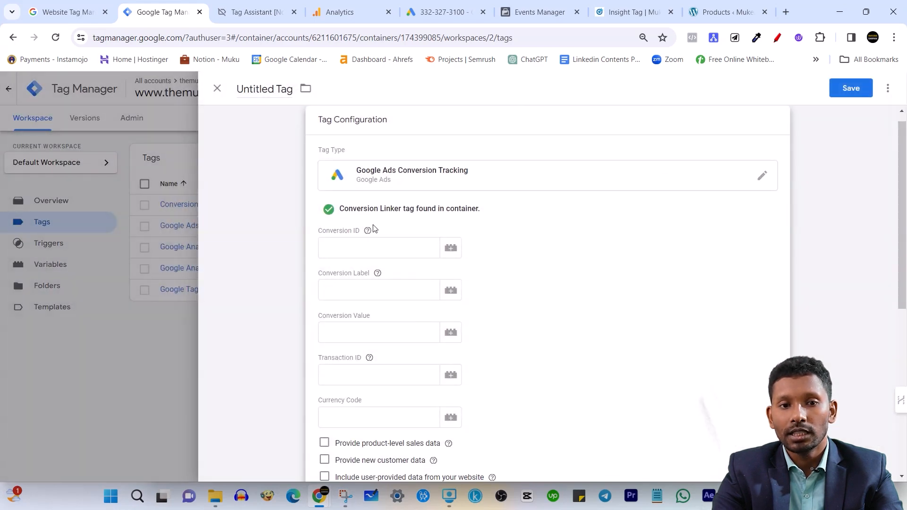
click(361, 247)
key(ctrl+v)
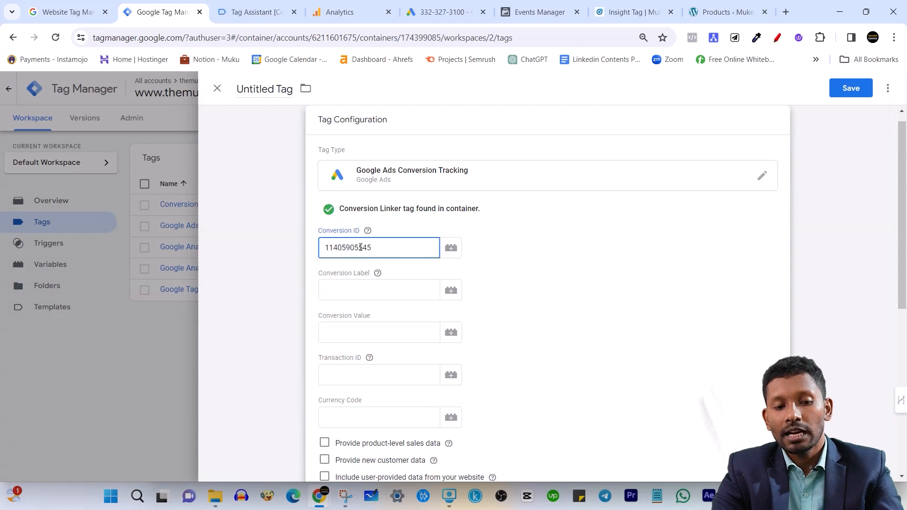
Switch to the Google Ads setup instructions and copy the conversion label of the ATC action
click(466, 5)
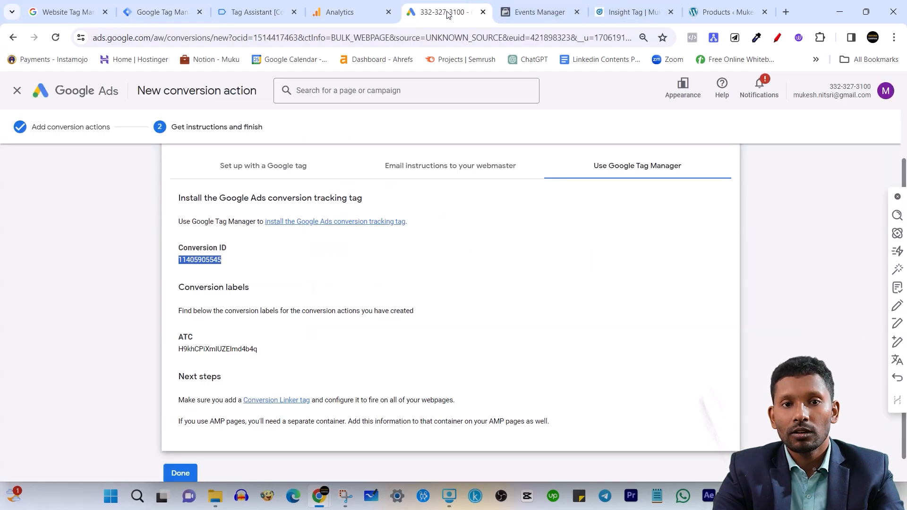
click(219, 260)
scroll(282, 318, down, 1)
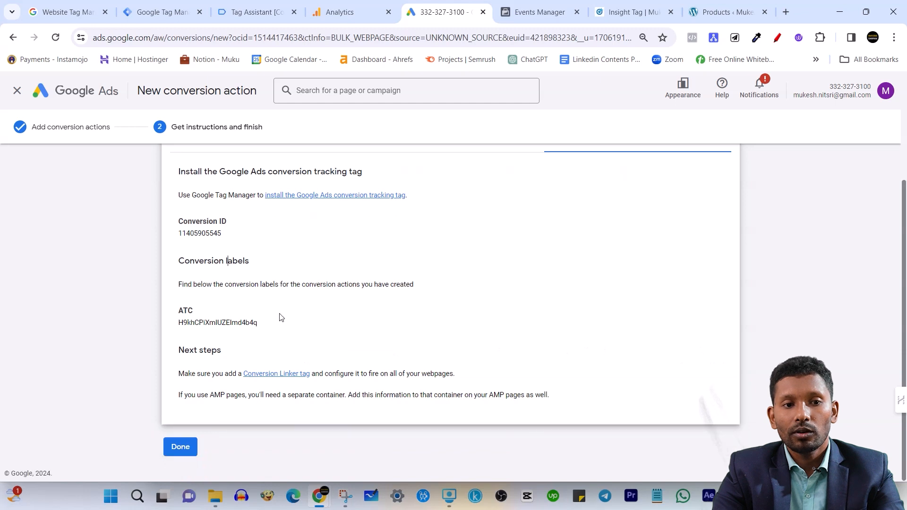
double_click(207, 322)
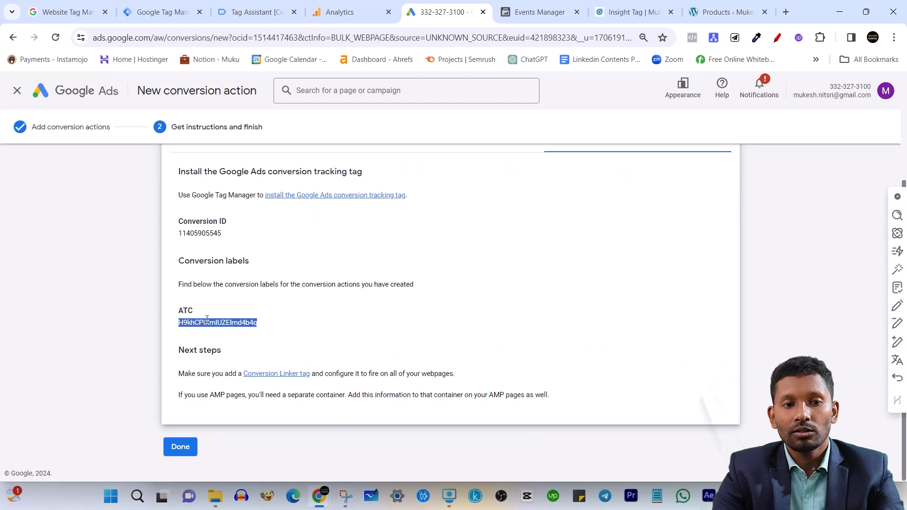
double_click(189, 310)
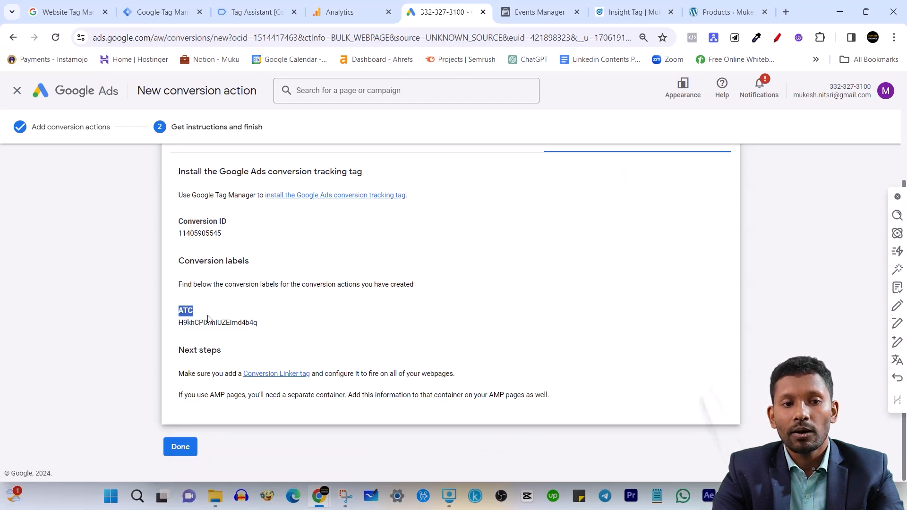
double_click(215, 323)
click(240, 285)
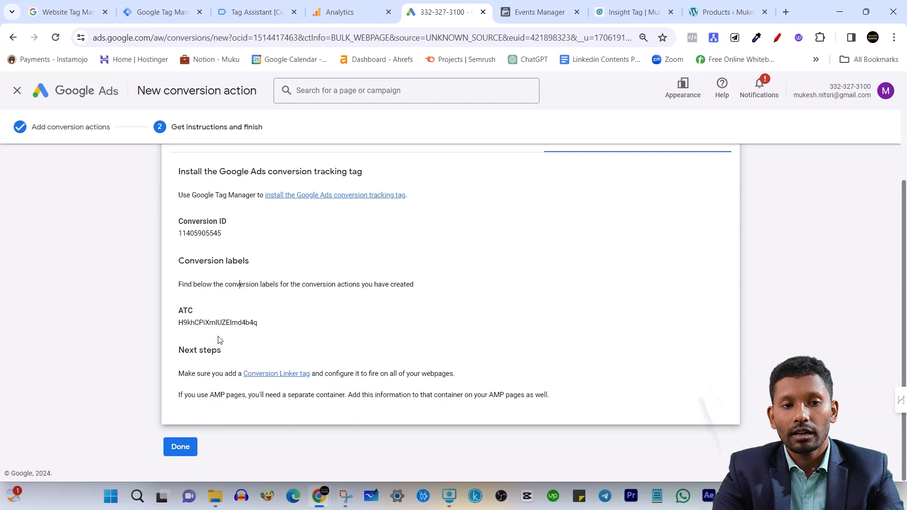
double_click(220, 321)
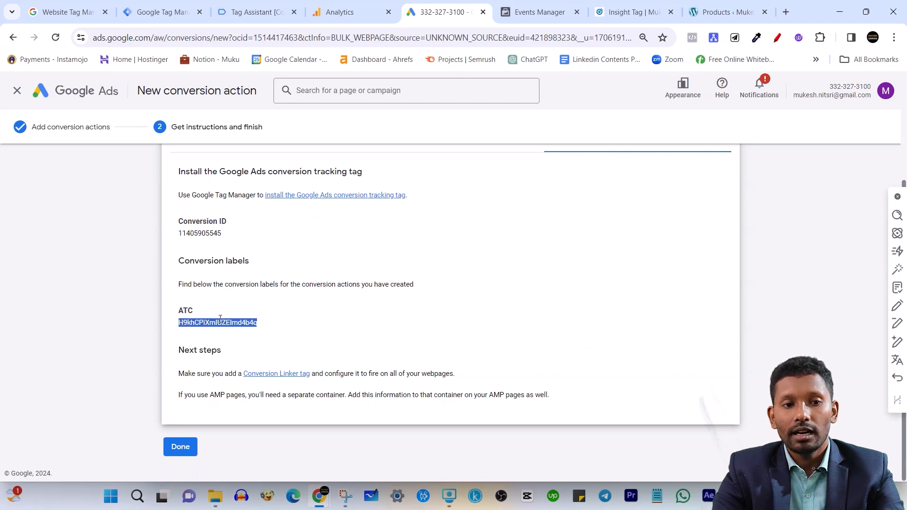
right_click(262, 321)
click(262, 171)
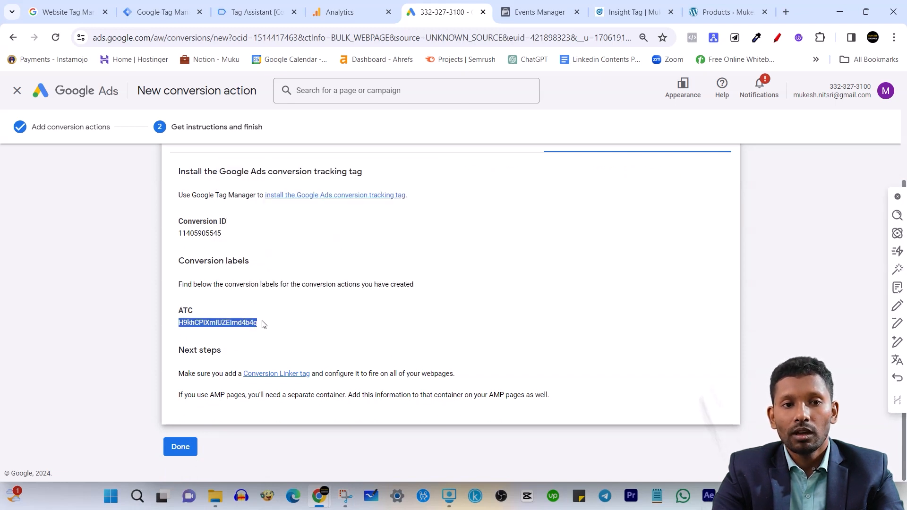
click(264, 326)
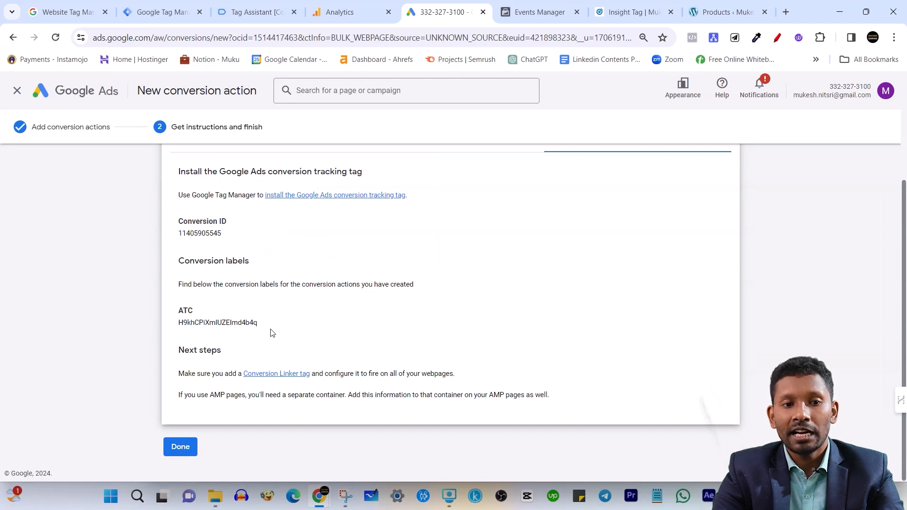
double_click(218, 321)
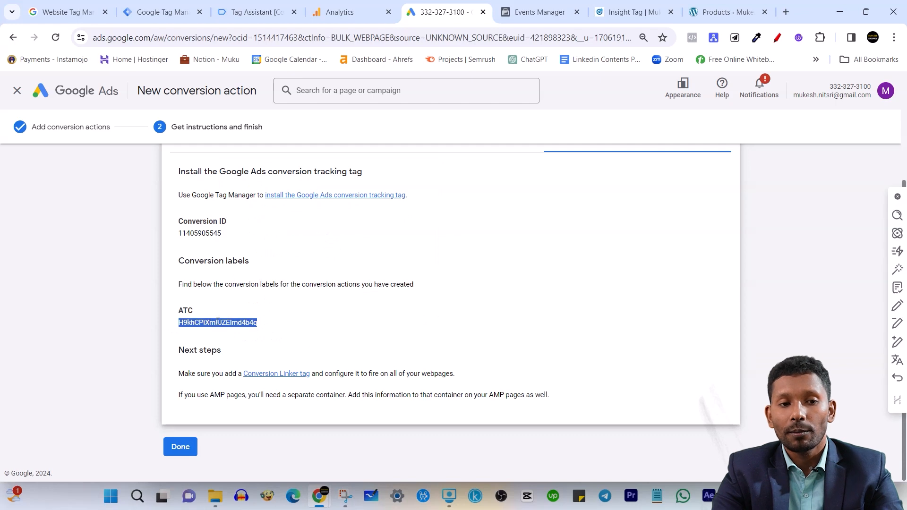
right_click(218, 322)
click(241, 171)
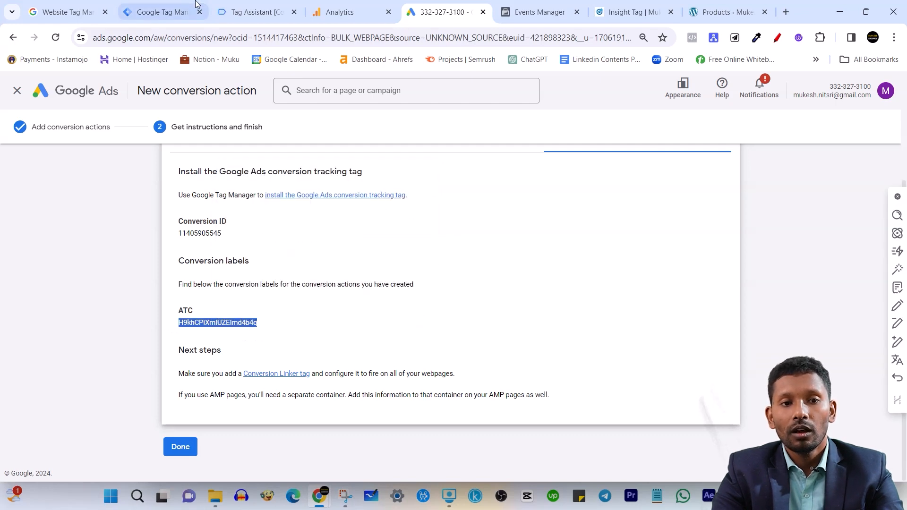
Return to Tag Manager and enter the copied ATC label as the conversion tracking tag's Conversion Label
click(201, 6)
click(349, 283)
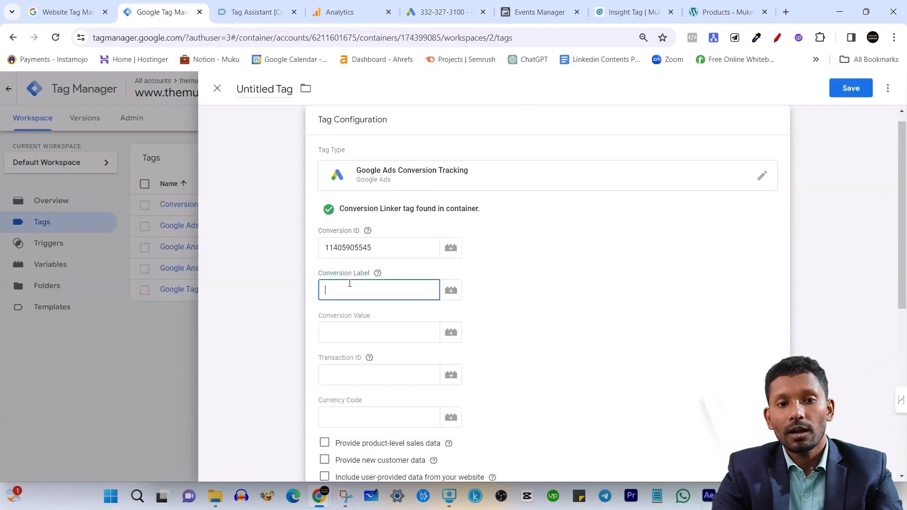
key(ctrl+v)
click(320, 275)
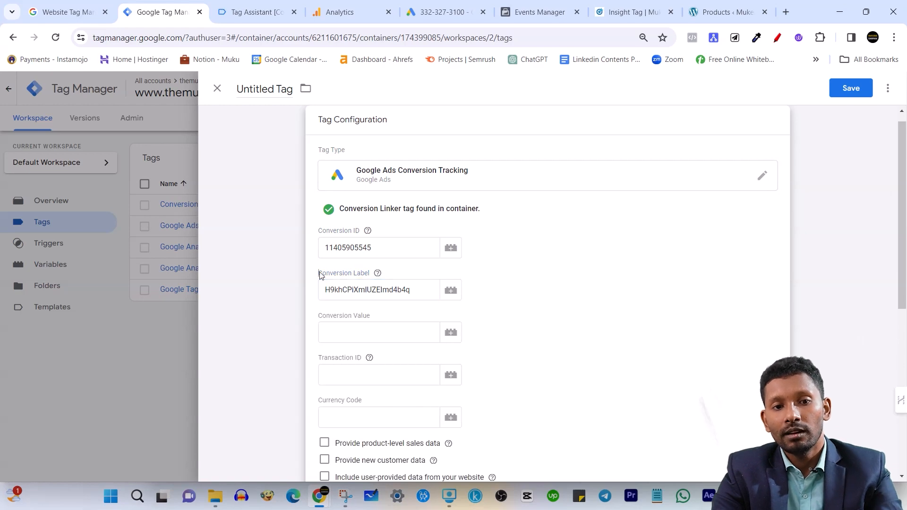
drag(319, 275, 376, 274)
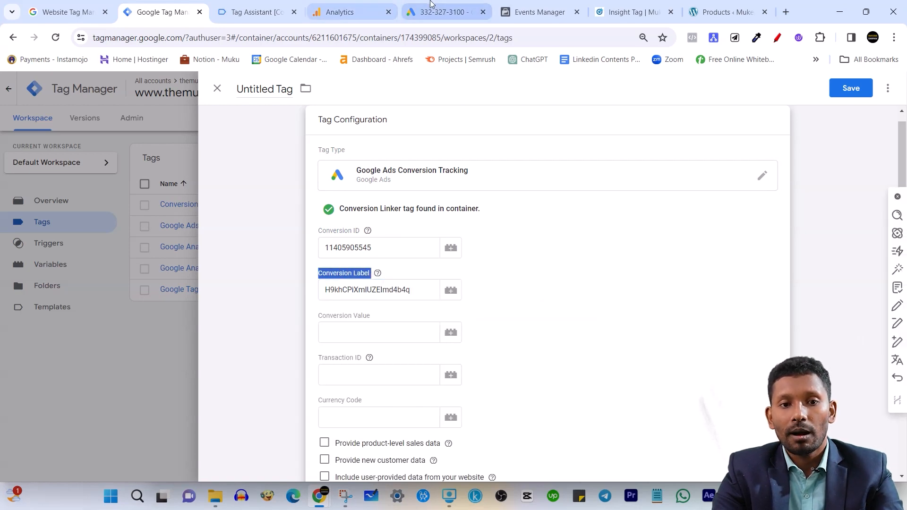
click(413, 18)
click(178, 21)
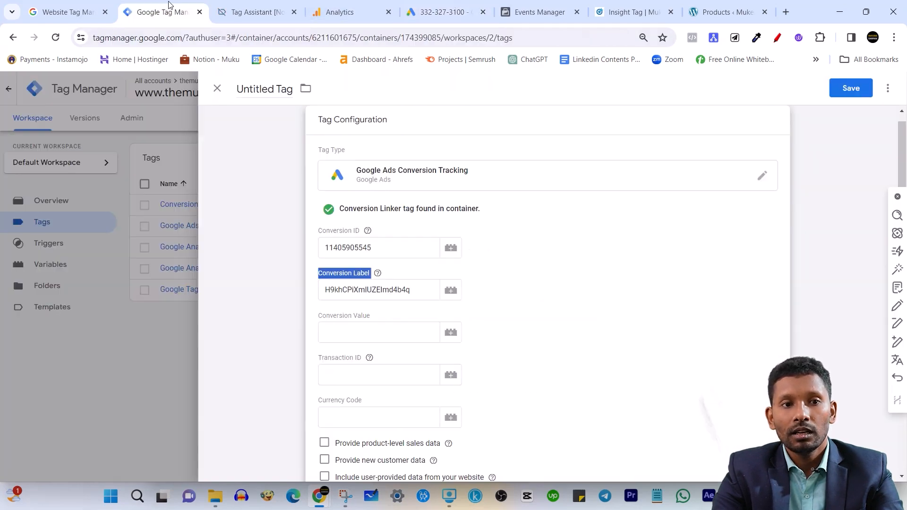
click(368, 290)
Set the conversion tracking tag's Currency Code to the currencyCode data layer variable
scroll(419, 298, down, 3)
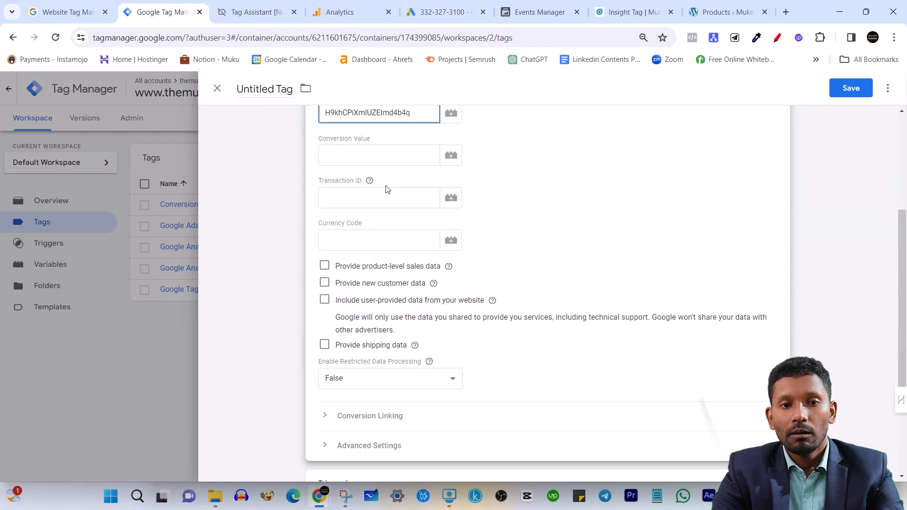
scroll(411, 233, up, 2)
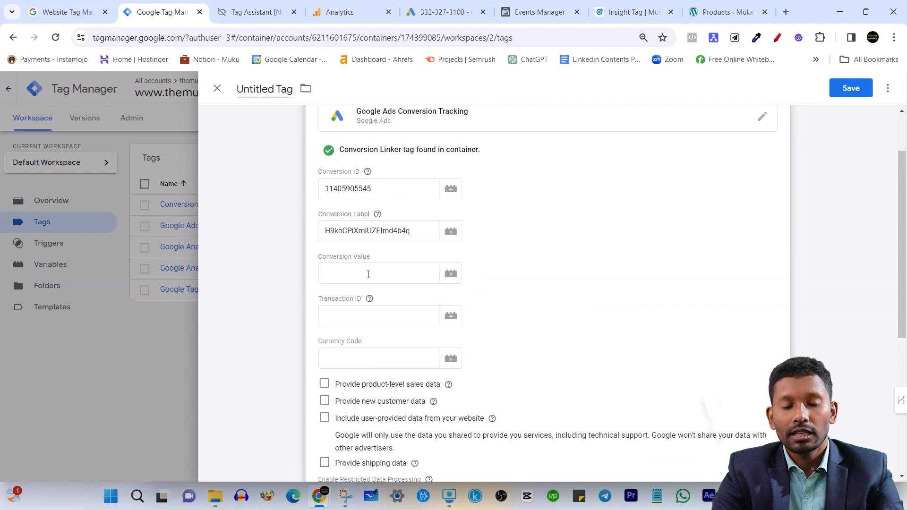
click(353, 323)
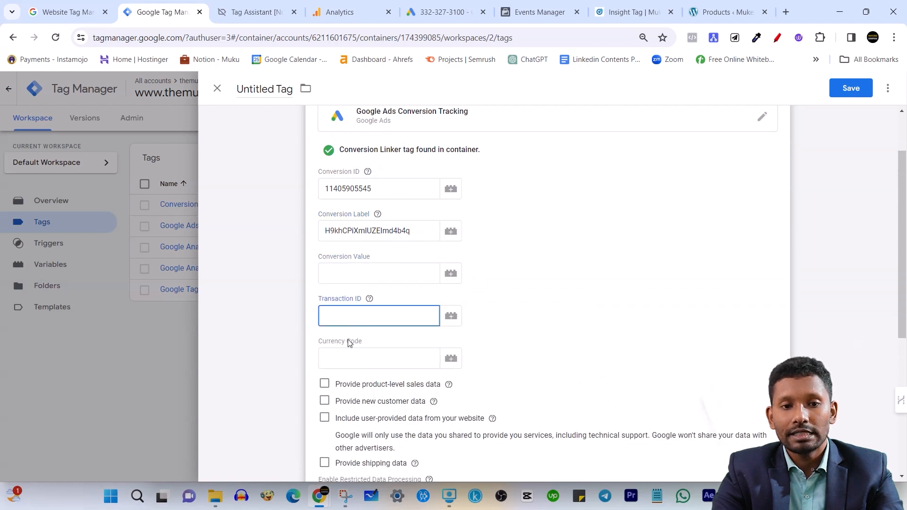
click(358, 352)
scroll(359, 352, down, 1)
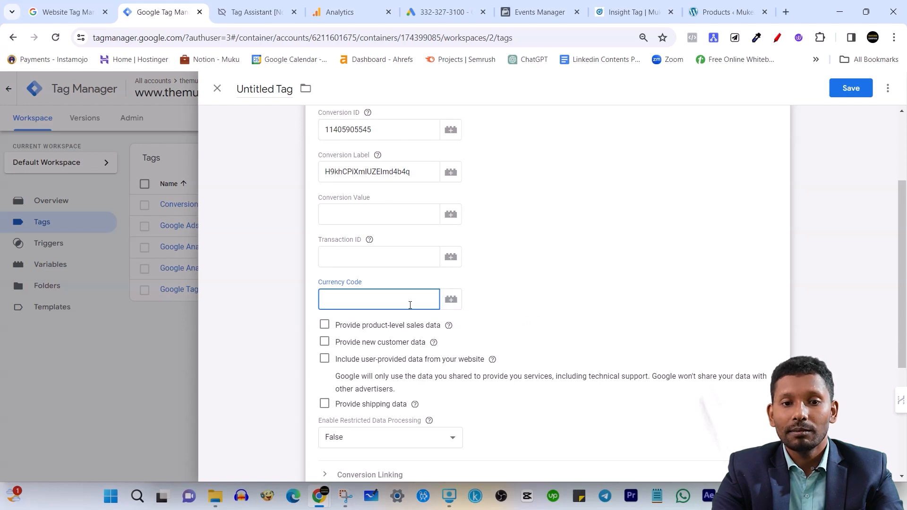
click(451, 300)
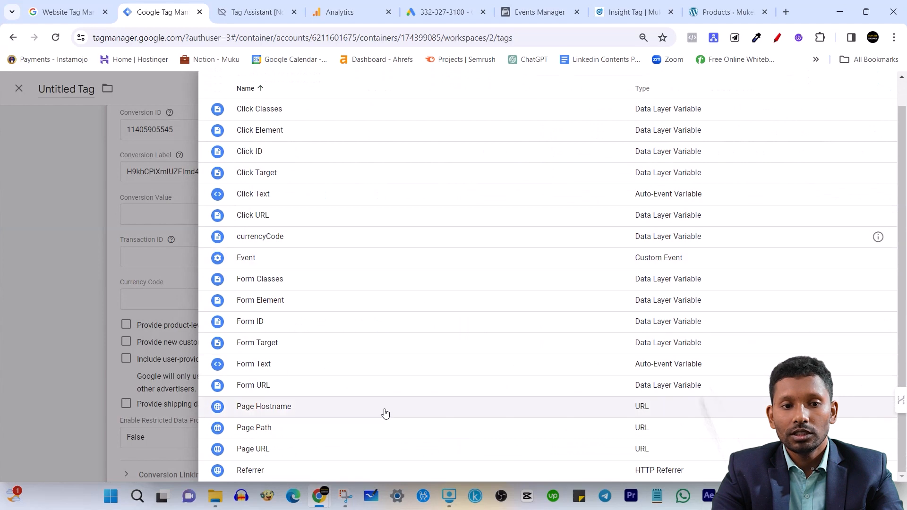
click(336, 241)
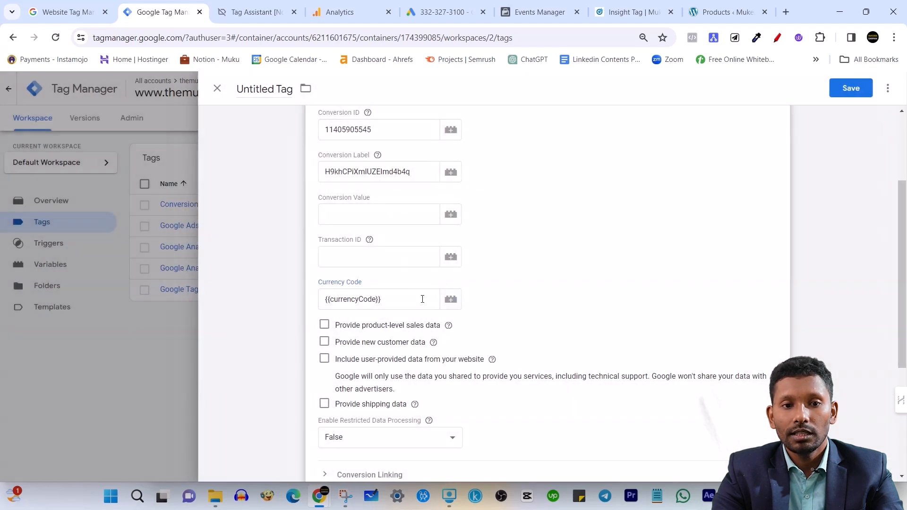
Clear the Currency Code field of the Google Ads Conversion Tracking tag
scroll(390, 305, up, 3)
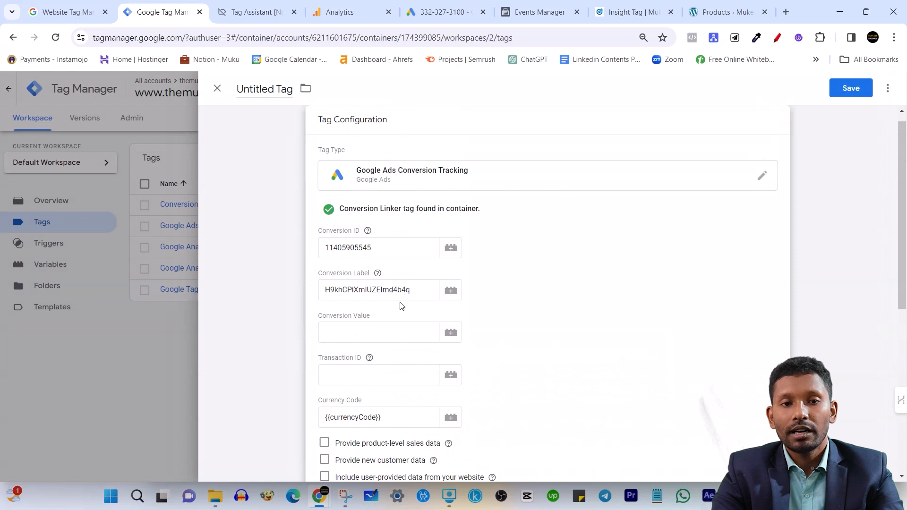
scroll(402, 300, down, 1)
drag(384, 363, 311, 361)
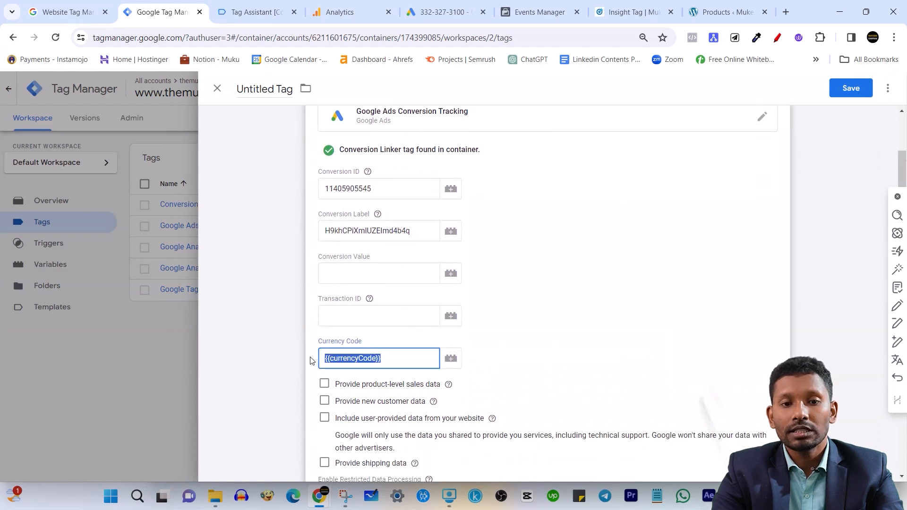
key(BackSpace)
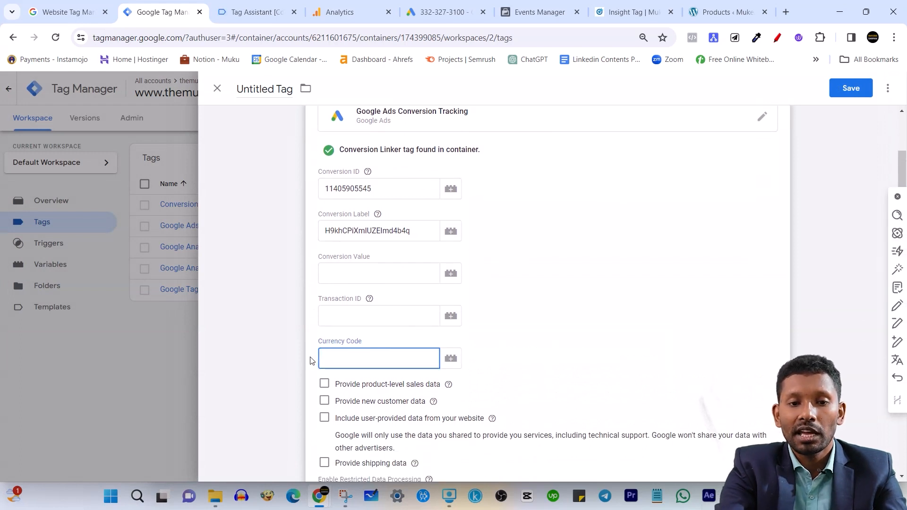
text(IN)
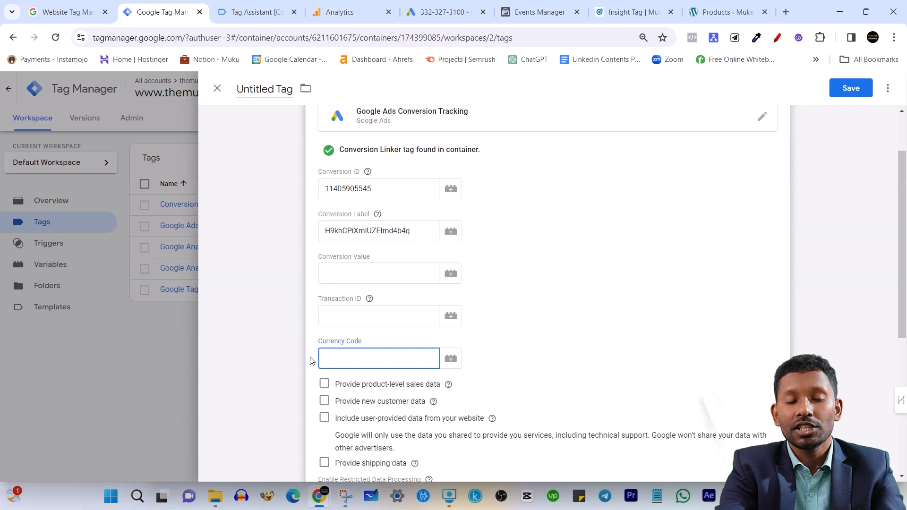
click(310, 360)
scroll(377, 341, down, 1)
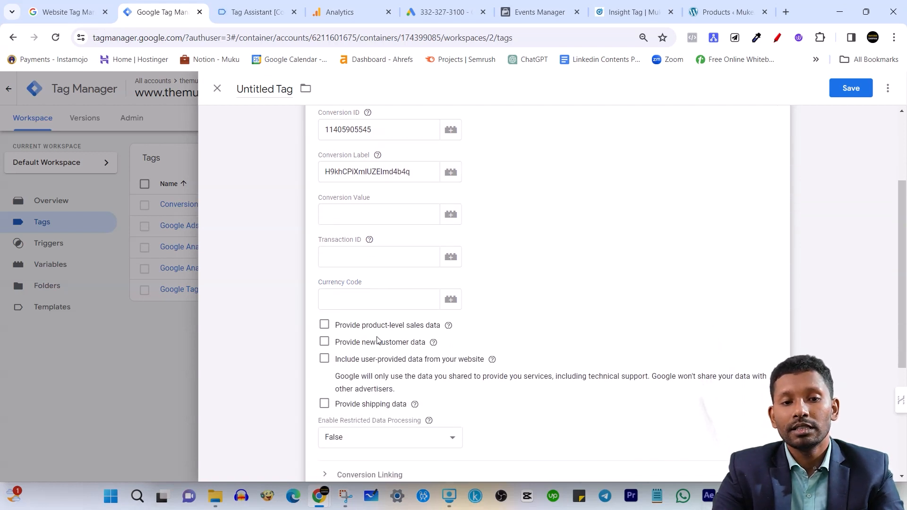
click(355, 251)
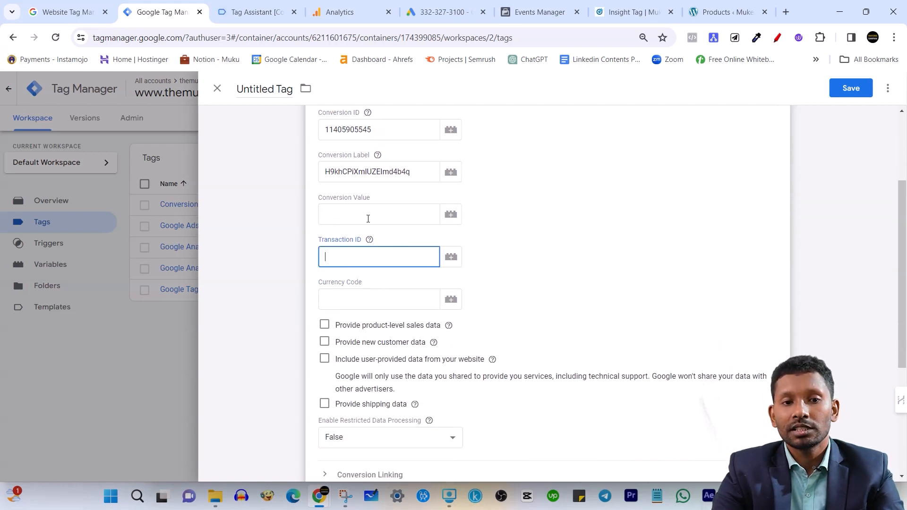
click(370, 240)
scroll(358, 297, up, 1)
click(324, 316)
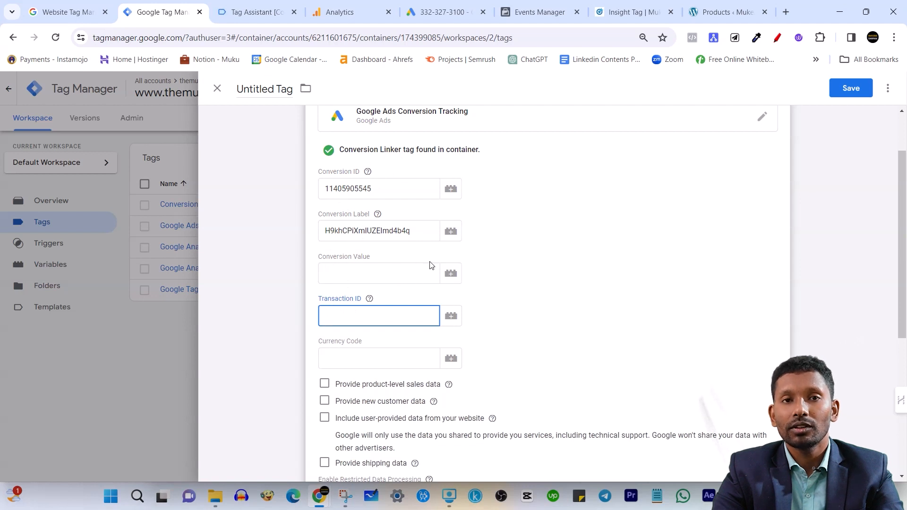
click(358, 334)
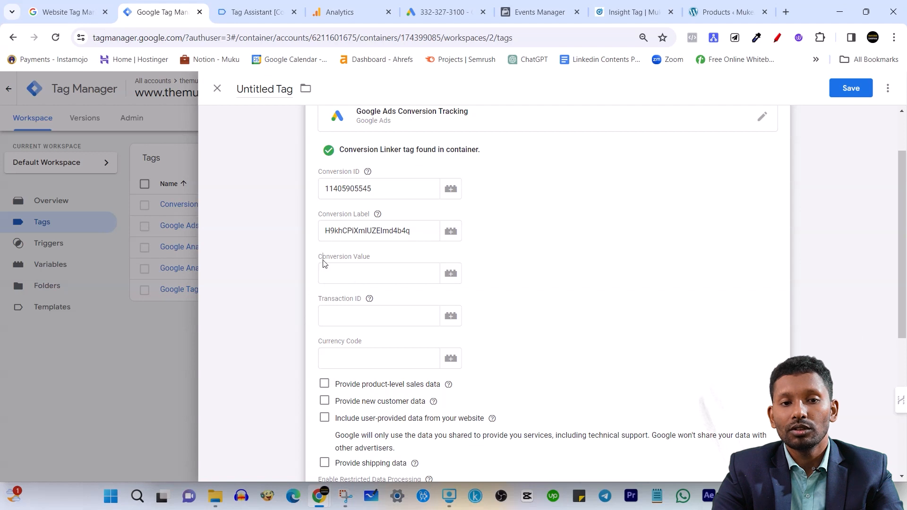
drag(325, 264, 351, 263)
click(351, 318)
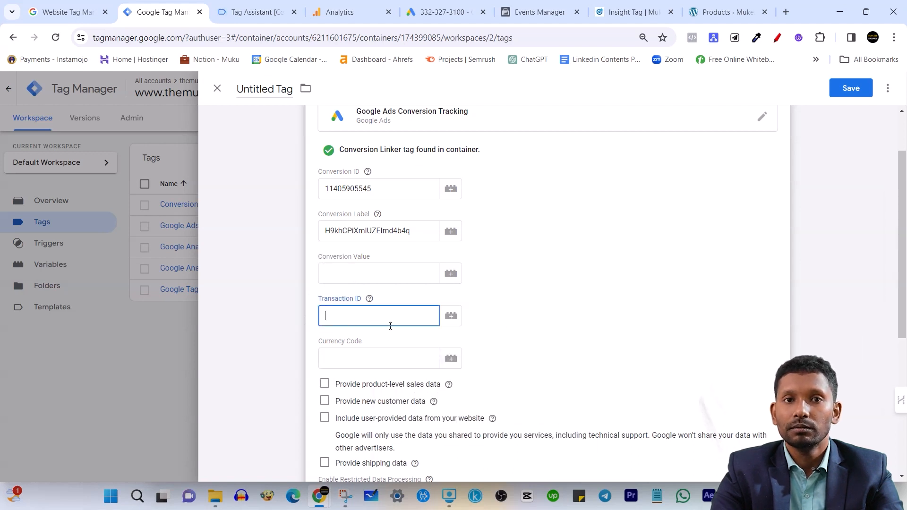
Assign the add_to_cart custom event as the conversion tracking tag's firing trigger
scroll(425, 325, down, 1)
click(345, 299)
scroll(404, 294, down, 1)
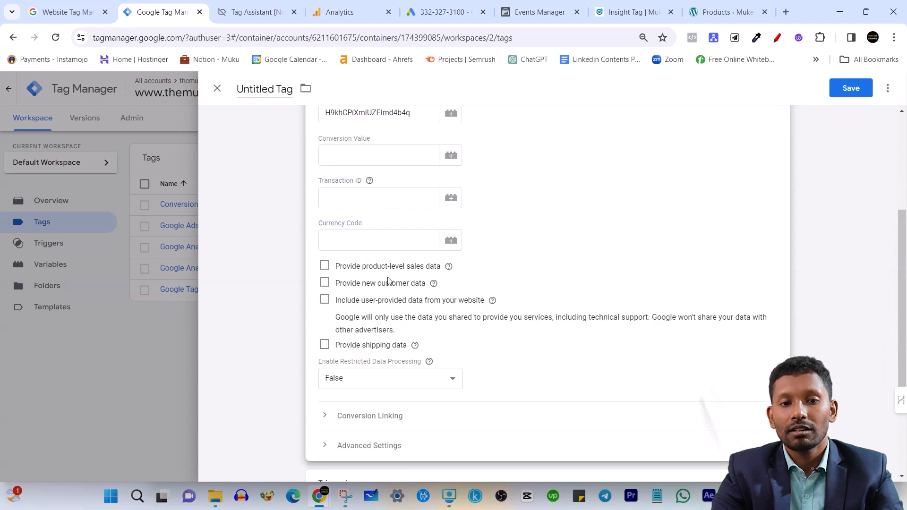
scroll(404, 345, down, 3)
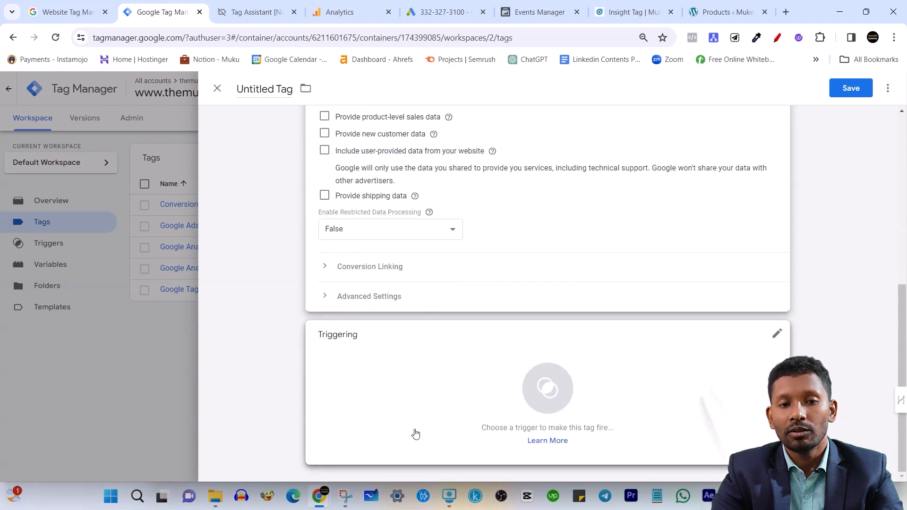
click(416, 371)
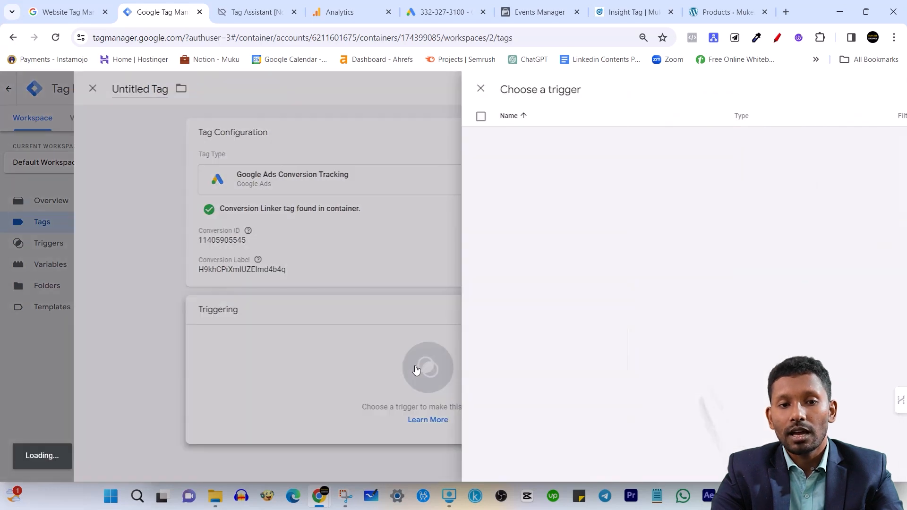
click(258, 136)
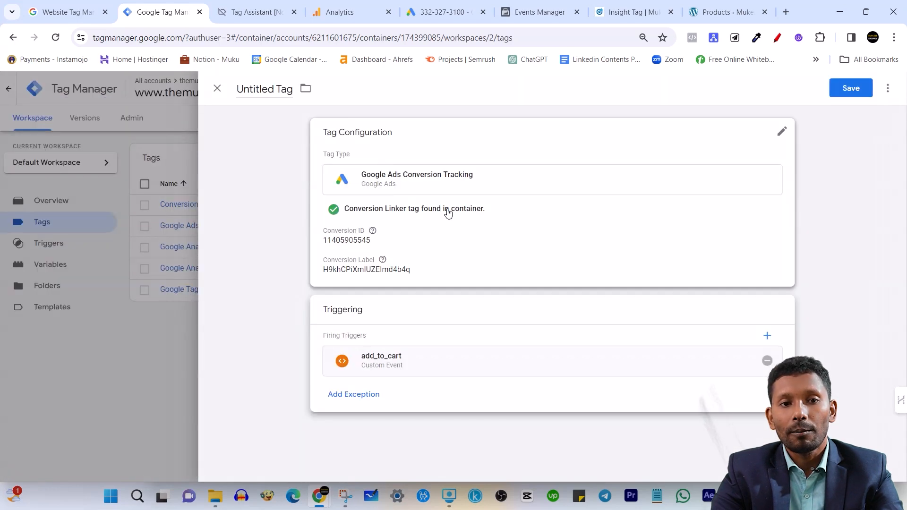
Save the conversion tracking tag under the name "Google Ads Conversion Tracking - ATC"
click(834, 87)
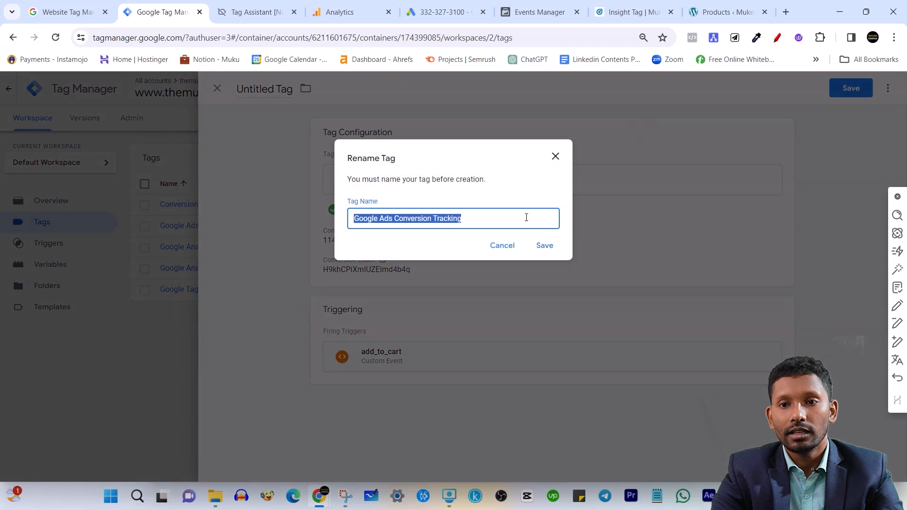
click(525, 219)
text(- ATC)
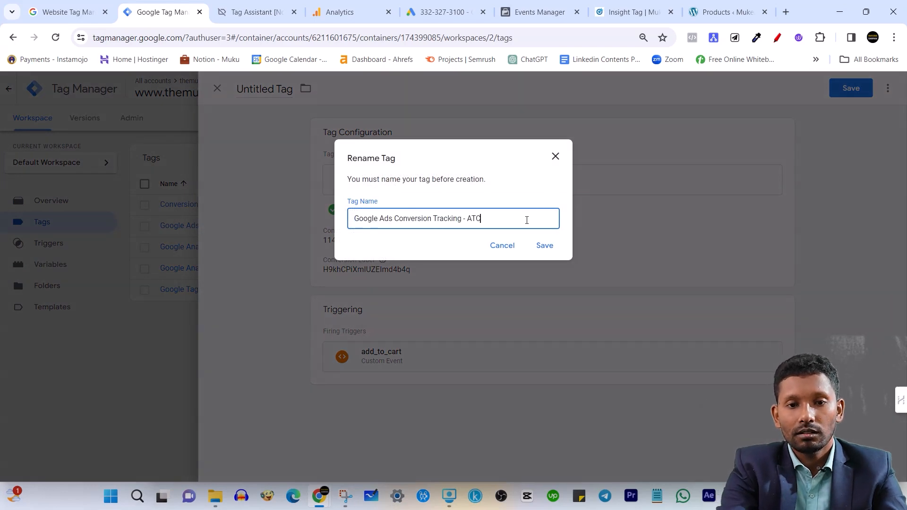
click(550, 245)
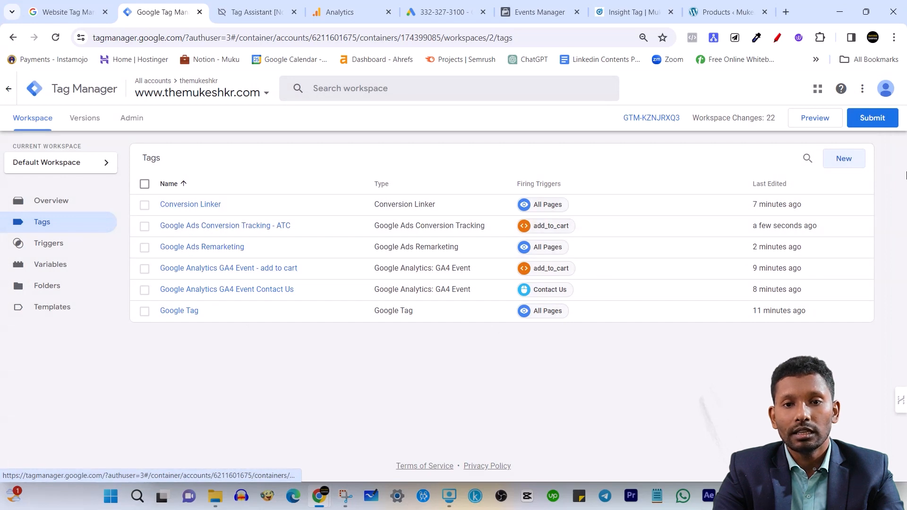
Start a new tag and search the Community Template Gallery for "facebook"
click(844, 159)
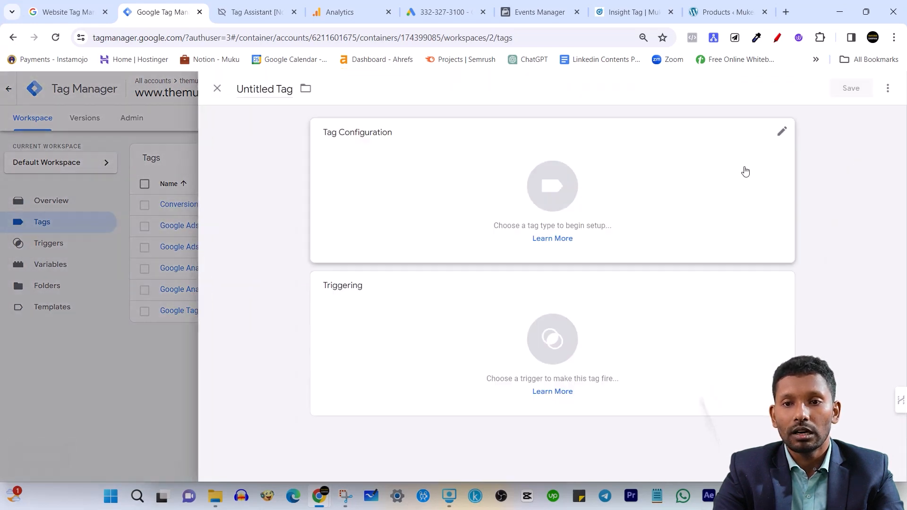
click(681, 169)
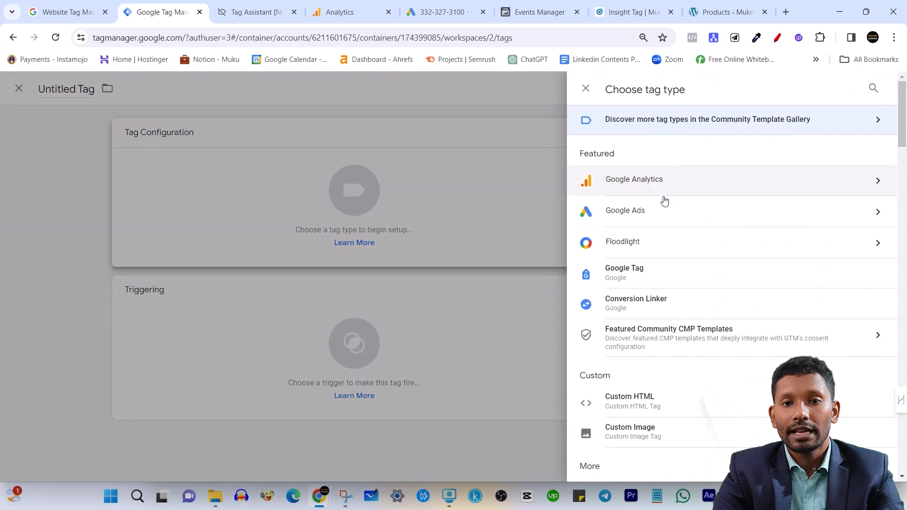
scroll(732, 256, down, 7)
scroll(732, 256, up, 7)
click(872, 91)
text(faceb)
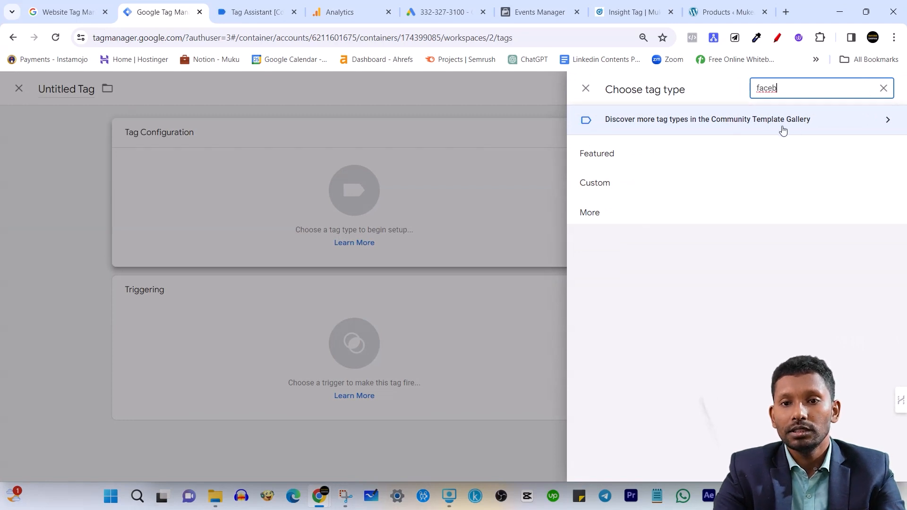
click(815, 129)
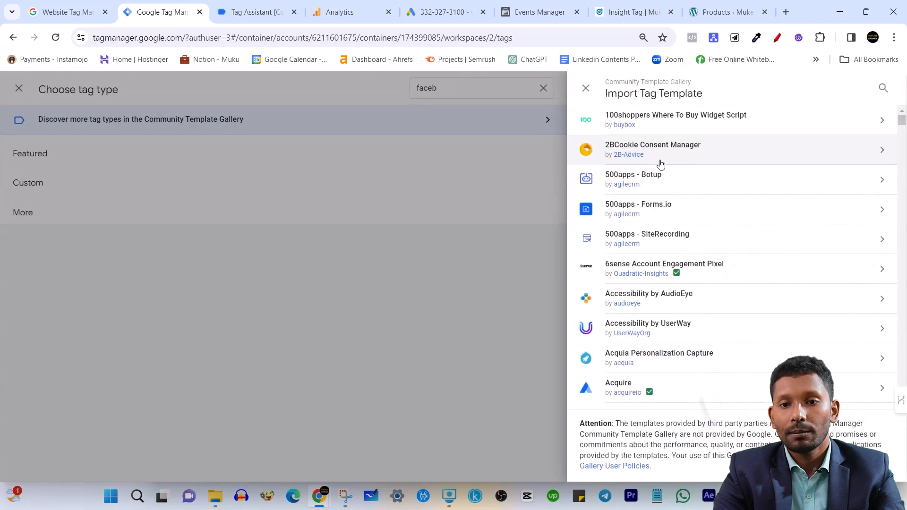
click(883, 88)
text(facebook)
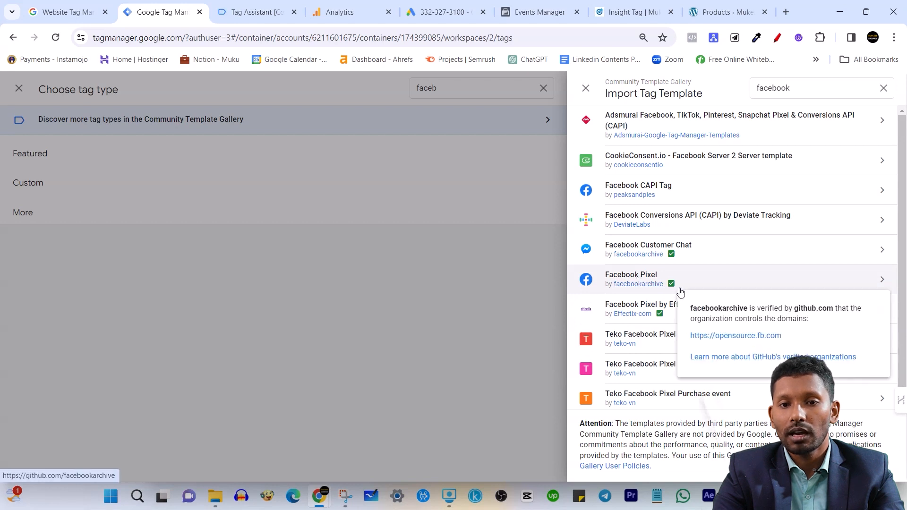
Add the Facebook Pixel template by facebookarchive to the workspace, accept its permissions, and discard the unsaved tag
click(719, 283)
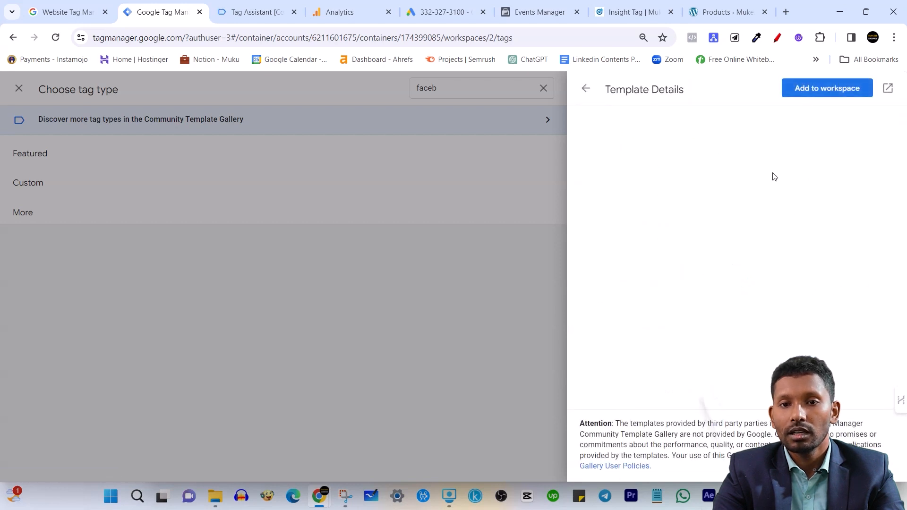
click(823, 88)
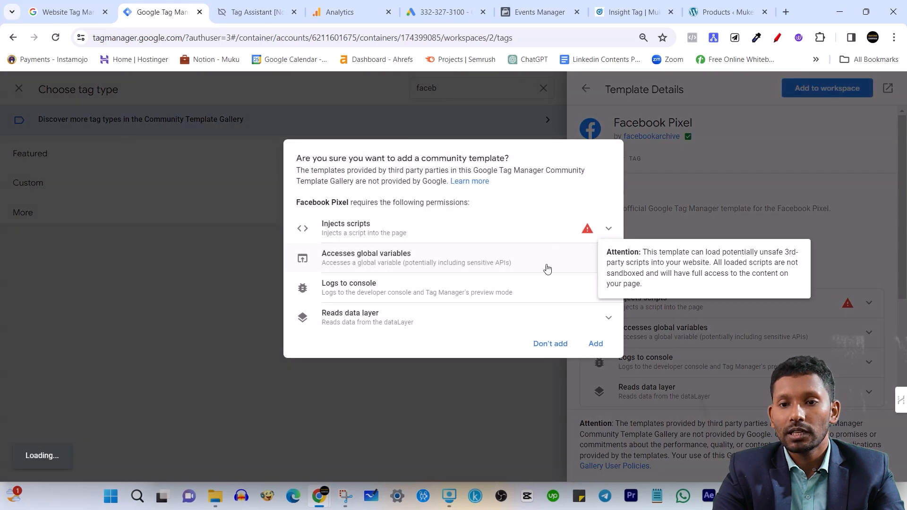
mouse_move(597, 233)
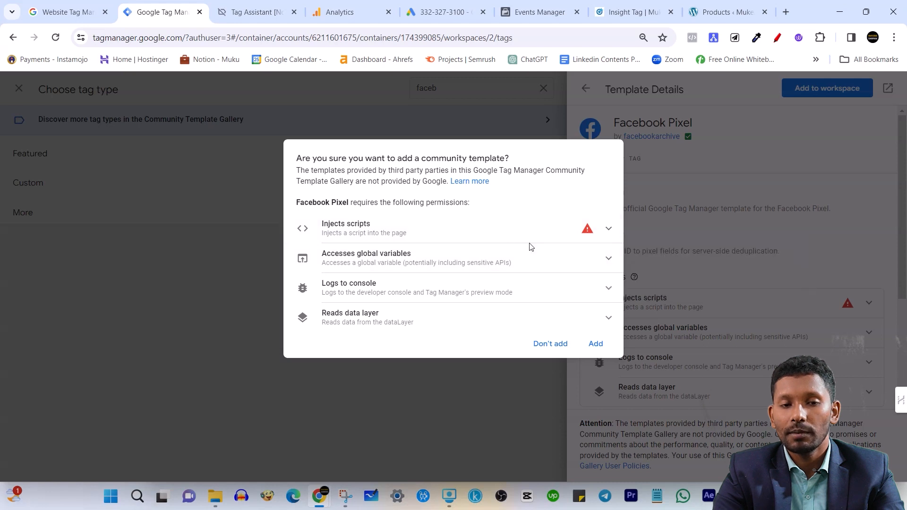
click(609, 343)
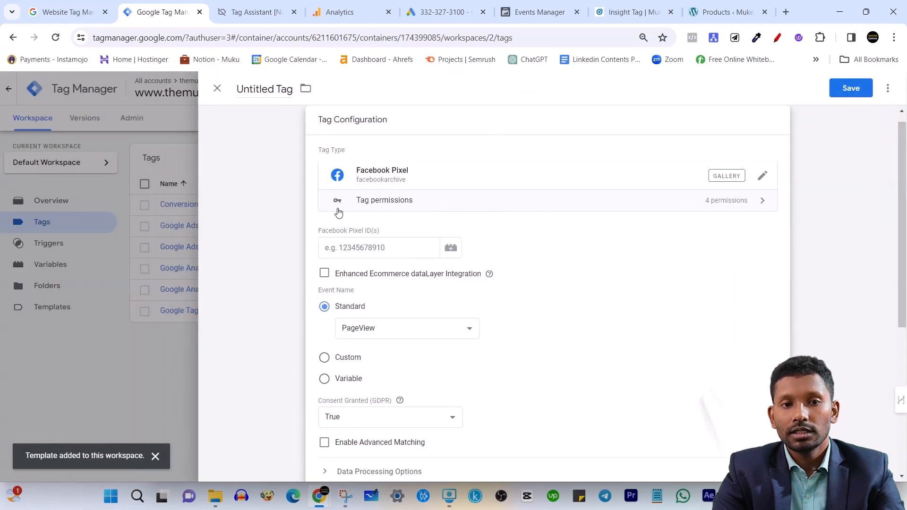
click(218, 89)
click(555, 215)
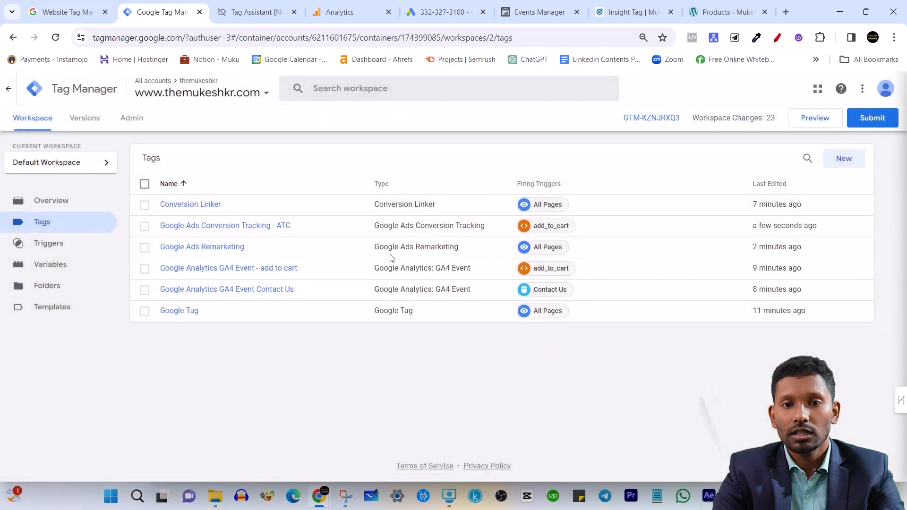
Create a new tag of the custom type Facebook Pixel and open its Facebook Pixel ID field for editing
click(854, 166)
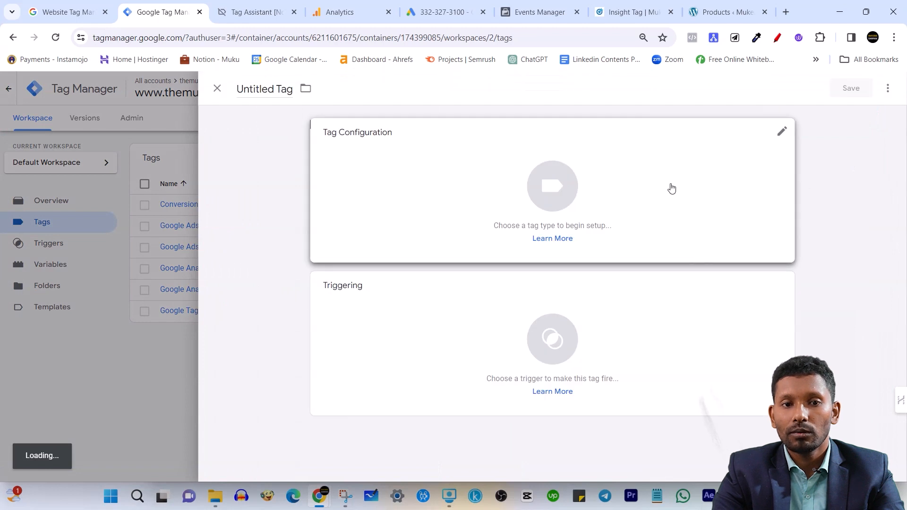
click(671, 189)
scroll(670, 274, down, 4)
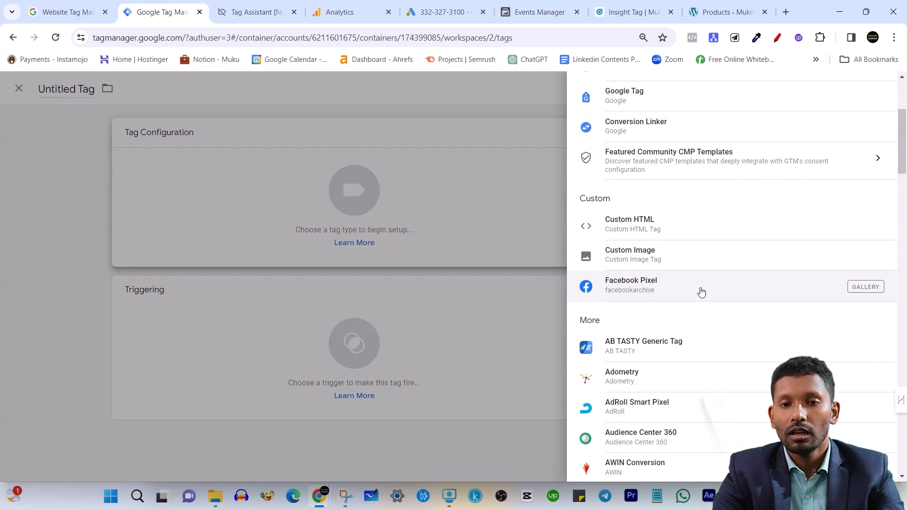
click(714, 290)
scroll(429, 244, down, 1)
click(361, 186)
drag(319, 173, 374, 172)
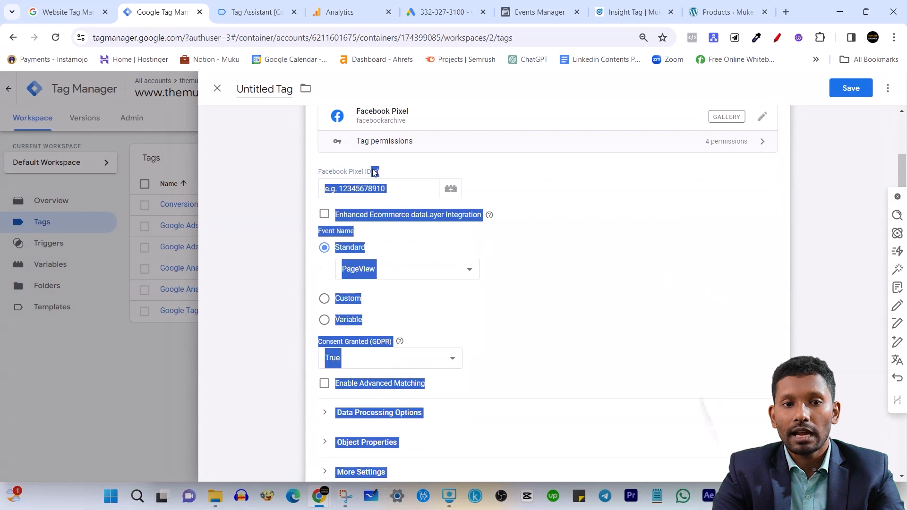
click(369, 190)
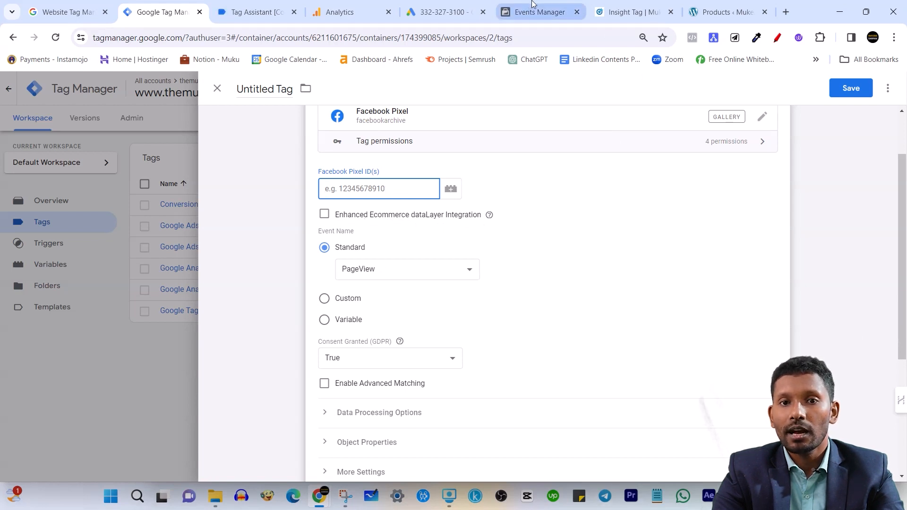
click(518, 4)
click(86, 236)
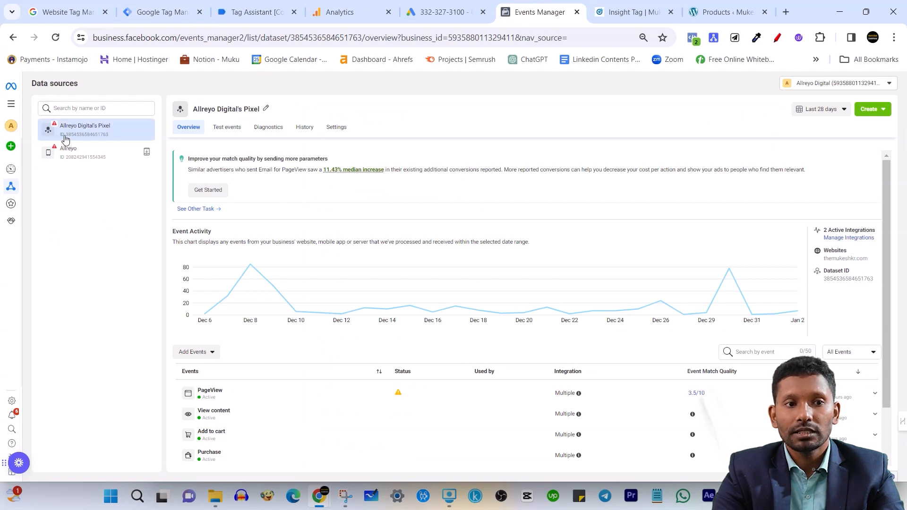
drag(66, 136, 114, 137)
key(ctrl+c)
right_click(102, 137)
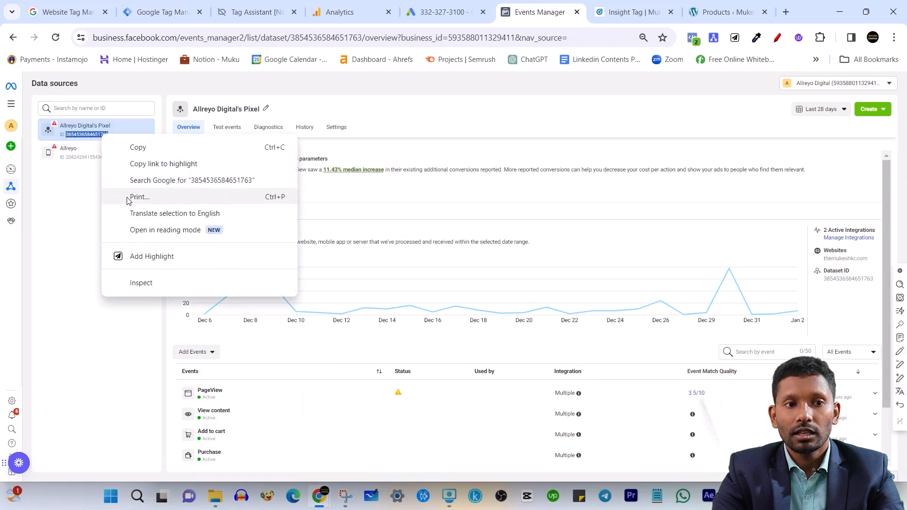
click(142, 148)
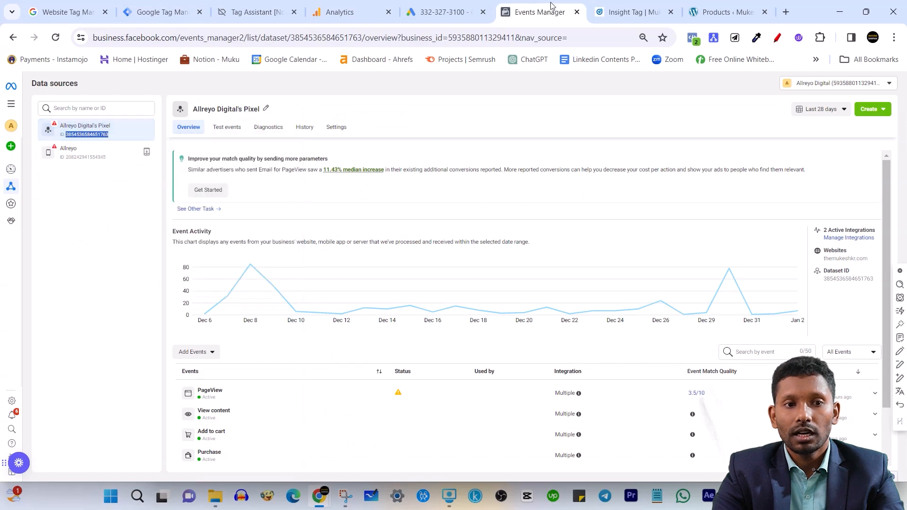
click(161, 12)
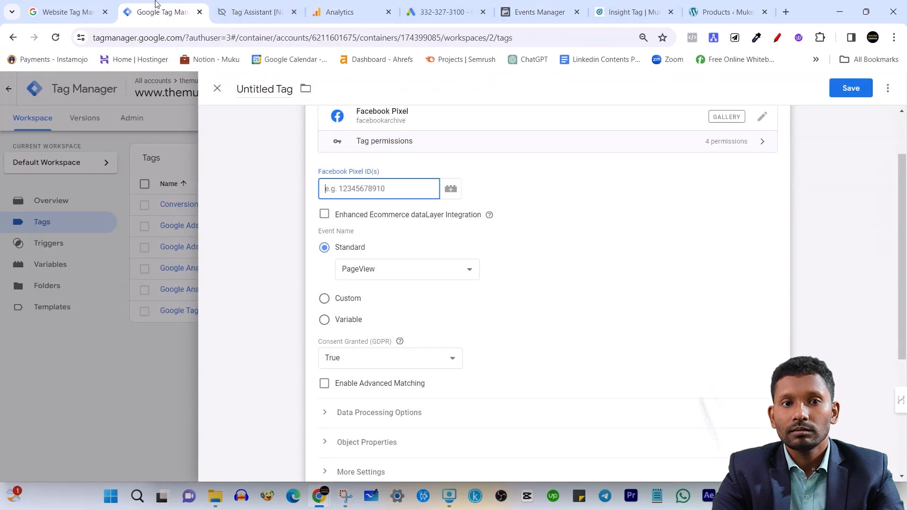
key(ctrl+v)
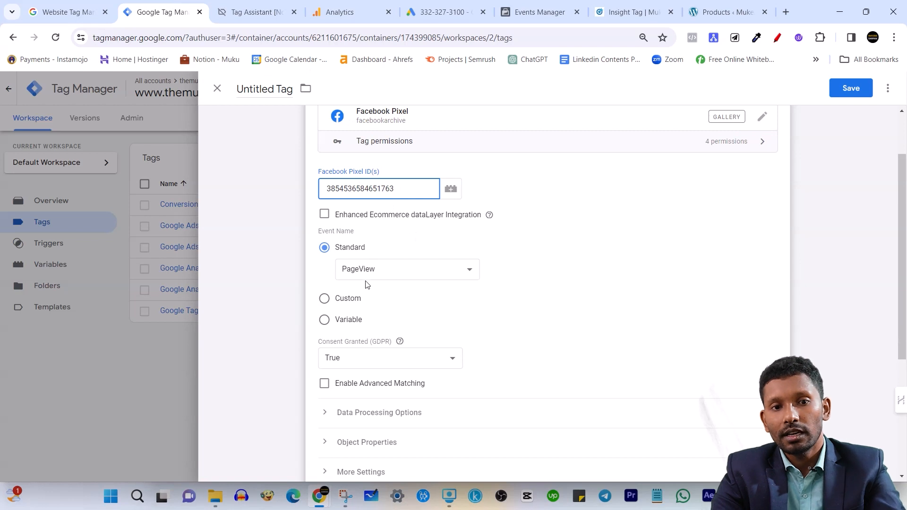
Review the standard events offered as the event name for the Facebook Pixel tag
click(413, 273)
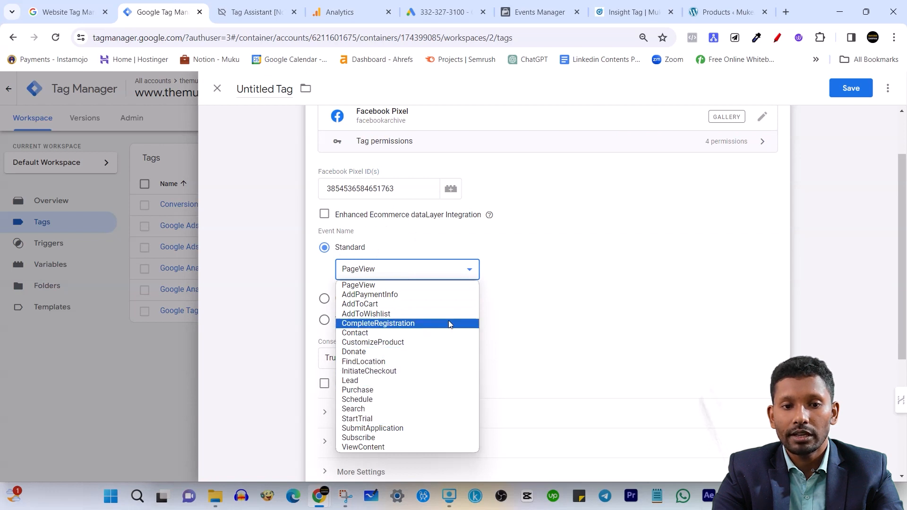
click(680, 235)
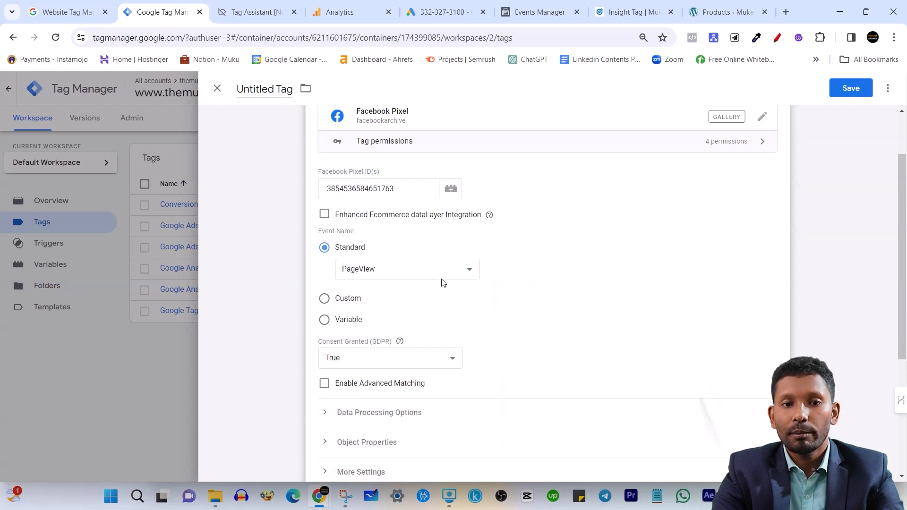
scroll(443, 281, down, 1)
click(446, 209)
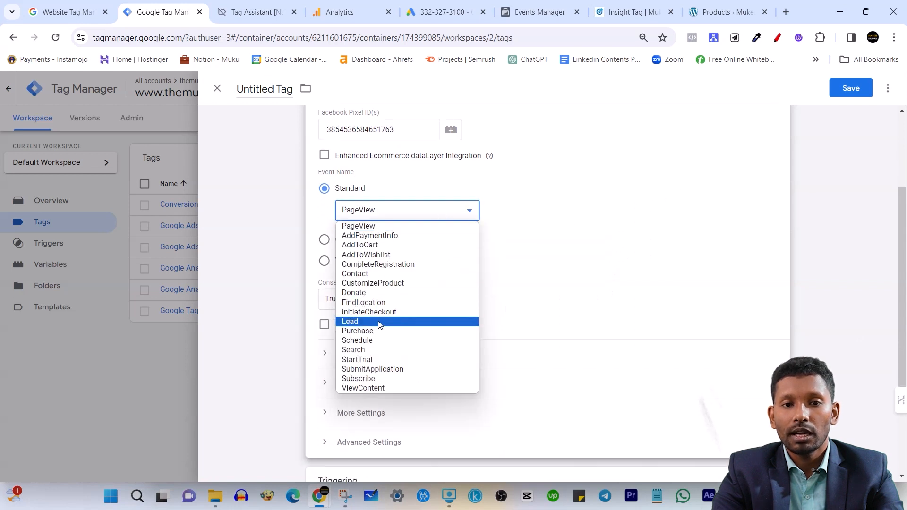
click(690, 257)
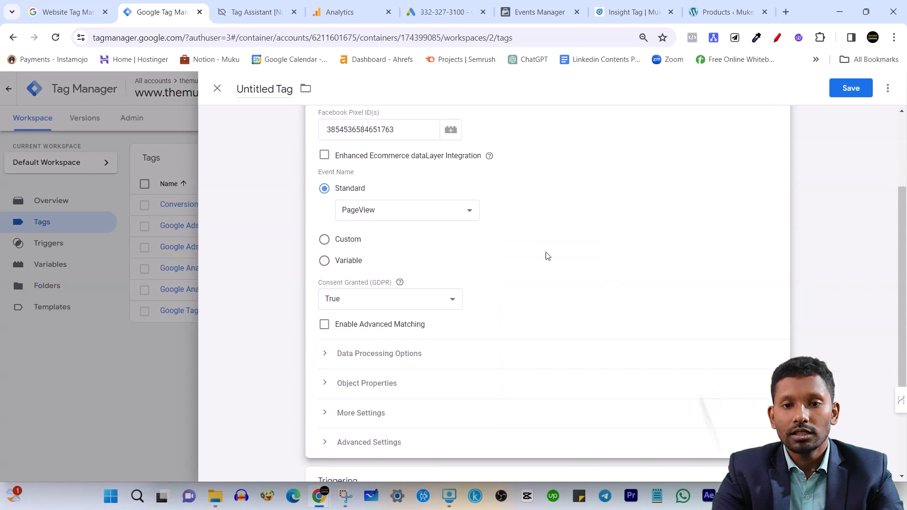
scroll(462, 257, down, 1)
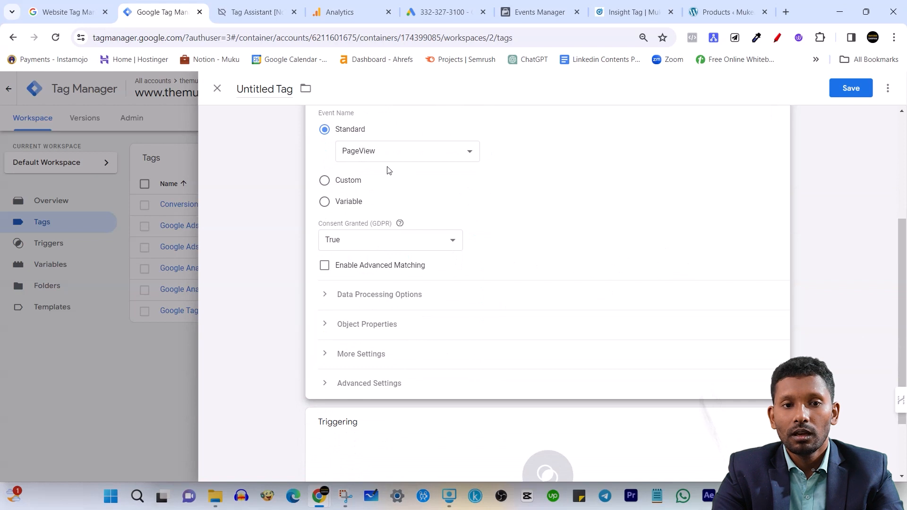
scroll(326, 193, up, 1)
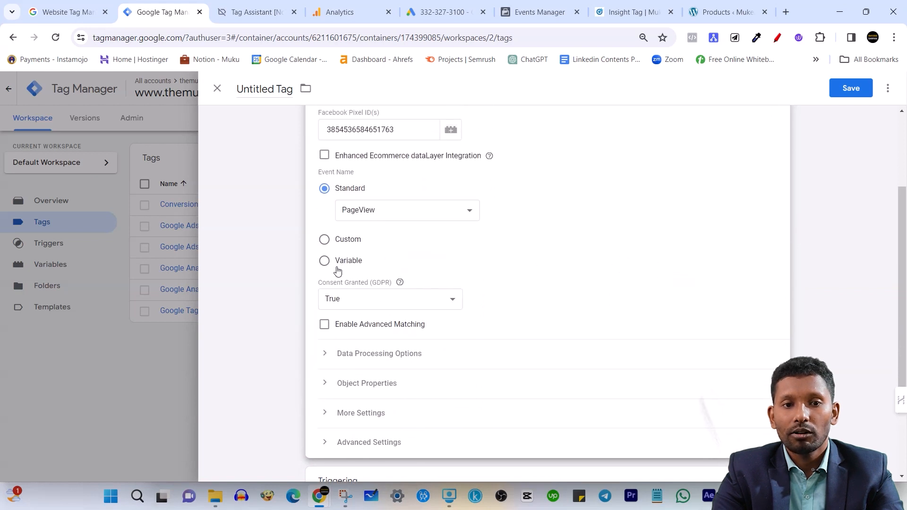
click(324, 260)
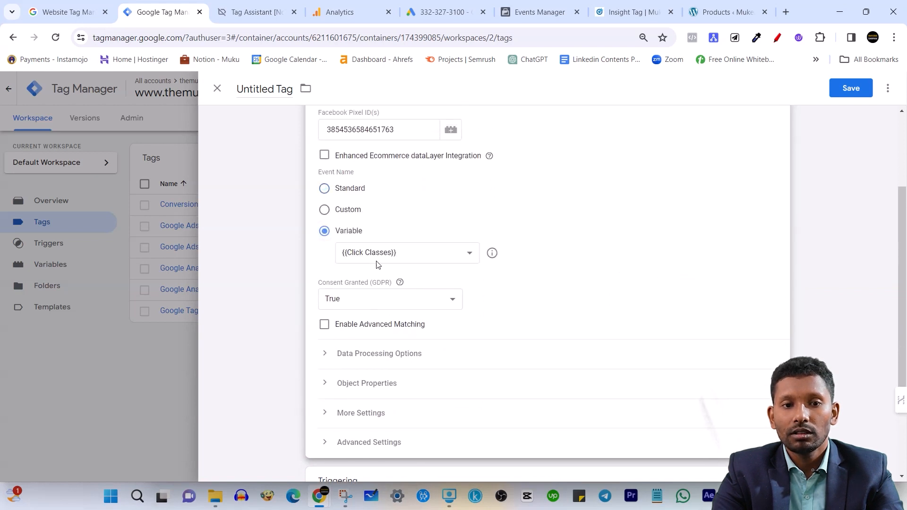
click(390, 254)
click(458, 251)
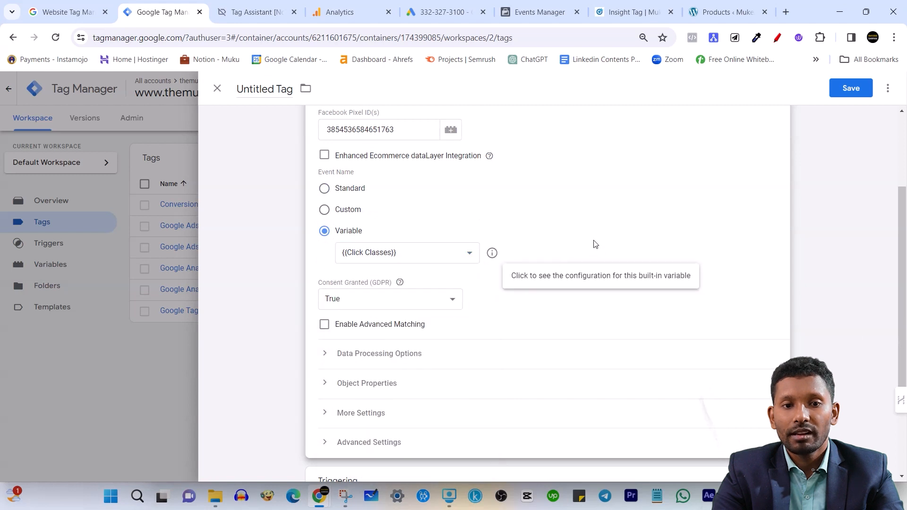
Set the tag's event name to the standard PageView event
click(325, 189)
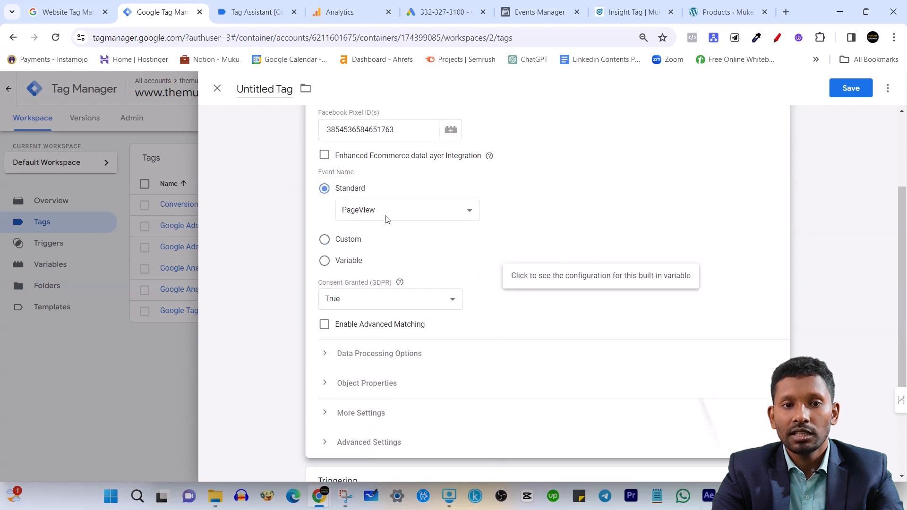
click(418, 213)
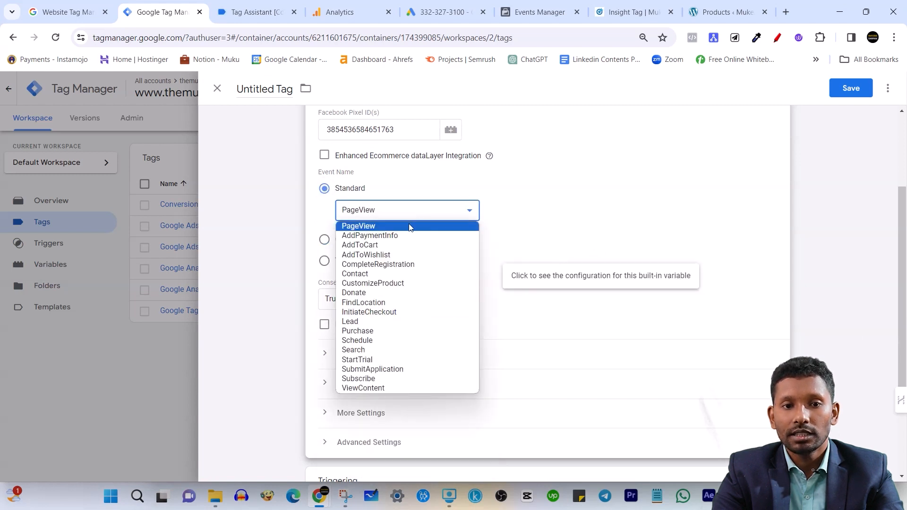
click(409, 226)
Assign the All Pages trigger to the Facebook Pixel tag
scroll(444, 265, down, 1)
scroll(446, 270, down, 2)
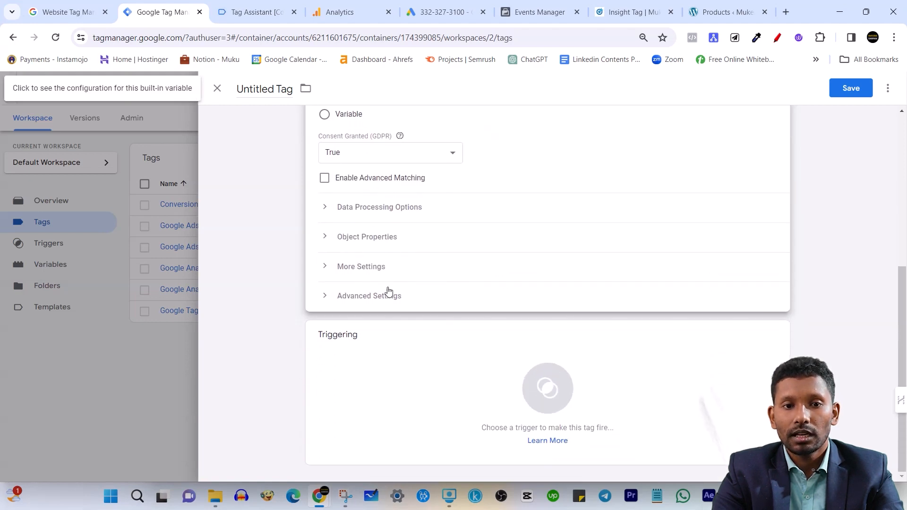
scroll(369, 290, up, 2)
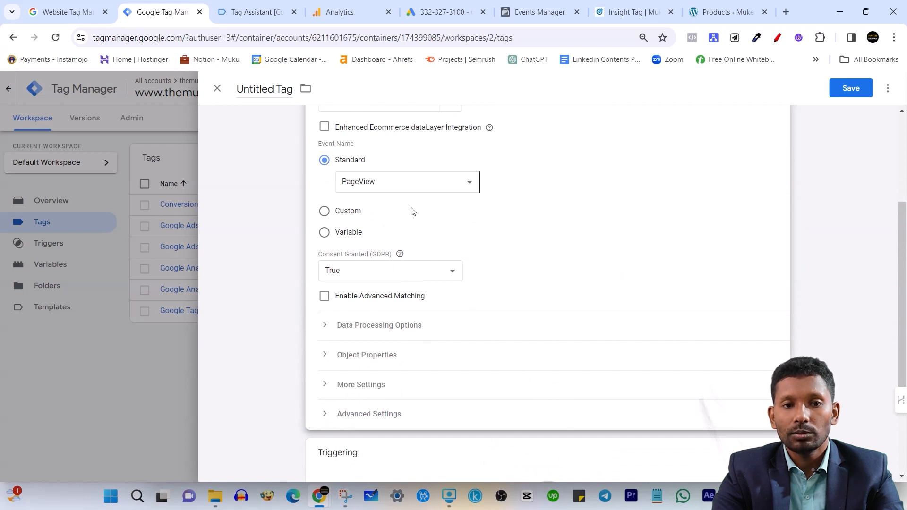
scroll(484, 390, down, 2)
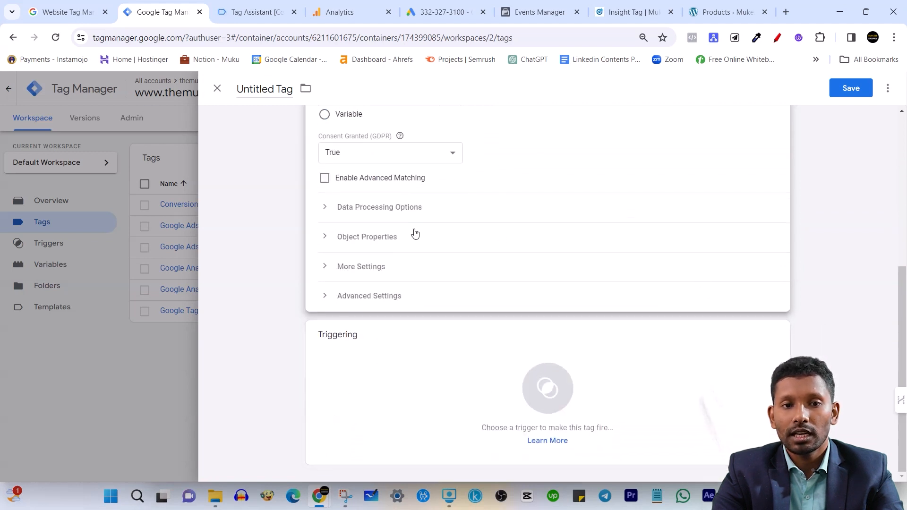
click(409, 370)
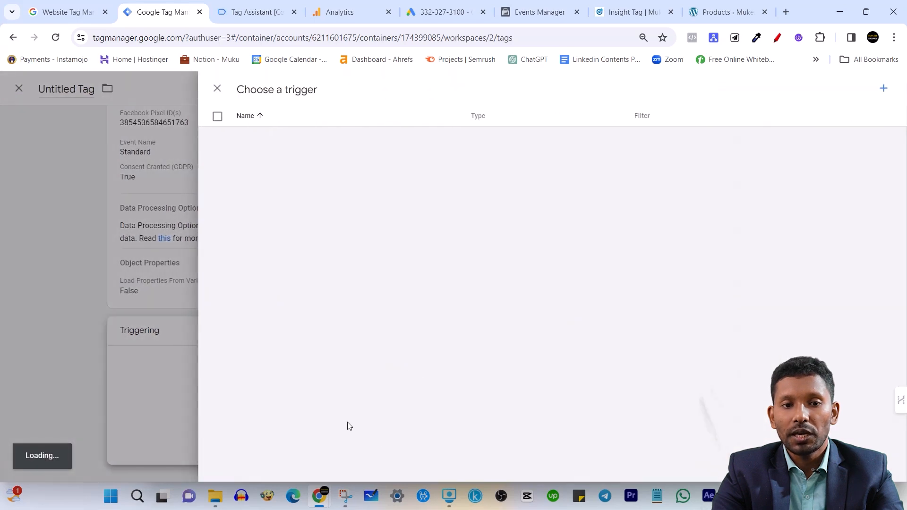
click(342, 183)
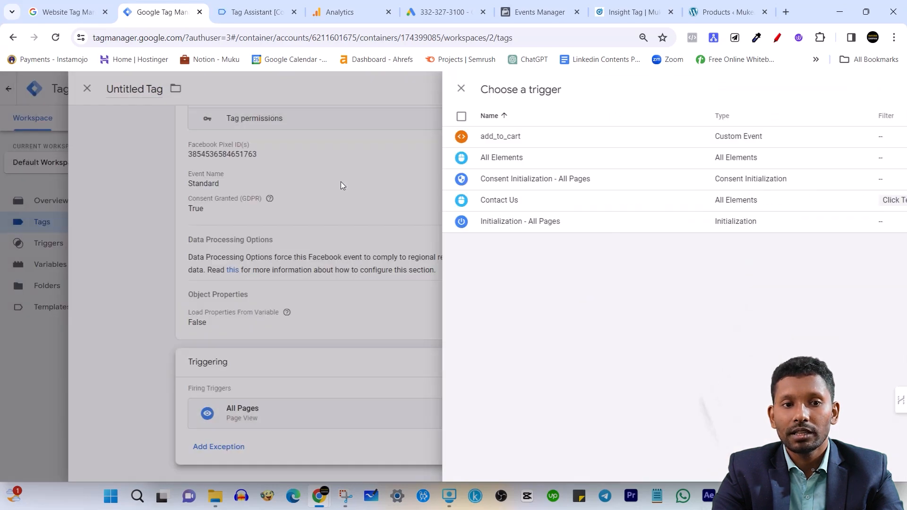
Save the page-view tag under the name Facebook Pixel
scroll(435, 235, up, 2)
scroll(447, 449, down, 2)
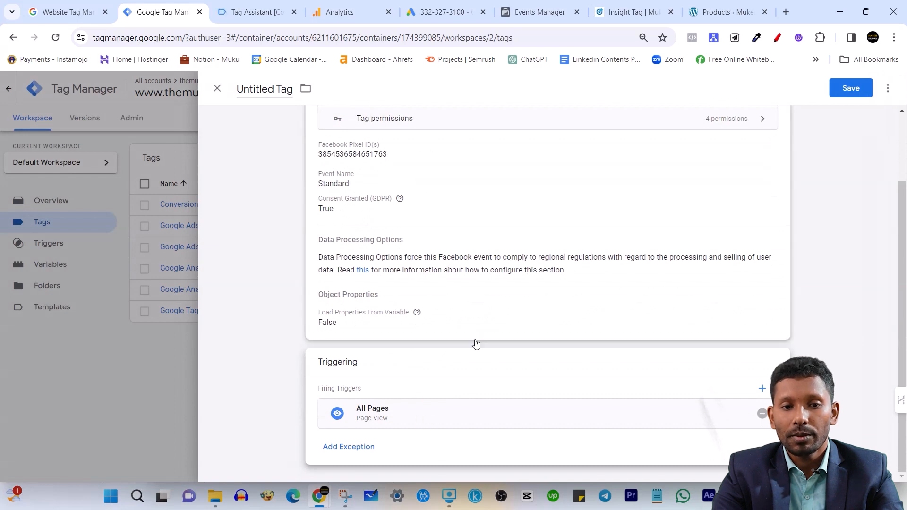
scroll(482, 344, up, 2)
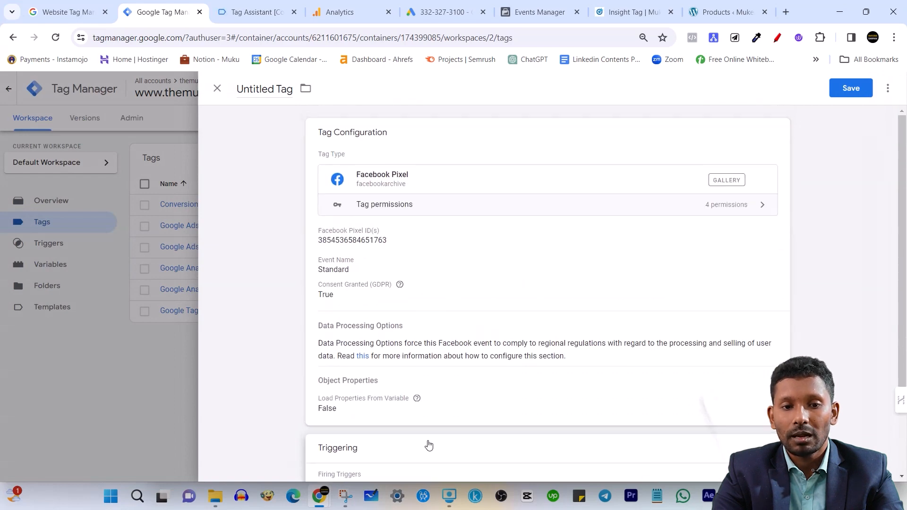
click(836, 94)
click(547, 252)
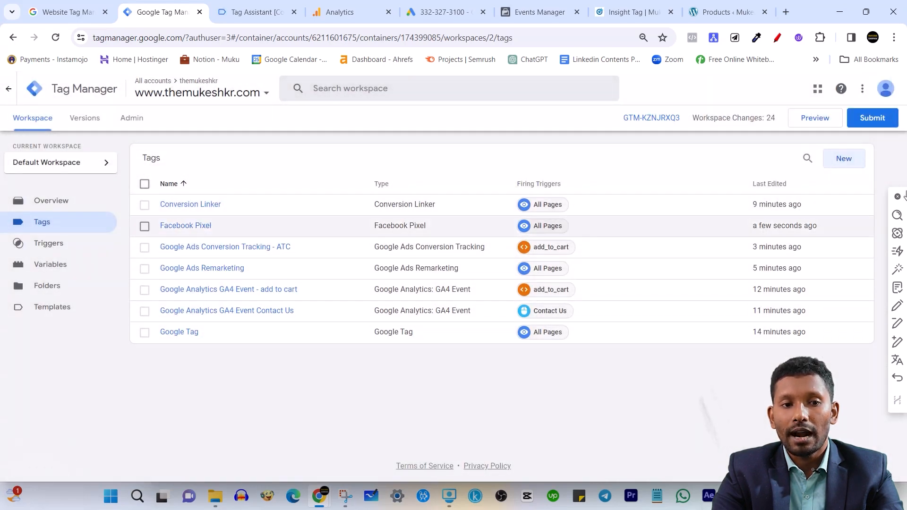
Start another new tag of the custom type Facebook Pixel and paste the copied ID as its Facebook Pixel ID
click(840, 163)
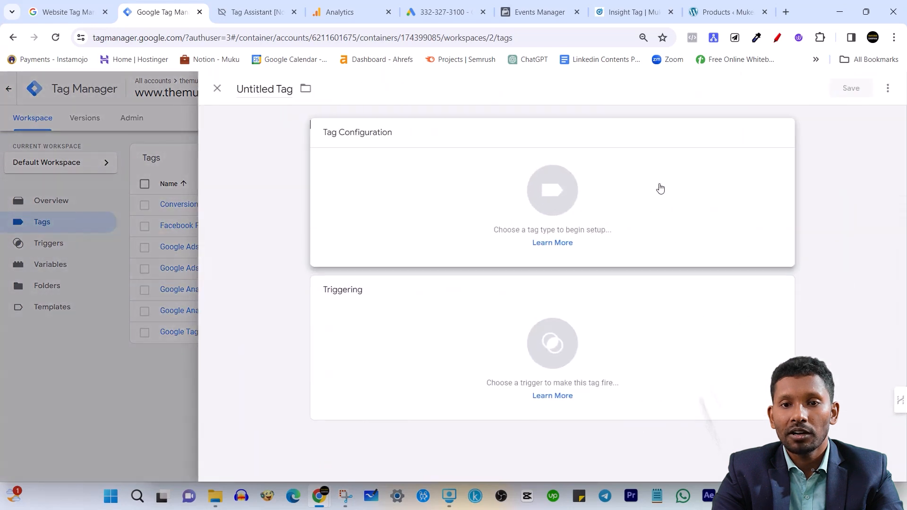
click(658, 189)
scroll(651, 316, down, 3)
click(654, 344)
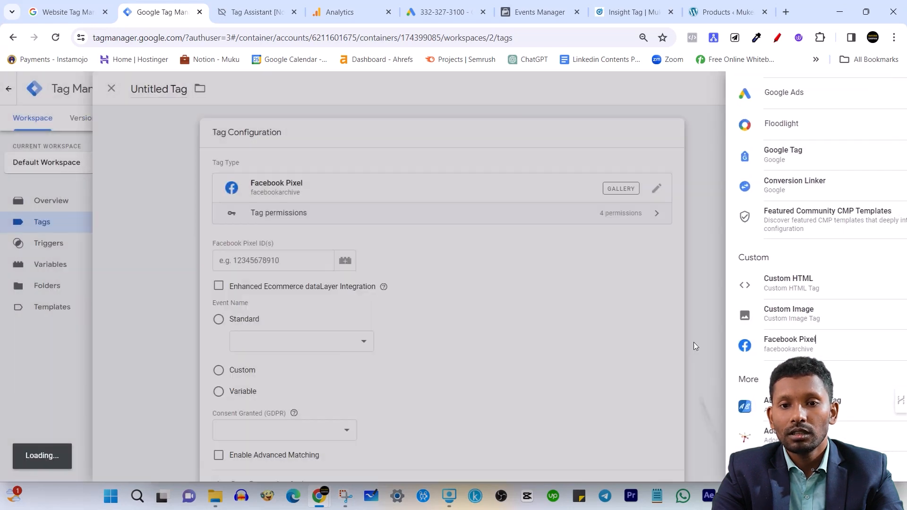
click(386, 254)
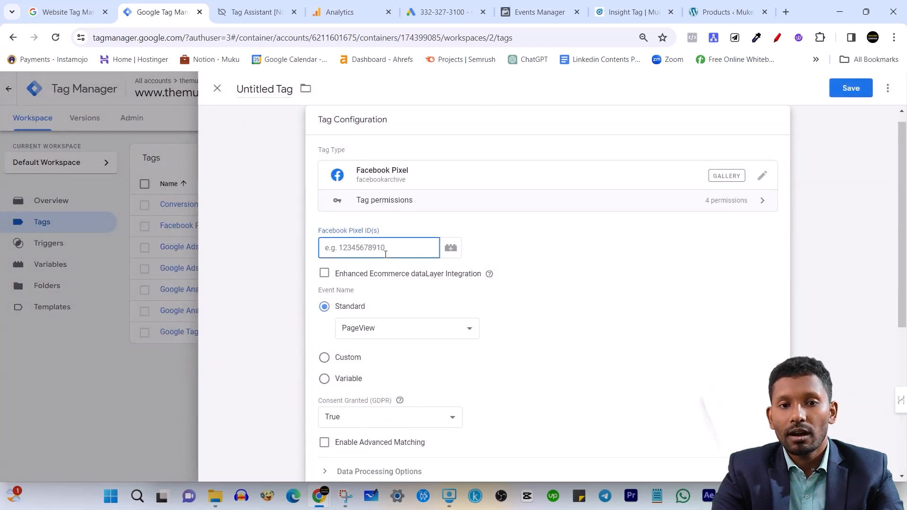
key(ctrl+v)
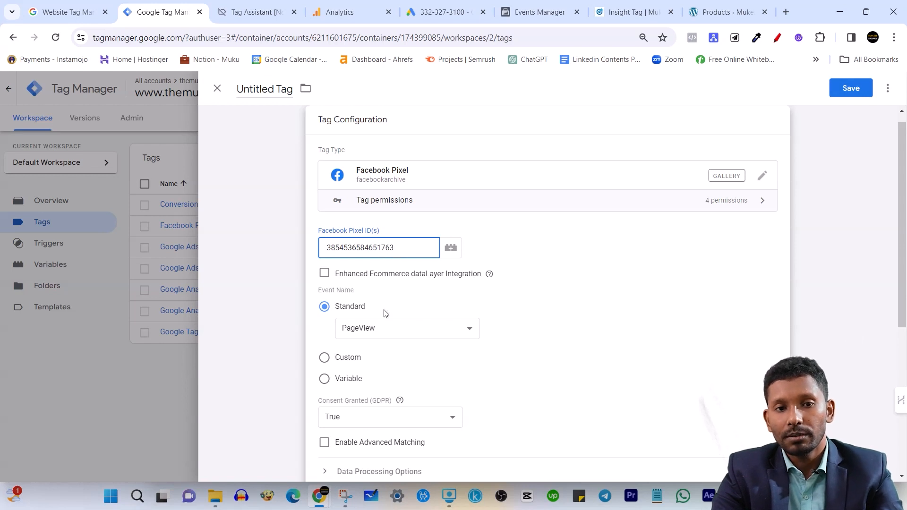
Set the second Facebook Pixel tag's event name to the standard AddToCart event
scroll(393, 302, down, 2)
click(434, 214)
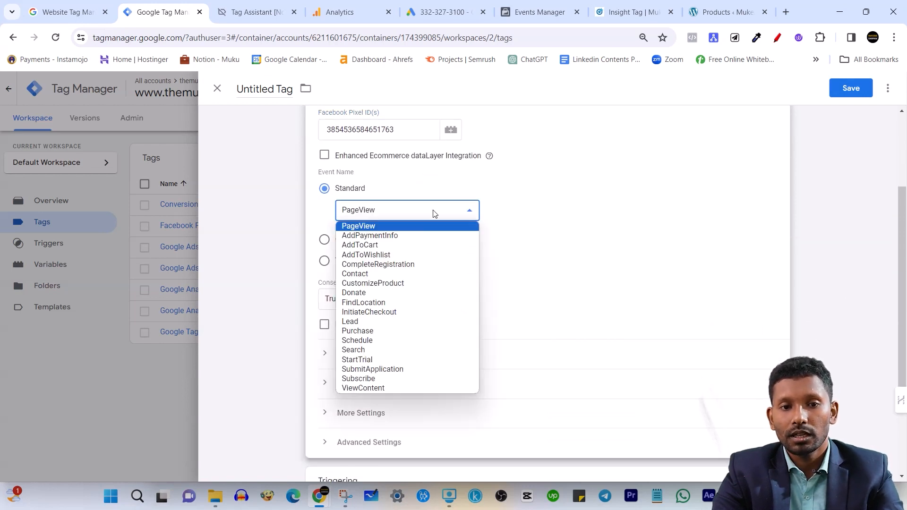
click(391, 245)
scroll(483, 315, down, 2)
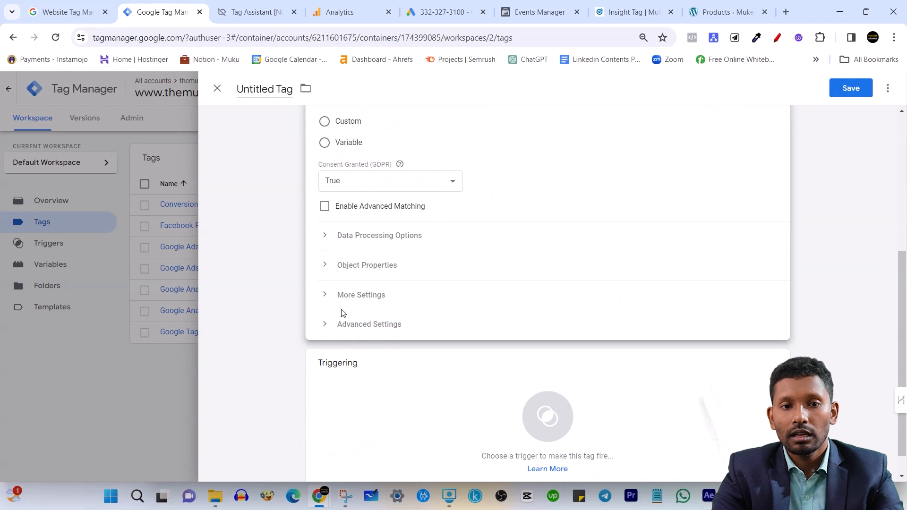
click(326, 266)
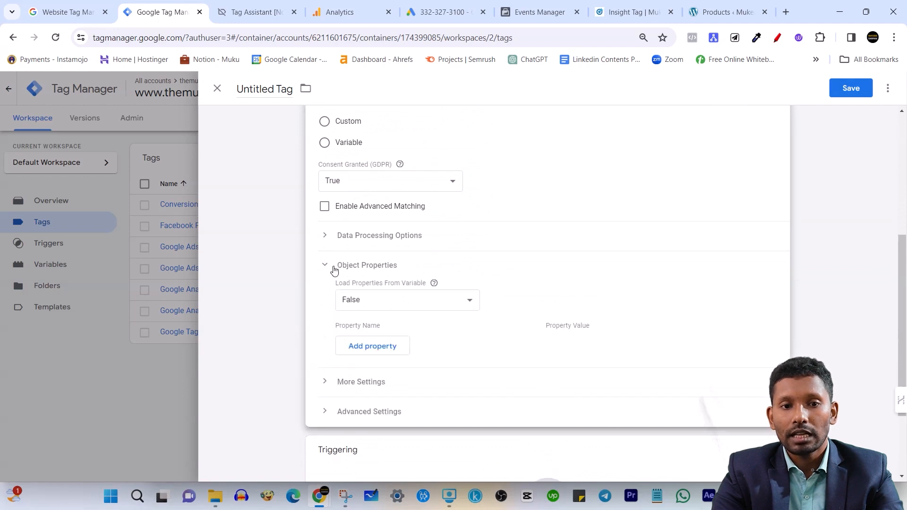
click(331, 272)
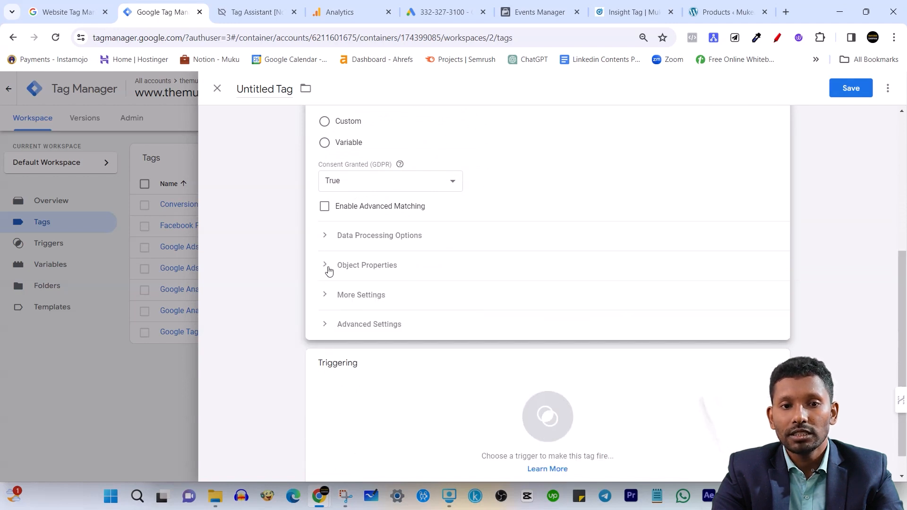
click(329, 270)
click(386, 349)
click(392, 344)
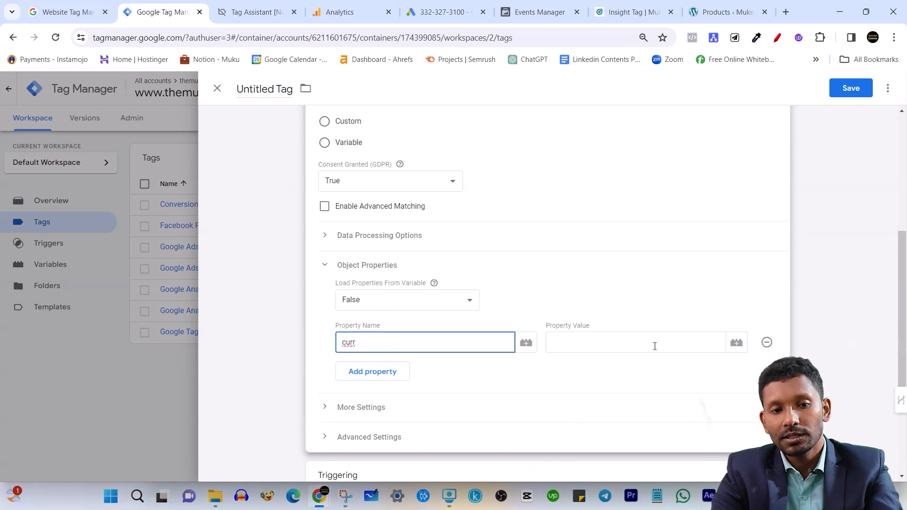
double_click(402, 340)
key(BackSpace)
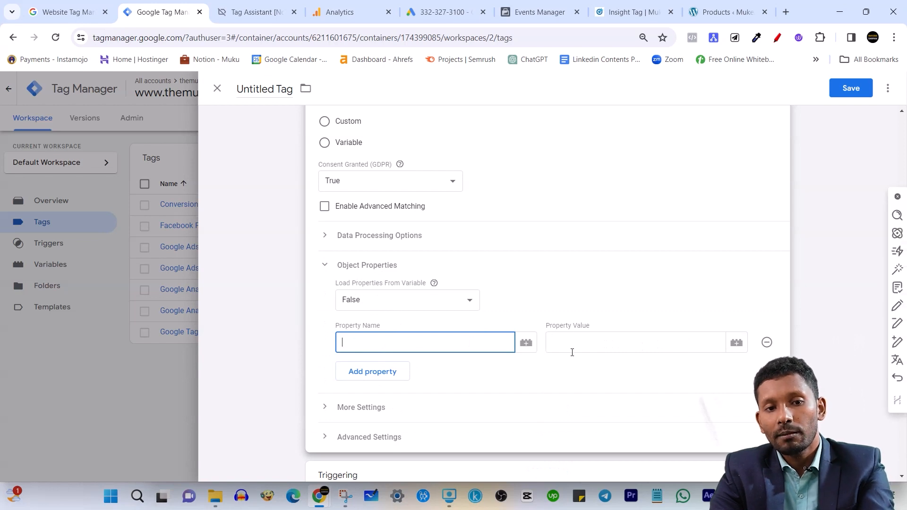
click(766, 343)
Assign the add_to_cart custom event trigger to the AddToCart Facebook Pixel tag
scroll(347, 300, down, 3)
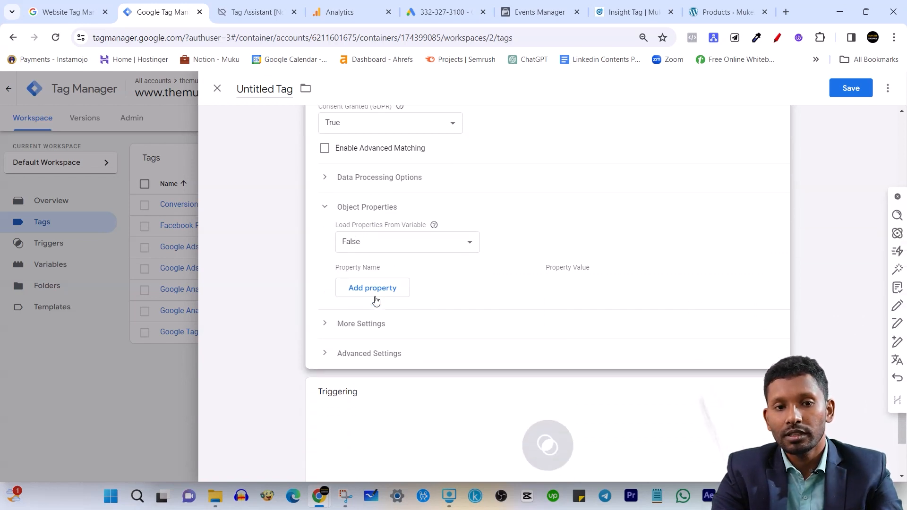
scroll(444, 244, up, 2)
scroll(399, 413, down, 3)
click(406, 401)
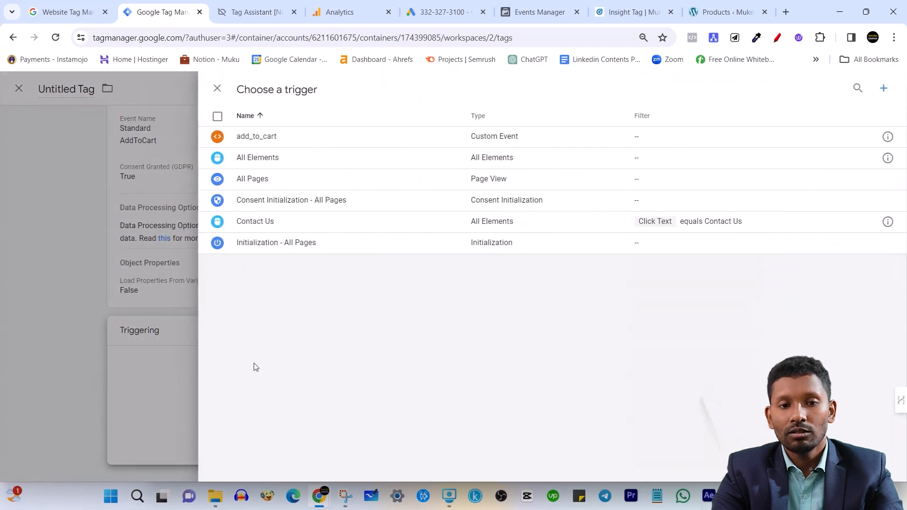
click(352, 138)
Name the tag Facebook Pixel - Add to cart and save it
scroll(450, 355, up, 3)
scroll(425, 331, down, 3)
scroll(842, 121, up, 3)
click(850, 88)
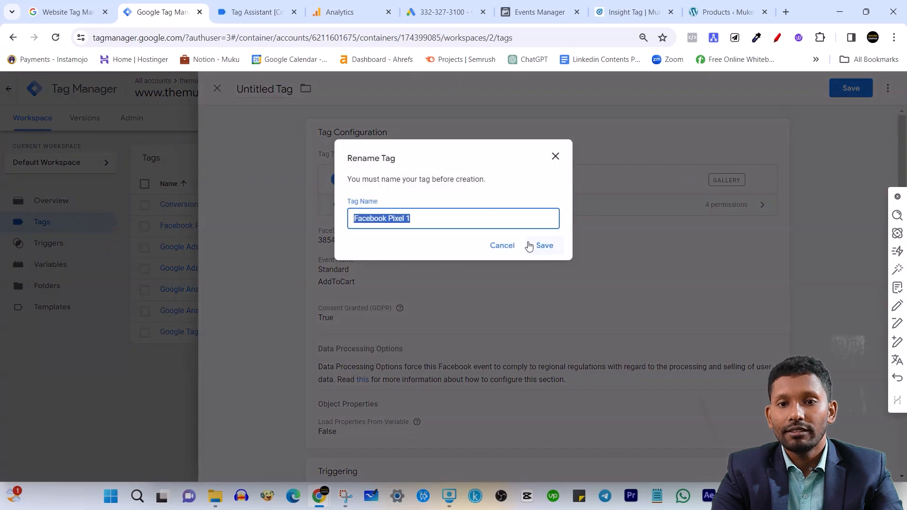
click(442, 216)
key(BackSpace)
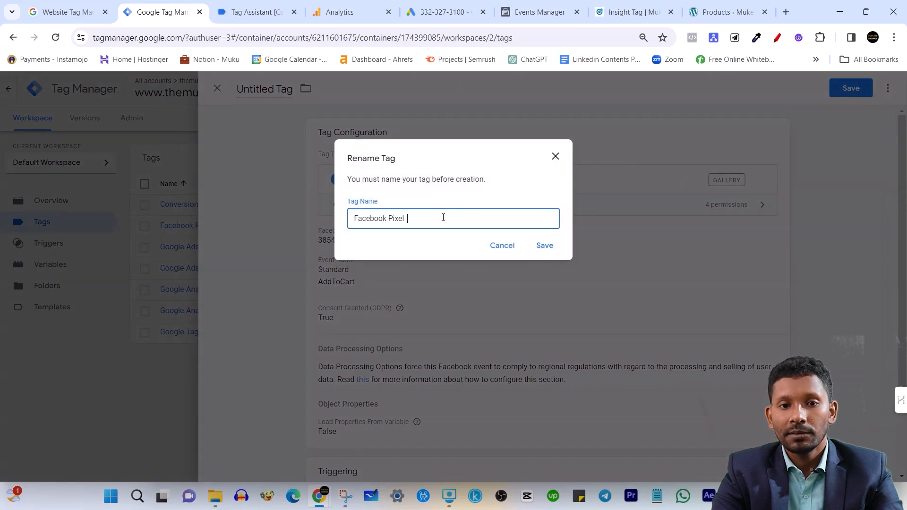
text(- Add)
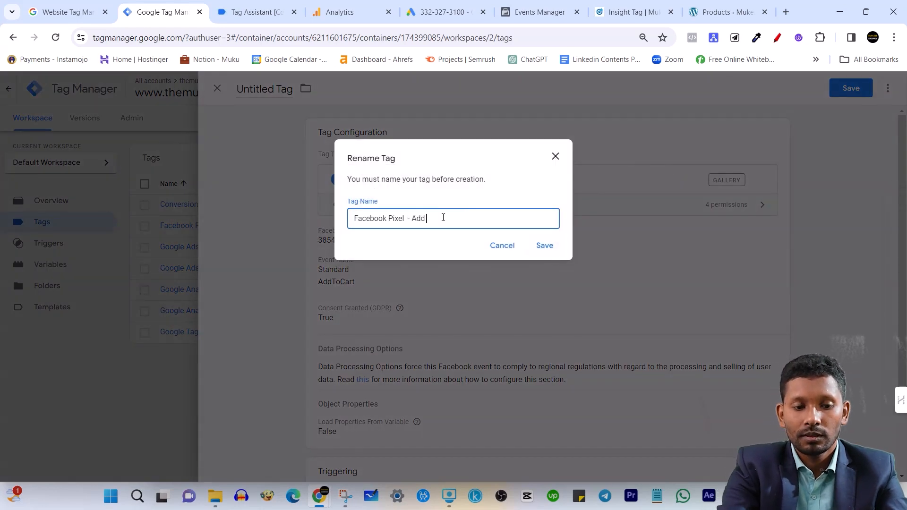
text( to cart)
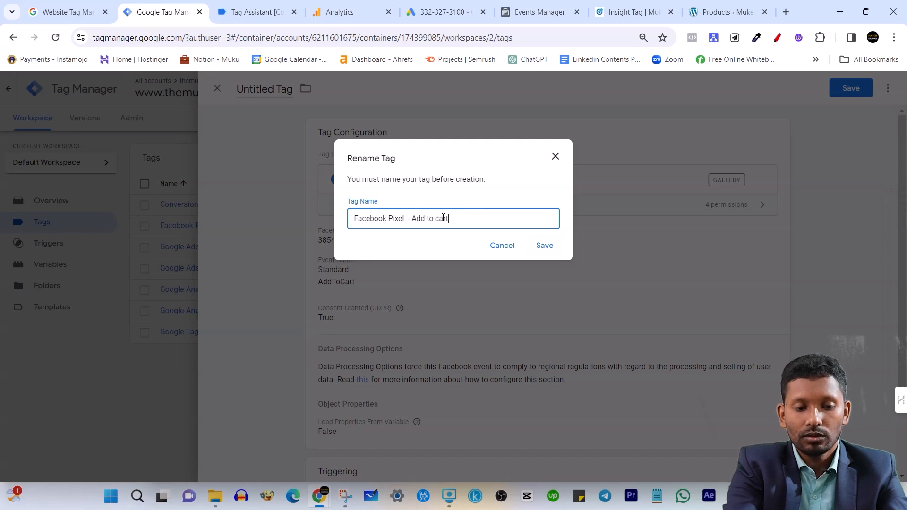
click(531, 247)
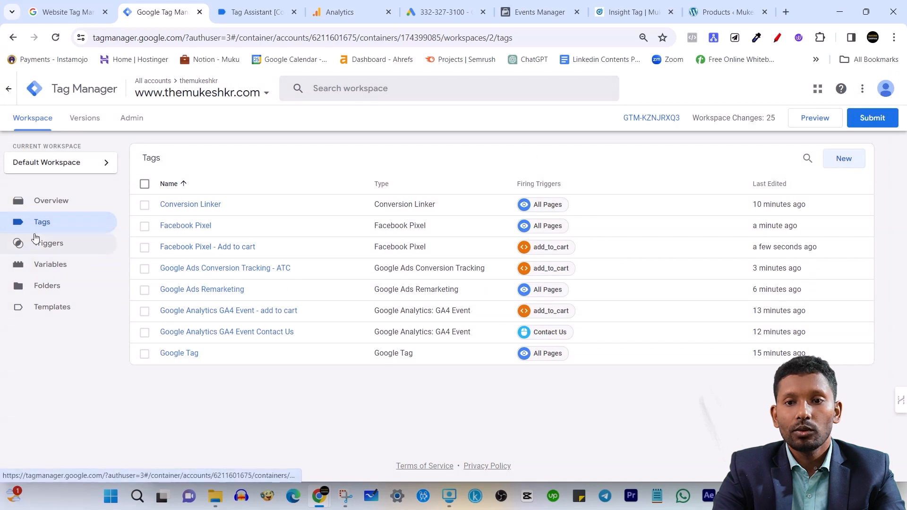
Create a new tag in the workspace and choose LinkedIn Insight as its tag type
click(59, 250)
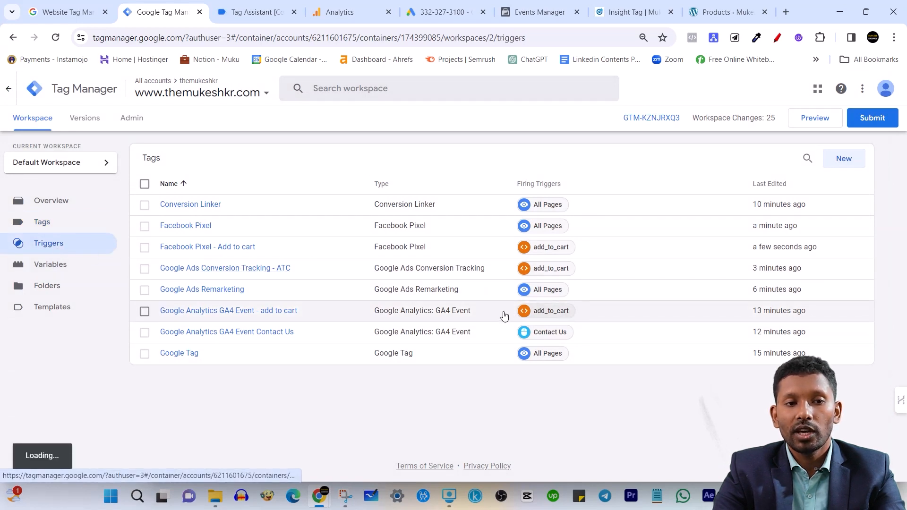
click(60, 225)
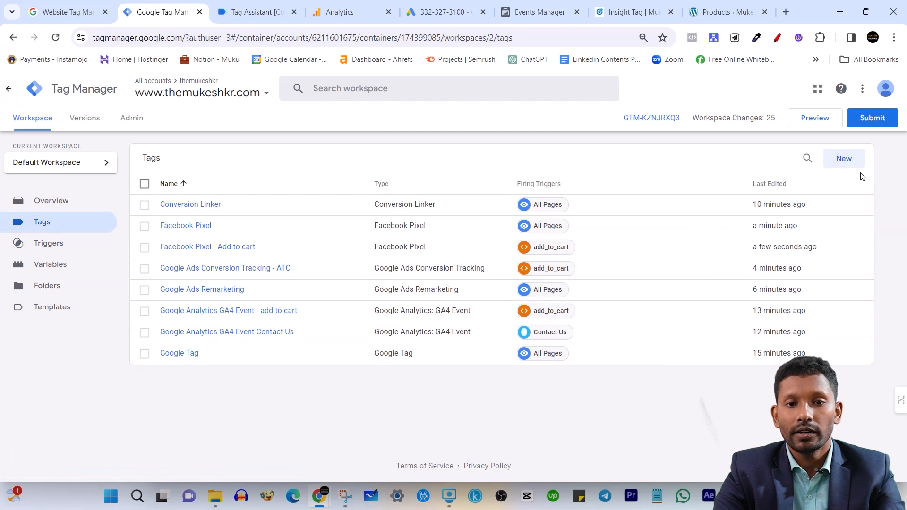
click(852, 161)
click(655, 168)
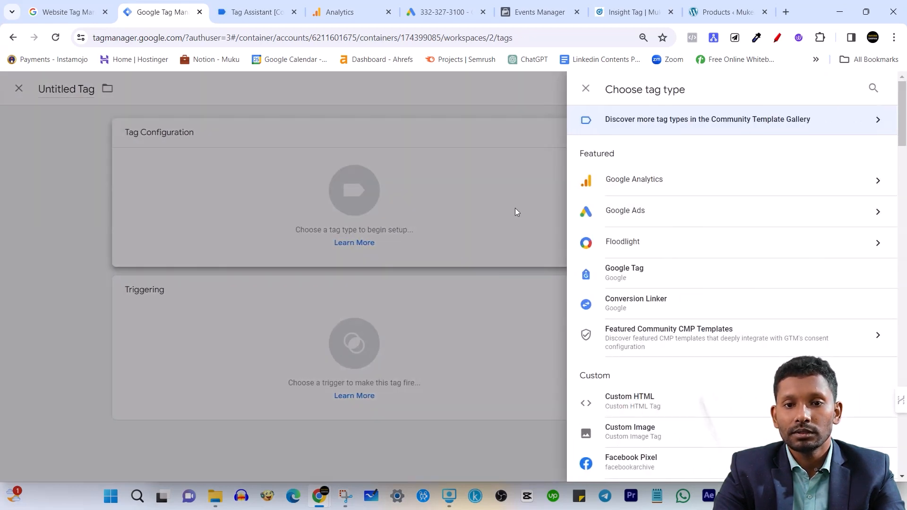
scroll(700, 201, down, 15)
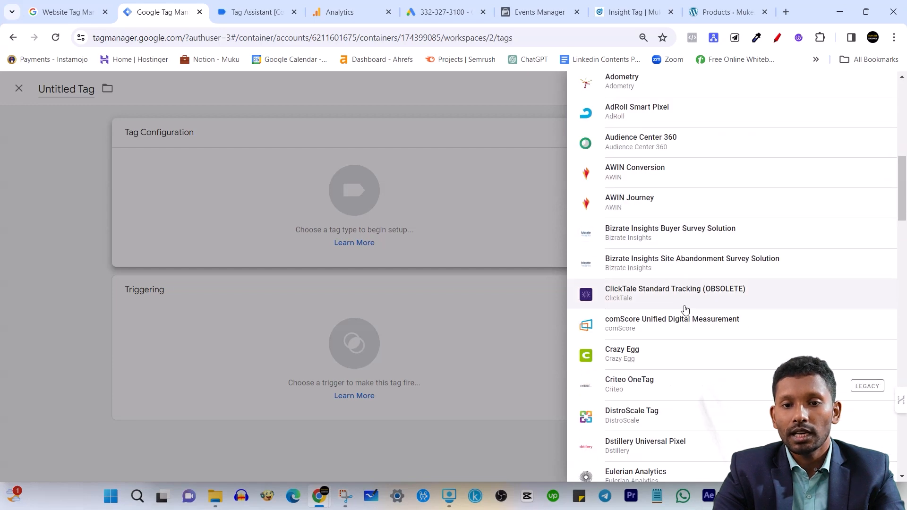
scroll(683, 297, down, 7)
scroll(634, 215, up, 1)
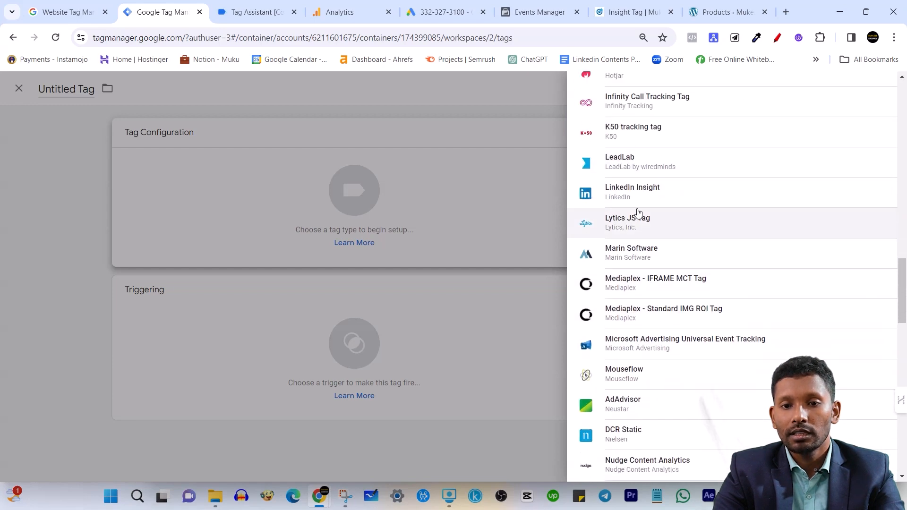
click(661, 196)
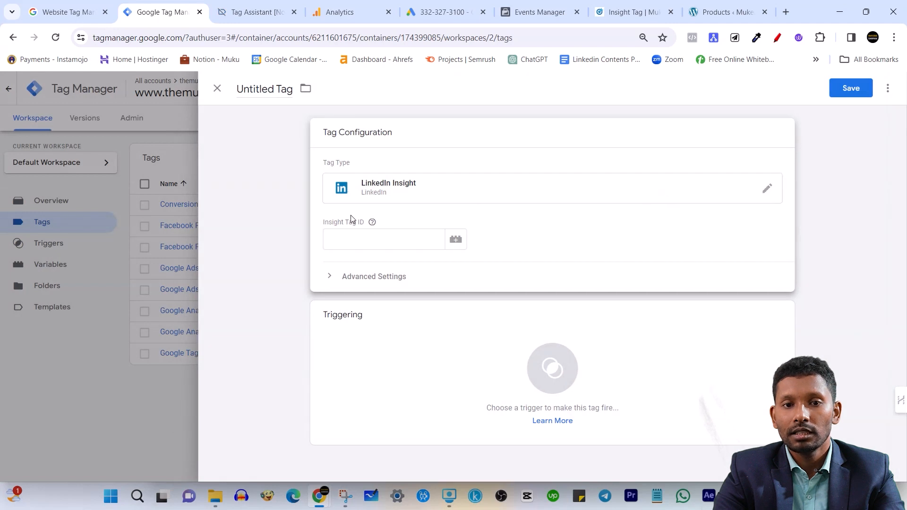
Switch to the Insight Tag page in LinkedIn Campaign Manager to get the partner ID for the tag's empty Insight Tag ID
click(339, 240)
click(360, 239)
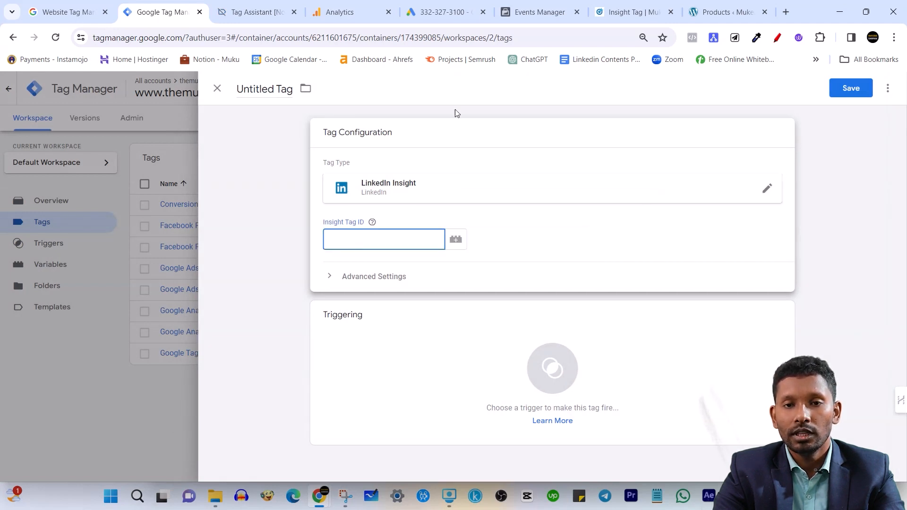
click(629, 7)
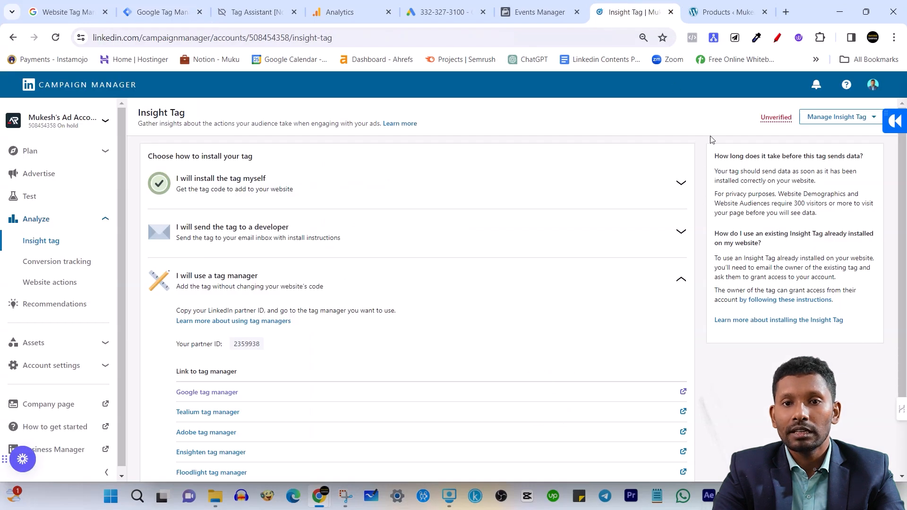
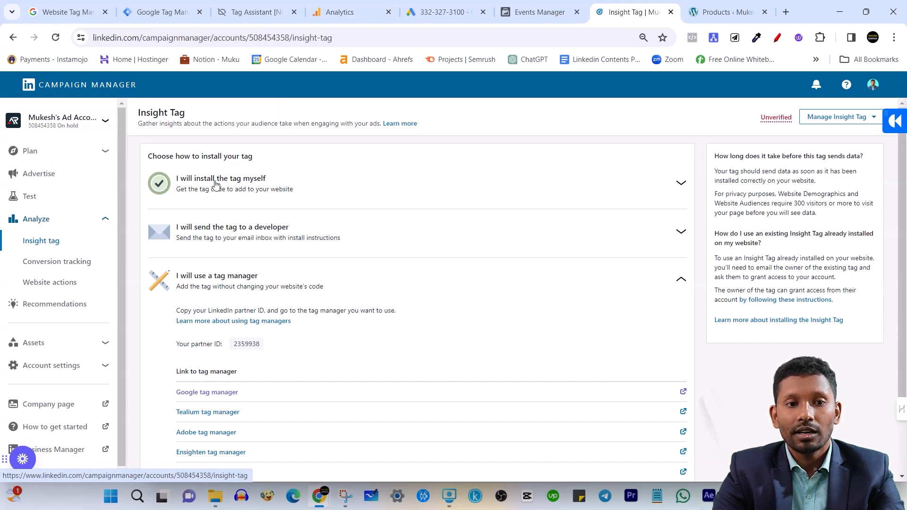
Copy the partner ID from LinkedIn's tag manager install option and paste it as the new tag's Insight Tag ID in Tag Manager
click(682, 185)
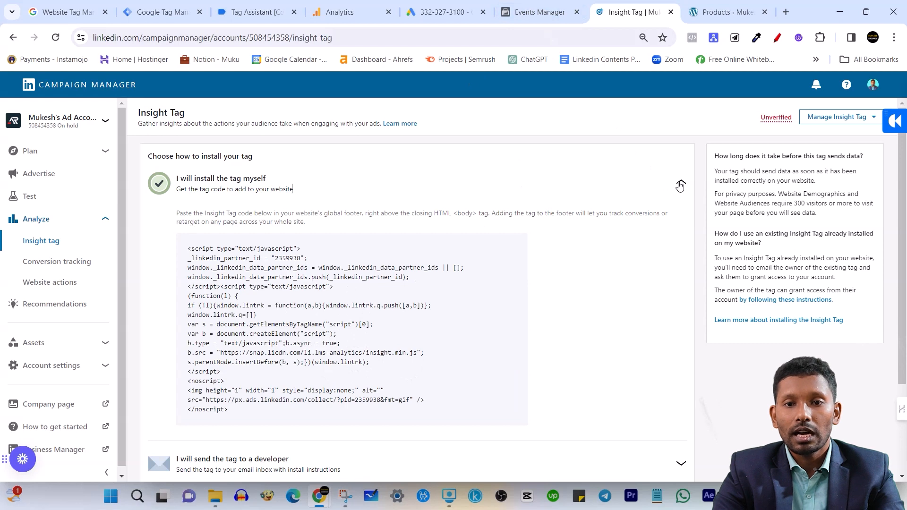
scroll(395, 357, down, 3)
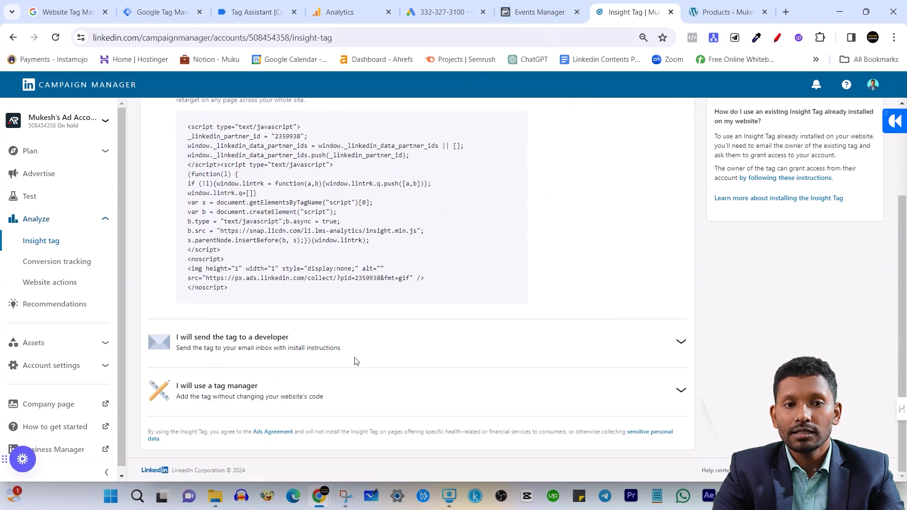
click(681, 391)
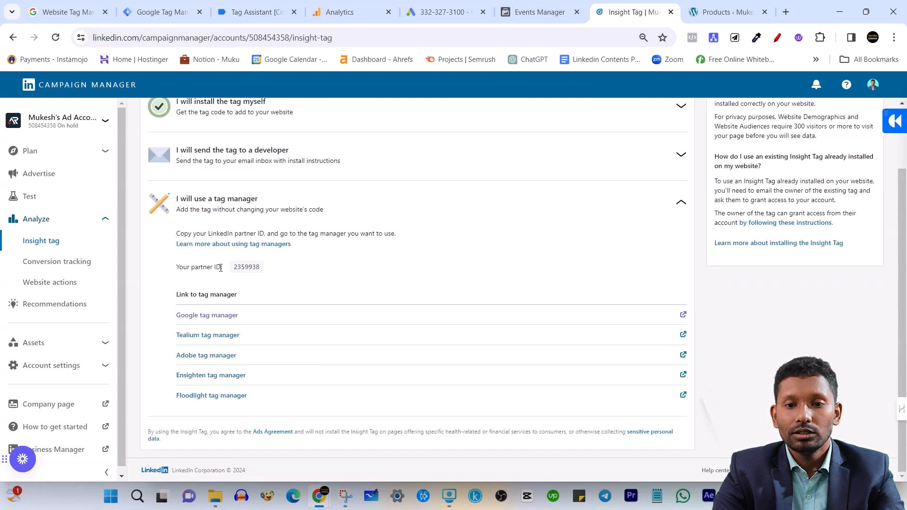
scroll(241, 302, up, 1)
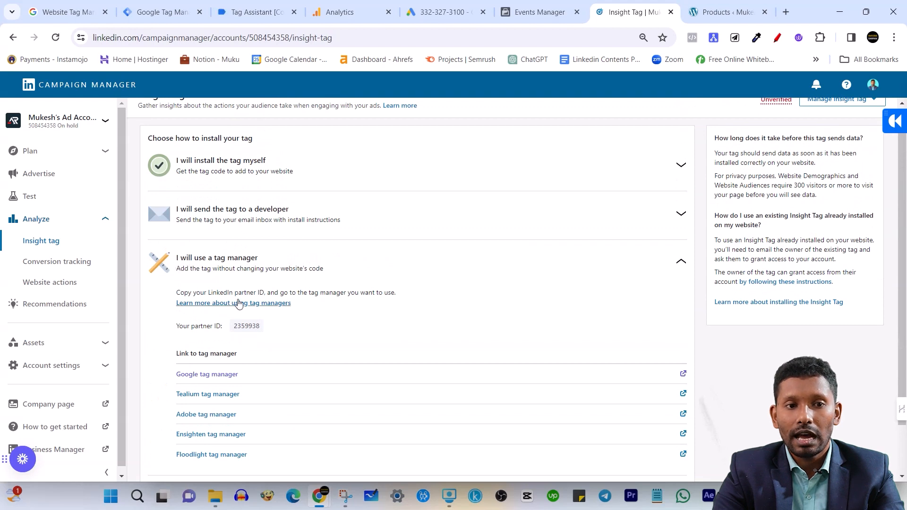
drag(180, 326, 210, 326)
click(209, 326)
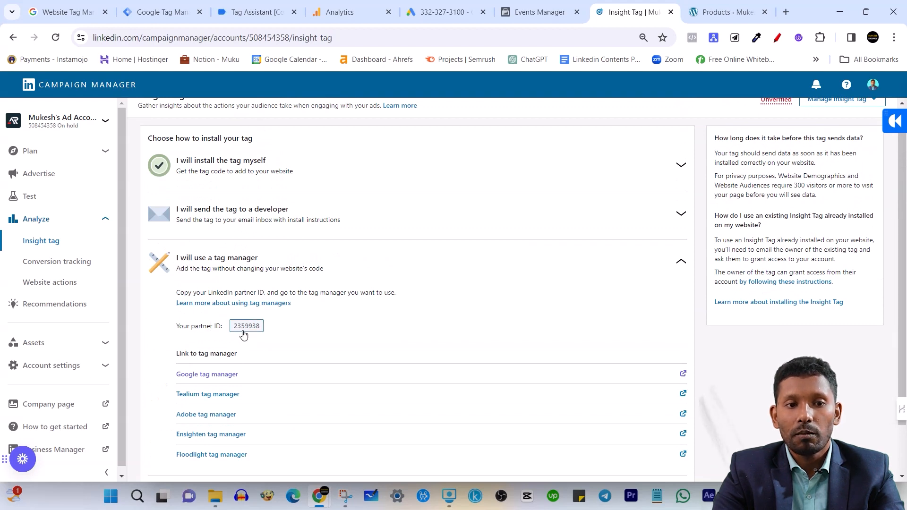
click(243, 330)
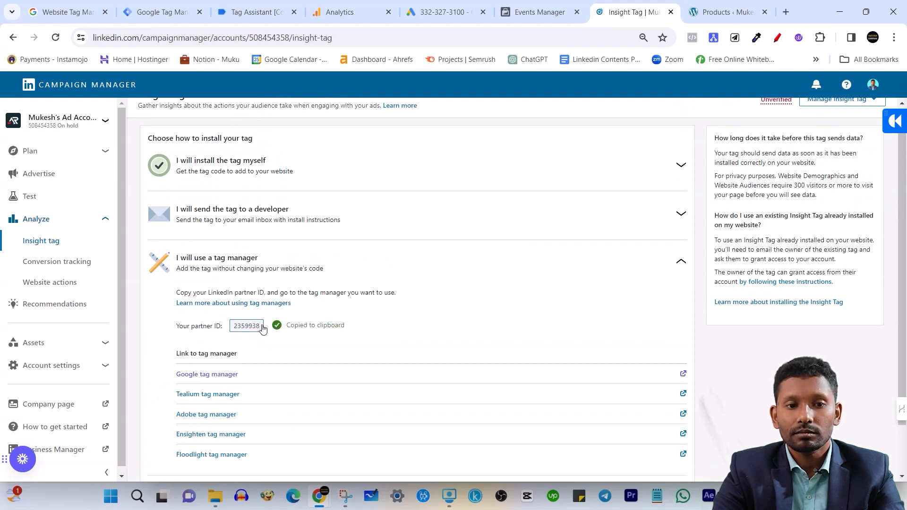
click(159, 6)
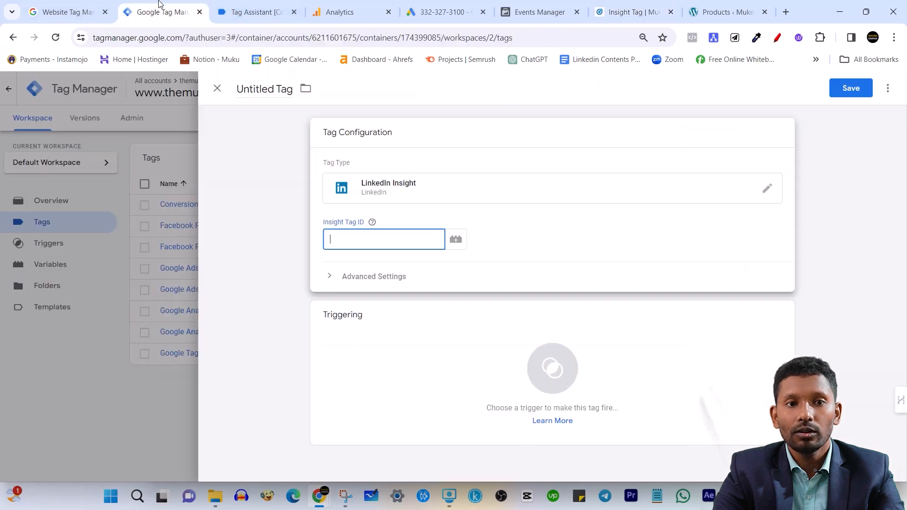
key(ctrl+v)
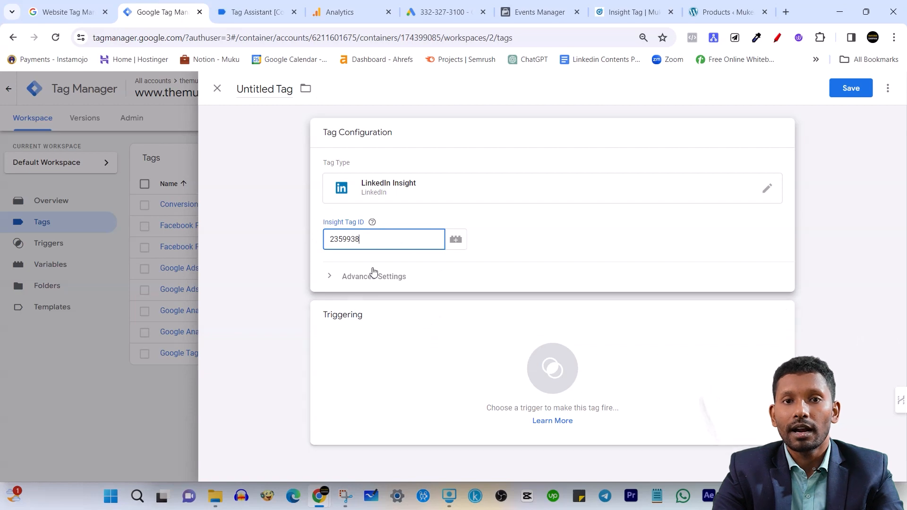
Set the LinkedIn tag to fire on the All Pages trigger and save it as LinkedIn Insight
click(455, 359)
click(456, 359)
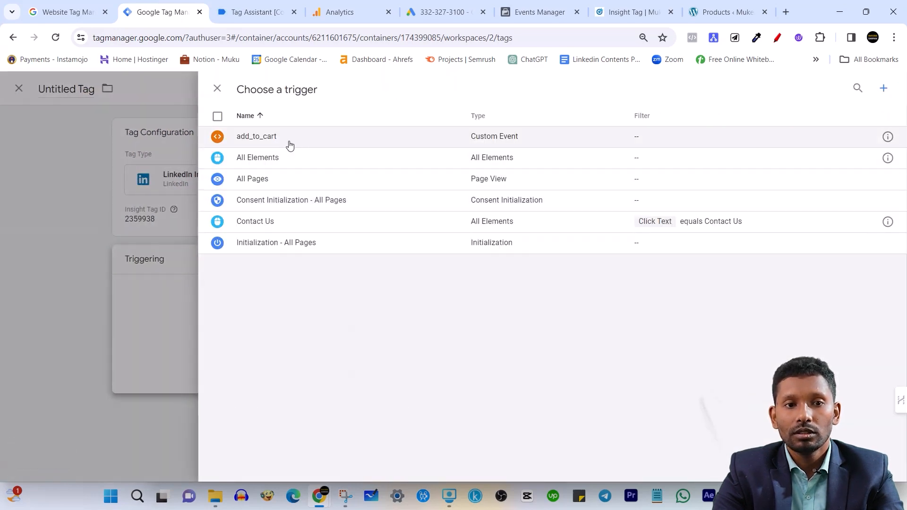
click(283, 178)
click(836, 96)
click(547, 247)
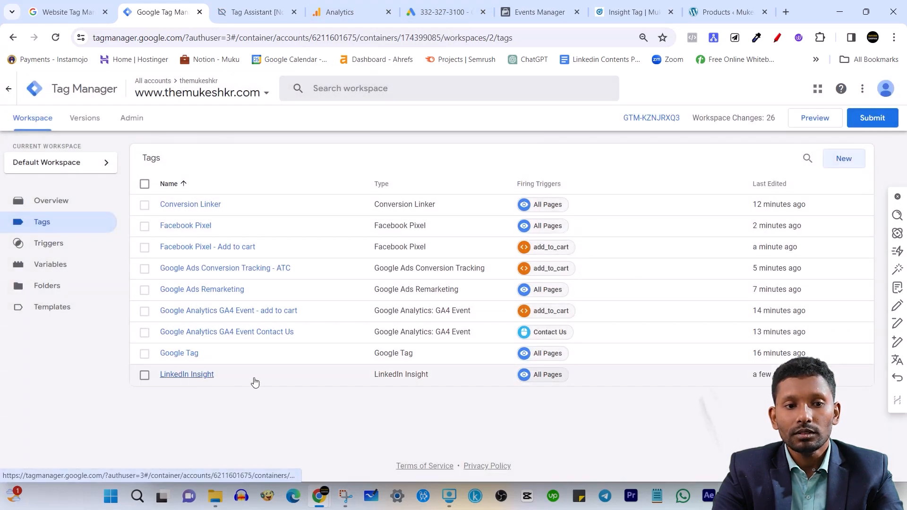
Reopen the saved LinkedIn Insight tag and compare its Insight Tag ID with the partner ID in LinkedIn Campaign Manager
click(196, 383)
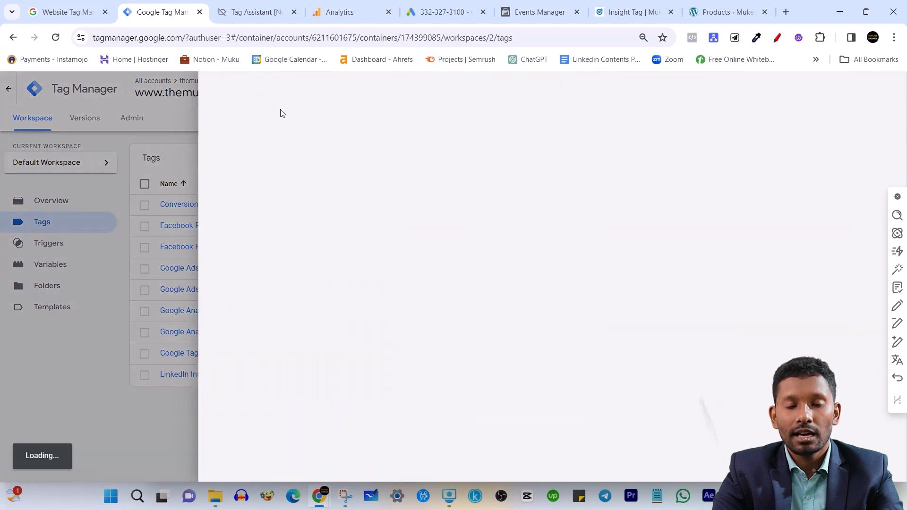
click(372, 248)
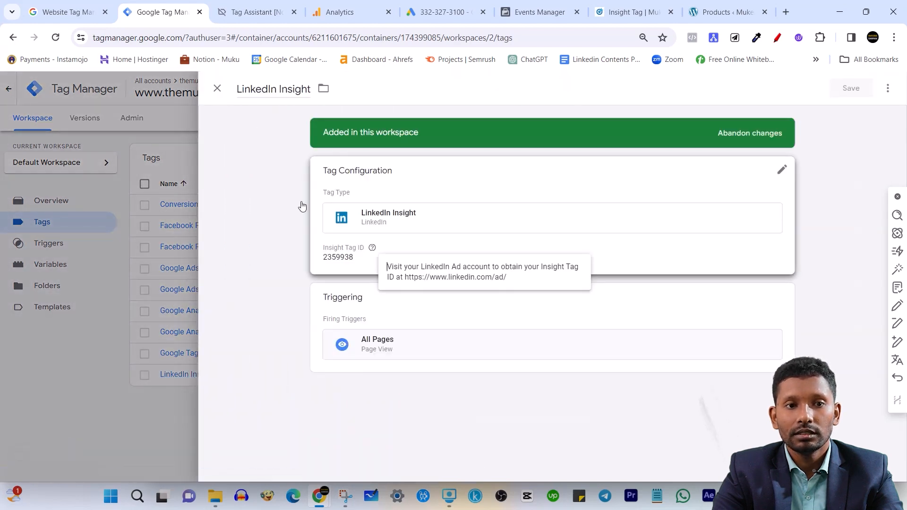
click(635, 5)
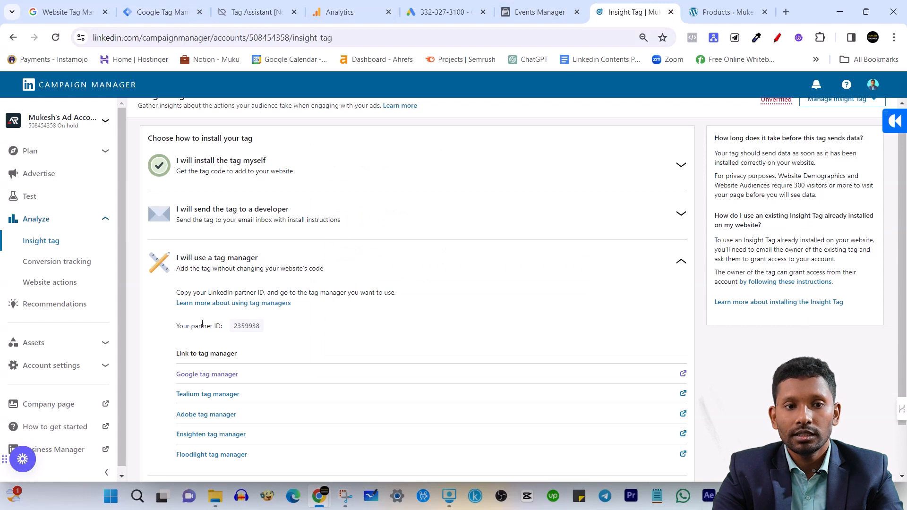
click(261, 333)
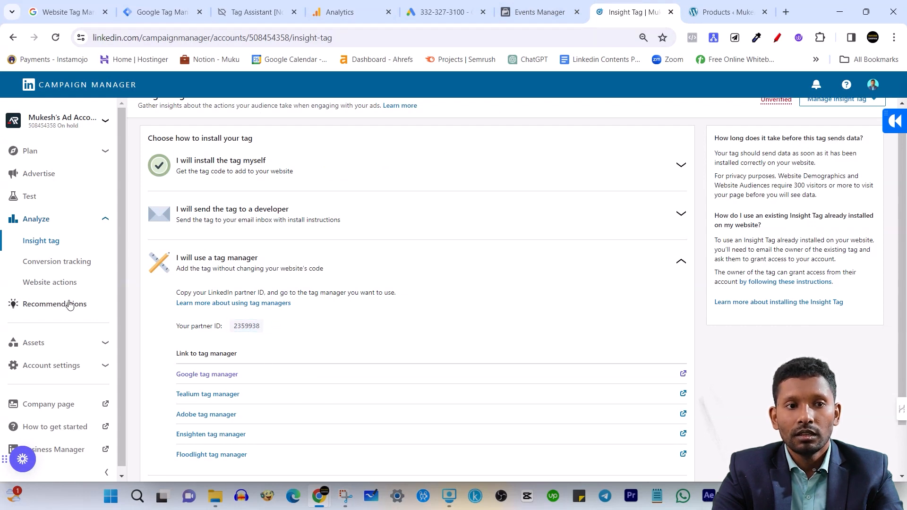
View the create-conversion options in LinkedIn conversion tracking and check the LinkedIn Insight tag's firing triggers in Tag Manager without changing them
click(84, 265)
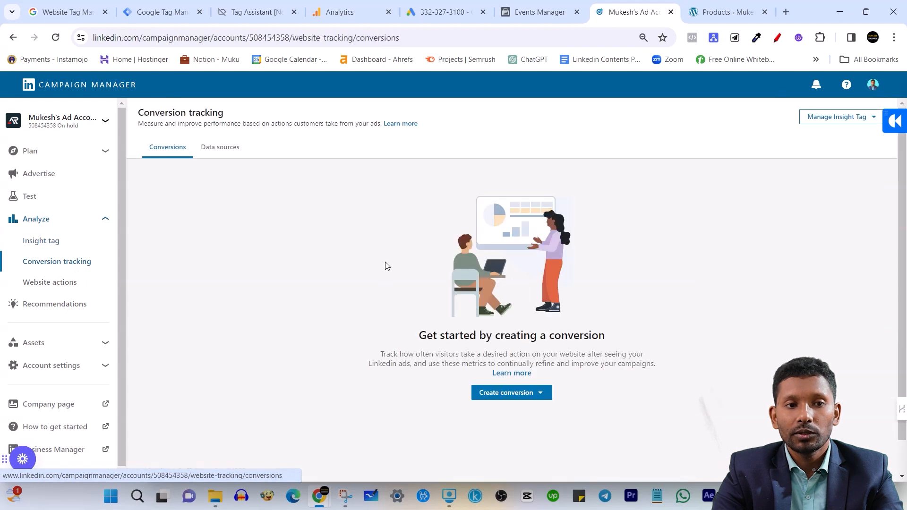
click(511, 401)
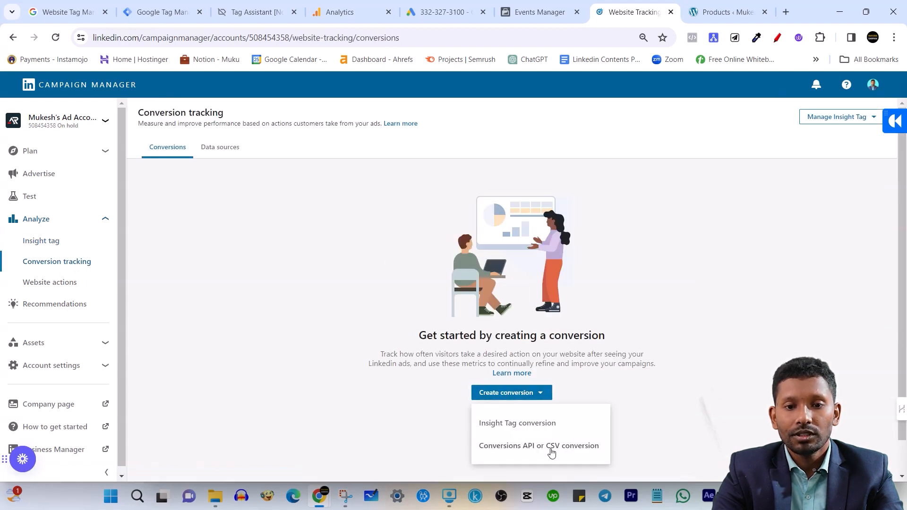
click(181, 9)
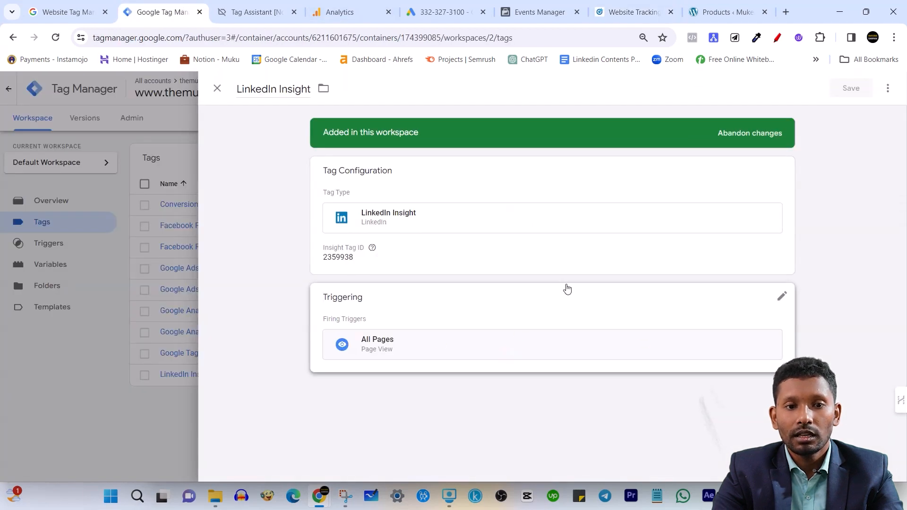
click(784, 298)
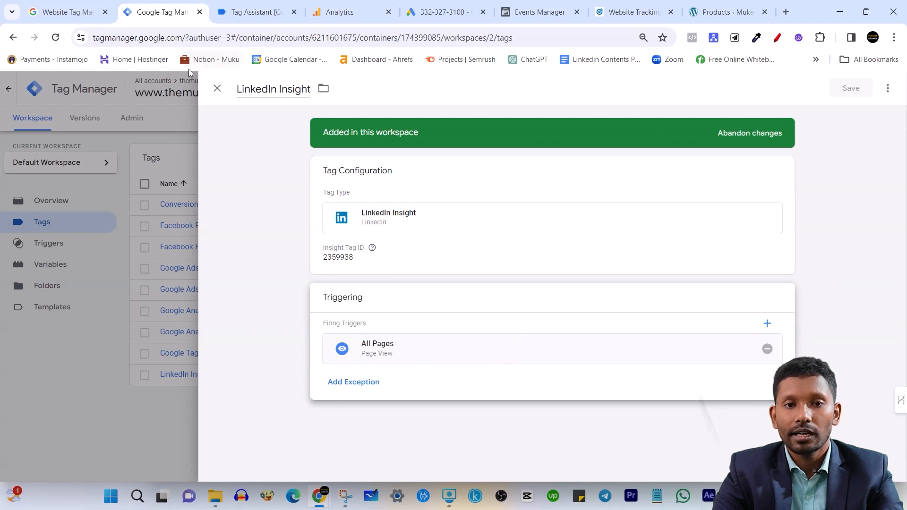
click(218, 89)
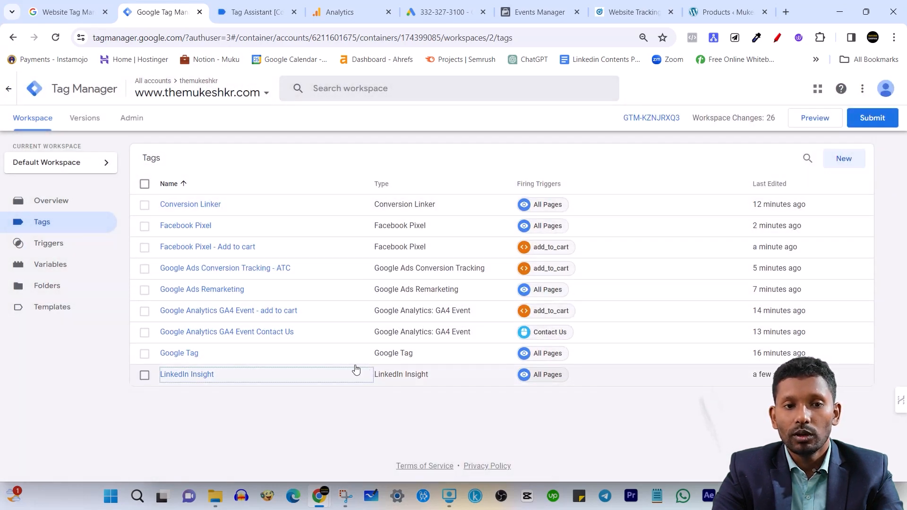
Review the workspace's triggers, built-in and user-defined variables and tags, plus the add_to_cart event's variables in Tag Assistant
click(47, 245)
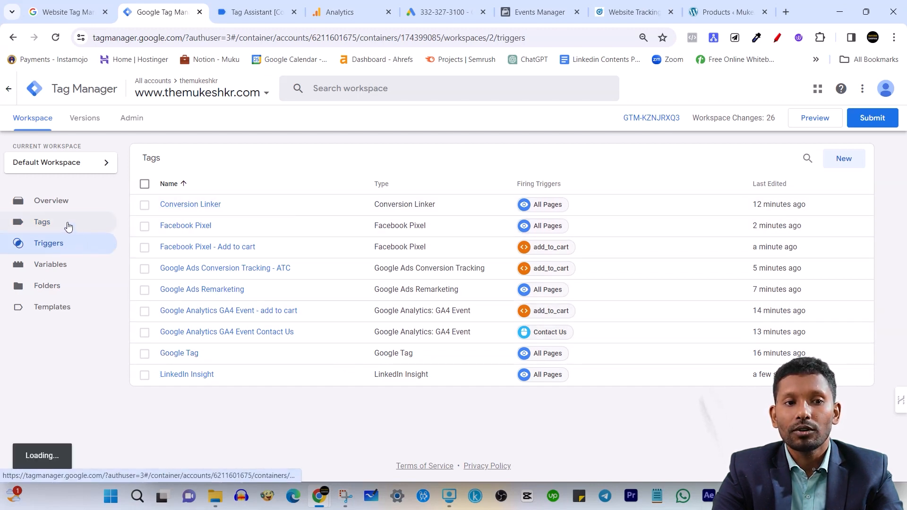
click(79, 264)
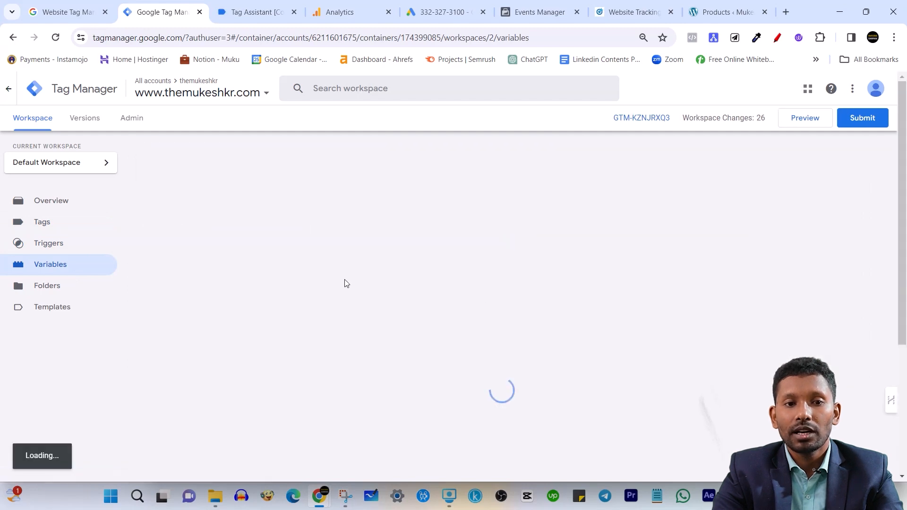
scroll(321, 316, down, 5)
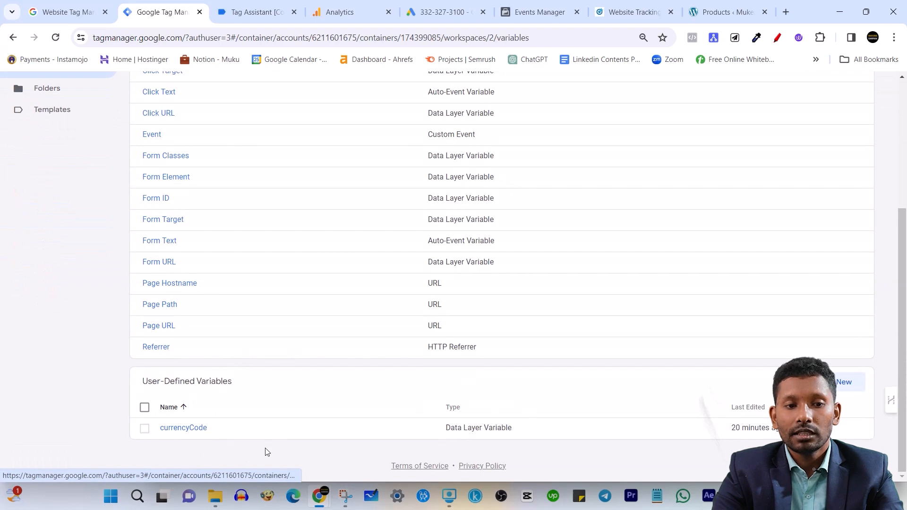
scroll(641, 439, up, 3)
scroll(590, 401, up, 1)
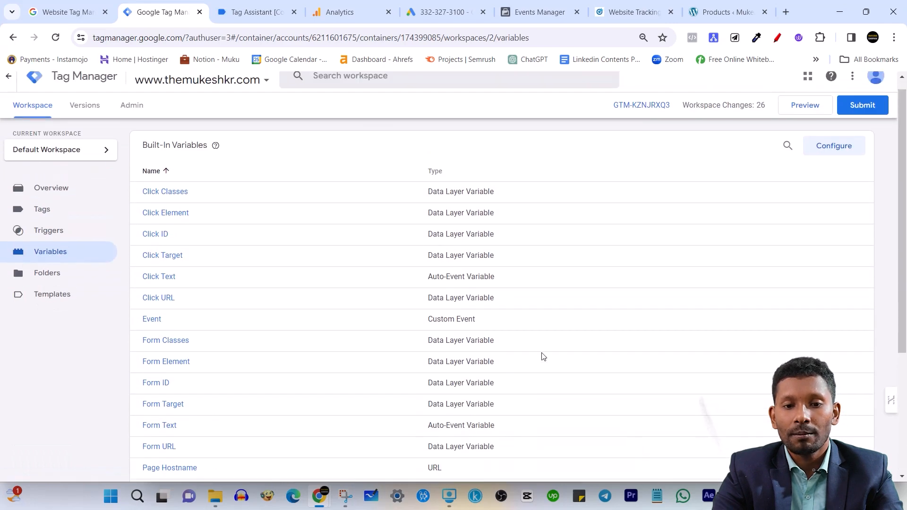
click(100, 244)
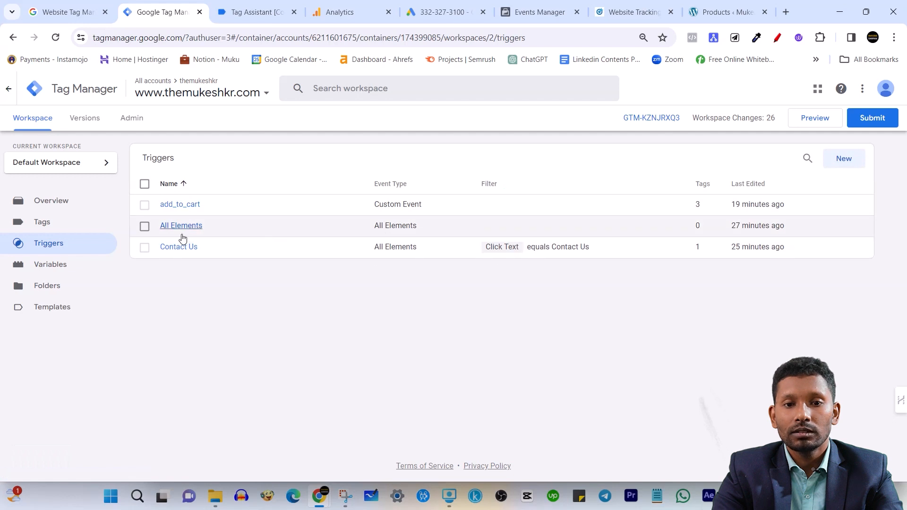
click(55, 222)
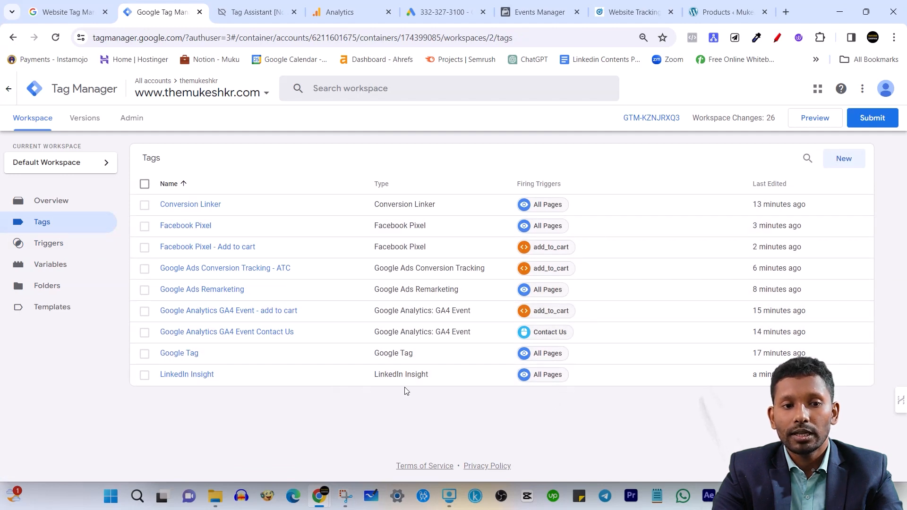
click(231, 11)
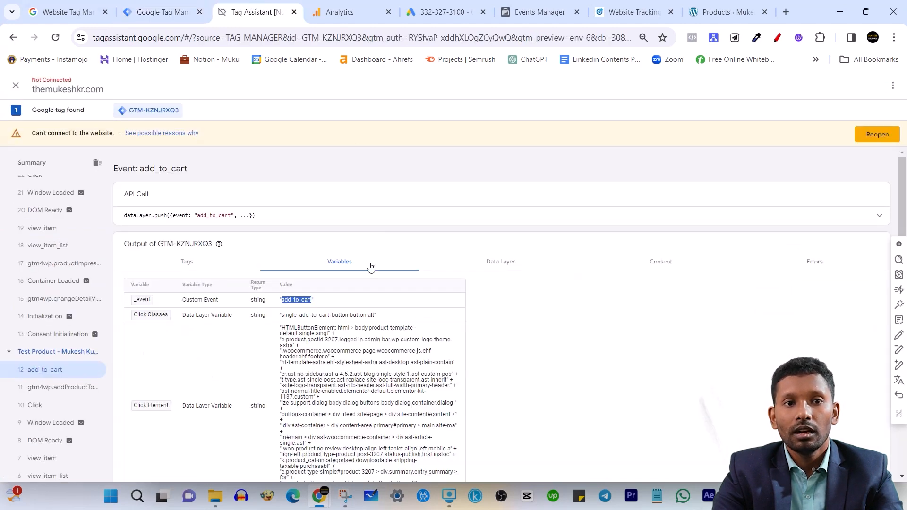
click(161, 10)
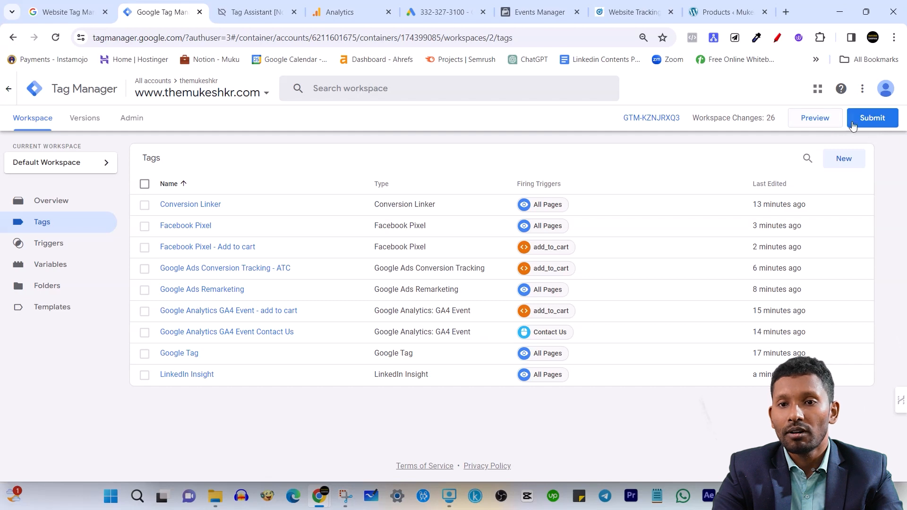
Try to create a new tag of type Twitter Universal Website Tag, searching the tag types for "twi"
click(842, 158)
click(614, 192)
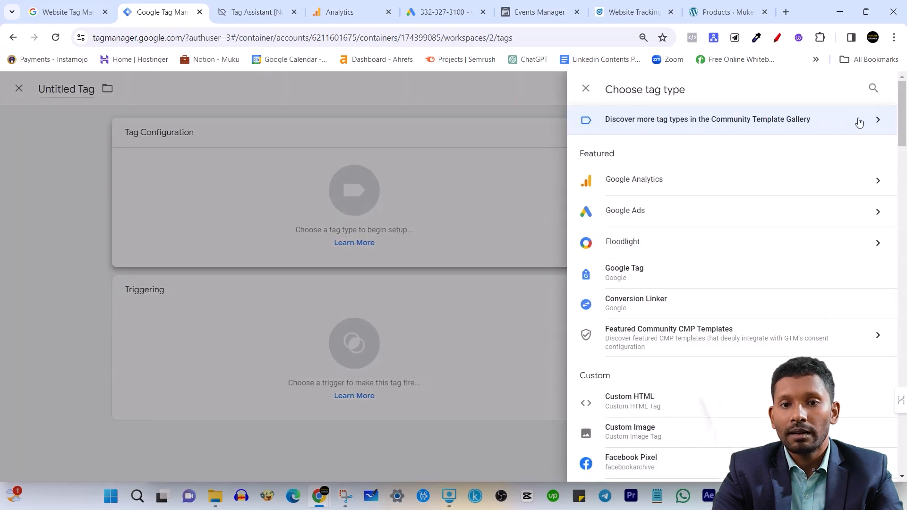
click(874, 88)
text(twi)
click(765, 239)
click(365, 285)
Read the notice on the Twitter Universal Website Tag template and discard the untitled tag
scroll(382, 281, down, 1)
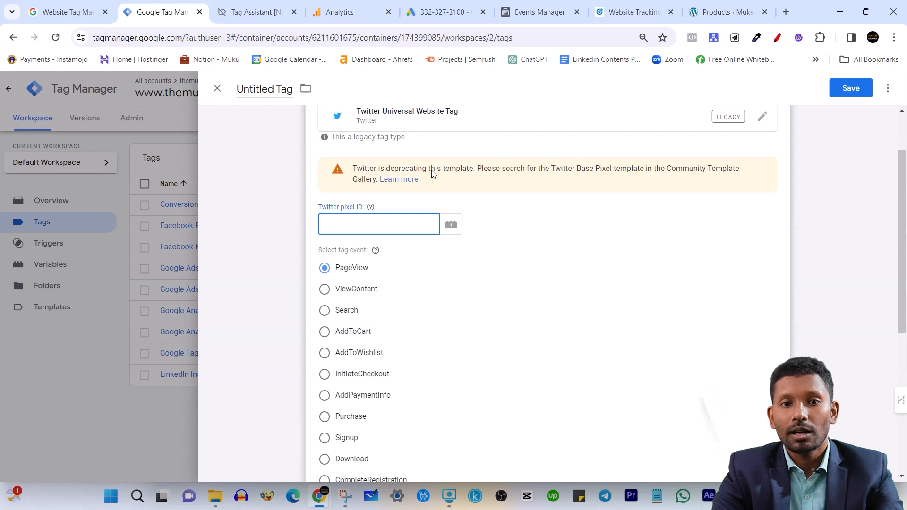
drag(395, 168, 455, 169)
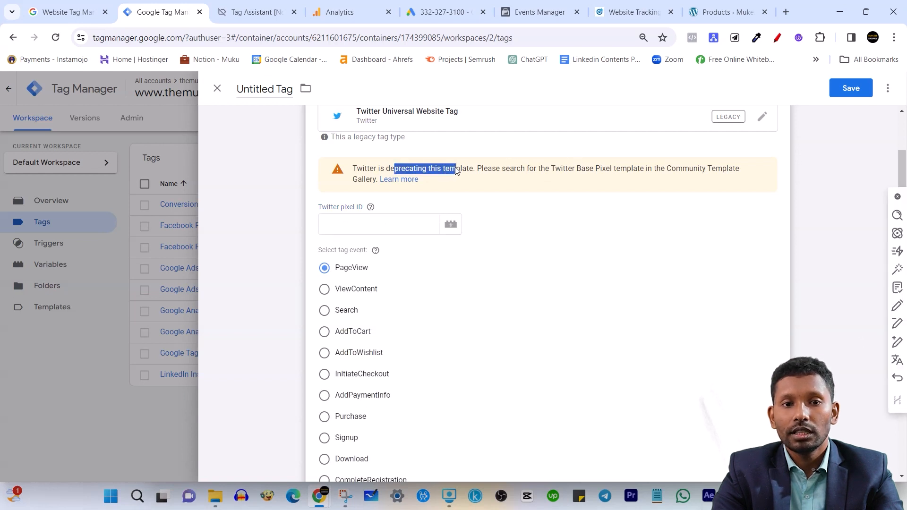
drag(556, 169, 738, 183)
scroll(527, 201, up, 2)
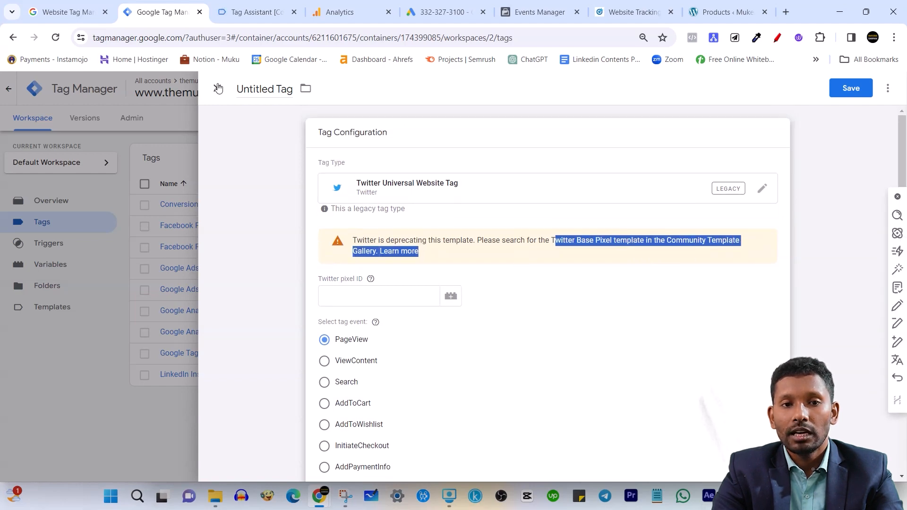
click(217, 89)
click(549, 216)
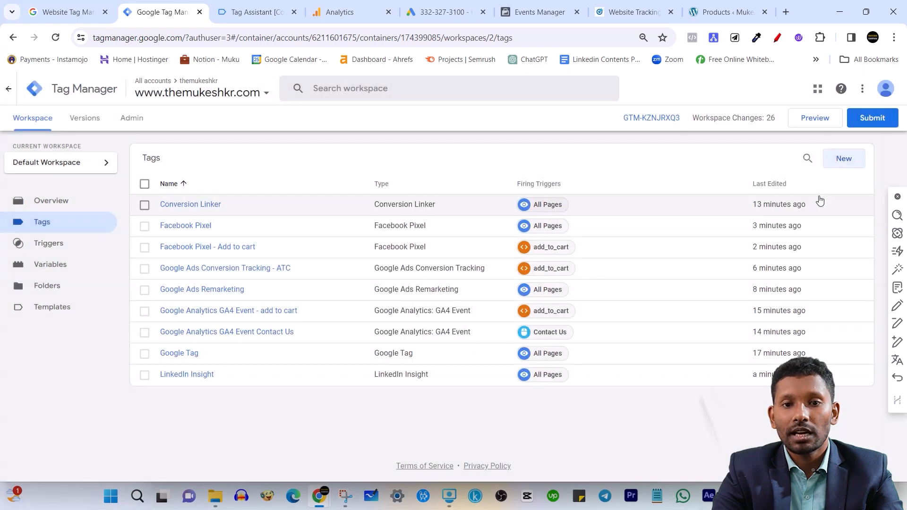
Start a new tag and add the Twitter Base Pixel template from the Community Template Gallery to the workspace, searching for "twi"
click(846, 159)
click(576, 194)
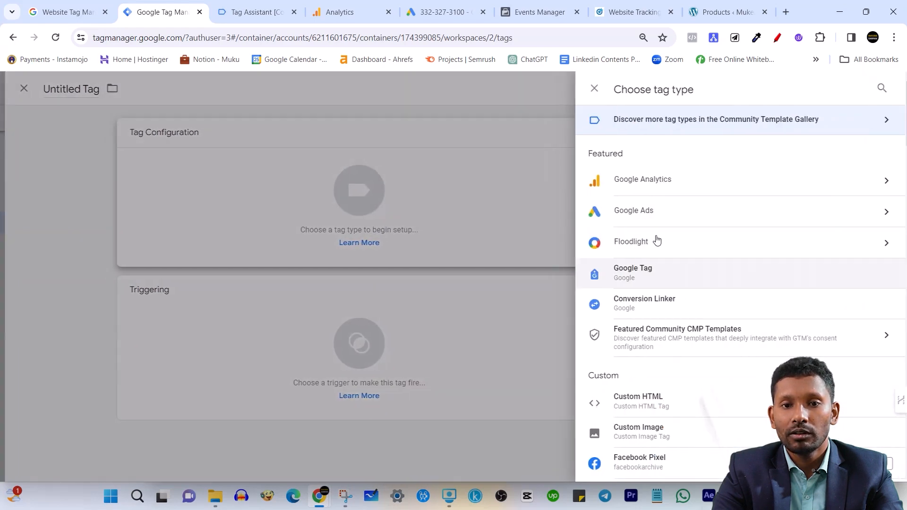
click(851, 119)
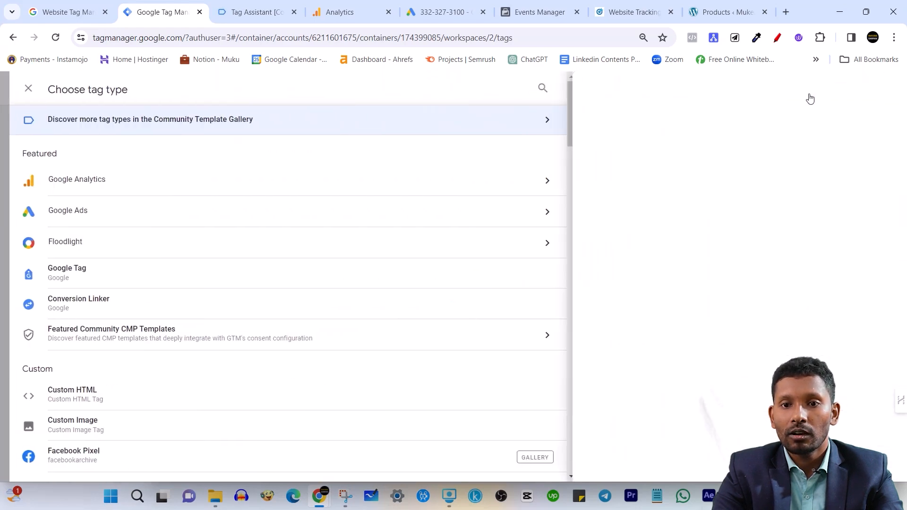
click(882, 88)
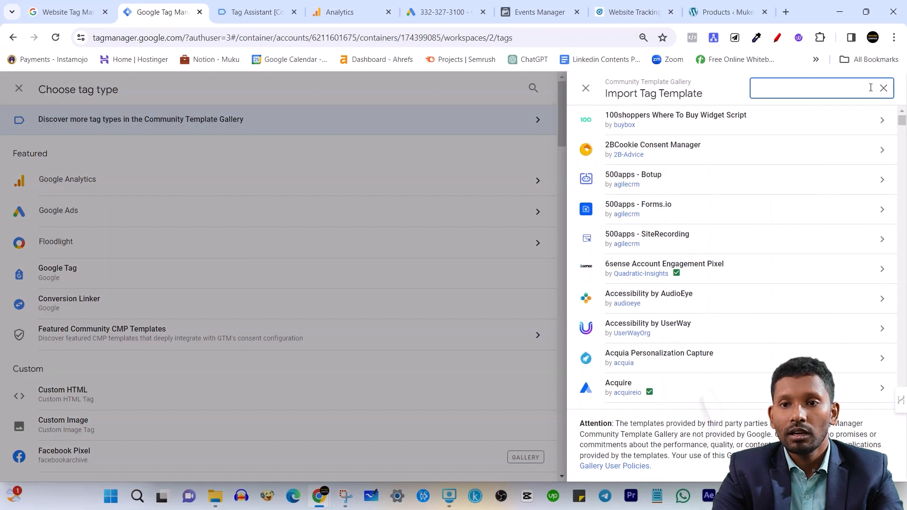
text(twi)
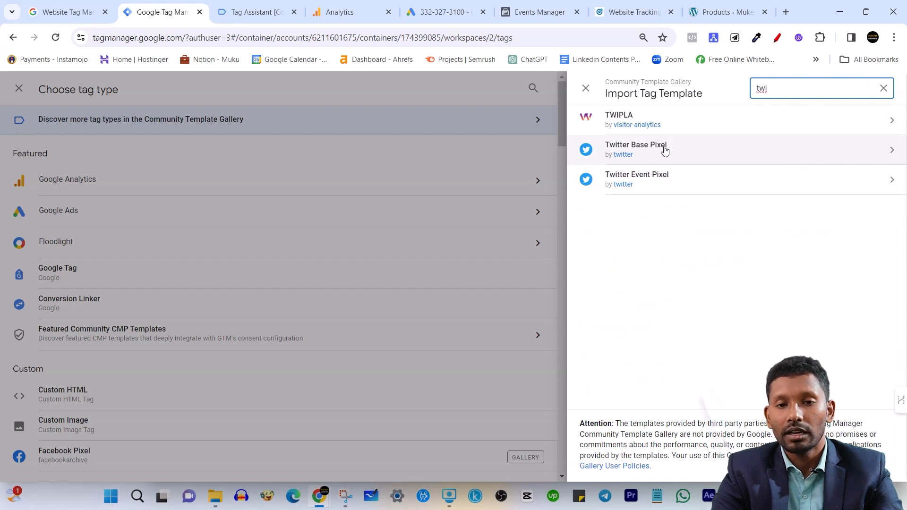
click(732, 160)
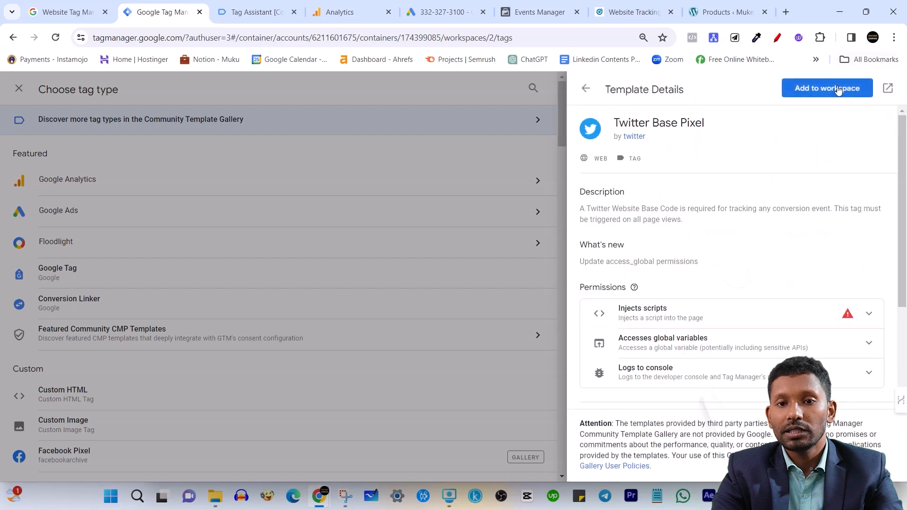
click(839, 85)
click(597, 314)
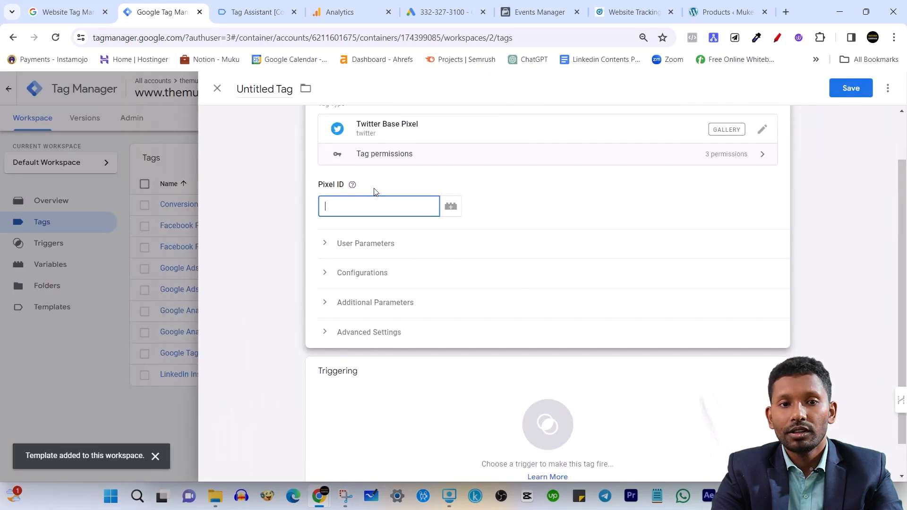
Set the Twitter Base Pixel tag to fire on All Pages and save it under its suggested name, leaving the Pixel ID empty
scroll(338, 331, up, 2)
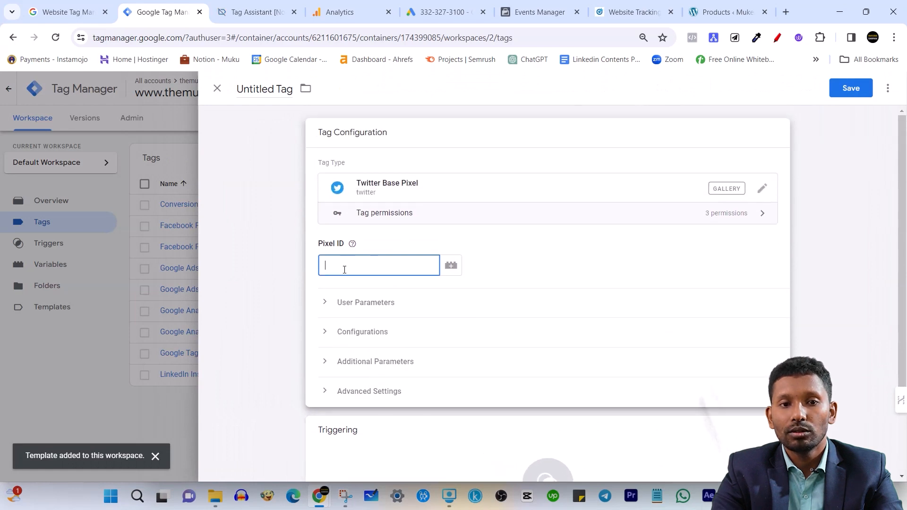
scroll(394, 378, down, 2)
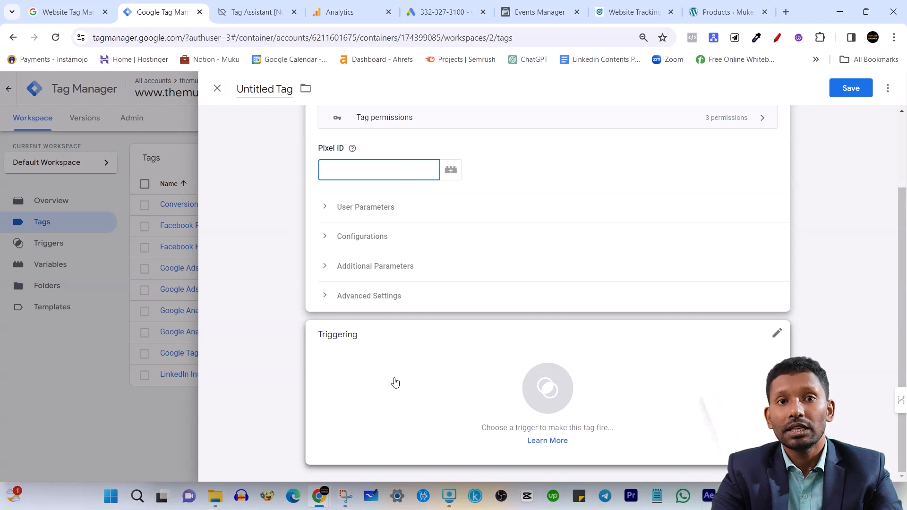
scroll(352, 318, up, 2)
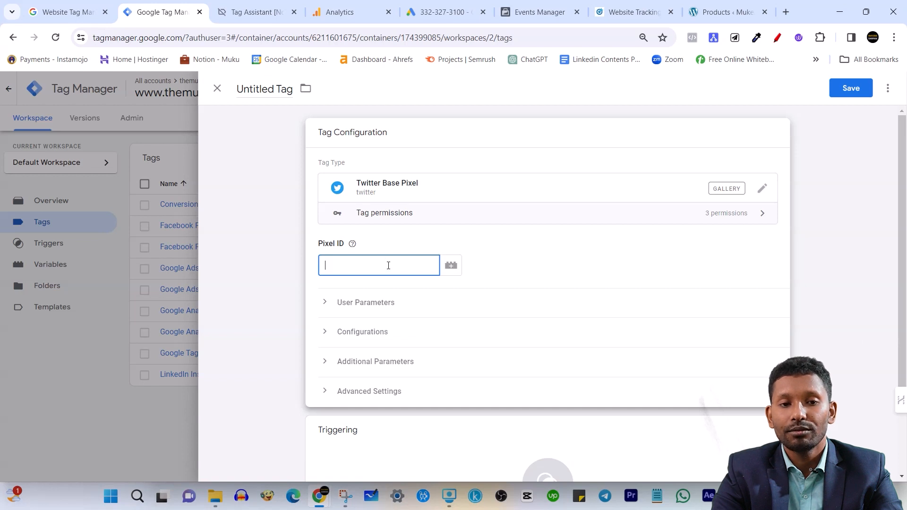
scroll(379, 268, down, 1)
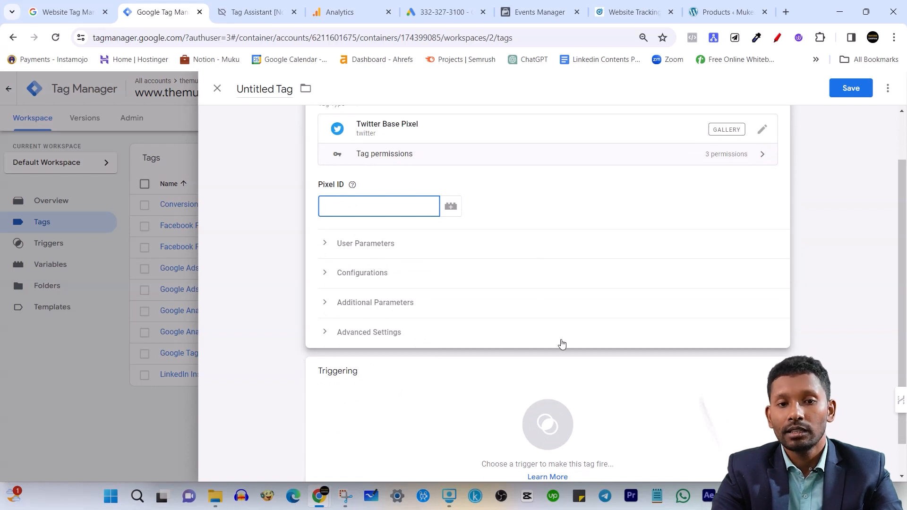
scroll(409, 266, up, 1)
scroll(402, 283, down, 2)
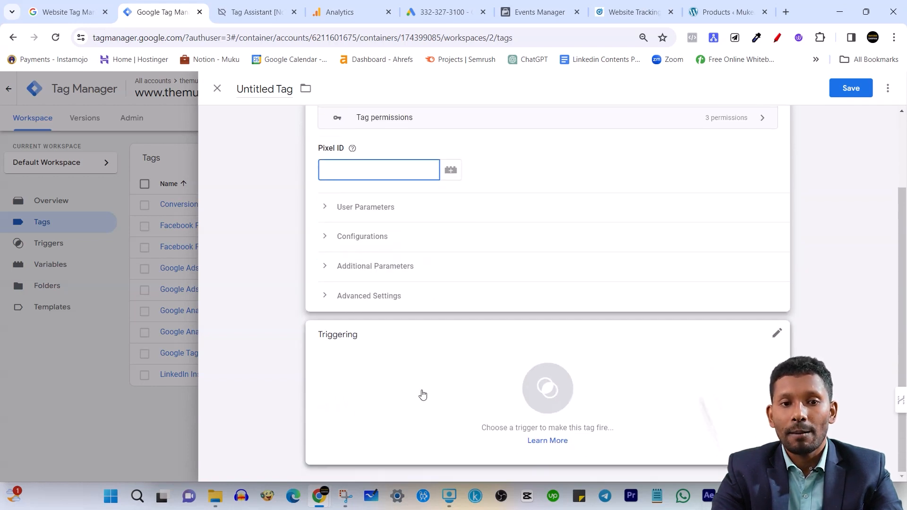
click(421, 395)
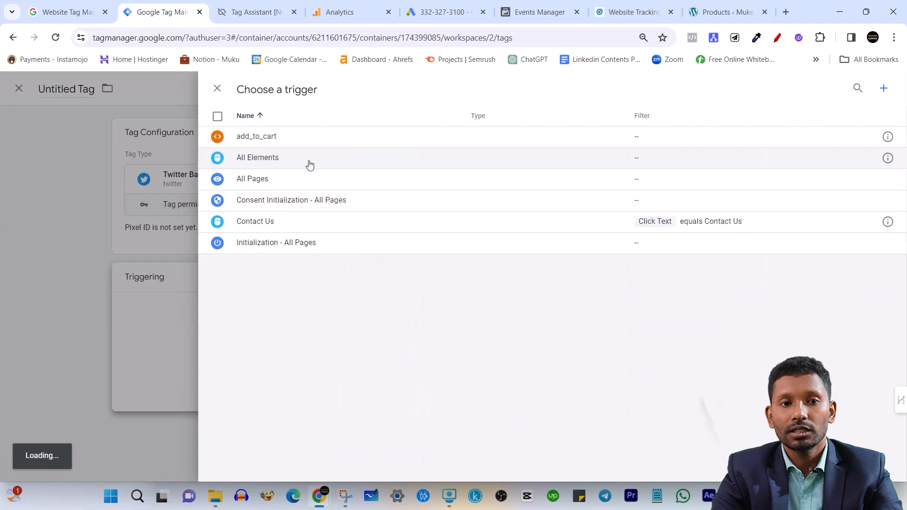
click(295, 179)
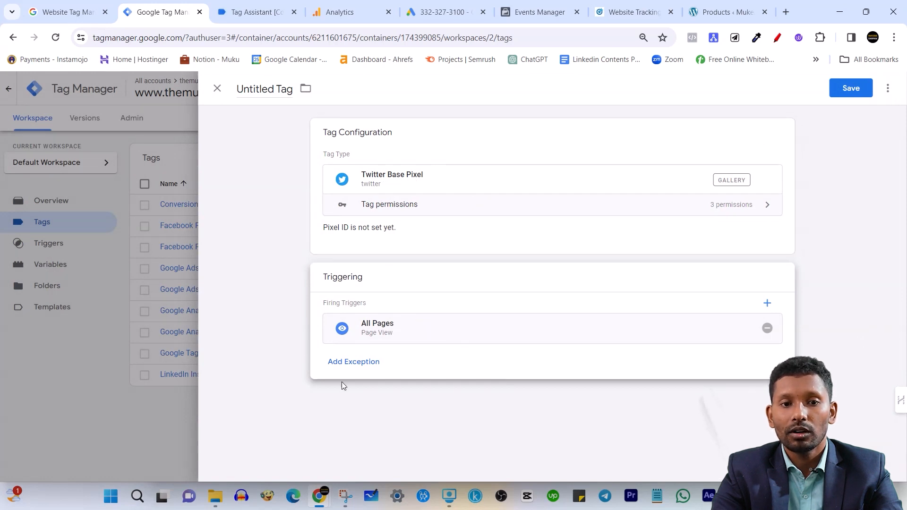
click(850, 89)
click(544, 245)
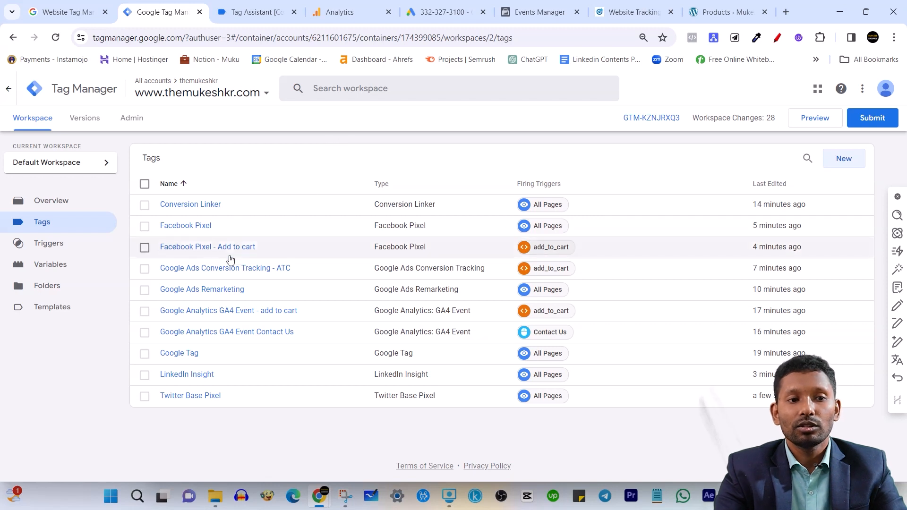
Examine the variable types available for a new user-defined variable, then discard the untitled variable and return to the built-in variables
click(73, 272)
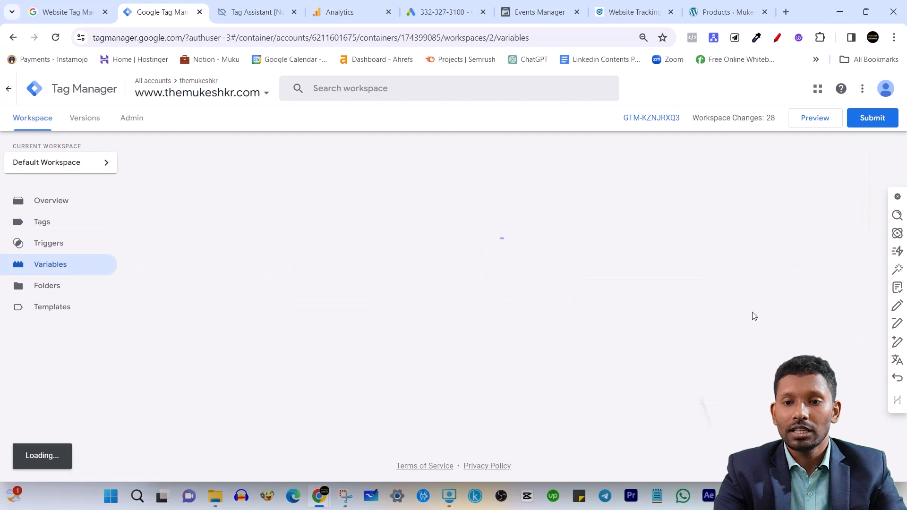
scroll(753, 318, down, 3)
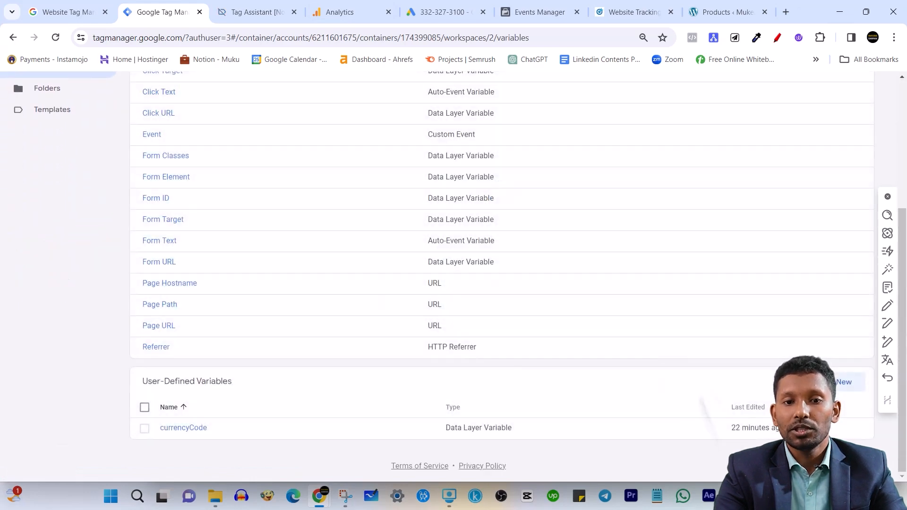
click(849, 391)
click(668, 192)
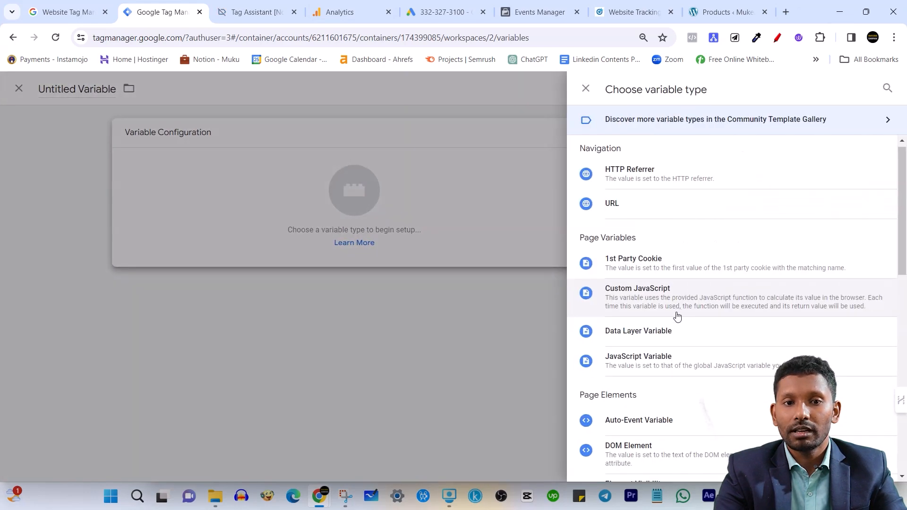
scroll(674, 316, down, 5)
scroll(658, 222, up, 1)
scroll(657, 378, down, 3)
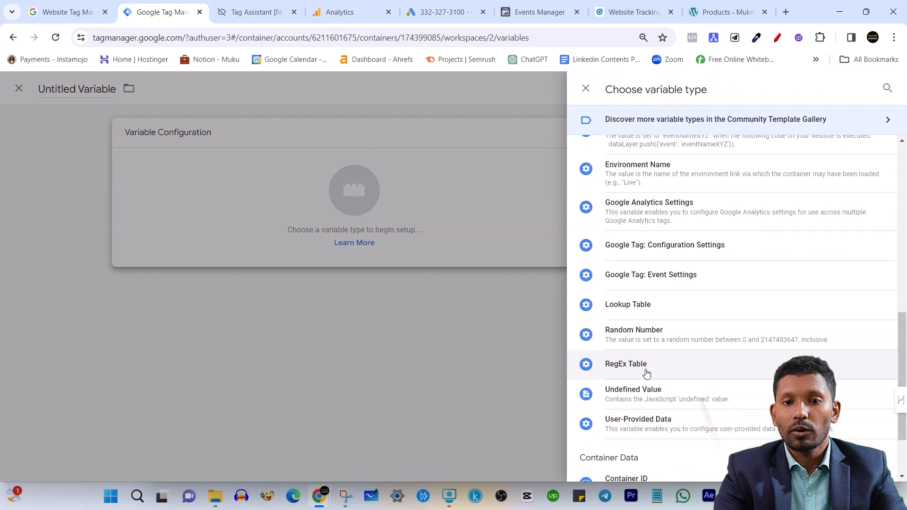
scroll(727, 382, down, 1)
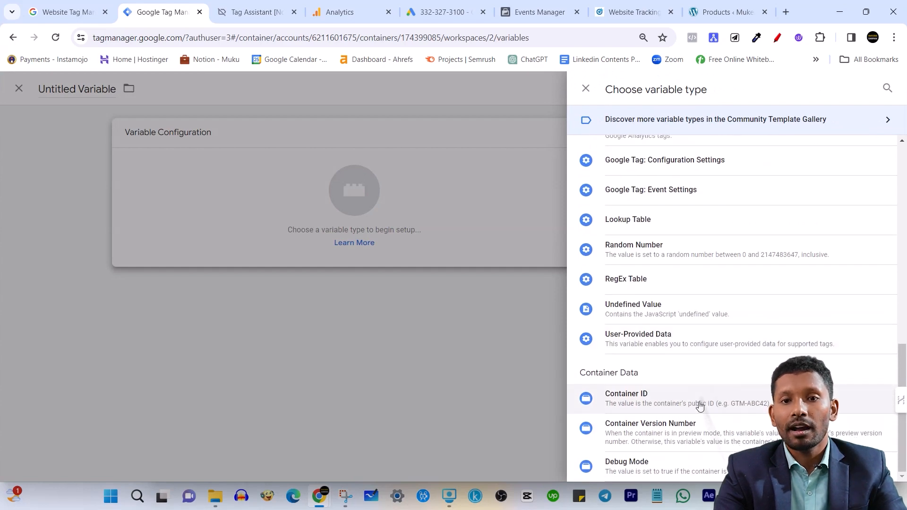
scroll(661, 397, up, 5)
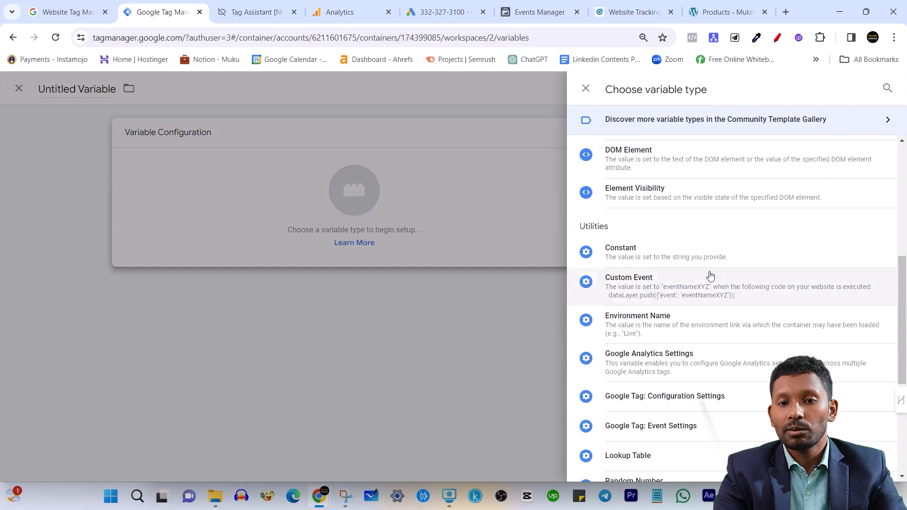
scroll(704, 307, up, 4)
scroll(712, 340, up, 1)
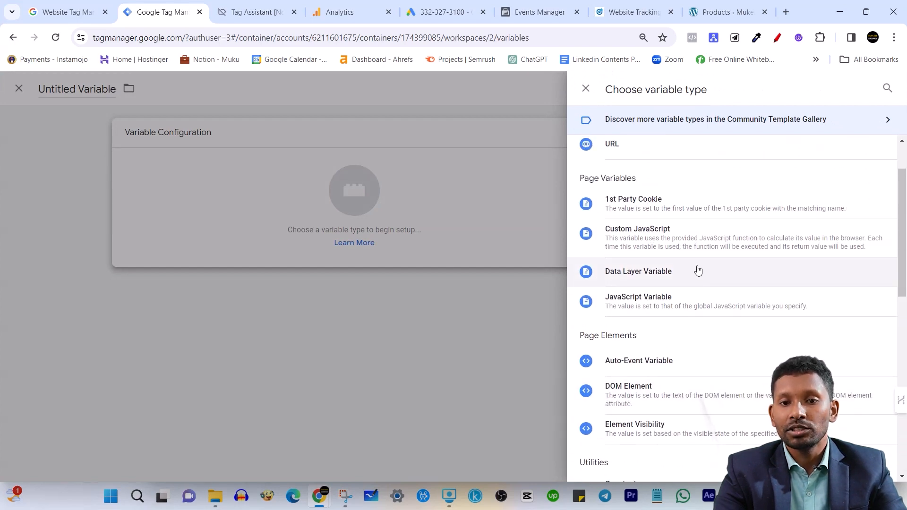
scroll(698, 312, down, 7)
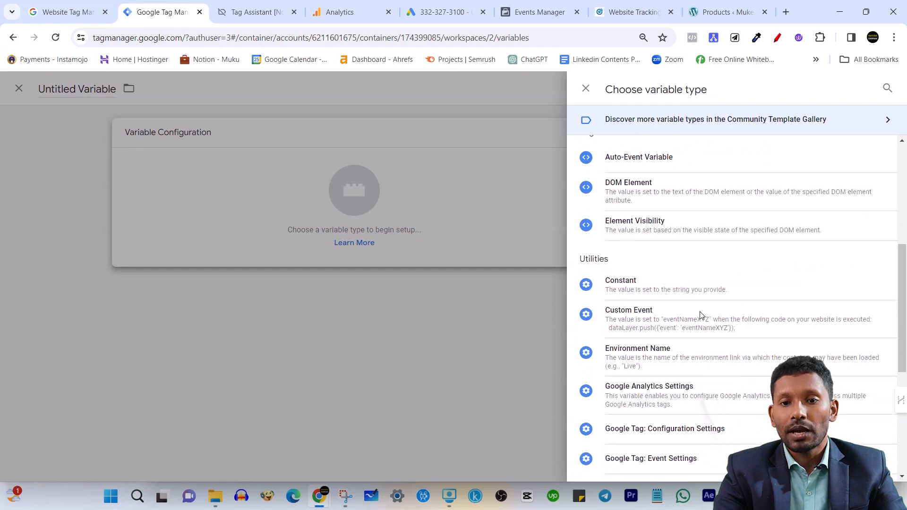
scroll(717, 298, down, 2)
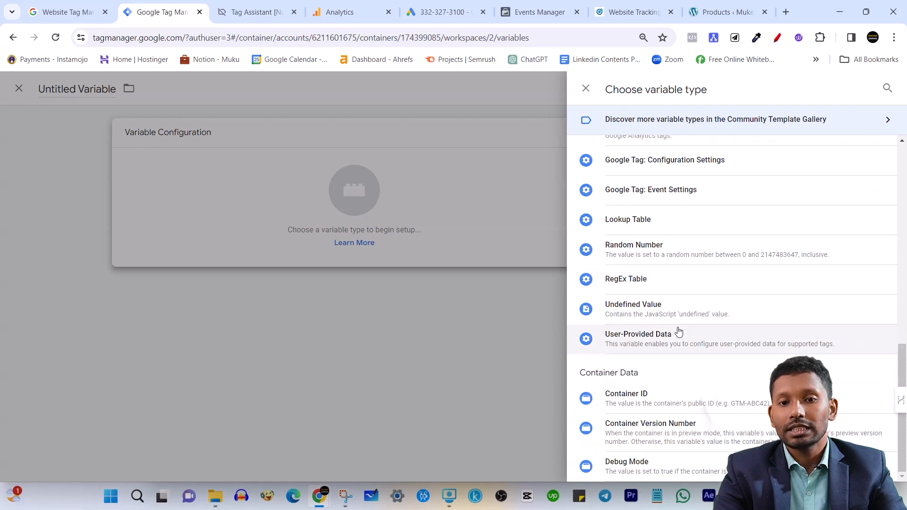
scroll(666, 399, up, 1)
scroll(652, 425, down, 1)
scroll(661, 454, up, 1)
scroll(666, 387, up, 5)
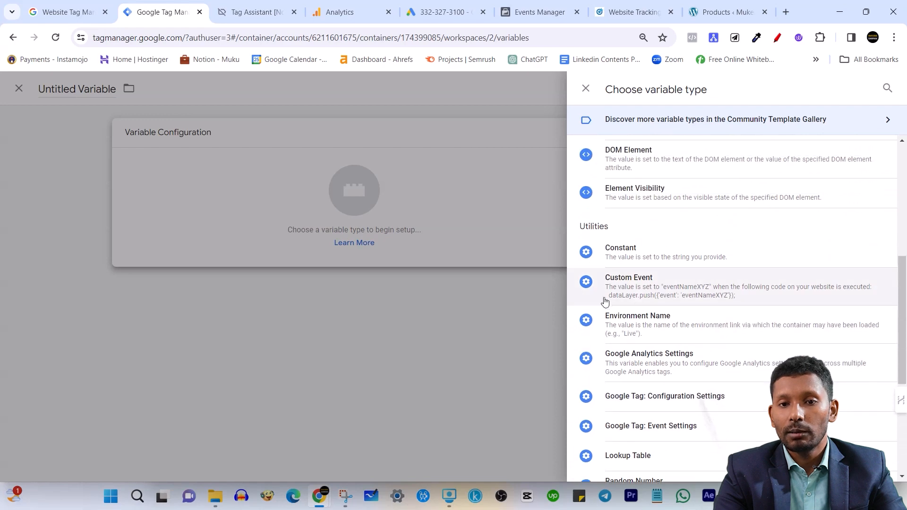
scroll(661, 394, up, 5)
click(586, 89)
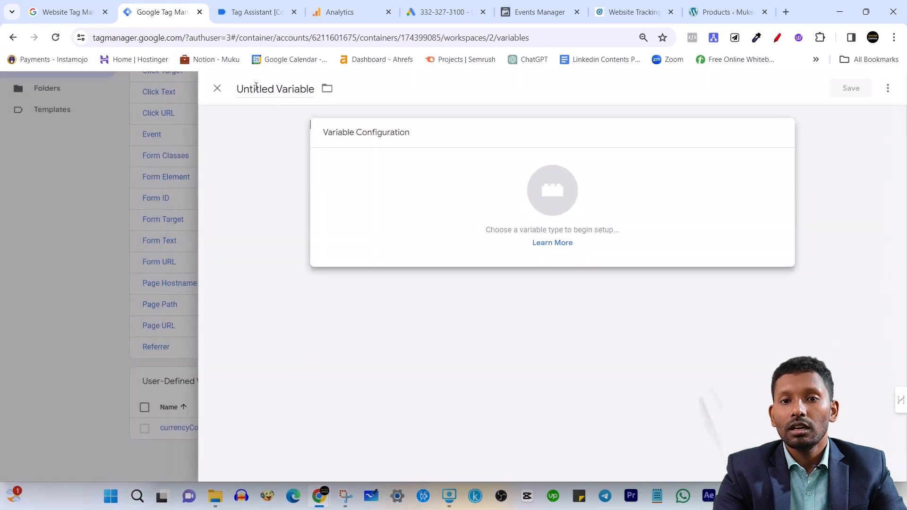
scroll(581, 182, up, 5)
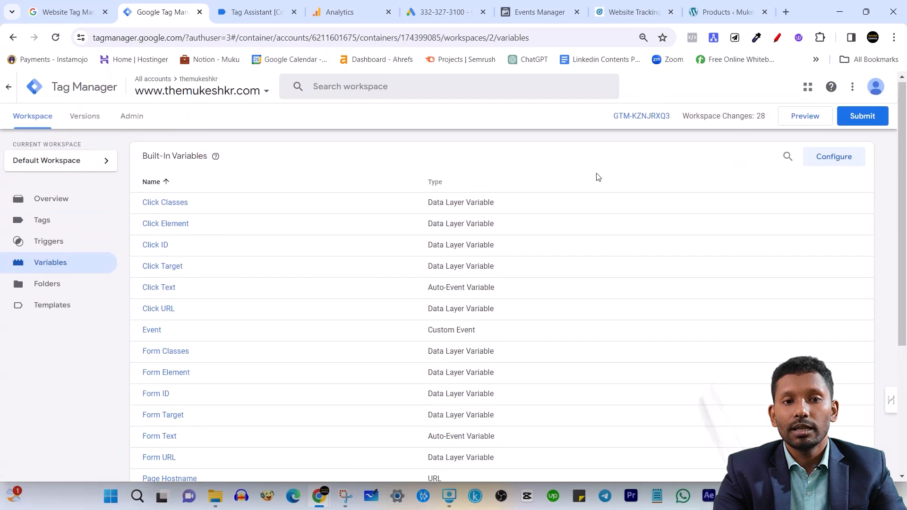